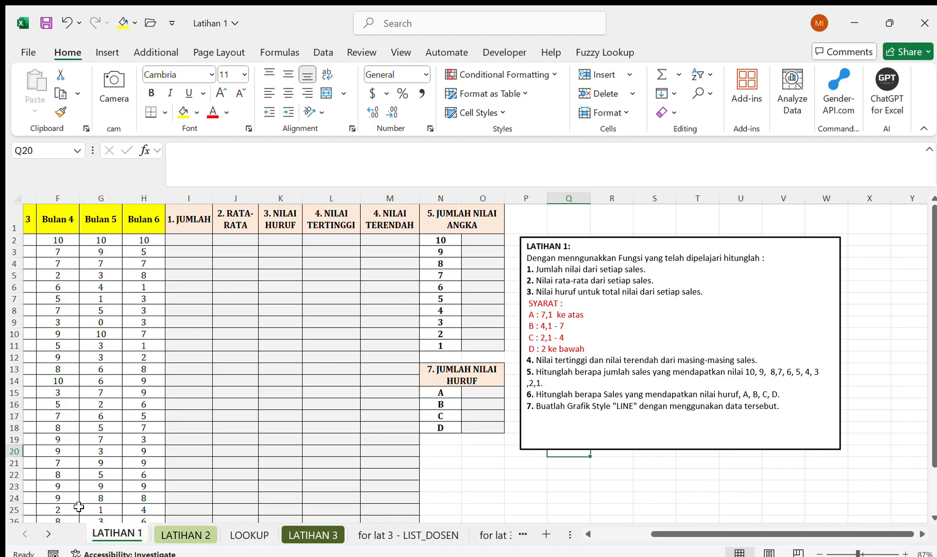
Look through the workbook's sheets and examine the LATIHAN 1 sales table and its exercise instructions.
{"action": "left_click", "coordinate": [48, 534]}
{"action": "left_click", "coordinate": [49, 533]}
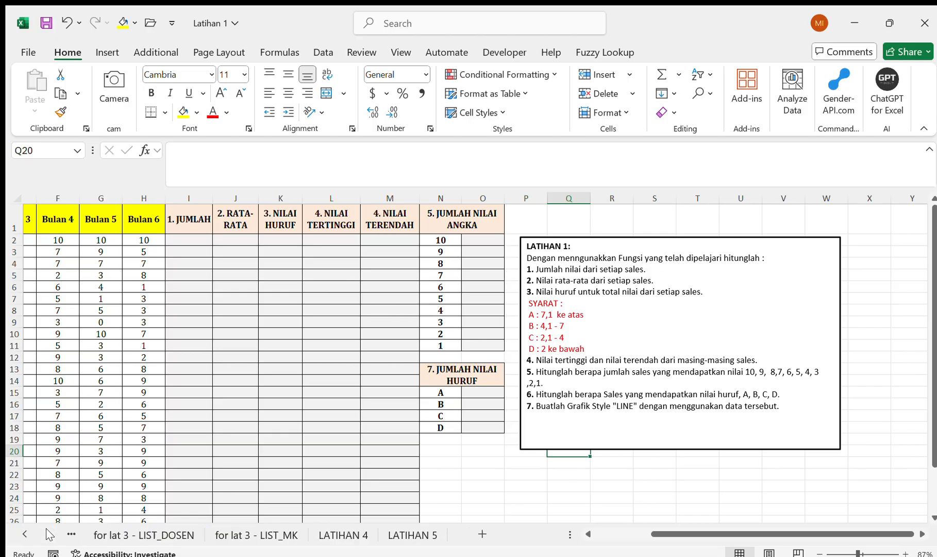
{"action": "left_click", "coordinate": [25, 534]}
{"action": "left_click", "coordinate": [24, 533]}
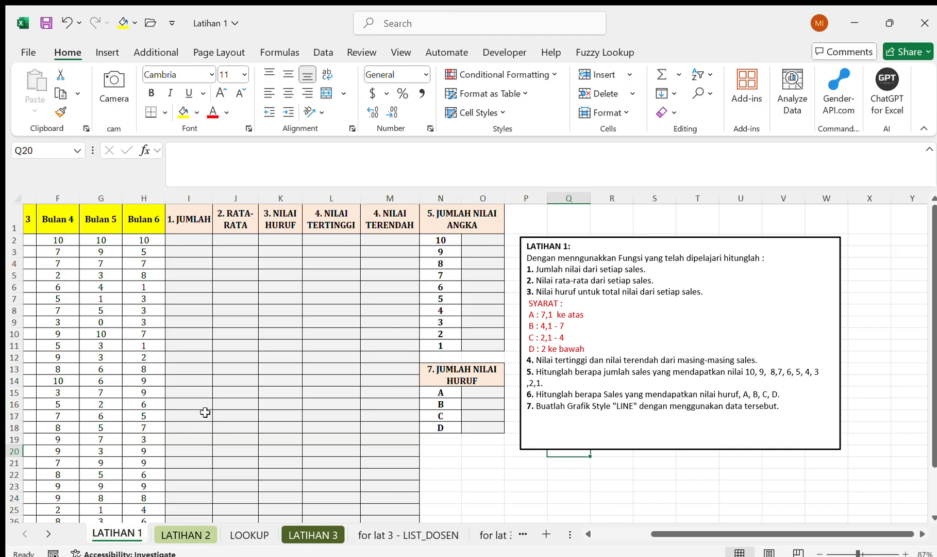
{"action": "scroll", "coordinate": [308, 373], "scroll_direction": "left", "scroll_amount": 5}
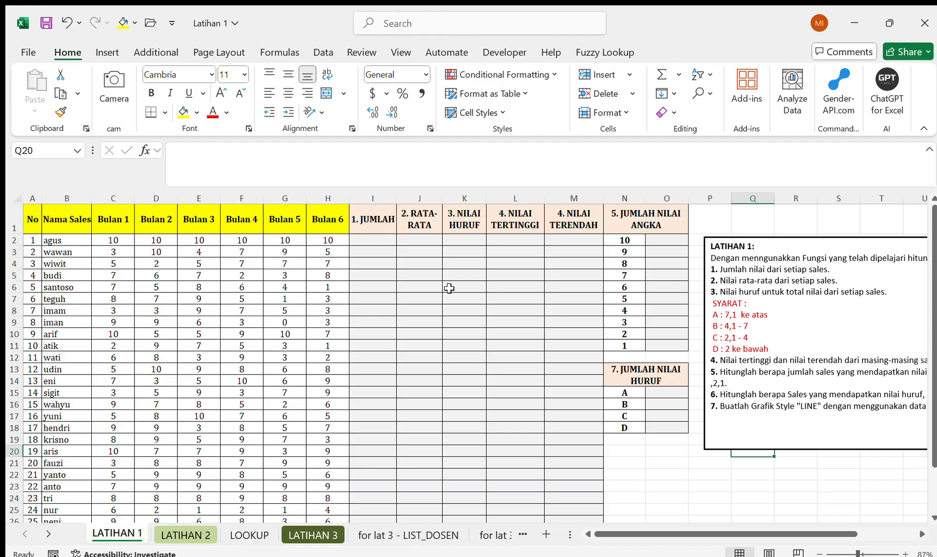
{"action": "scroll", "coordinate": [449, 288], "scroll_direction": "right", "scroll_amount": 3}
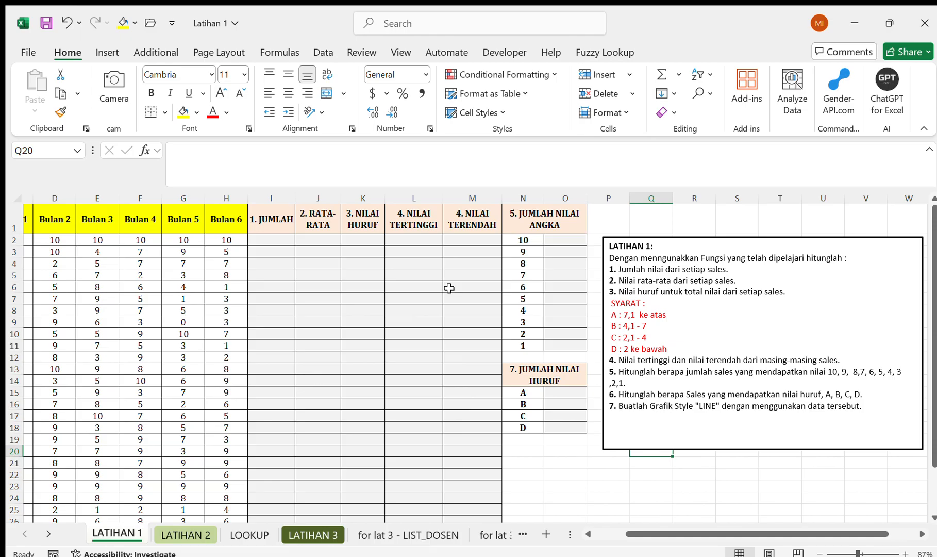
{"action": "scroll", "coordinate": [449, 288], "scroll_direction": "left", "scroll_amount": 1}
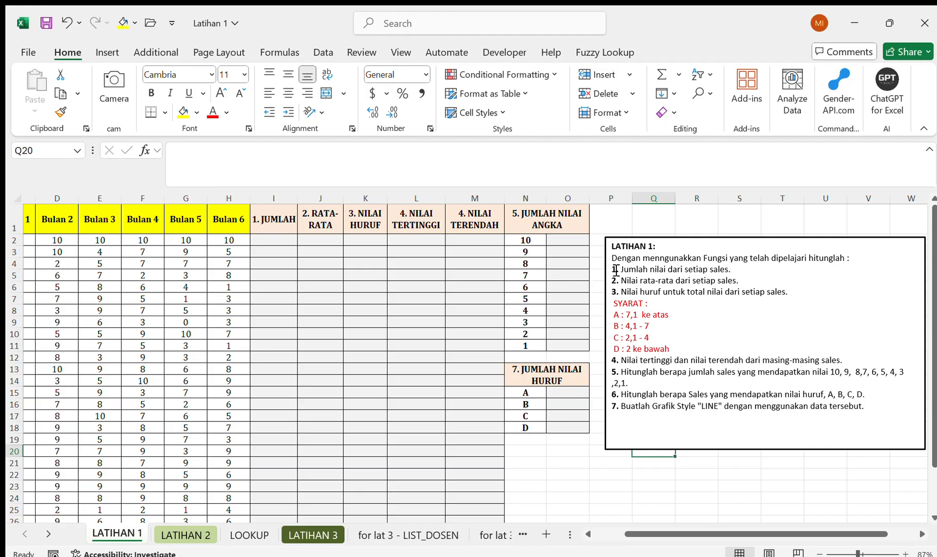
{"action": "scroll", "coordinate": [616, 269], "scroll_direction": "left", "scroll_amount": 3}
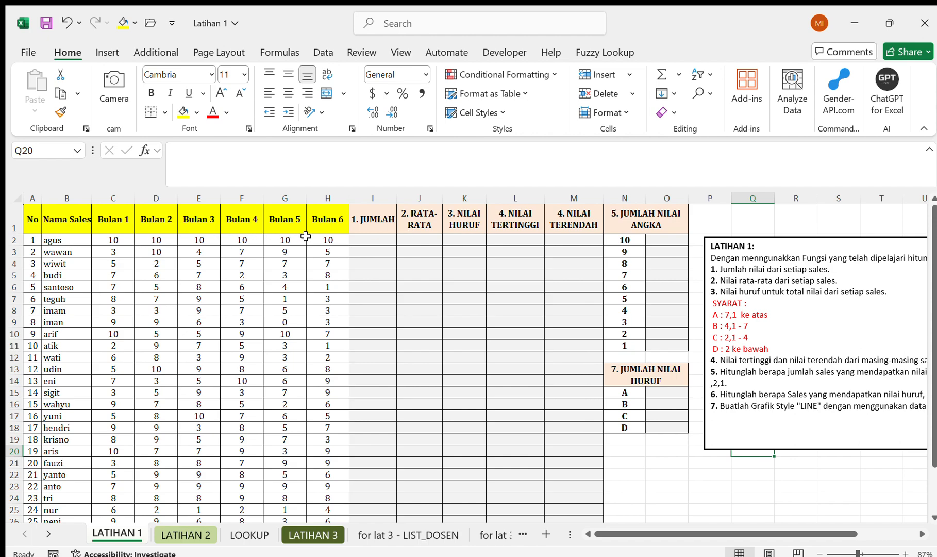
Enter the addition formula =C2+D2+E2+F2+G2+H2 in cell I2 of the JUMLAH column.
{"action": "left_click", "coordinate": [376, 247]}
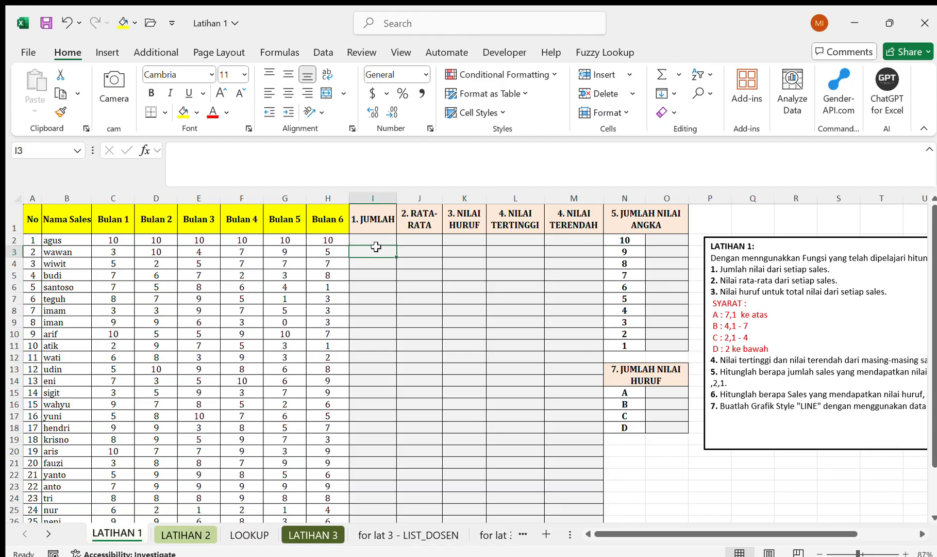
{"action": "left_click", "coordinate": [362, 236]}
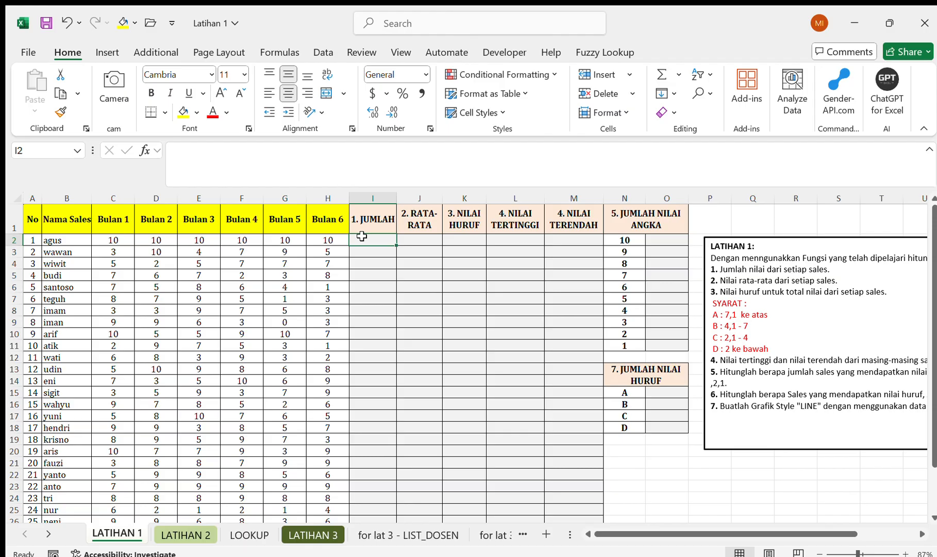
{"action": "type", "text": "="}
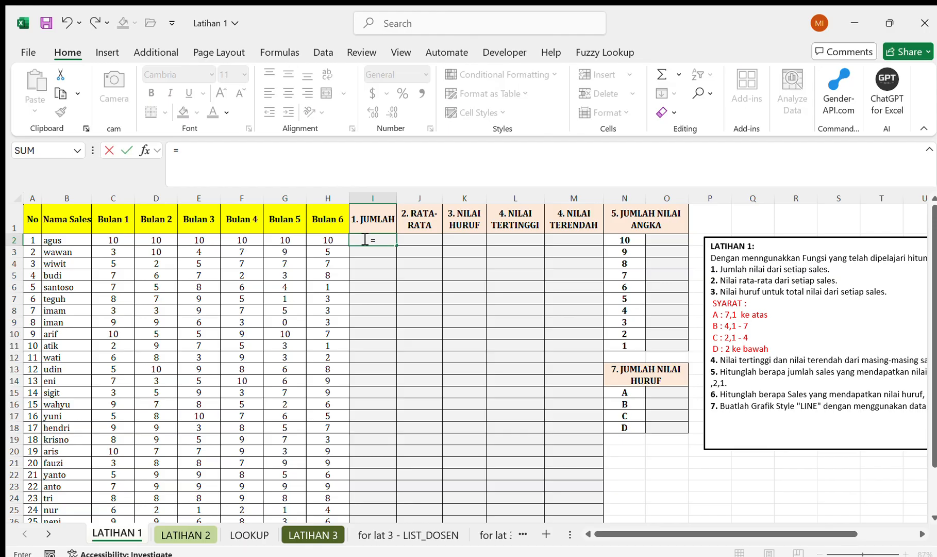
{"action": "left_click", "coordinate": [116, 237]}
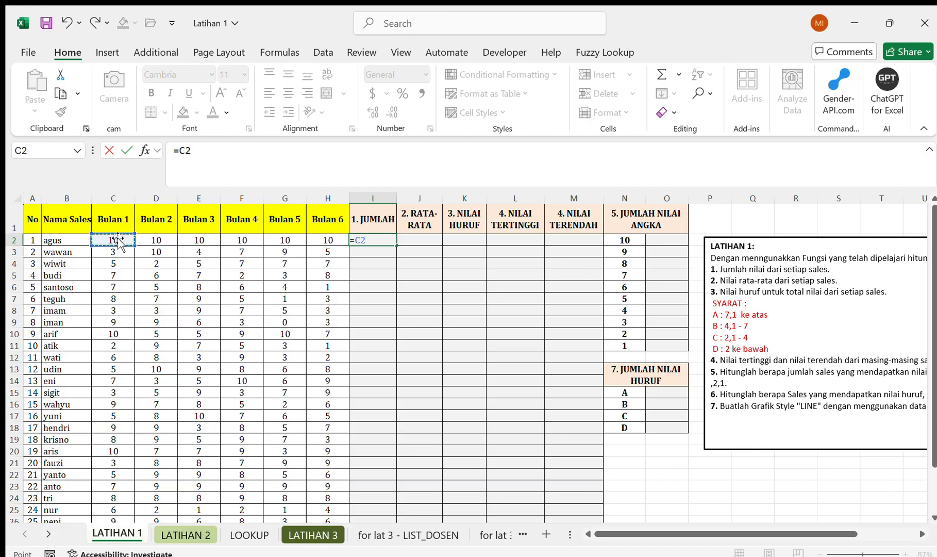
{"action": "type", "text": "+"}
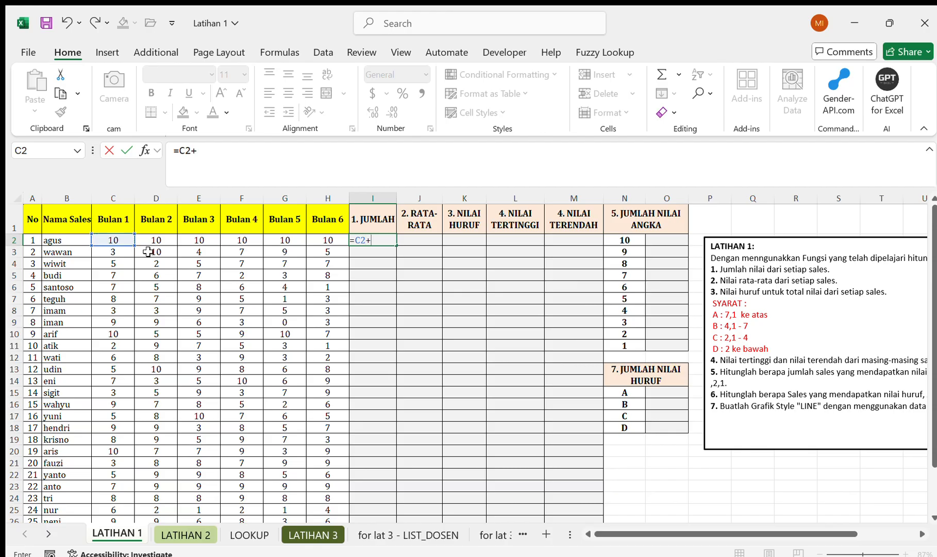
{"action": "left_click", "coordinate": [160, 252]}
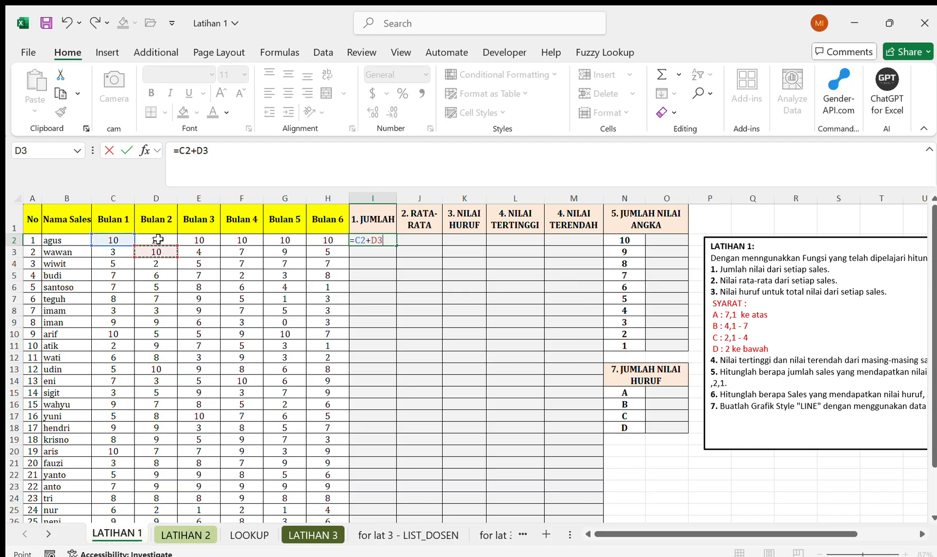
{"action": "left_click", "coordinate": [157, 239]}
{"action": "type", "text": "+"}
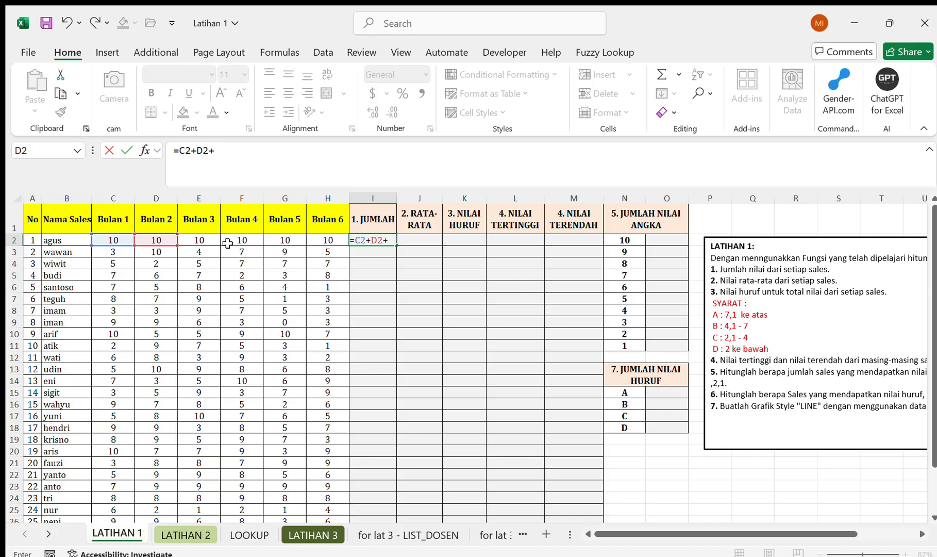
{"action": "left_click", "coordinate": [199, 240]}
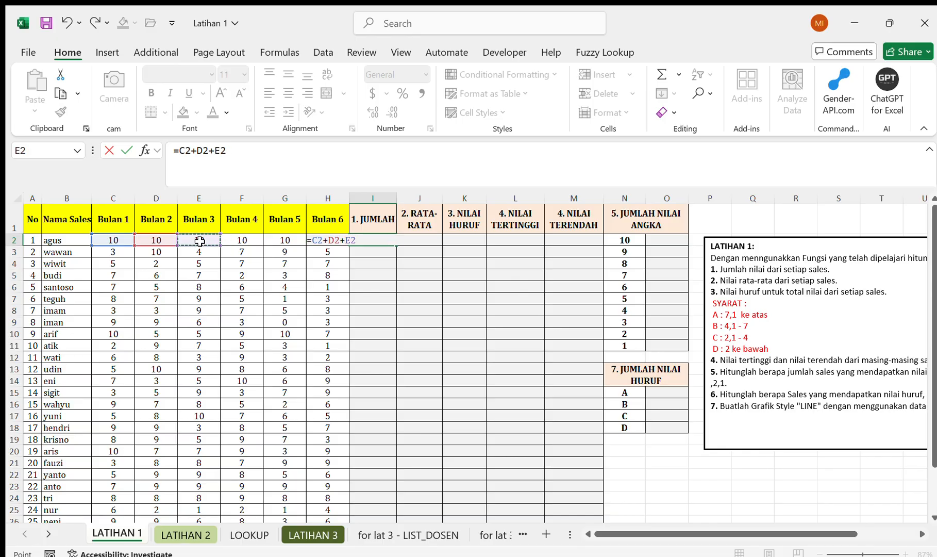
{"action": "type", "text": "+"}
{"action": "left_click", "coordinate": [240, 240]}
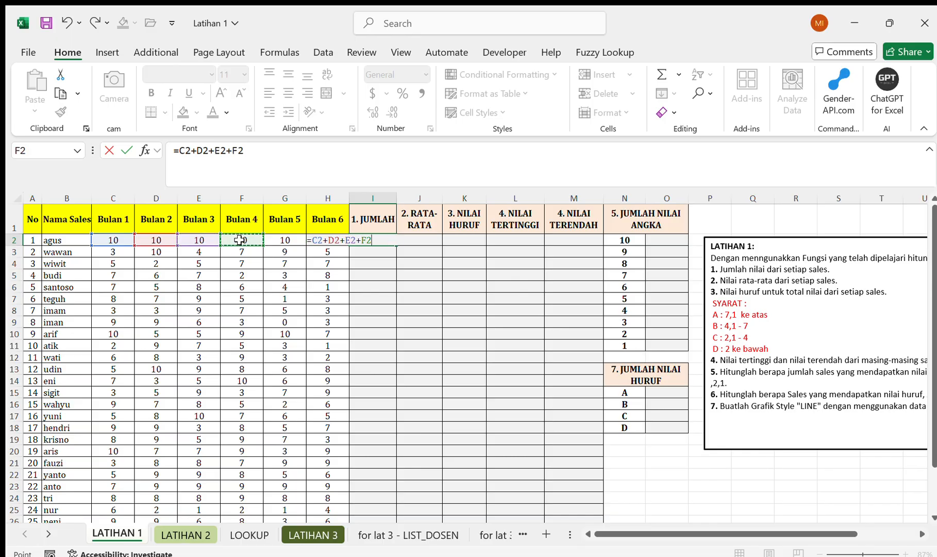
{"action": "type", "text": "+"}
{"action": "left_click", "coordinate": [285, 247]}
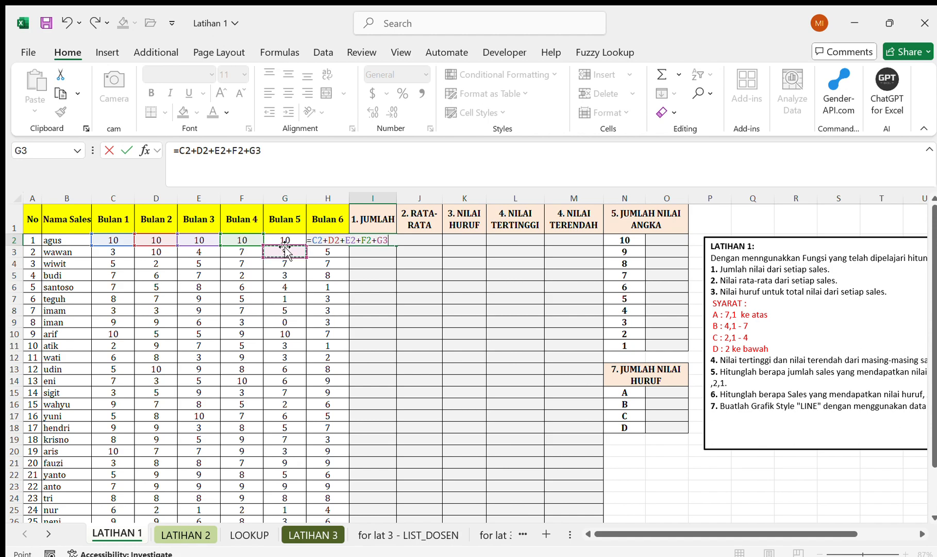
{"action": "left_click", "coordinate": [285, 245]}
{"action": "type", "text": "+"}
{"action": "key", "text": "Left"}
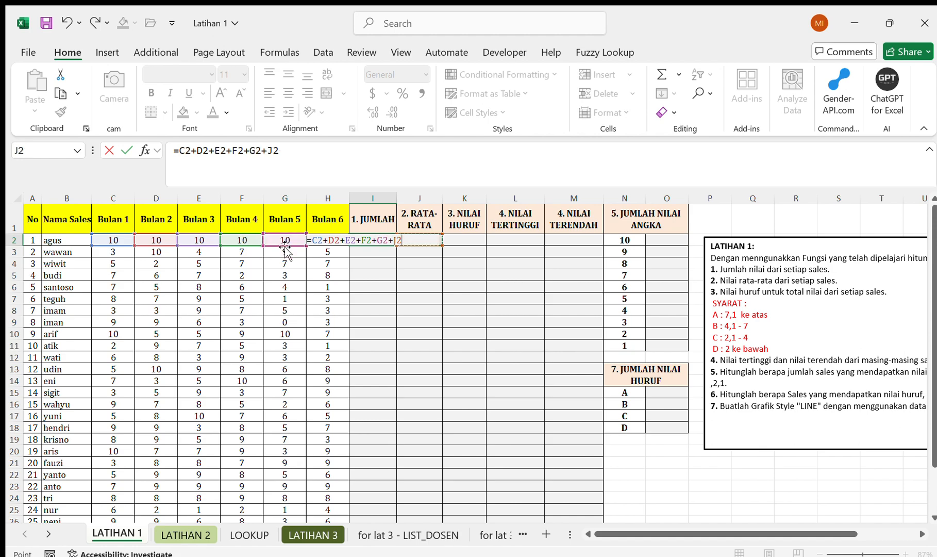
{"action": "key", "text": "Return"}
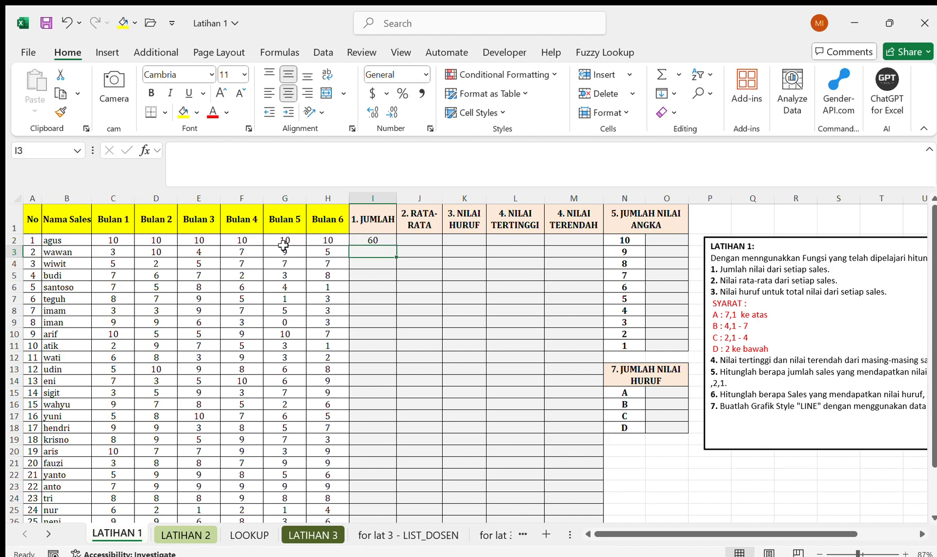
Review the addition formula in I2 and clear the cell's contents.
{"action": "key", "text": "Up"}
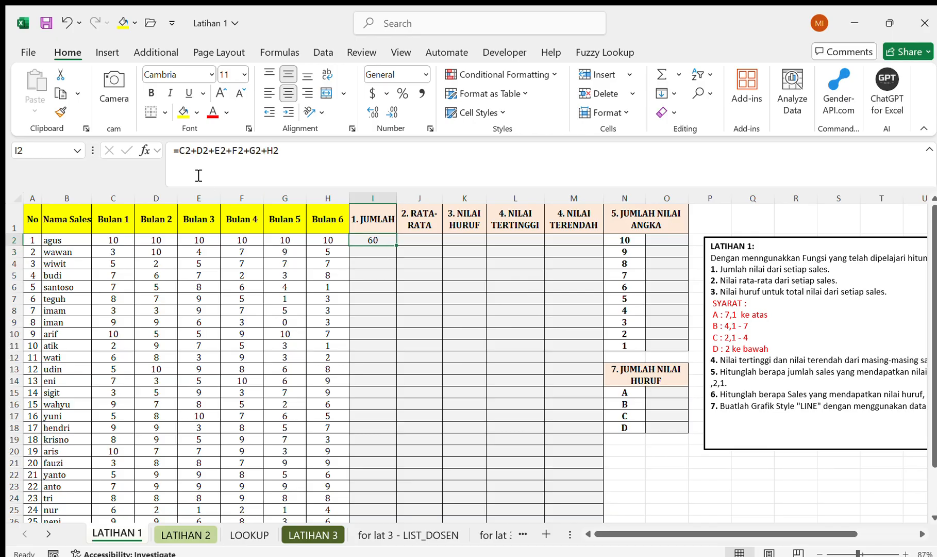
{"action": "left_click_drag", "start_coordinate": [178, 152], "coordinate": [291, 150]}
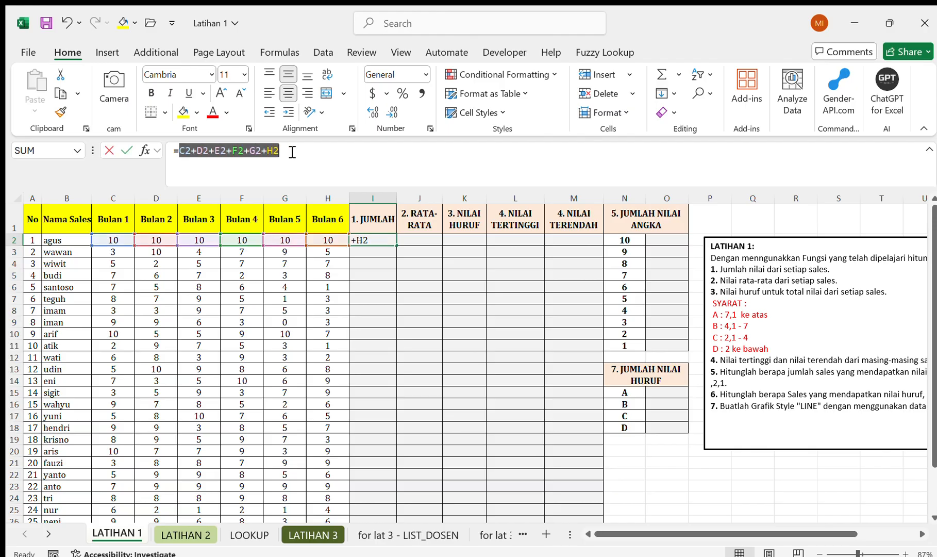
{"action": "key", "text": "Escape"}
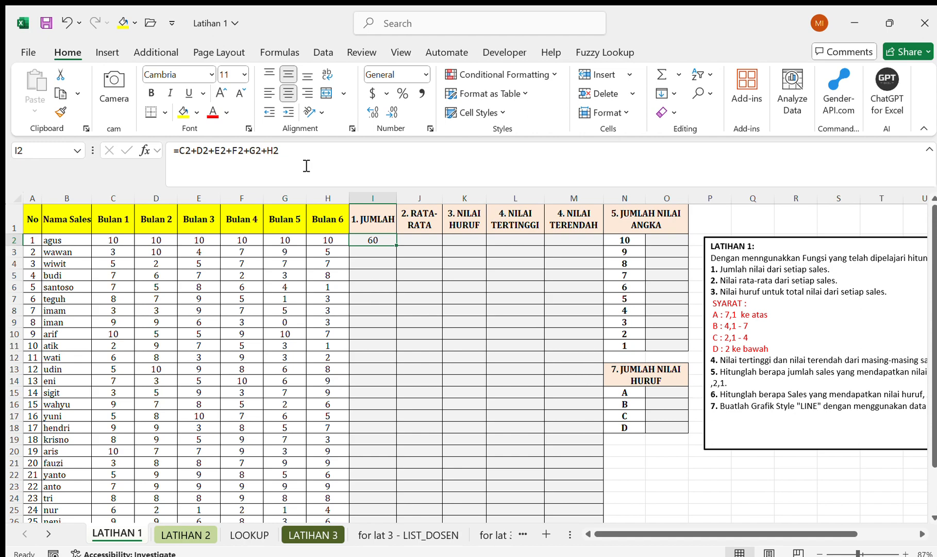
{"action": "left_click_drag", "start_coordinate": [306, 166], "coordinate": [181, 162]}
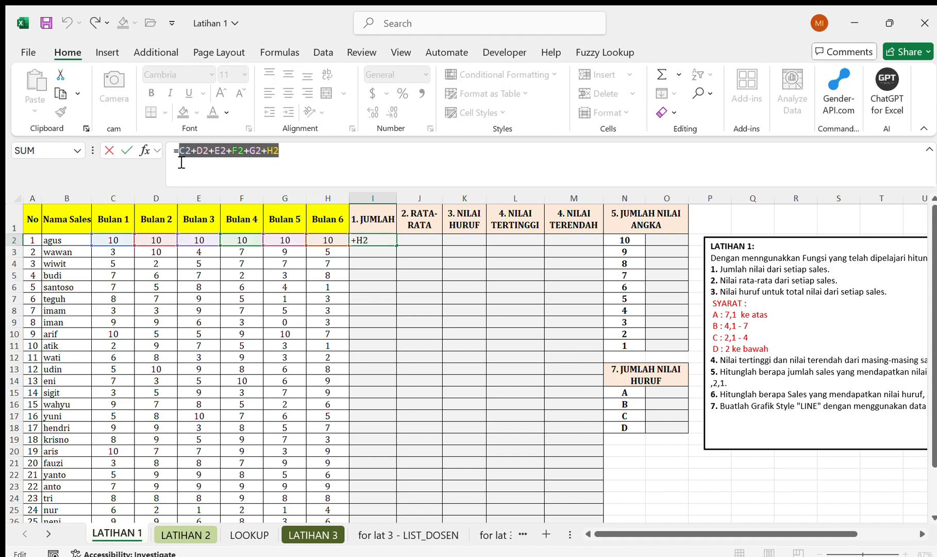
{"action": "key", "text": "BackSpace"}
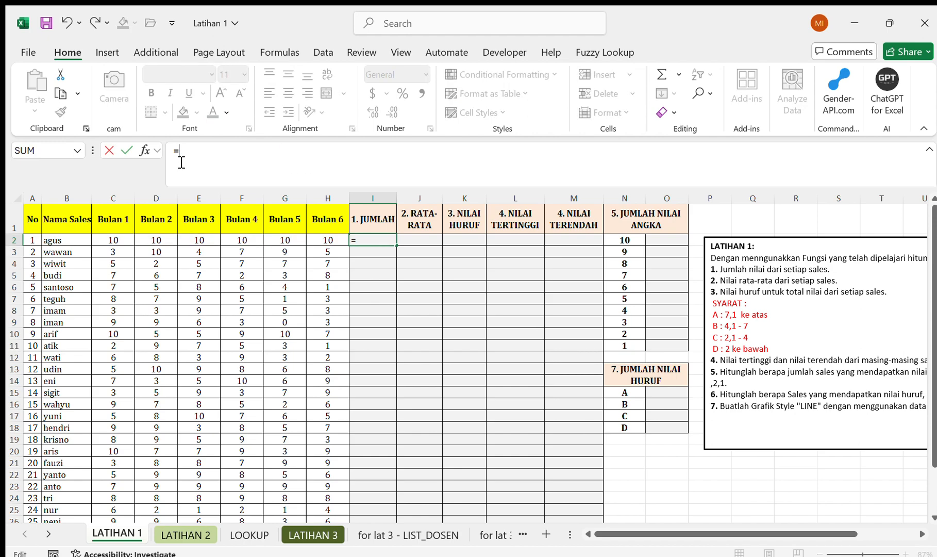
{"action": "type", "text": "SUM"}
{"action": "key", "text": "BackSpace"}
{"action": "key", "text": "BackSpace"}
{"action": "key", "text": "BackSpace"}
{"action": "key", "text": "BackSpace"}
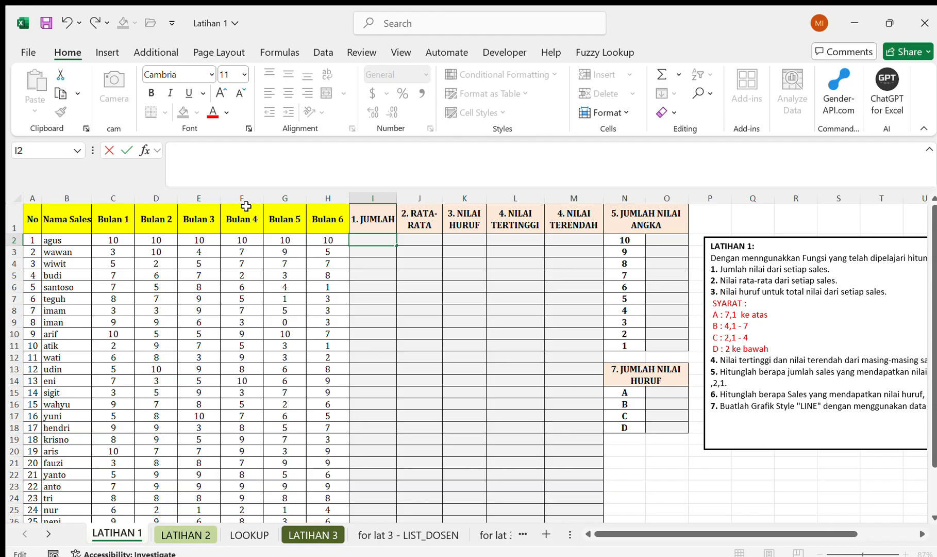
Start a SUM formula in cell I2, up to its opening parenthesis.
{"action": "type", "text": "="}
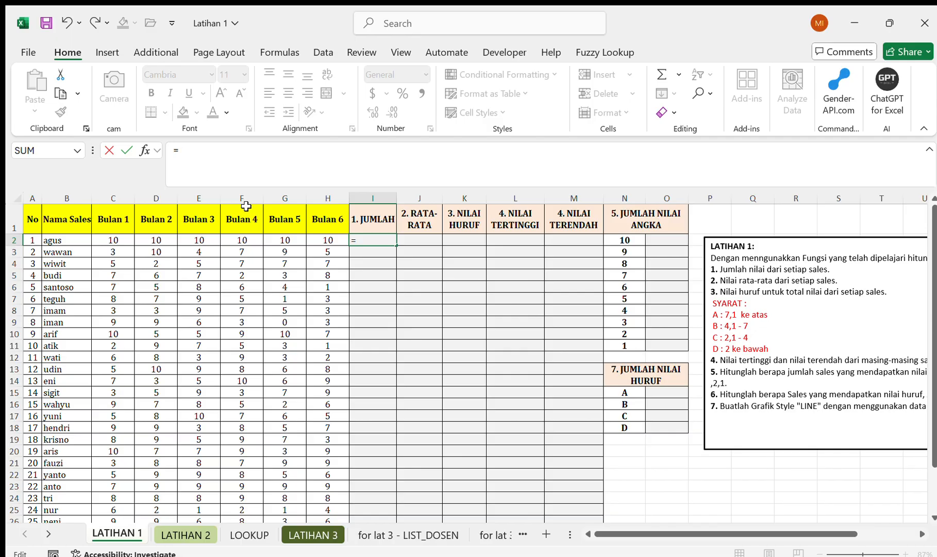
{"action": "type", "text": "SUM"}
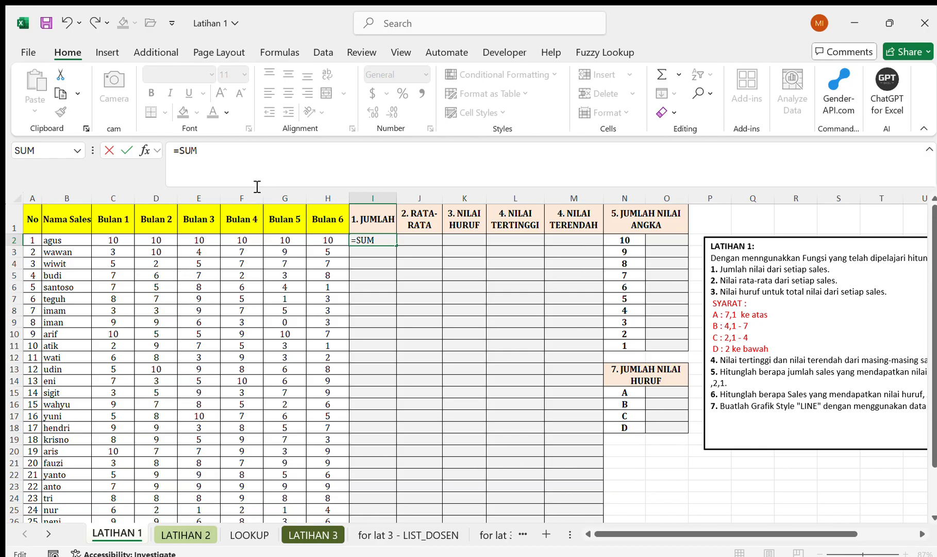
{"action": "type", "text": "("}
Add C2, D2, E2, F2, G2 and H2 as separate comma-separated arguments to the SUM formula in I2.
{"action": "left_click", "coordinate": [119, 240]}
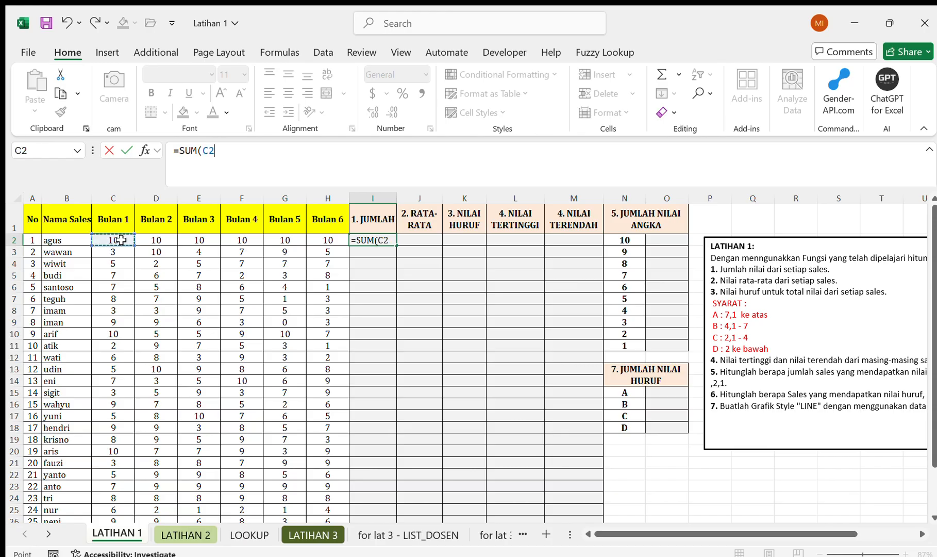
{"action": "type", "text": ","}
{"action": "left_click", "coordinate": [153, 238]}
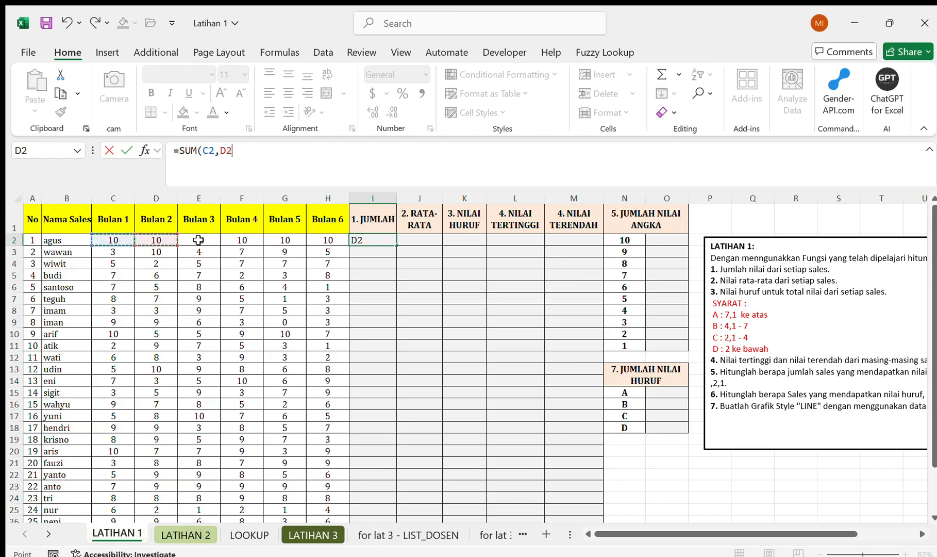
{"action": "type", "text": ","}
{"action": "left_click", "coordinate": [198, 240]}
{"action": "type", "text": ","}
{"action": "left_click", "coordinate": [243, 240]}
{"action": "type", "text": ","}
{"action": "left_click", "coordinate": [284, 239]}
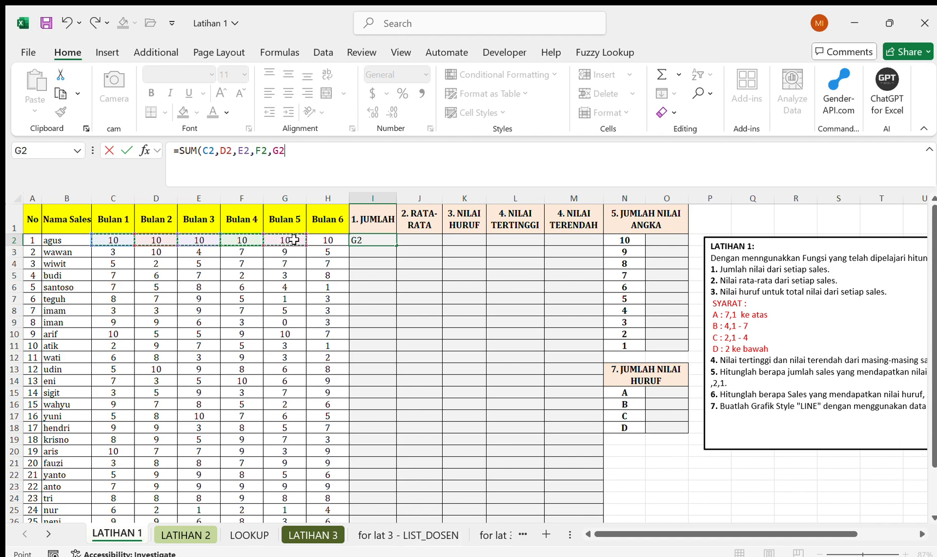
{"action": "type", "text": ","}
{"action": "left_click", "coordinate": [324, 240]}
Remove the individual cell arguments from the formula in I2, back to =SUM(.
{"action": "key", "text": "BackSpace"}
{"action": "key", "text": "BackSpace"}
{"action": "key", "text": "BackSpace"}
{"action": "key", "text": "BackSpace"}
{"action": "key", "text": "BackSpace"}
{"action": "key", "text": "BackSpace"}
{"action": "key", "text": "BackSpace"}
{"action": "key", "text": "BackSpace"}
{"action": "key", "text": "BackSpace"}
{"action": "key", "text": "BackSpace"}
{"action": "key", "text": "BackSpace"}
{"action": "key", "text": "BackSpace"}
{"action": "key", "text": "BackSpace"}
{"action": "key", "text": "BackSpace"}
{"action": "key", "text": "BackSpace"}
{"action": "key", "text": "BackSpace"}
{"action": "key", "text": "BackSpace"}
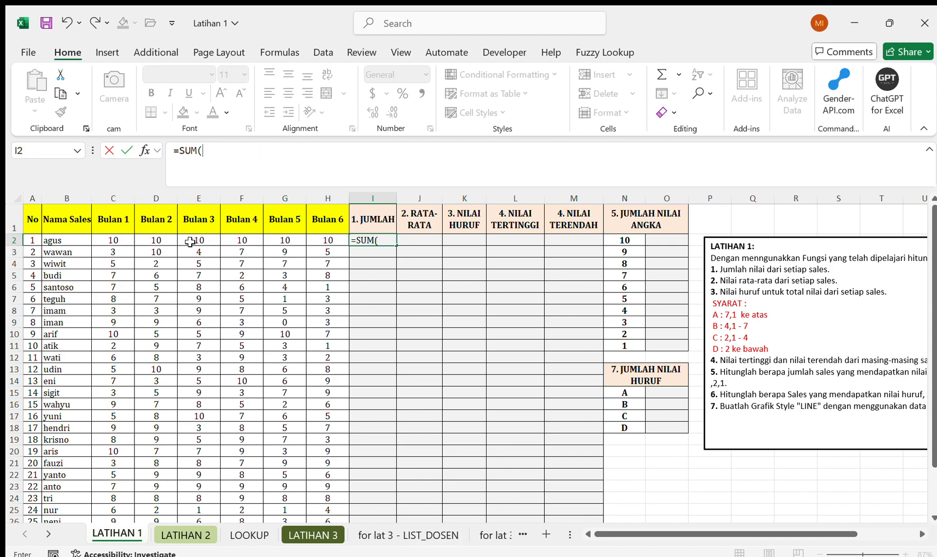
Complete the SUM formula in I2 with the range C2:H2 and review it.
{"action": "left_click_drag", "start_coordinate": [113, 240], "coordinate": [323, 242]}
{"action": "key", "text": "Return"}
{"action": "key", "text": "Up"}
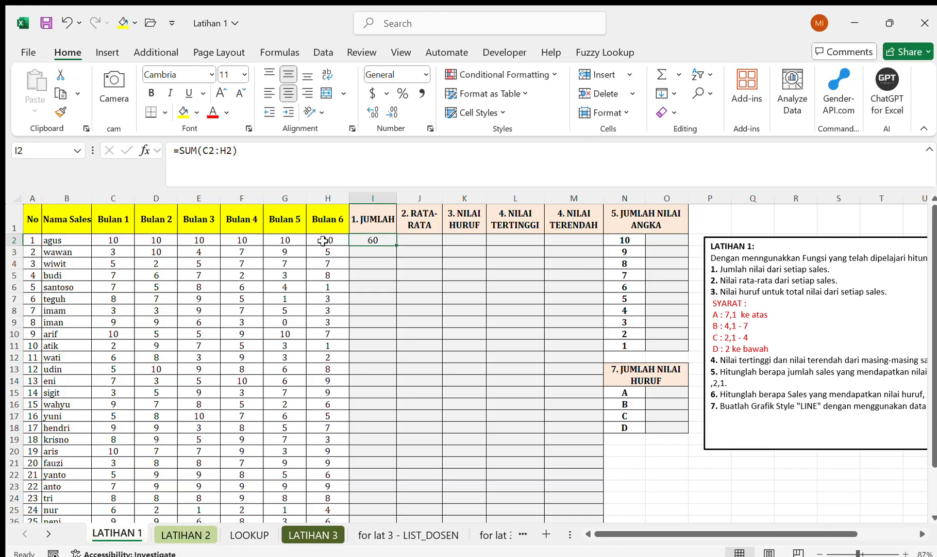
{"action": "left_click", "coordinate": [331, 166]}
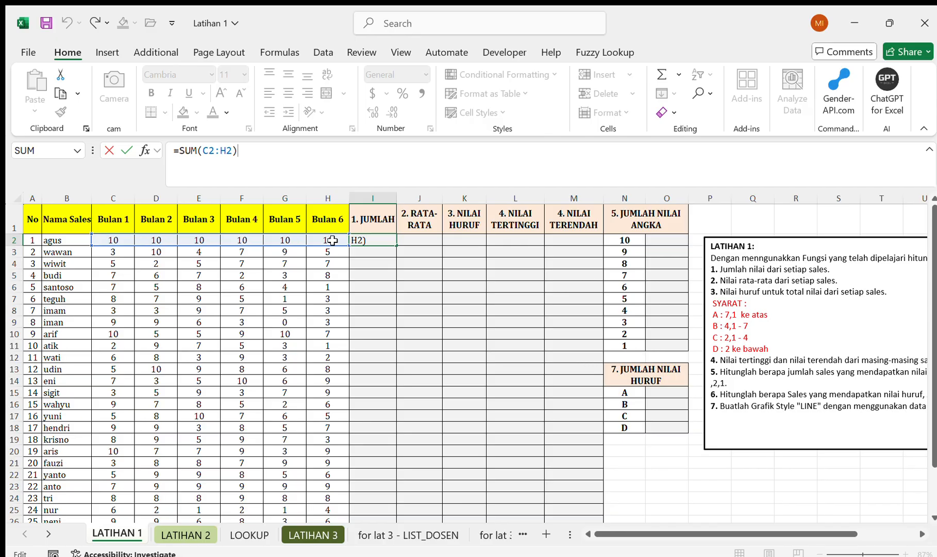
{"action": "key", "text": "Return"}
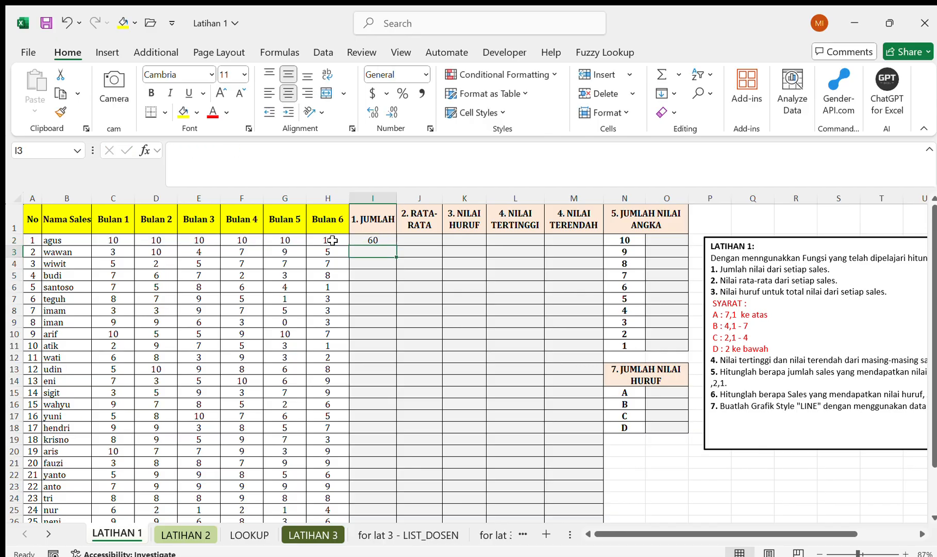
Fill the SUM formula from I2 down the JUMLAH column to I26.
{"action": "left_click", "coordinate": [381, 232]}
{"action": "left_click", "coordinate": [381, 240]}
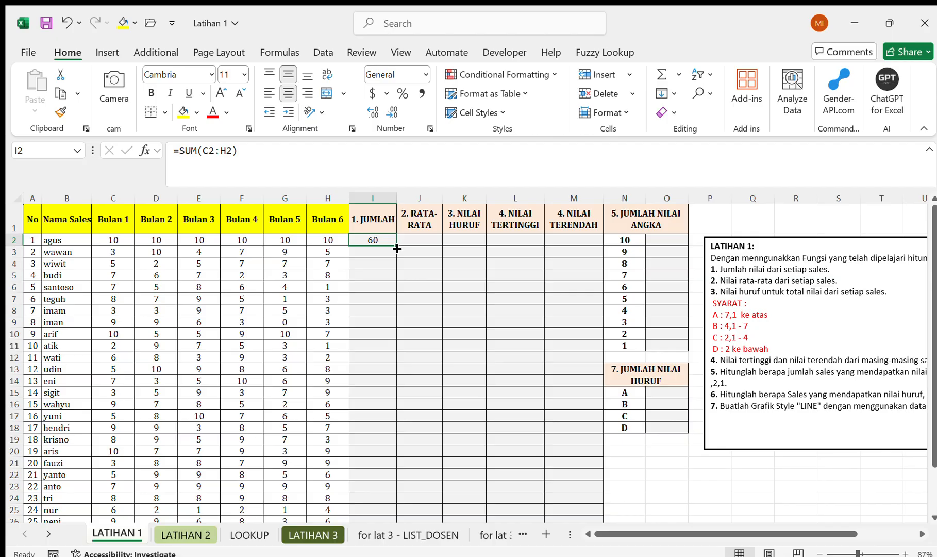
{"action": "left_click_drag", "start_coordinate": [397, 248], "coordinate": [373, 493]}
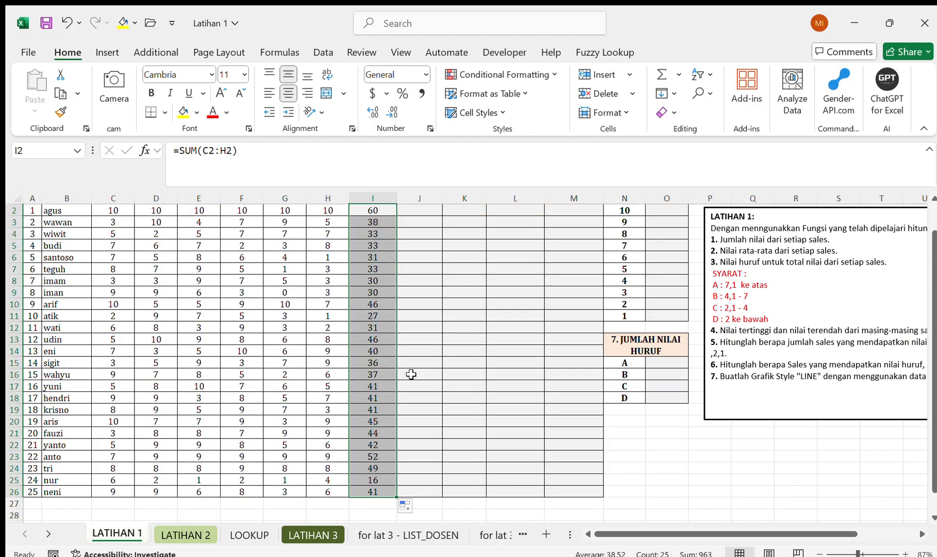
Review the filled SUM formulas in I2 and I3, checking which row range each one references.
{"action": "key", "text": "Down"}
{"action": "key", "text": "Up"}
{"action": "key", "text": "Up"}
{"action": "key", "text": "Down"}
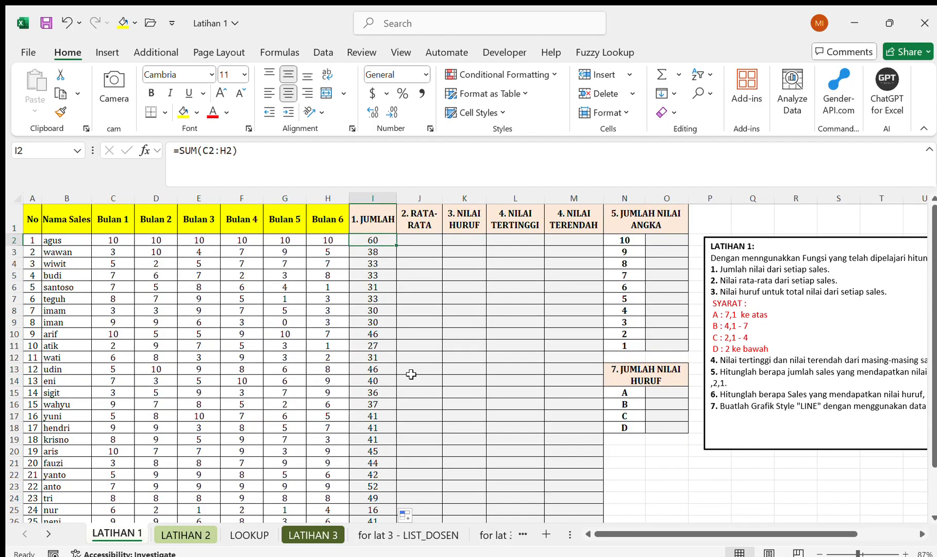
{"action": "key", "text": "Down"}
{"action": "key", "text": "Down"}
{"action": "key", "text": "Up"}
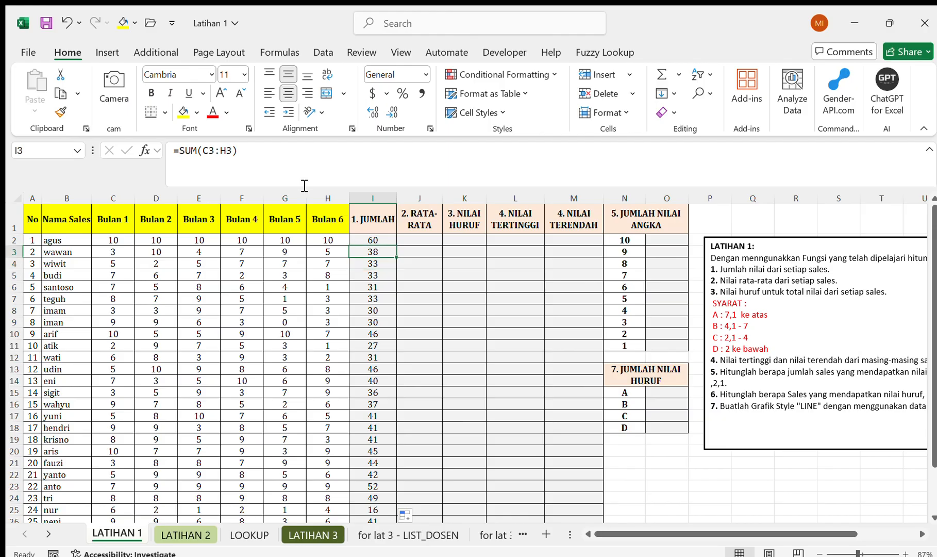
{"action": "left_click", "coordinate": [294, 156]}
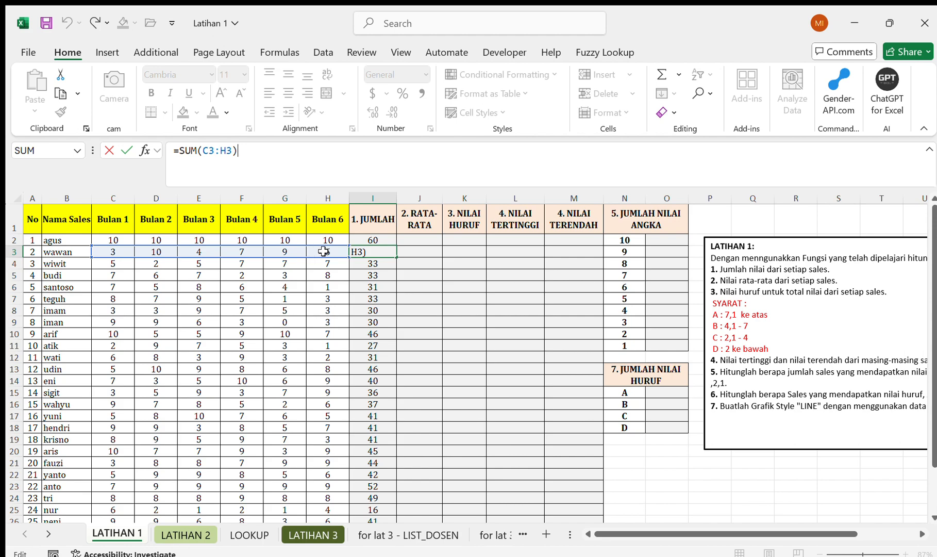
{"action": "key", "text": "ctrl+Return"}
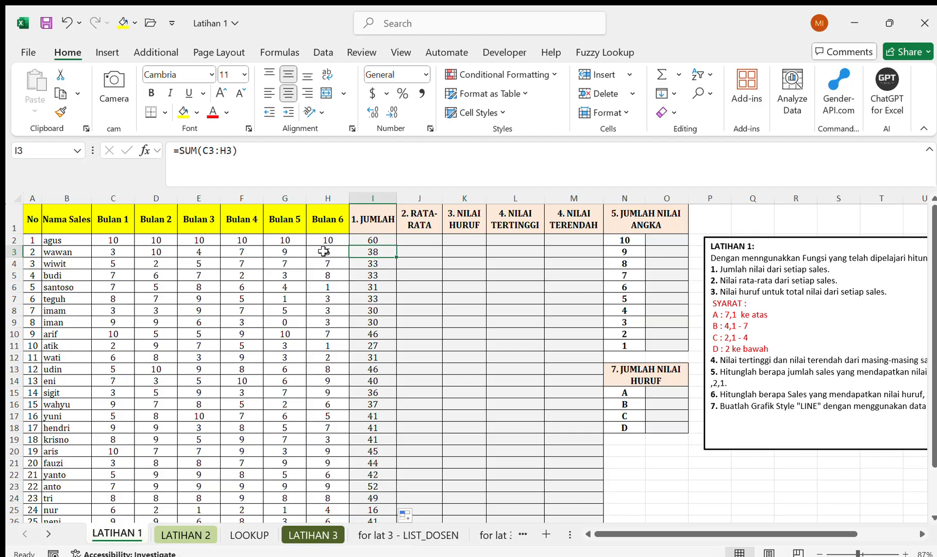
Try re-entering the SUM formula in I3 with only C2 as its argument.
{"action": "type", "text": "=sum"}
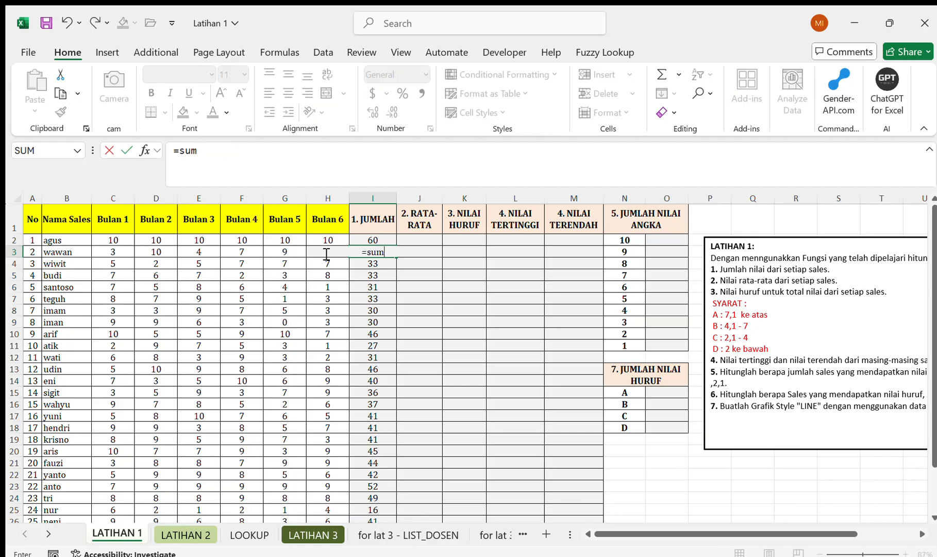
{"action": "key", "text": "Tab"}
{"action": "left_click", "coordinate": [100, 245]}
{"action": "mouse_move", "coordinate": [101, 244]}
{"action": "left_mouse_down"}
{"action": "mouse_move", "coordinate": [277, 369]}
{"action": "mouse_move", "coordinate": [146, 292]}
{"action": "mouse_move", "coordinate": [109, 236]}
{"action": "left_mouse_up"}
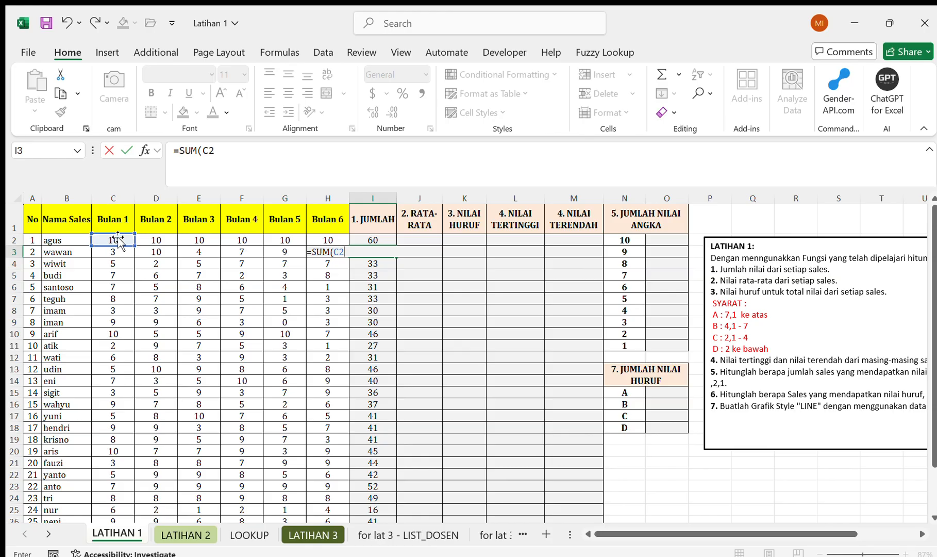
{"action": "left_click", "coordinate": [120, 237]}
{"action": "left_click", "coordinate": [372, 250]}
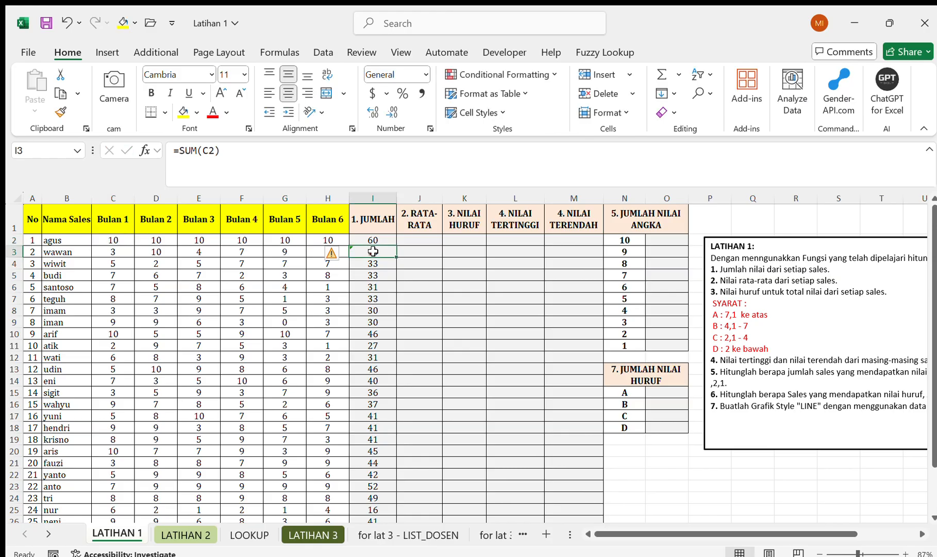
Replace the C2 argument of the SUM formula in I3 with the whole score block C2:H26.
{"action": "left_click", "coordinate": [276, 153]}
{"action": "key", "text": "BackSpace"}
{"action": "key", "text": "BackSpace"}
{"action": "key", "text": "BackSpace"}
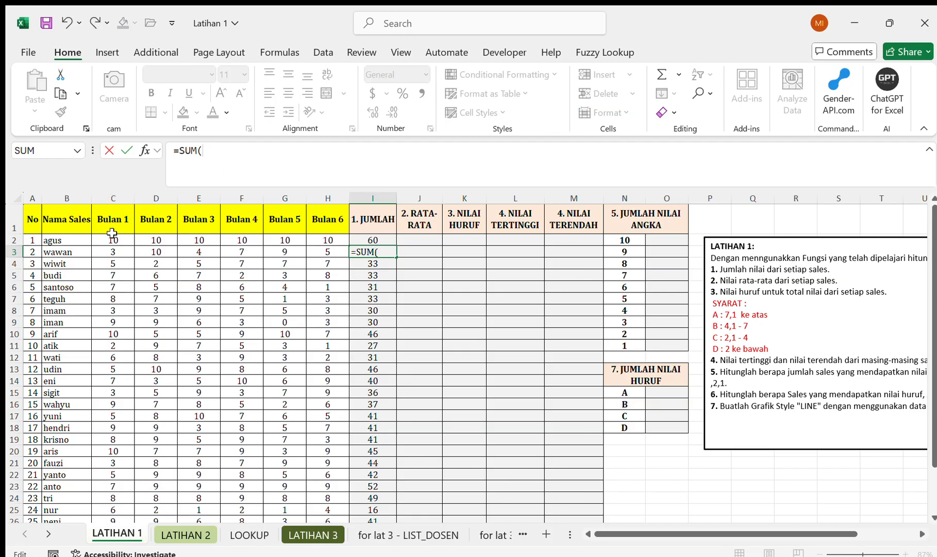
{"action": "left_click_drag", "start_coordinate": [106, 242], "coordinate": [326, 497]}
{"action": "key", "text": "Return"}
{"action": "key", "text": "Up"}
{"action": "key", "text": "Up"}
{"action": "key", "text": "Up"}
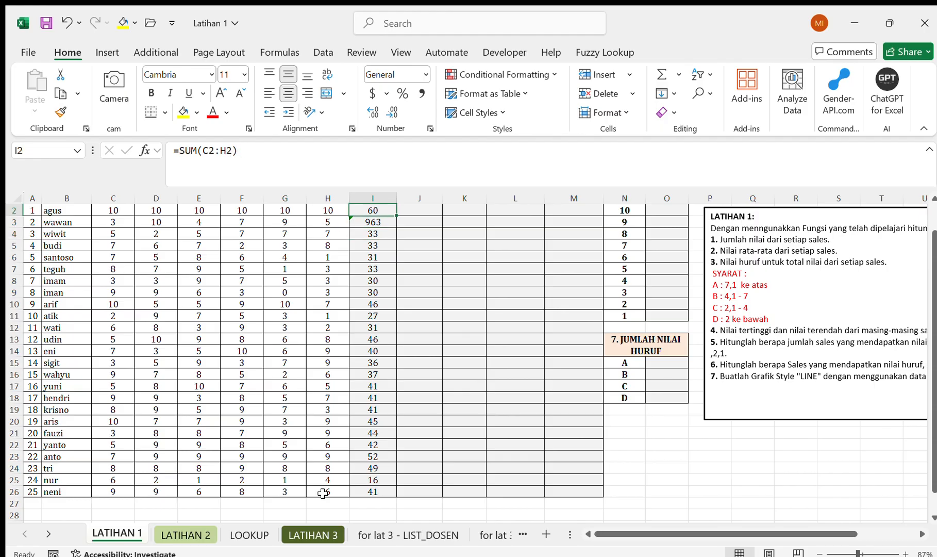
Re-enter the SUM formula in I3 with the range C3:H3 and review it.
{"action": "key", "text": "Down"}
{"action": "key", "text": "Down"}
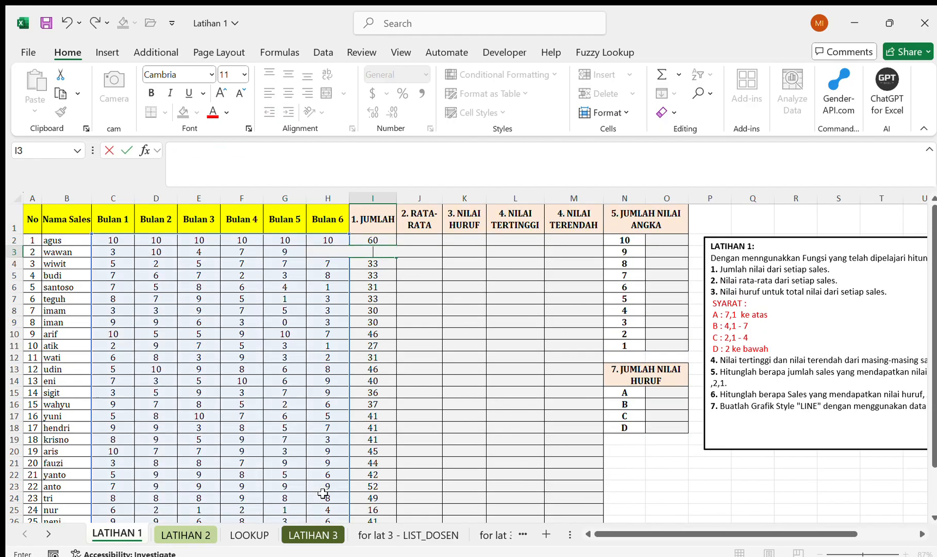
{"action": "type", "text": "=su"}
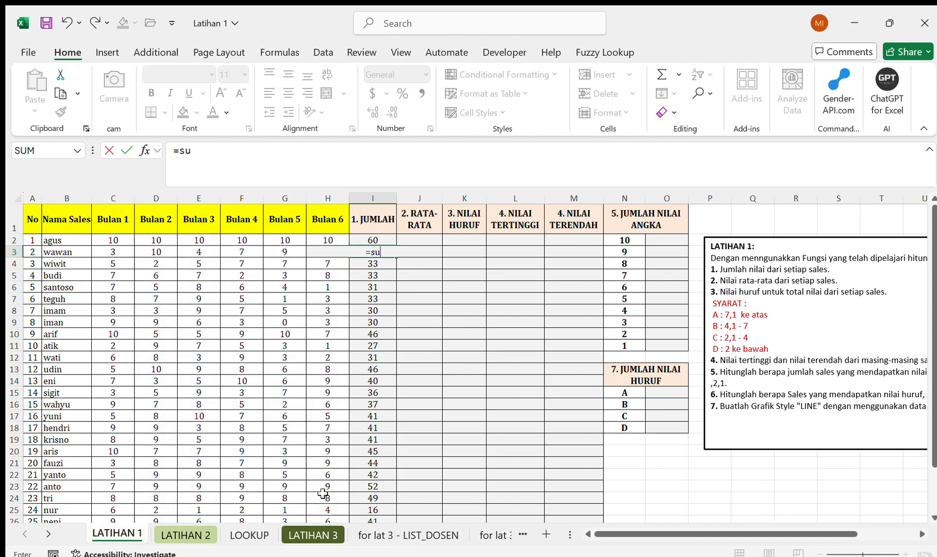
{"action": "type", "text": "m"}
{"action": "key", "text": "Tab"}
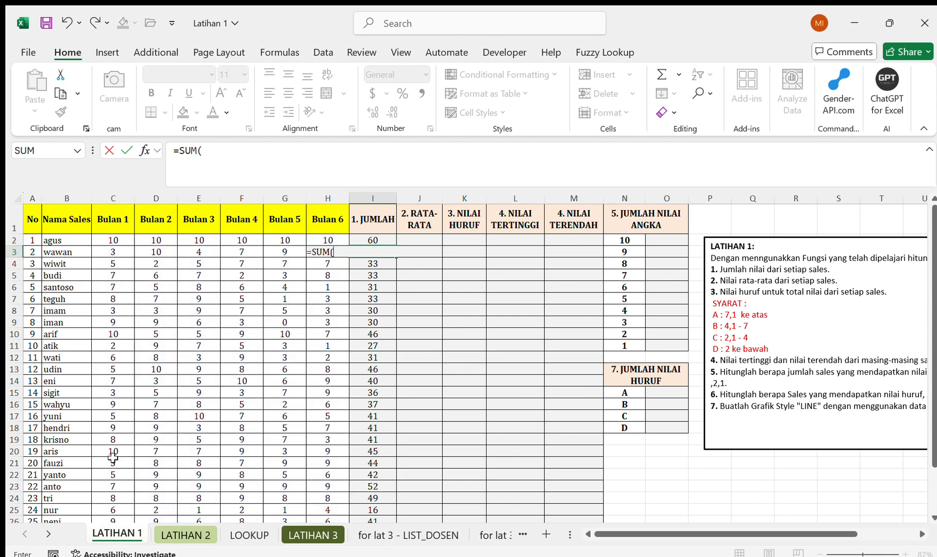
{"action": "left_click_drag", "start_coordinate": [119, 249], "coordinate": [327, 253]}
{"action": "key", "text": "Return"}
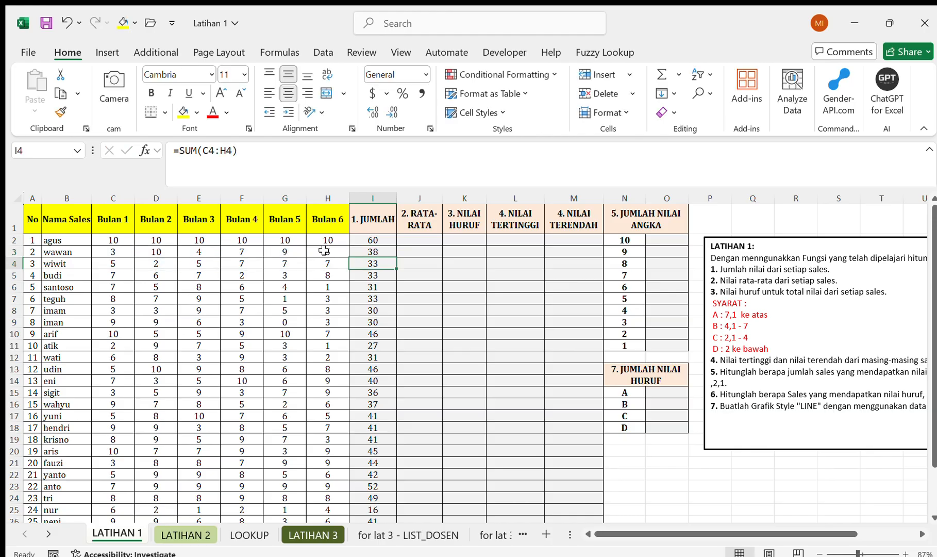
{"action": "left_click", "coordinate": [388, 250]}
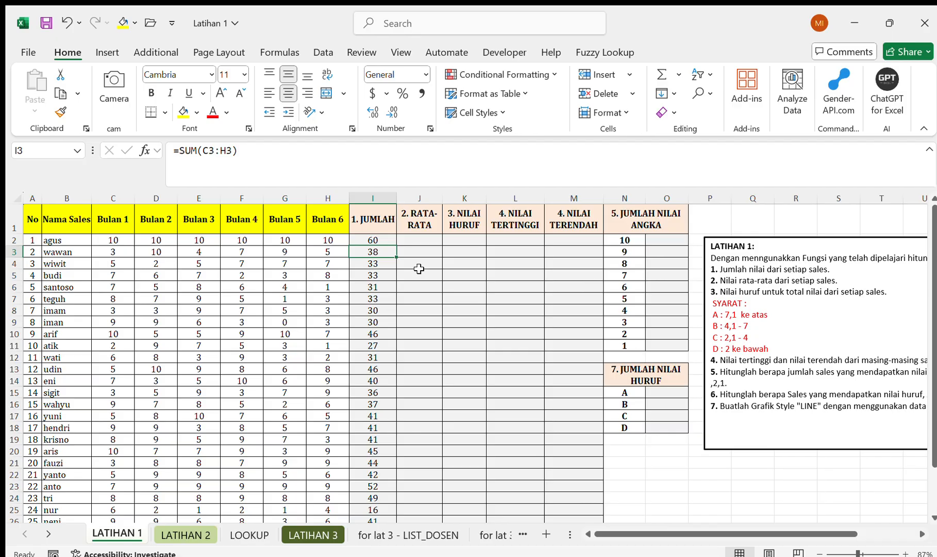
Calculate the first salesperson's average in J2 with the formula =I2/6.
{"action": "scroll", "coordinate": [570, 278], "scroll_direction": "right", "scroll_amount": 2}
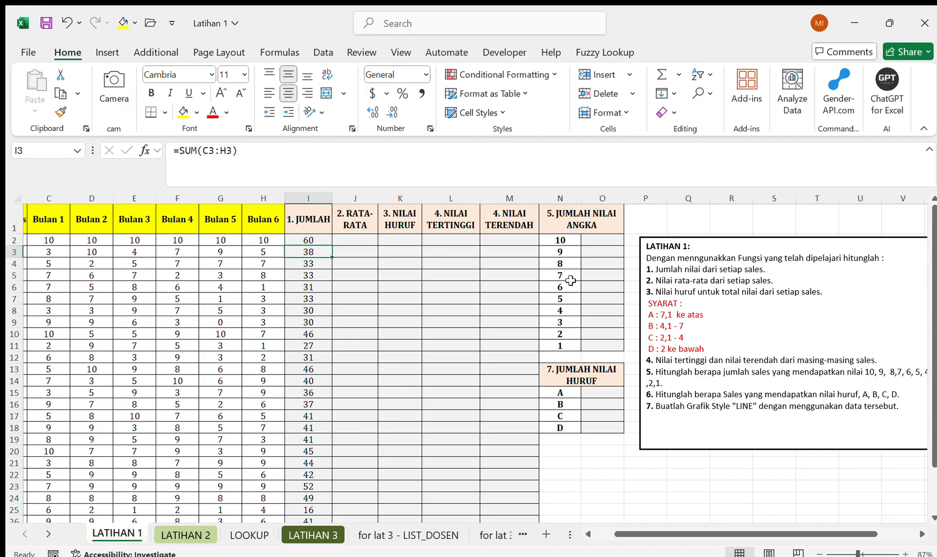
{"action": "scroll", "coordinate": [437, 307], "scroll_direction": "left", "scroll_amount": 1}
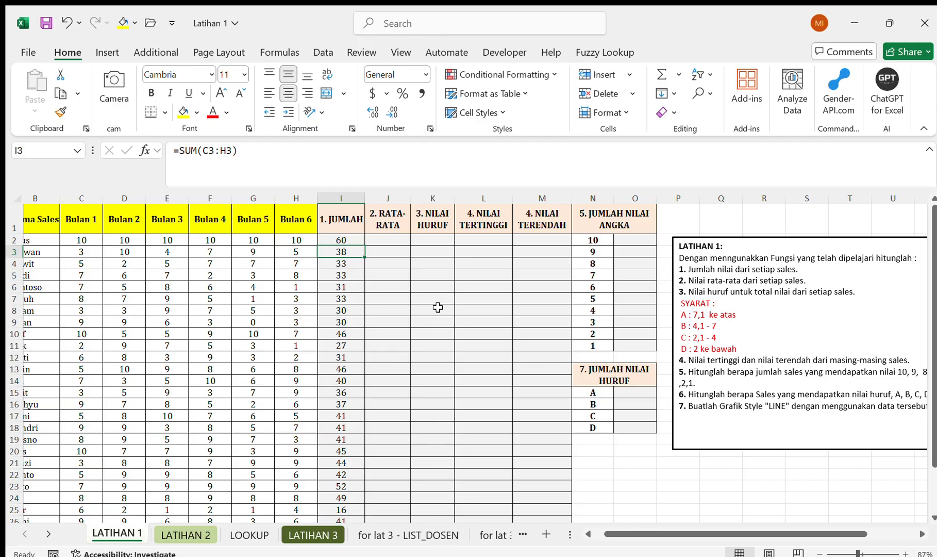
{"action": "left_click", "coordinate": [381, 242]}
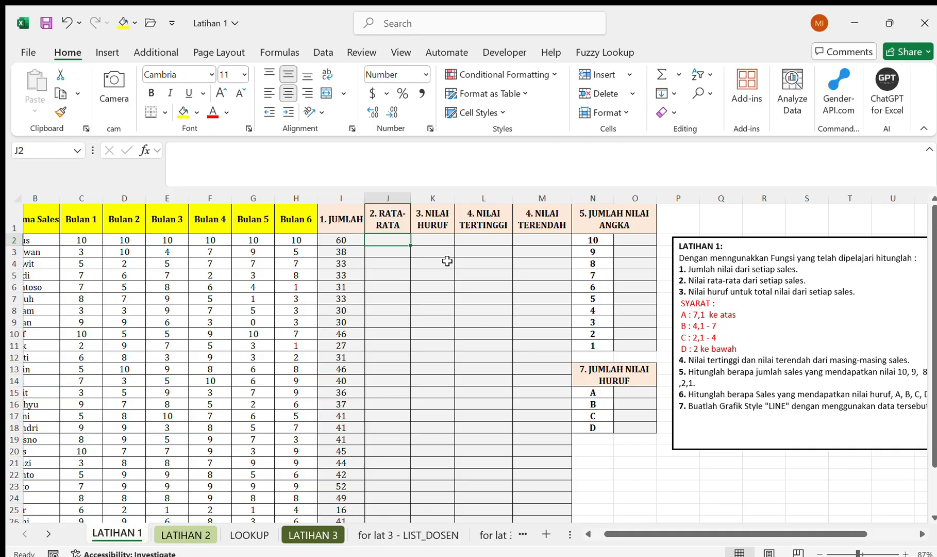
{"action": "type", "text": "=I2"}
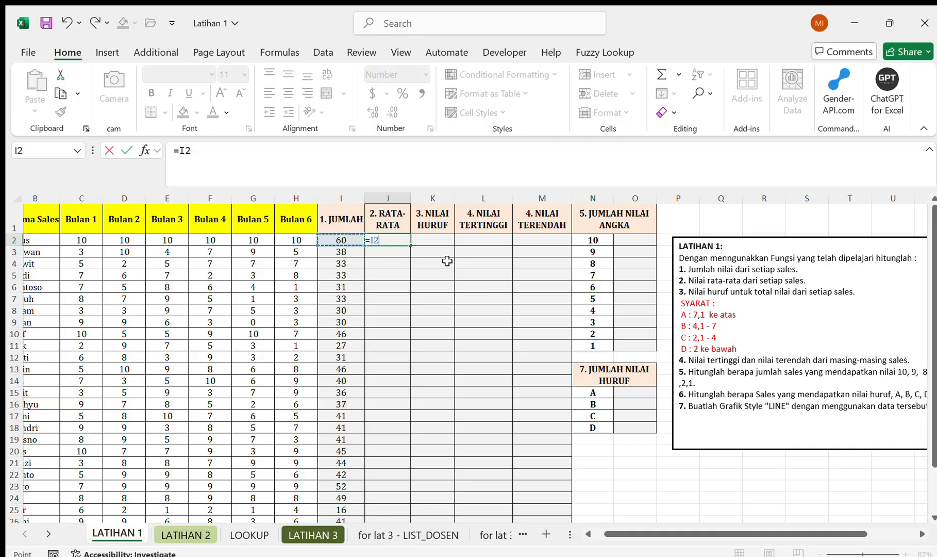
{"action": "type", "text": "/6"}
{"action": "key", "text": "Return"}
{"action": "key", "text": "Up"}
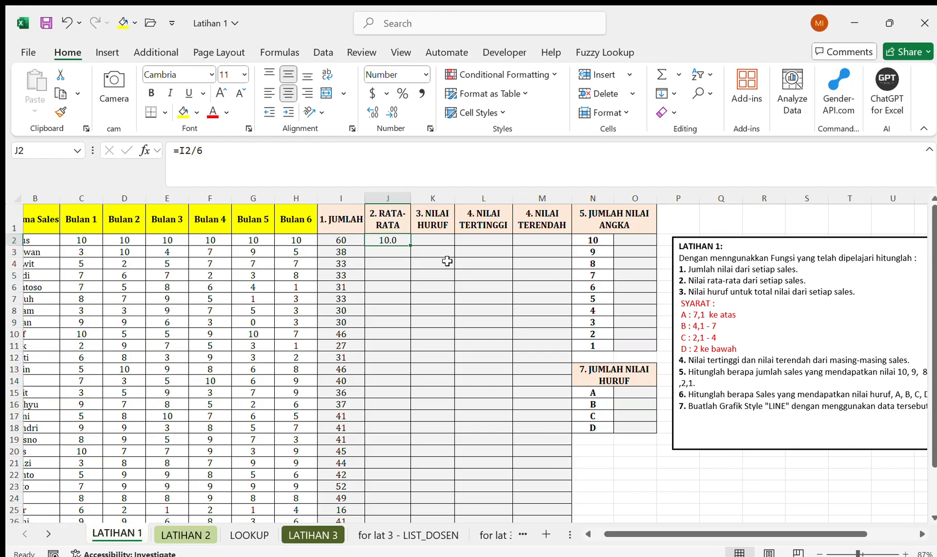
Replace the formula in J2 with an AVERAGE function over the range C2:H2.
{"action": "type", "text": "=ave"}
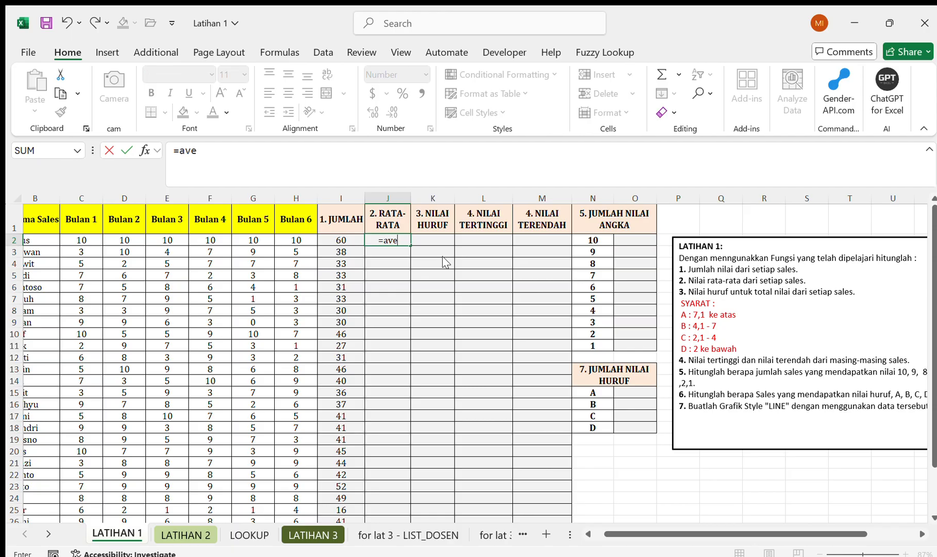
{"action": "key", "text": "Tab"}
{"action": "key", "text": "BackSpace"}
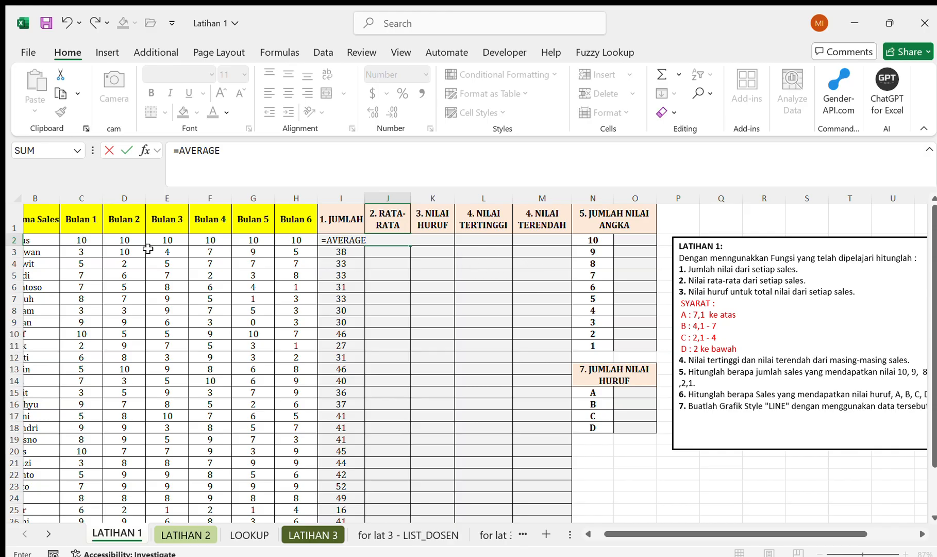
{"action": "left_click_drag", "start_coordinate": [84, 241], "coordinate": [310, 239]}
{"action": "left_click", "coordinate": [376, 238]}
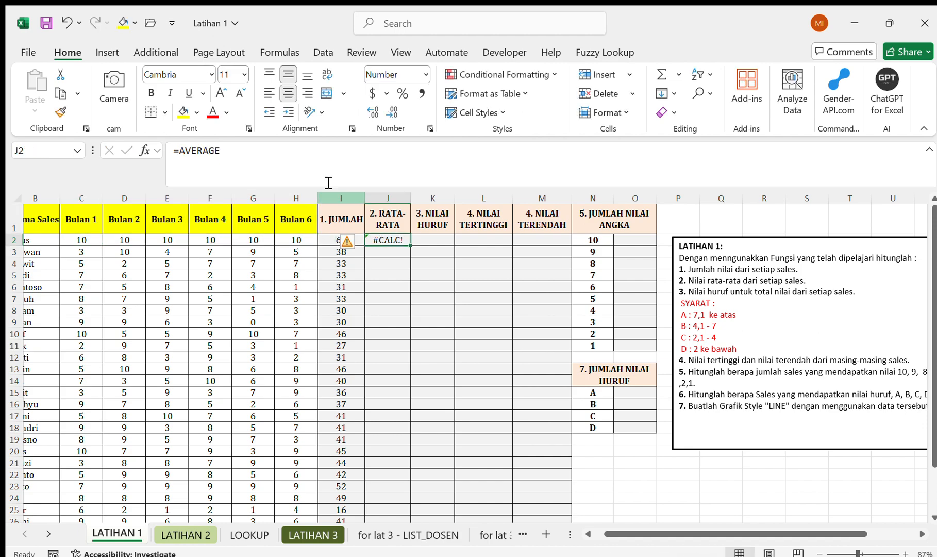
{"action": "left_click", "coordinate": [297, 158]}
{"action": "type", "text": "("}
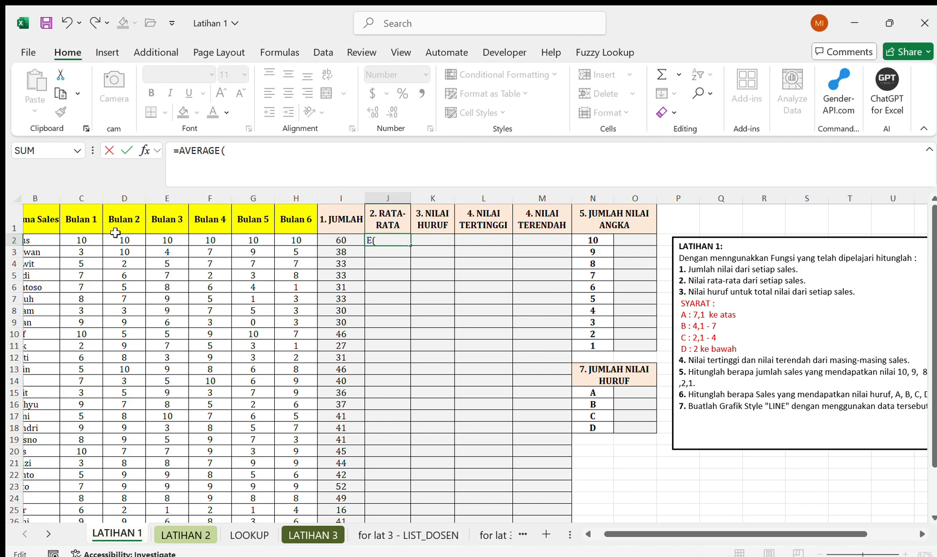
{"action": "left_click_drag", "start_coordinate": [79, 237], "coordinate": [281, 238]}
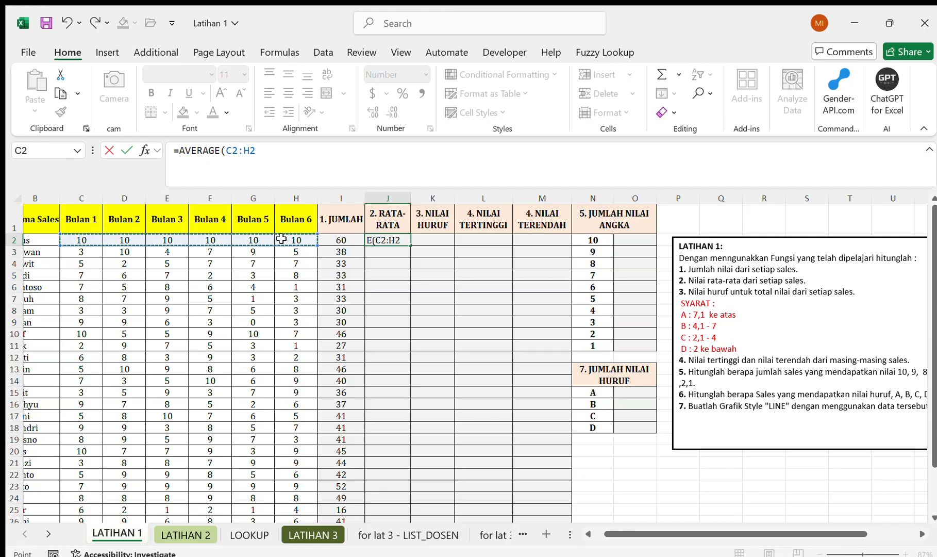
{"action": "key", "text": "Return"}
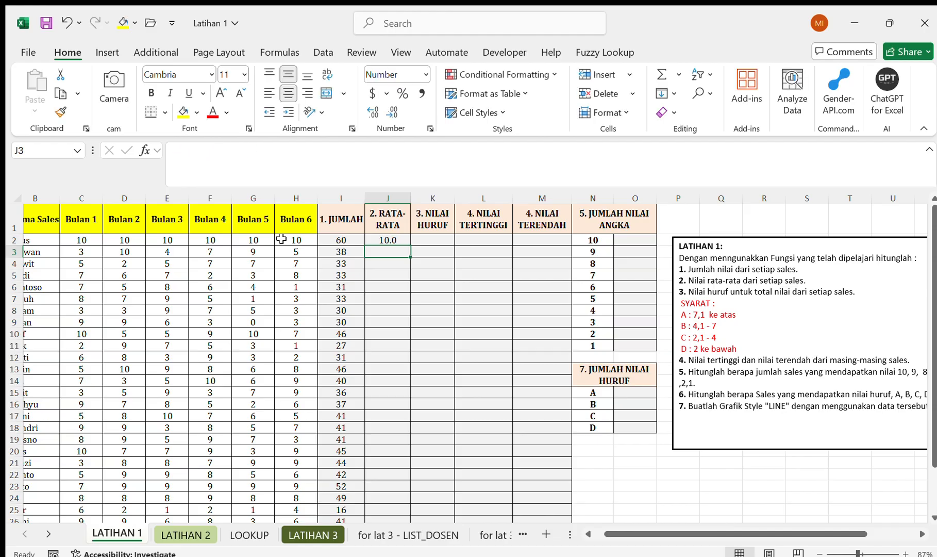
Fill the AVERAGE formula from J2 down the RATA-RATA column to J26, and remove and restore its one decimal place.
{"action": "left_click", "coordinate": [384, 240]}
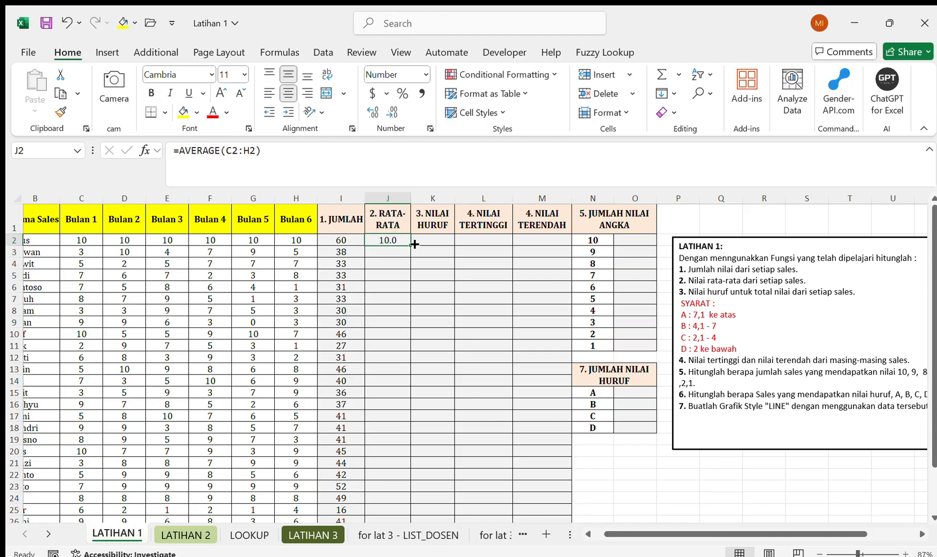
{"action": "left_click_drag", "start_coordinate": [414, 244], "coordinate": [374, 487]}
{"action": "scroll", "coordinate": [432, 456], "scroll_direction": "up", "scroll_amount": 1}
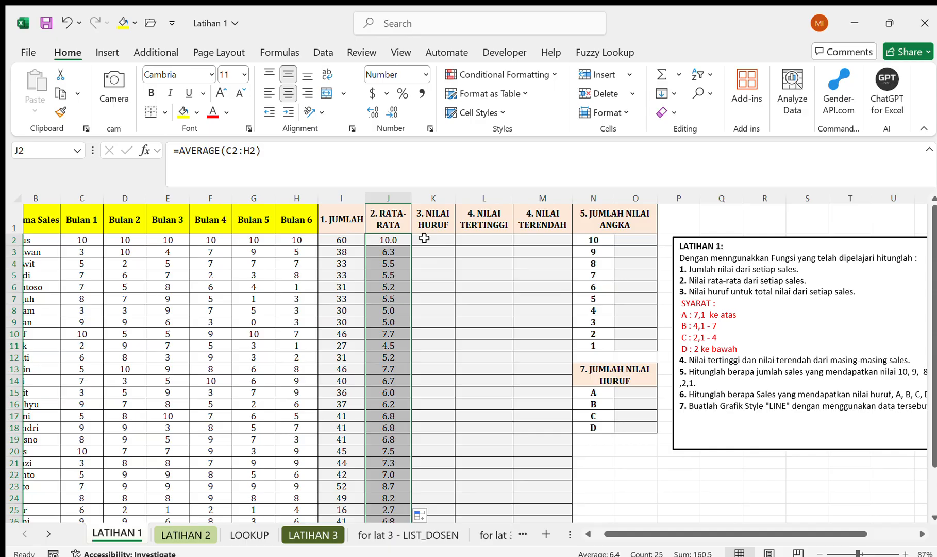
{"action": "left_click", "coordinate": [393, 113]}
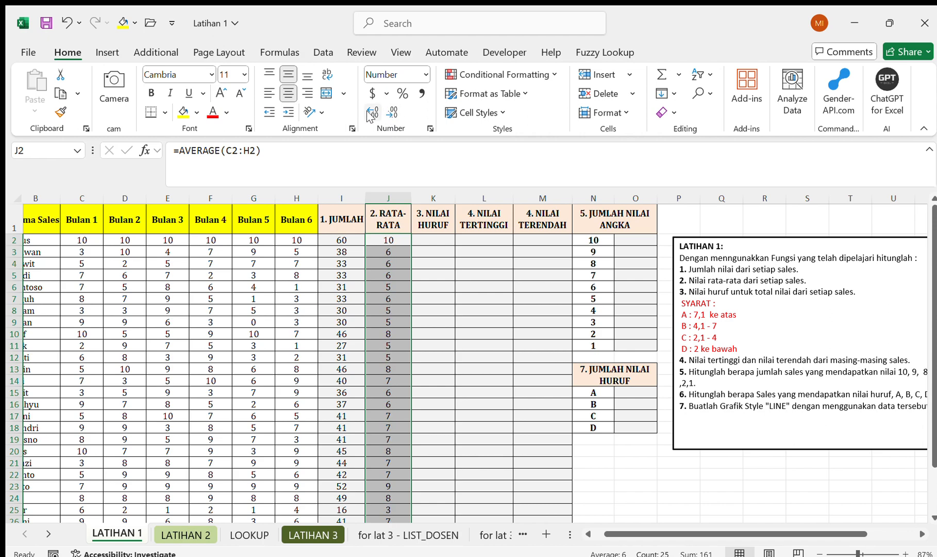
{"action": "left_click", "coordinate": [371, 113]}
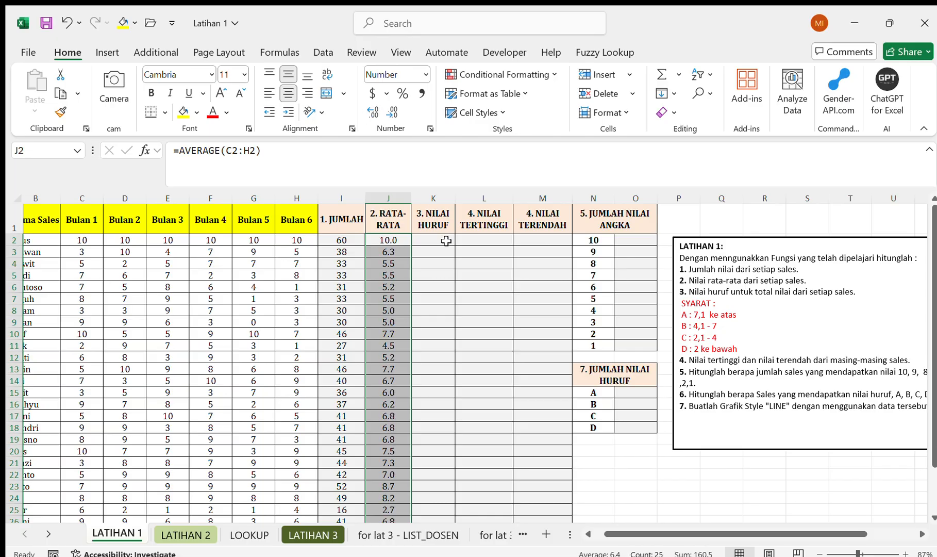
Enter the formula =IF(J2<=2,"D","SALAH") in K2 of the NILAI HURUF column and review it.
{"action": "left_click", "coordinate": [445, 241]}
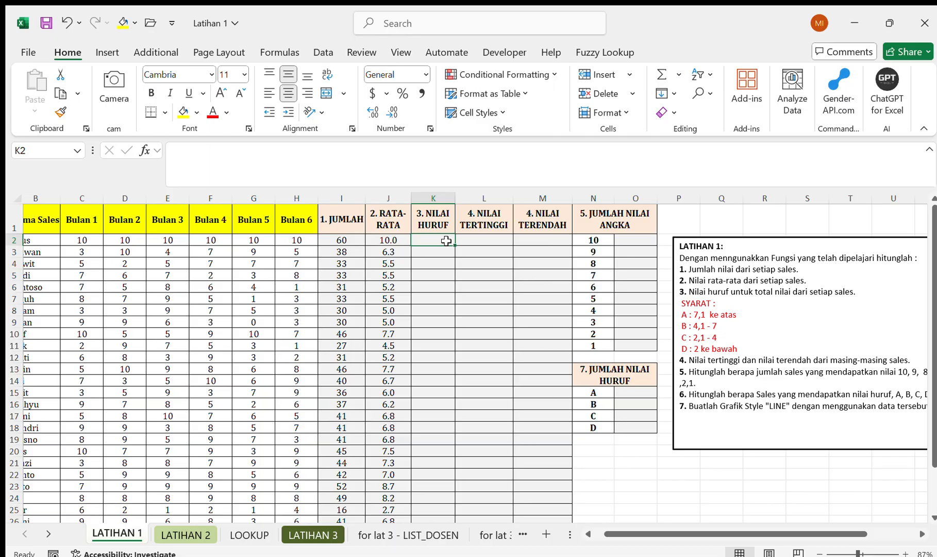
{"action": "type", "text": "=i"}
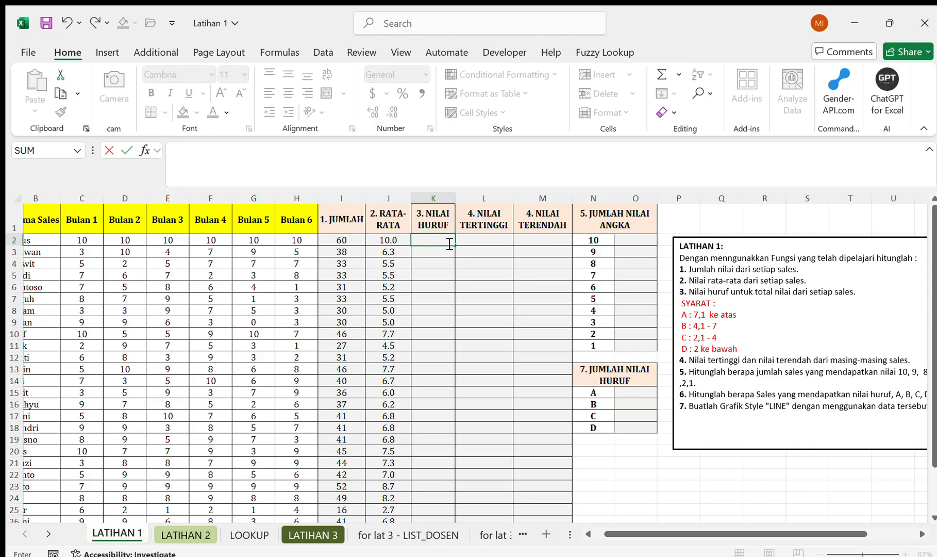
{"action": "type", "text": "f"}
{"action": "key", "text": "Tab"}
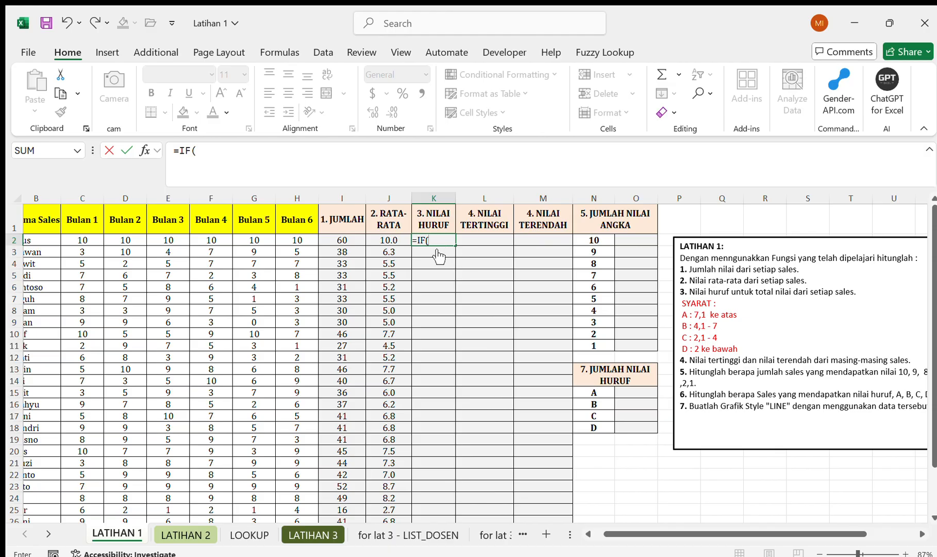
{"action": "left_click", "coordinate": [396, 240]}
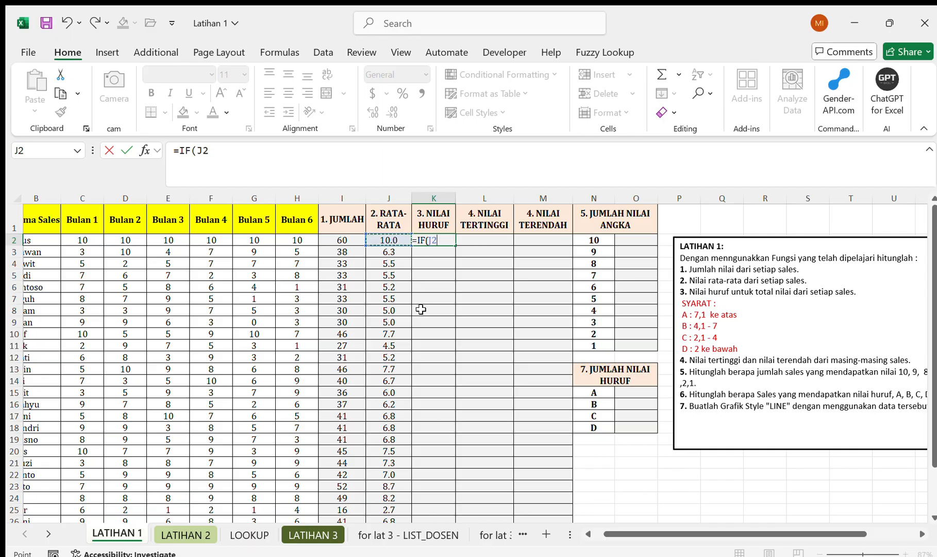
{"action": "type", "text": "<=2,\"D"}
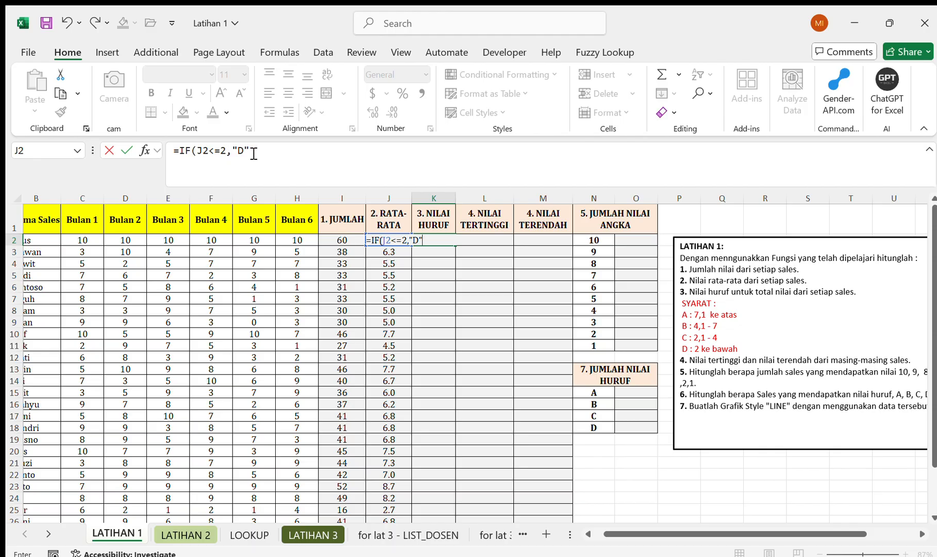
{"action": "left_click", "coordinate": [280, 154]}
{"action": "type", "text": ",\"SALAH\")"}
{"action": "key", "text": "Return"}
{"action": "key", "text": "Up"}
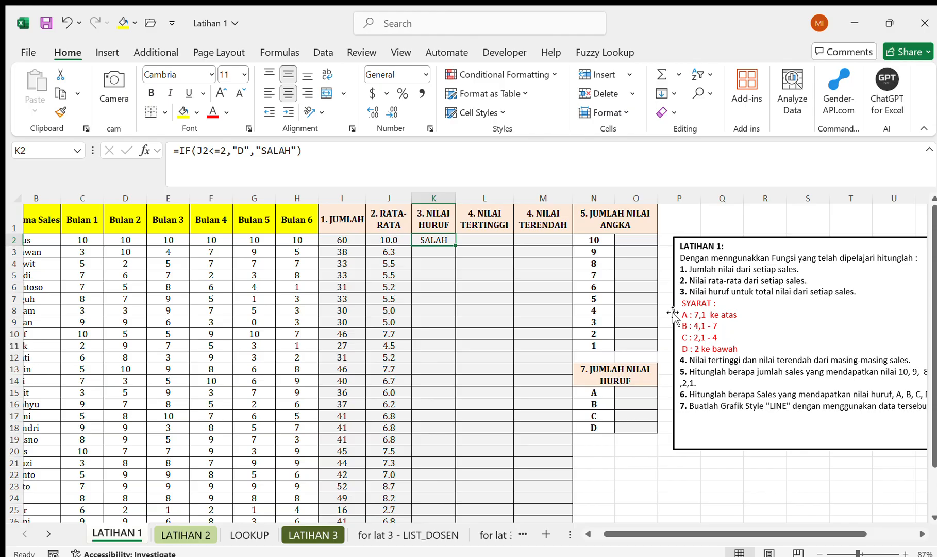
{"action": "left_click", "coordinate": [302, 152]}
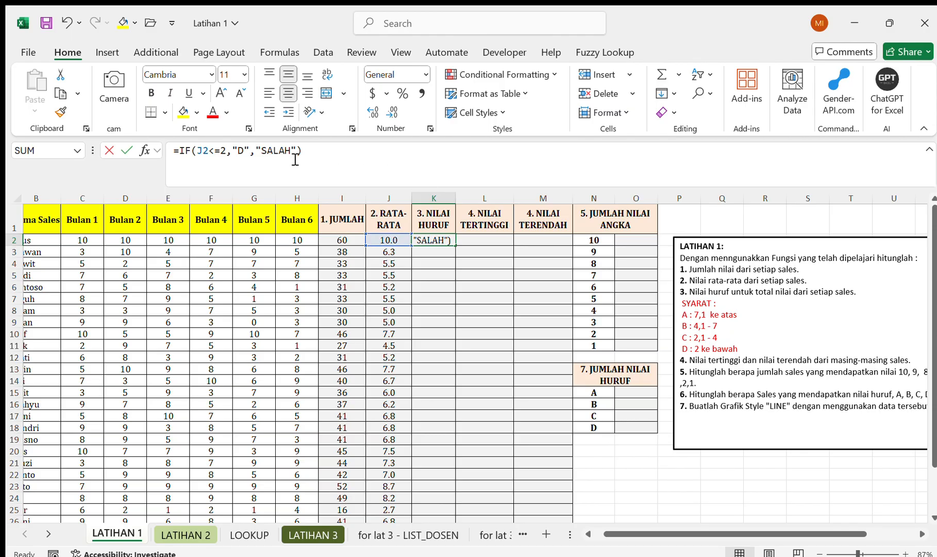
{"action": "left_click_drag", "start_coordinate": [302, 152], "coordinate": [256, 154]}
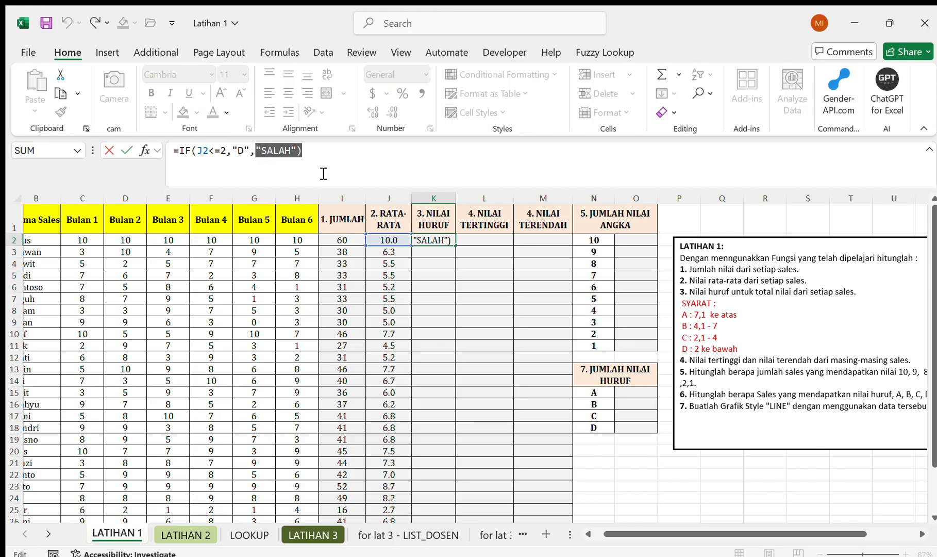
{"action": "key", "text": "BackSpace"}
{"action": "key", "text": "BackSpace"}
{"action": "key", "text": "BackSpace"}
{"action": "key", "text": "BackSpace"}
{"action": "key", "text": "BackSpace"}
{"action": "key", "text": "BackSpace"}
{"action": "key", "text": "BackSpace"}
{"action": "key", "text": "BackSpace"}
{"action": "key", "text": "BackSpace"}
{"action": "key", "text": "BackSpace"}
{"action": "key", "text": "BackSpace"}
{"action": "key", "text": "BackSpace"}
{"action": "key", "text": "BackSpace"}
{"action": "key", "text": "BackSpace"}
{"action": "key", "text": "BackSpace"}
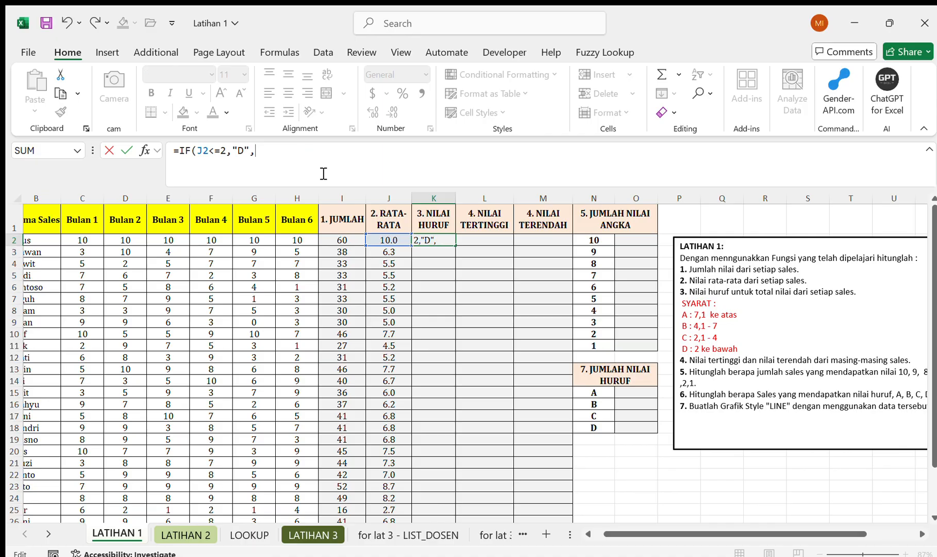
{"action": "key", "text": "Escape"}
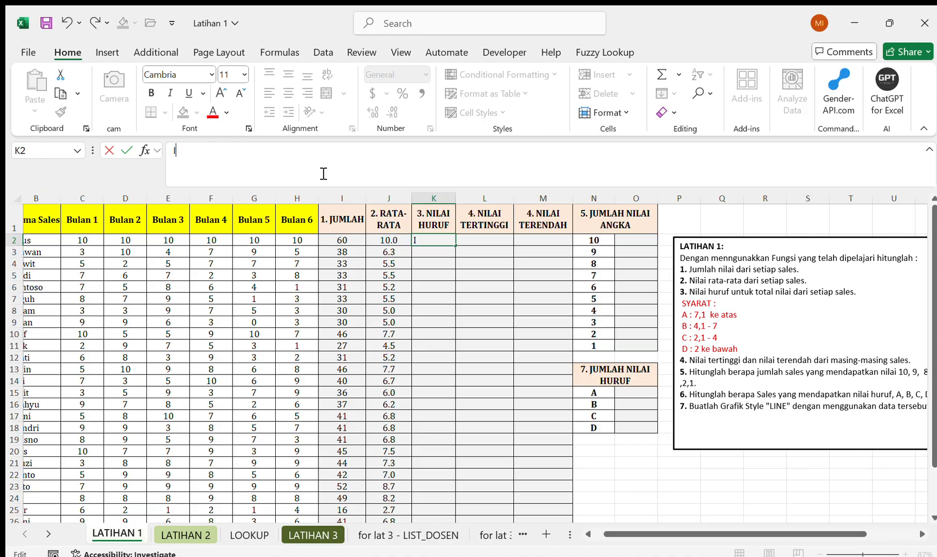
Enter the nested formula =IF(J2<=2,"D",IF(J2<=4,"C",IF(J2<=7,"B",IF(J2>7,"A")))) in K2 of the NILAI HURUF column.
{"action": "type", "text": "=IF("}
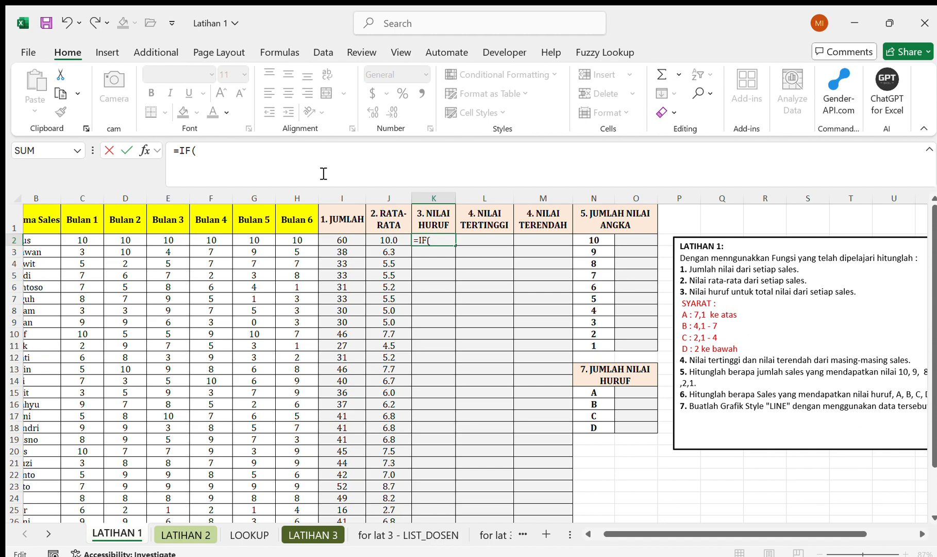
{"action": "left_click", "coordinate": [394, 241]}
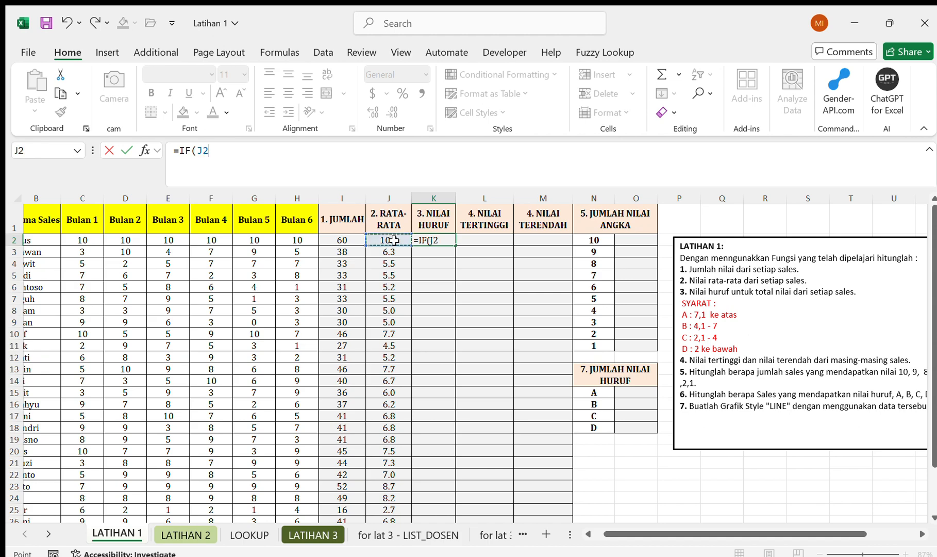
{"action": "type", "text": "<=2"}
{"action": "type", "text": ","}
{"action": "type", "text": "\"D\"."}
{"action": "type", "text": "IF"}
{"action": "type", "text": "(J"}
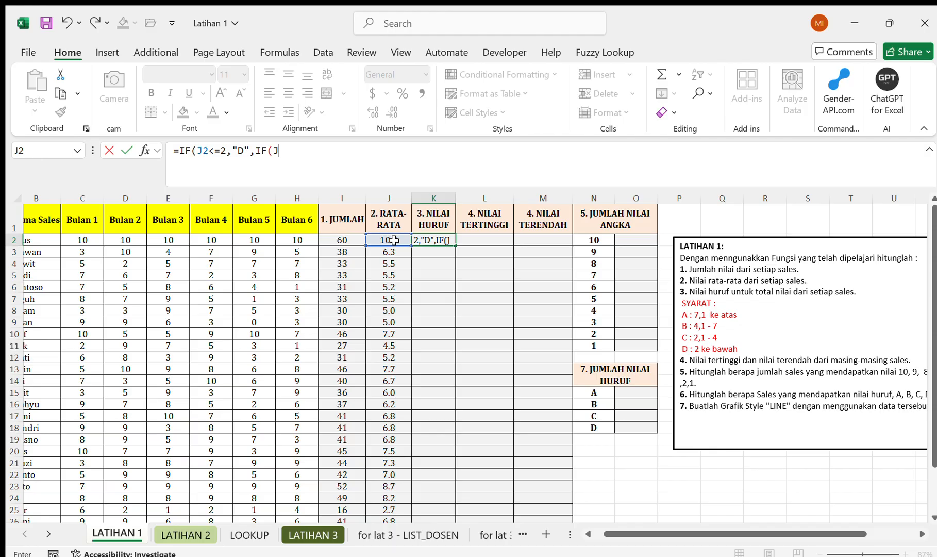
{"action": "left_click", "coordinate": [394, 240]}
{"action": "type", "text": "<"}
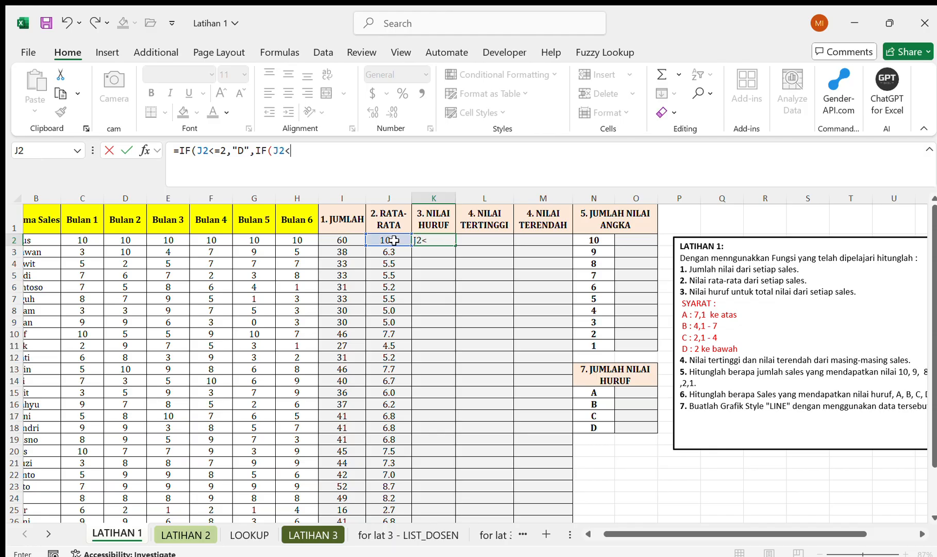
{"action": "type", "text": "=4,\"C\"."}
{"action": "key", "text": "BackSpace"}
{"action": "type", "text": ",IF(J2<"}
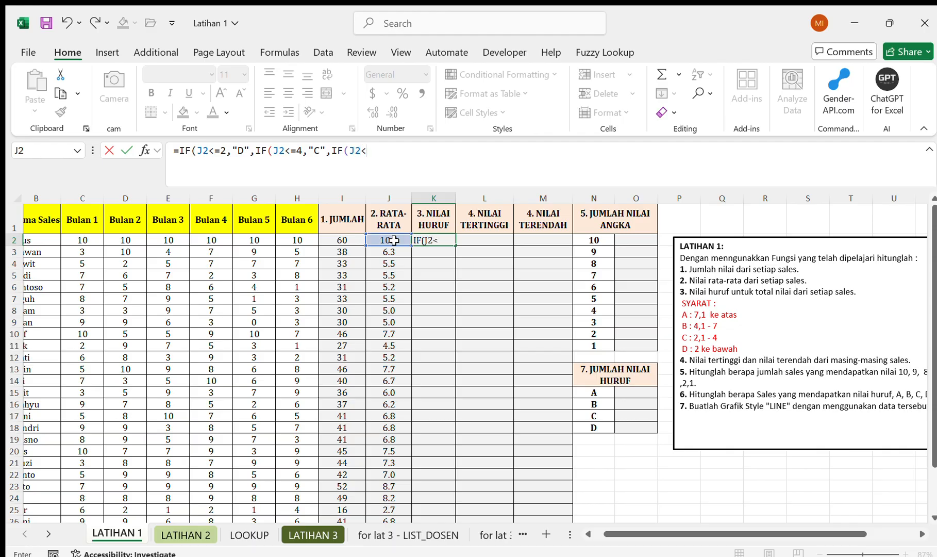
{"action": "type", "text": "="}
{"action": "type", "text": "7,\"B\",IF("}
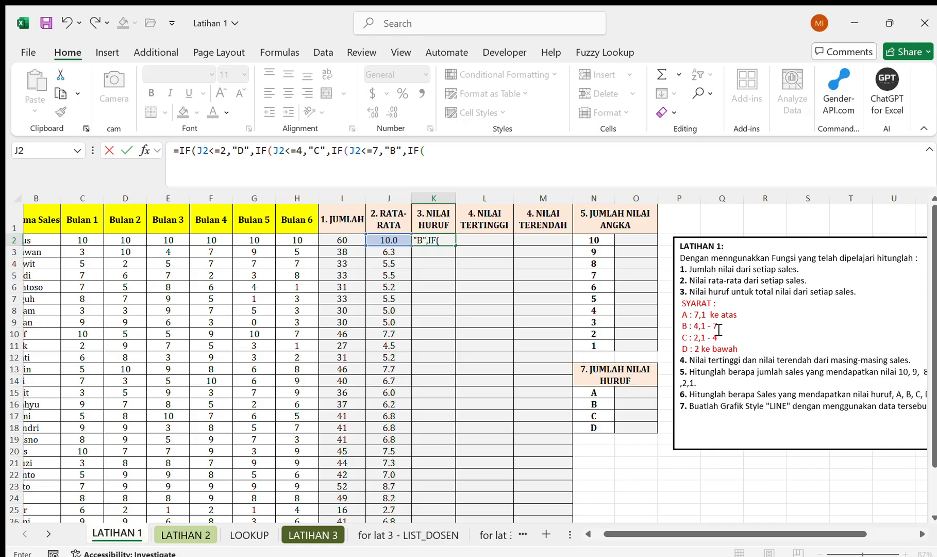
{"action": "type", "text": "J2>7,"}
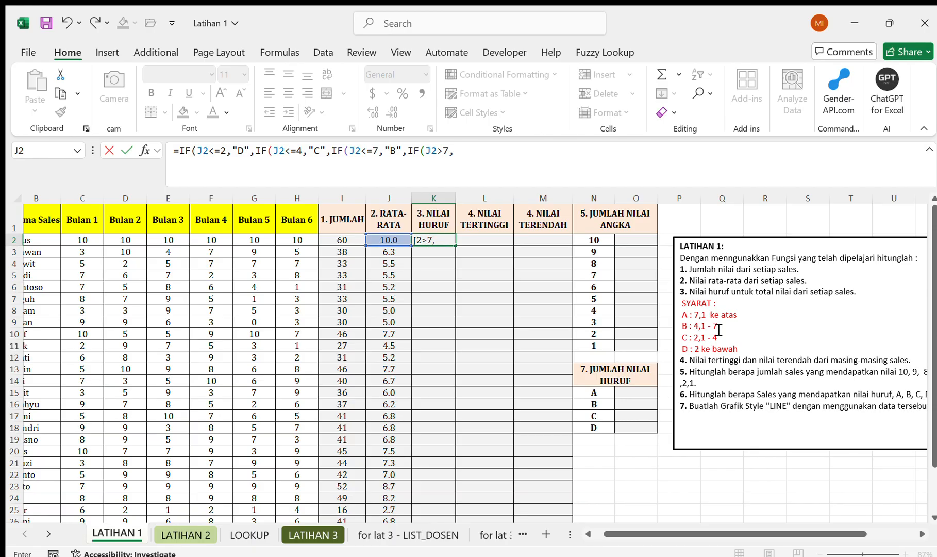
{"action": "type", "text": "\"A\")"}
{"action": "type", "text": ")))"}
{"action": "left_click", "coordinate": [477, 151]}
{"action": "left_click", "coordinate": [510, 153]}
{"action": "key", "text": "Return"}
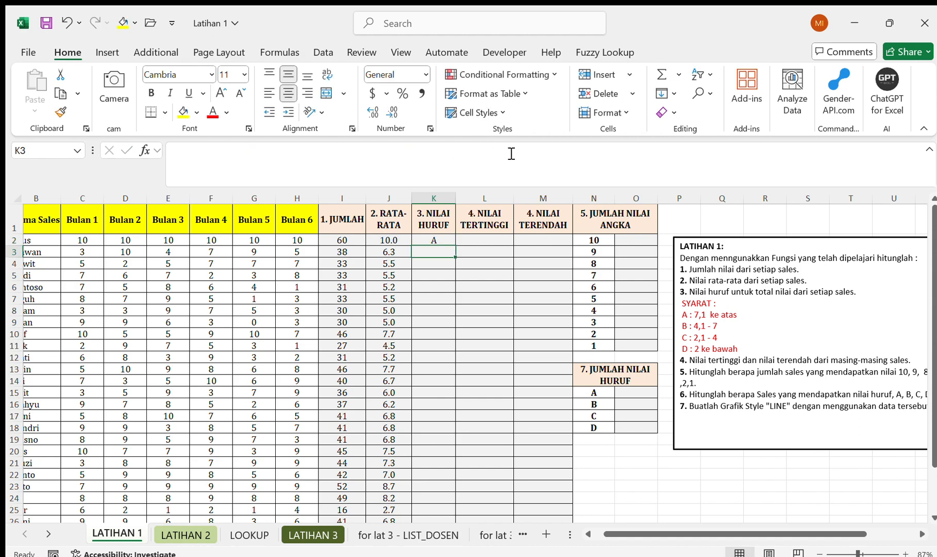
Fill the nested IF formula from K2 down the NILAI HURUF column to K26.
{"action": "left_click", "coordinate": [443, 237]}
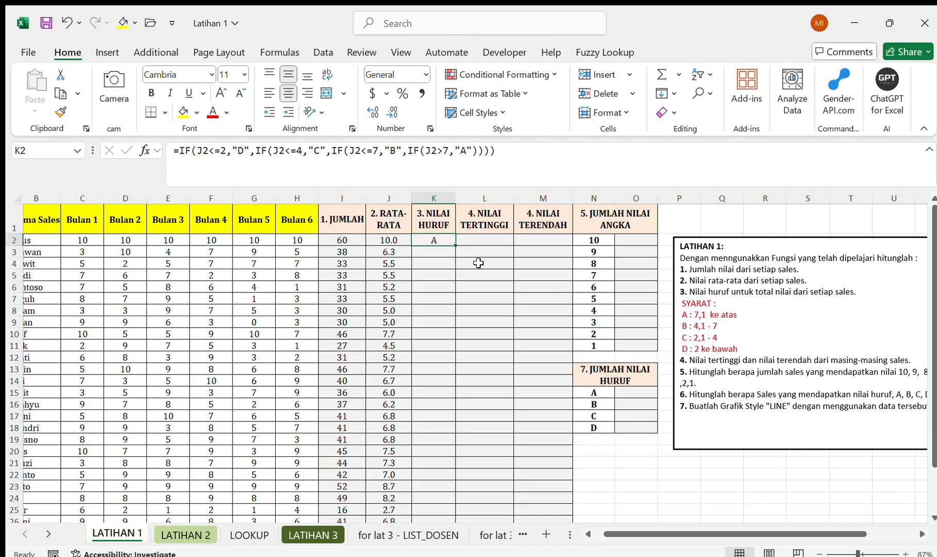
{"action": "left_click_drag", "start_coordinate": [454, 245], "coordinate": [454, 257]}
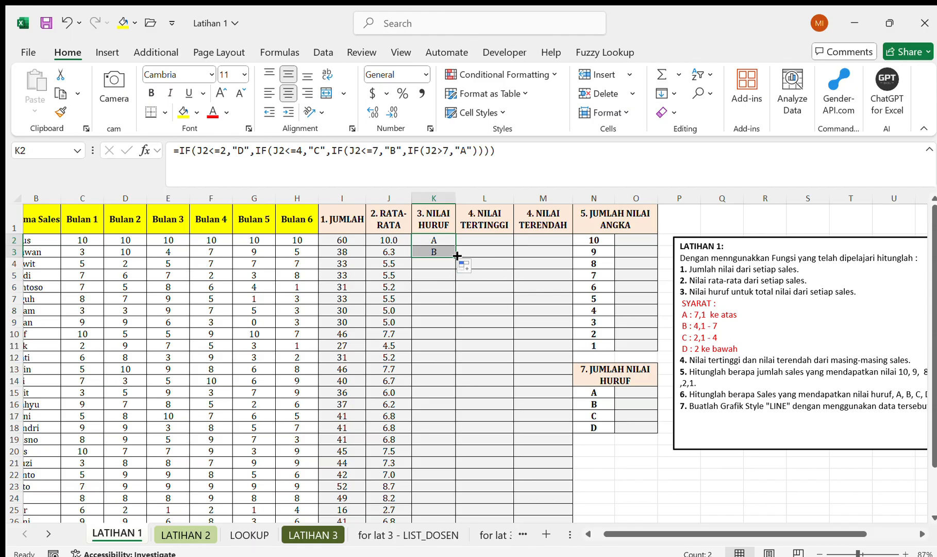
{"action": "left_click_drag", "start_coordinate": [456, 256], "coordinate": [454, 270]}
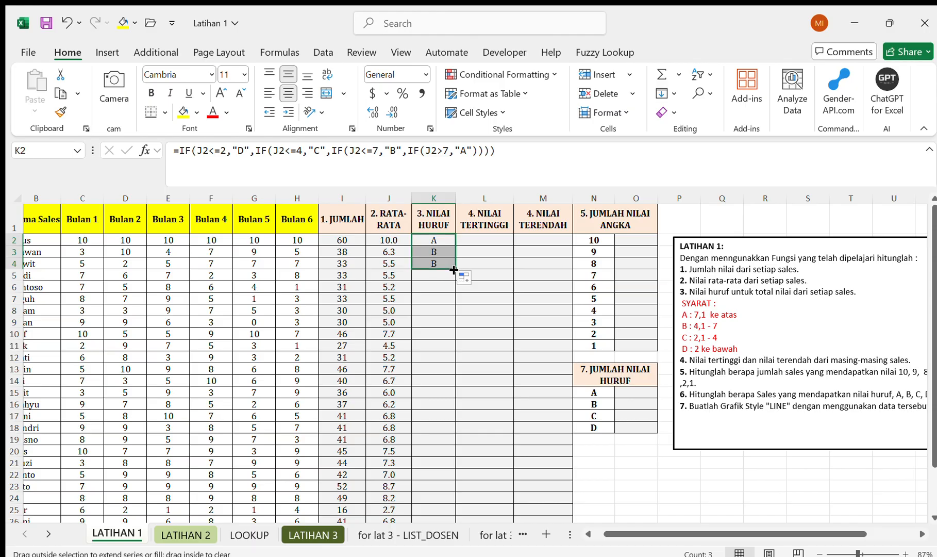
{"action": "double_click", "coordinate": [453, 271]}
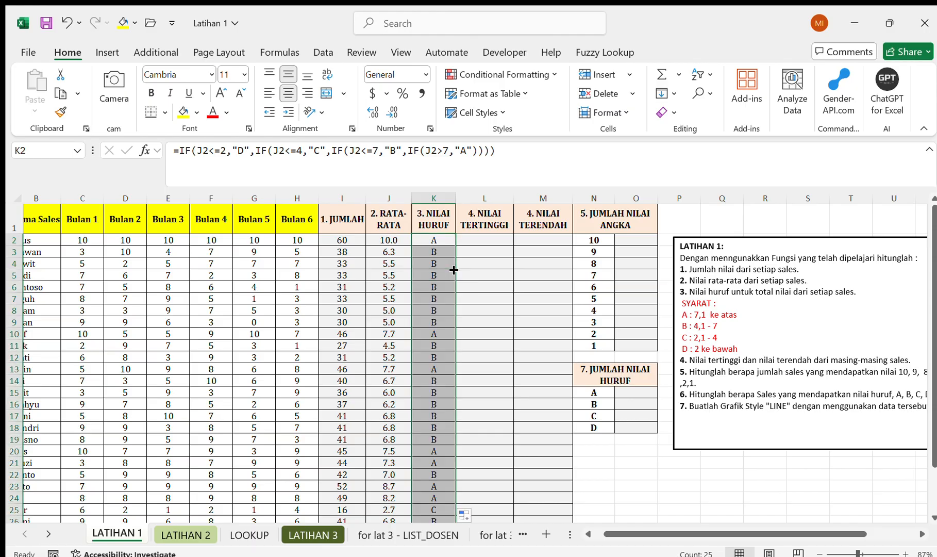
{"action": "left_click", "coordinate": [453, 270]}
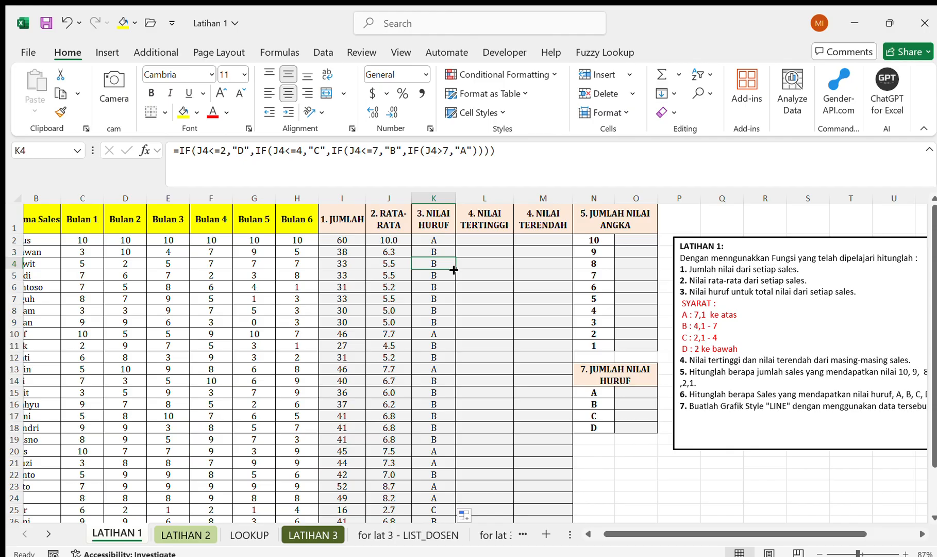
{"action": "key", "text": "ctrl+z"}
{"action": "left_click_drag", "start_coordinate": [455, 269], "coordinate": [456, 499]}
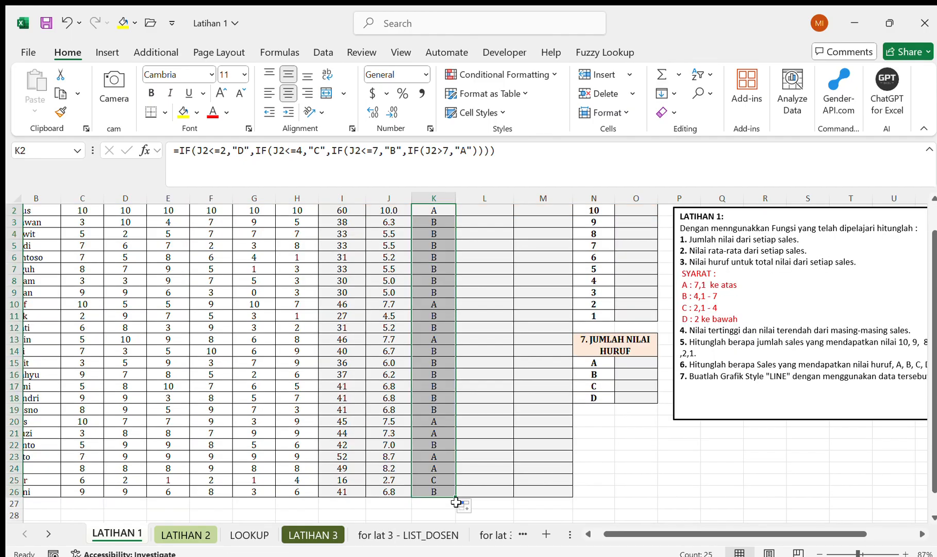
Enter the formula =MAX(C2:H2) in L2 of the NILAI TERTINGGI column for the first salesperson's highest score.
{"action": "scroll", "coordinate": [455, 501], "scroll_direction": "up", "scroll_amount": 1}
{"action": "key", "text": "Right"}
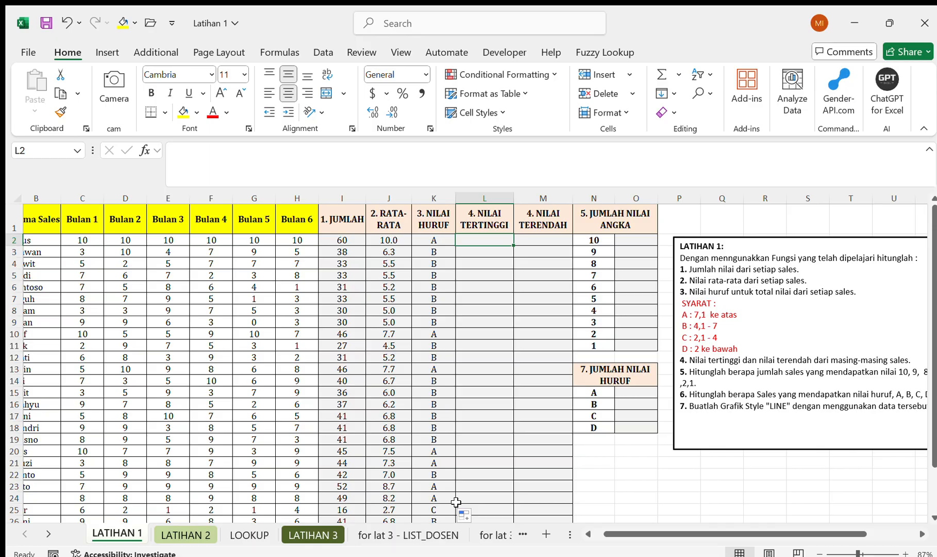
{"action": "type", "text": "="}
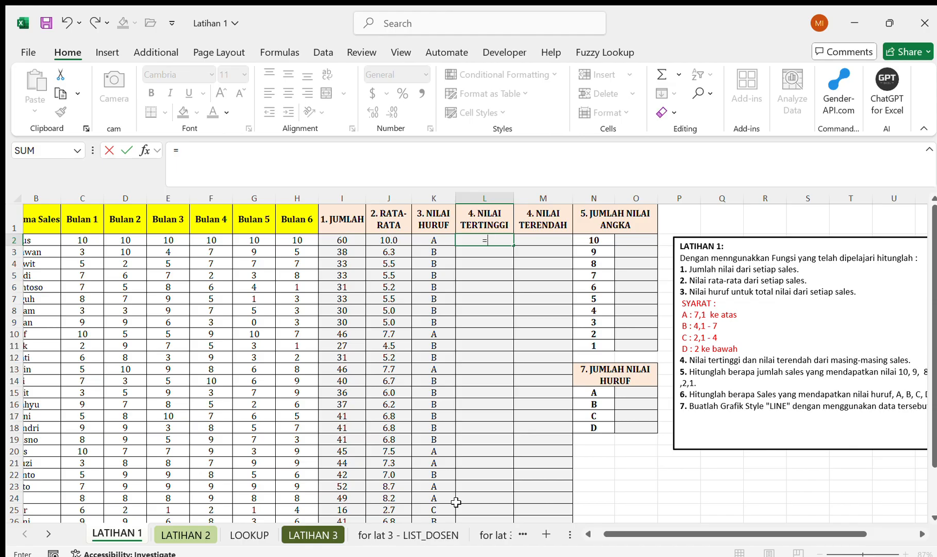
{"action": "type", "text": "MAX("}
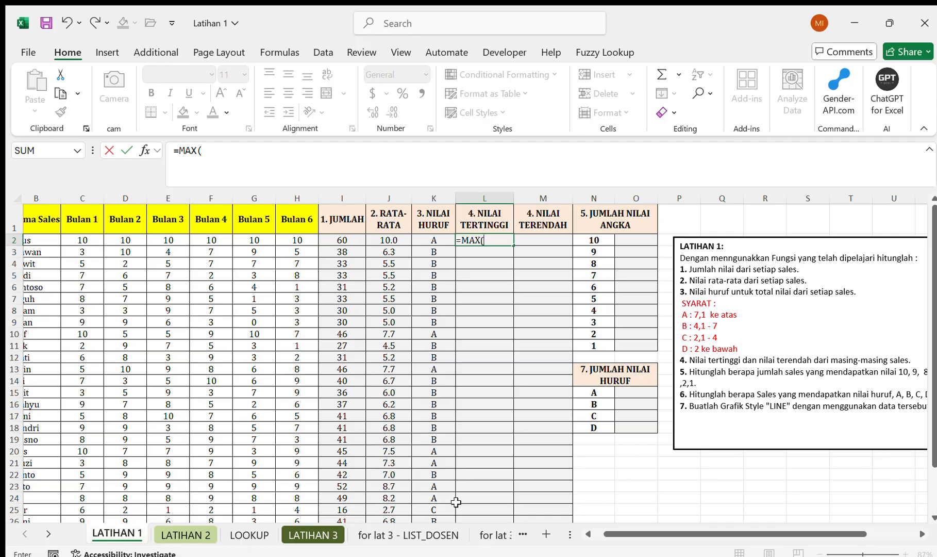
{"action": "left_click", "coordinate": [88, 241]}
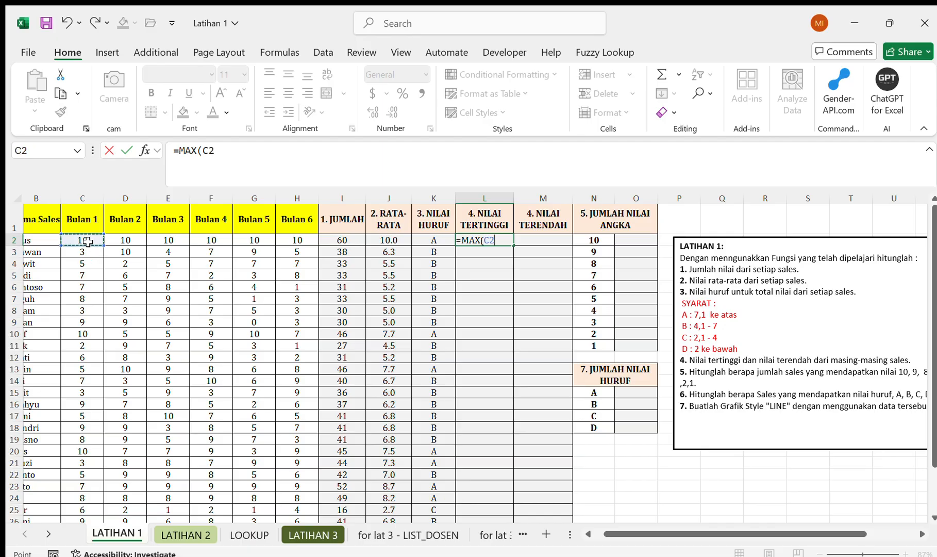
{"action": "left_click_drag", "start_coordinate": [88, 241], "coordinate": [285, 245]}
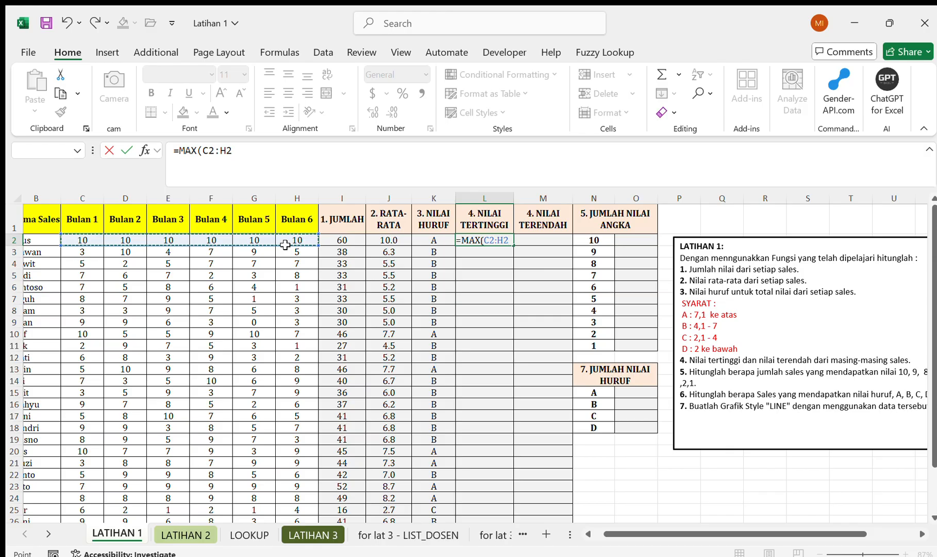
{"action": "left_click", "coordinate": [252, 154]}
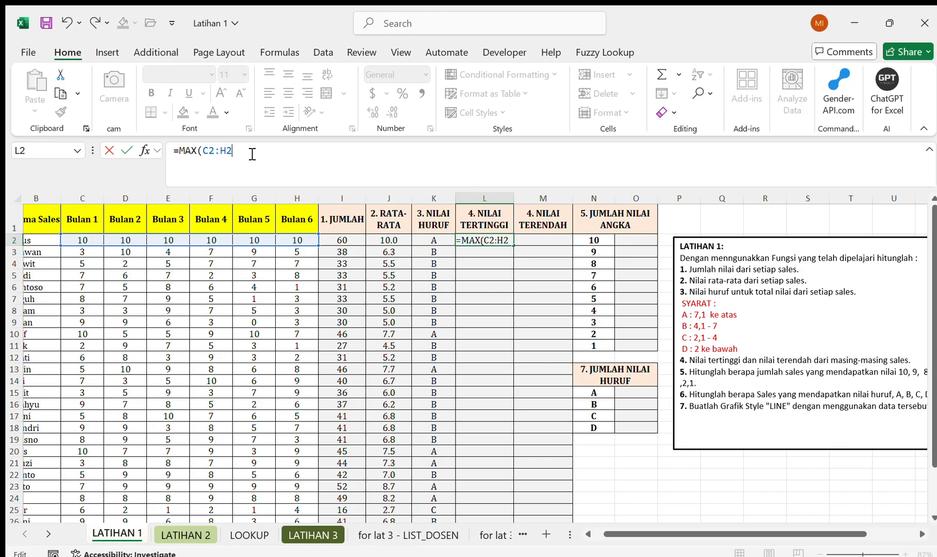
{"action": "scroll", "coordinate": [286, 241], "scroll_direction": "left", "scroll_amount": 2}
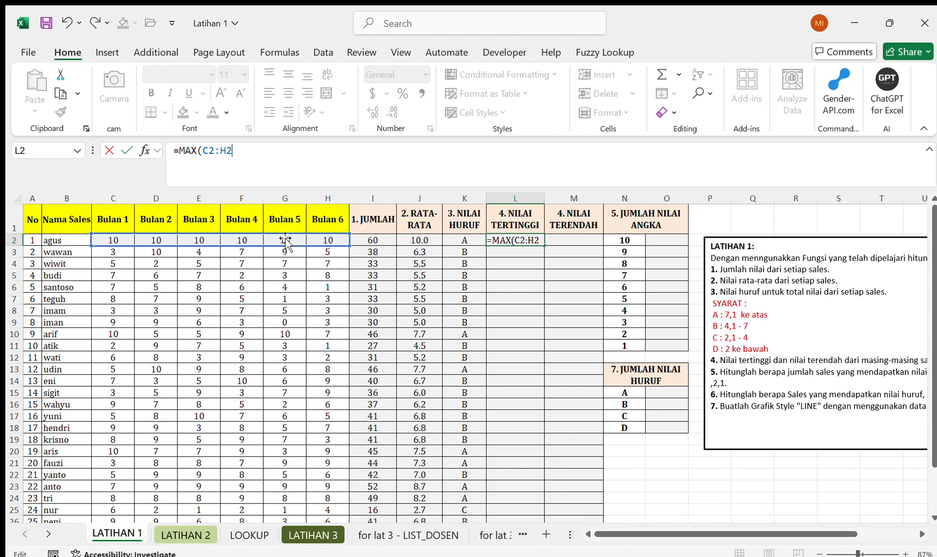
{"action": "type", "text": ")"}
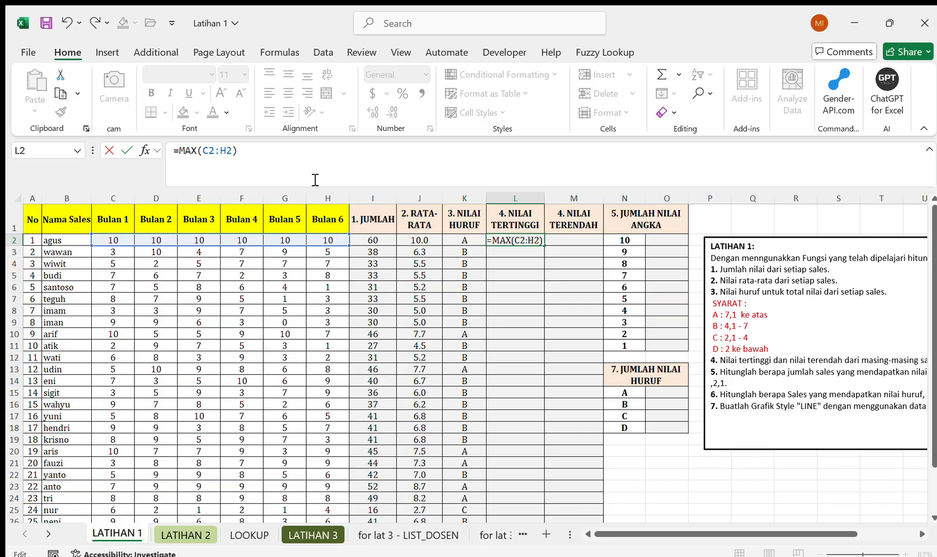
{"action": "key", "text": "Return"}
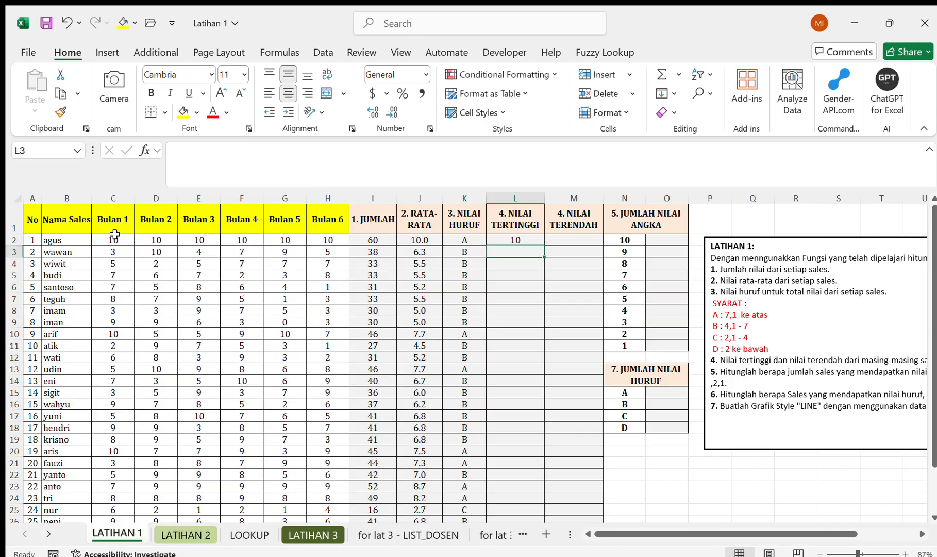
Enter a MIN function over the range C2:H2 in M2 of the NILAI TERENDAH column for the first salesperson.
{"action": "key", "text": "Right"}
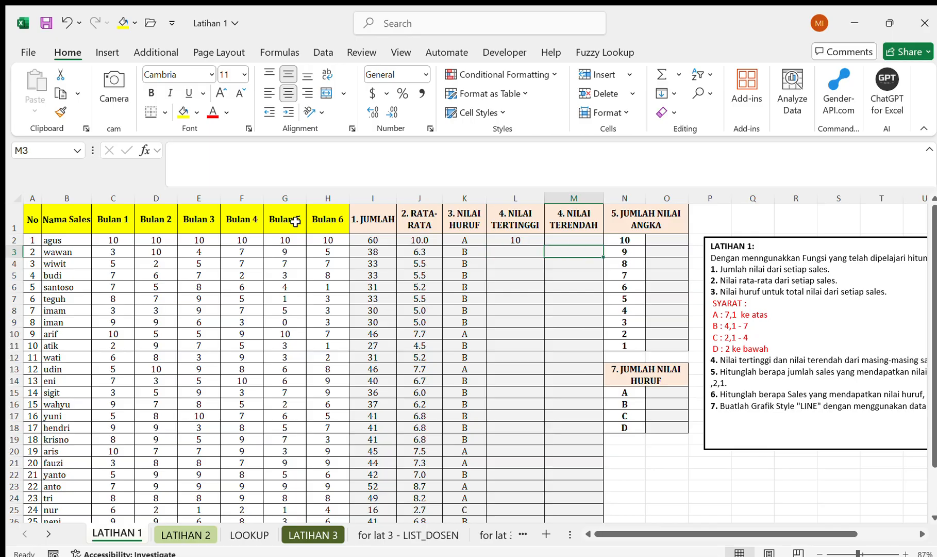
{"action": "key", "text": "Up"}
{"action": "type", "text": "=min"}
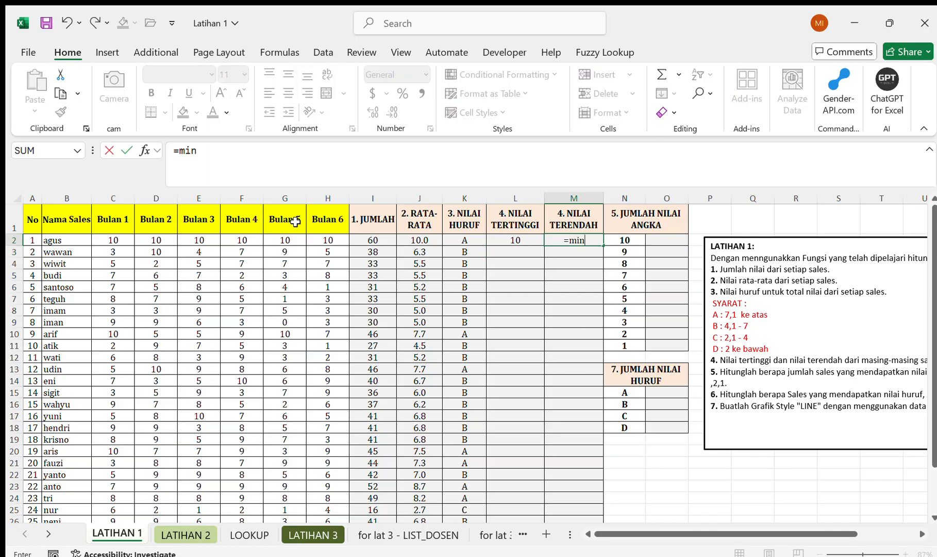
{"action": "key", "text": "Tab"}
{"action": "key", "text": "Left"}
{"action": "key", "text": "Left"}
{"action": "key", "text": "Left"}
{"action": "key", "text": "Left"}
{"action": "key", "text": "Left"}
{"action": "key", "text": "shift+Left"}
{"action": "key", "text": "shift+Left"}
{"action": "key", "text": "shift+Left"}
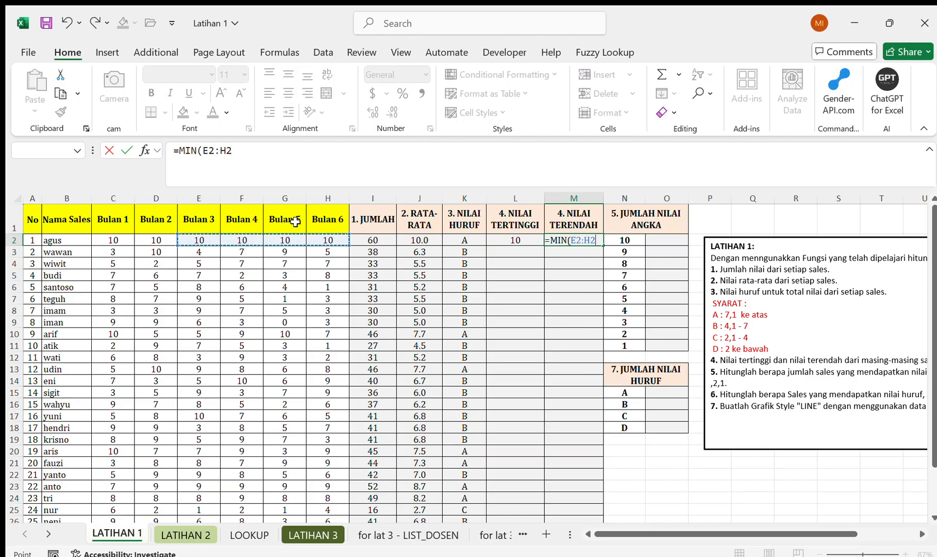
{"action": "key", "text": "Left"}
{"action": "key", "text": "Left"}
{"action": "key", "text": "Left"}
{"action": "key", "text": "Left"}
{"action": "key", "text": "Left"}
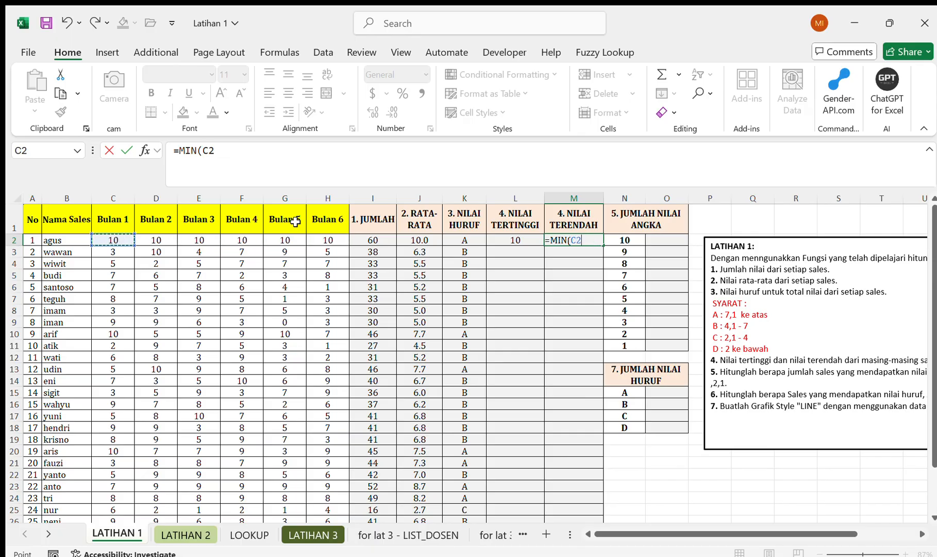
{"action": "key", "text": "shift+Right"}
{"action": "key", "text": "shift+Right"}
{"action": "key", "text": "shift+Right"}
{"action": "key", "text": "shift+Right"}
{"action": "key", "text": "shift+Right"}
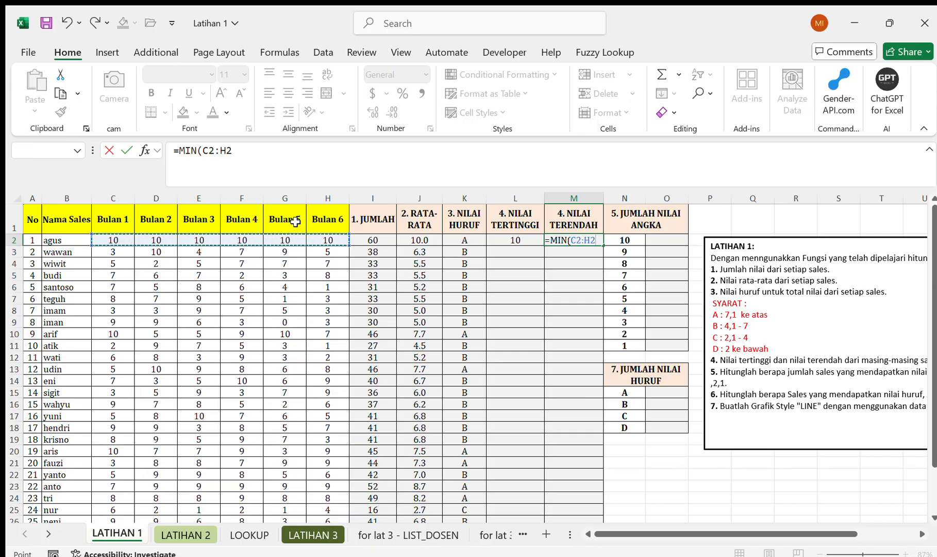
{"action": "key", "text": "Return"}
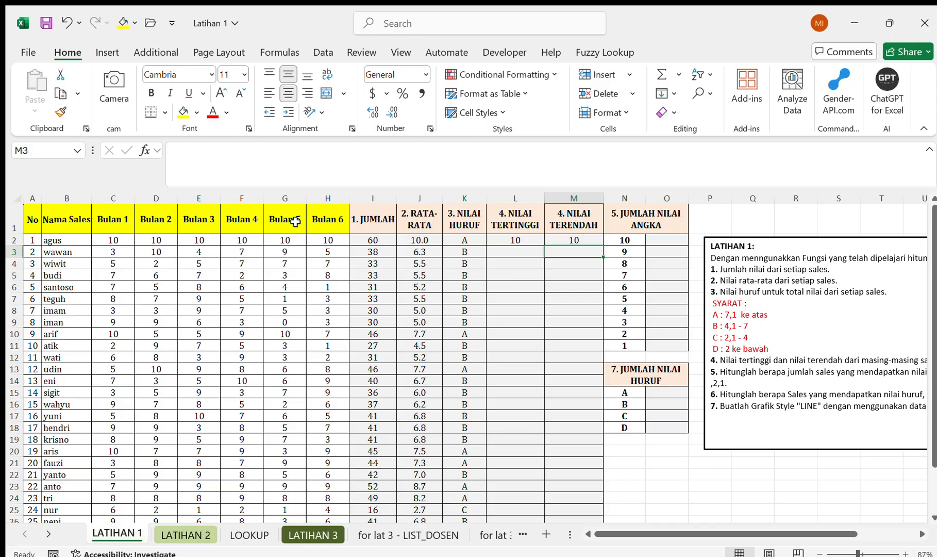
Fill the MAX and MIN formulas from L2:M2 down the NILAI TERTINGGI and NILAI TERENDAH columns to row 26.
{"action": "key", "text": "Left"}
{"action": "key", "text": "Up"}
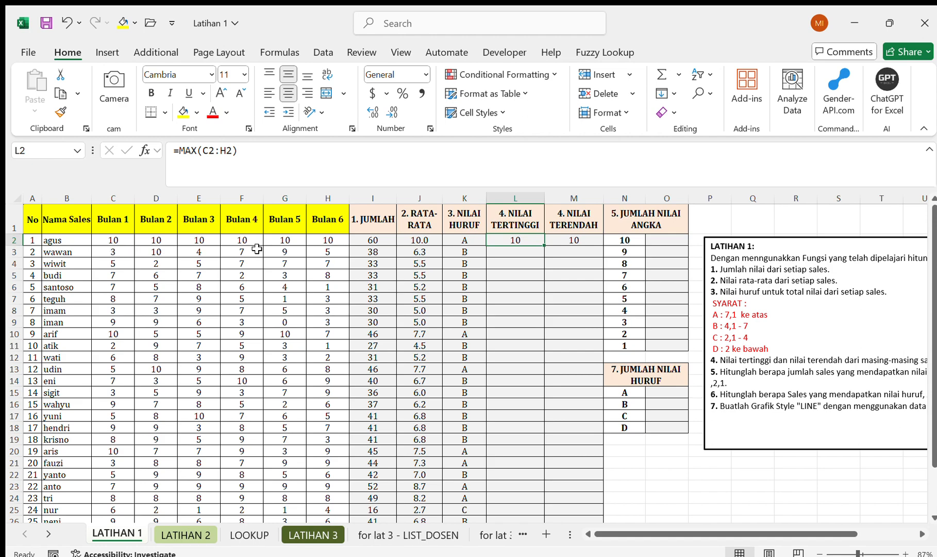
{"action": "key", "text": "shift+Right"}
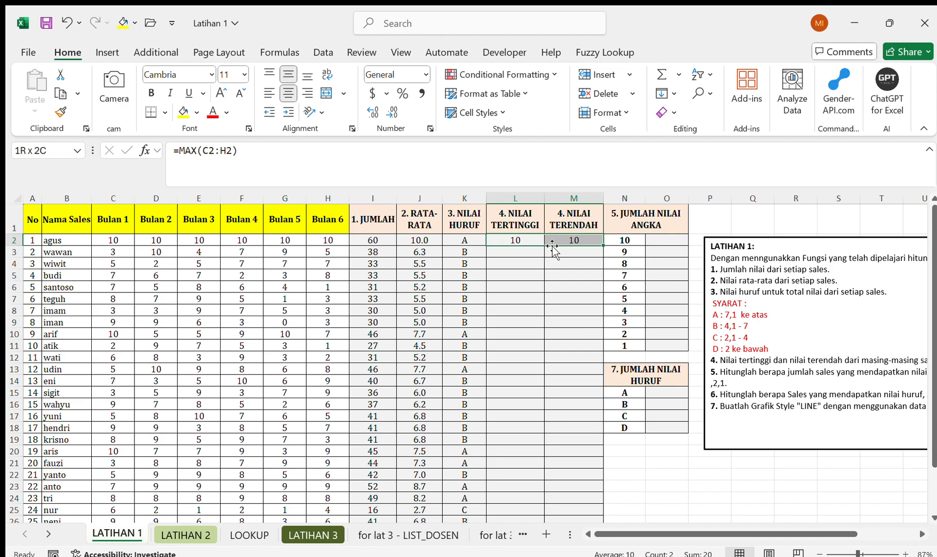
{"action": "left_click_drag", "start_coordinate": [600, 245], "coordinate": [601, 258]}
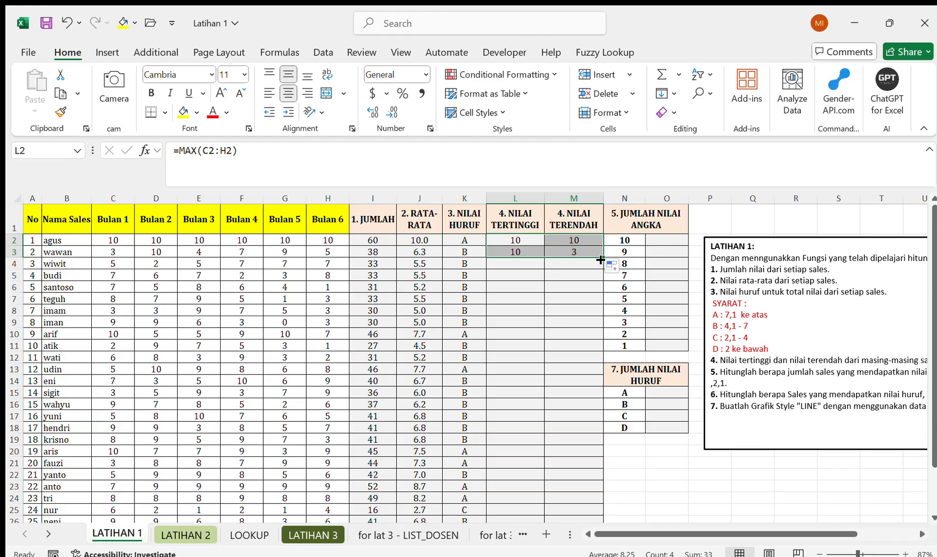
{"action": "left_click", "coordinate": [514, 251]}
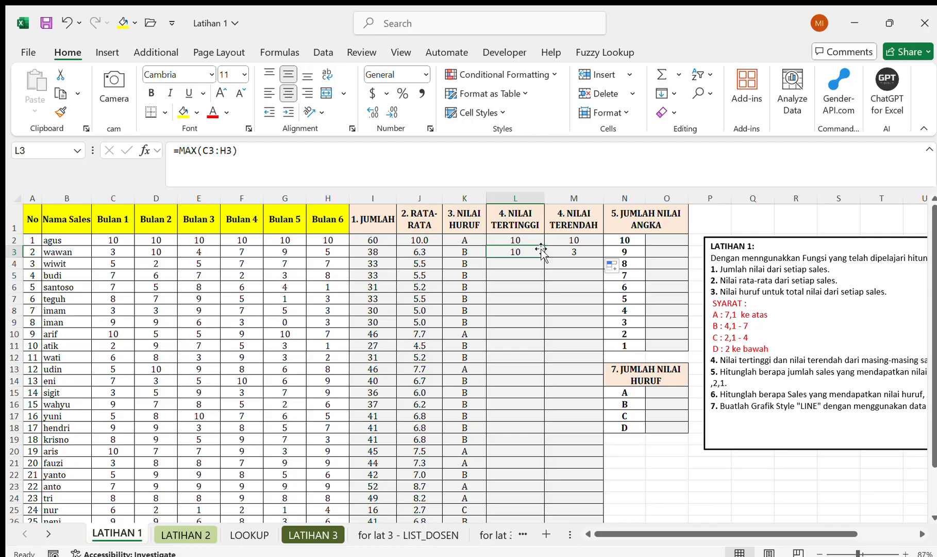
{"action": "key", "text": "shift+Right"}
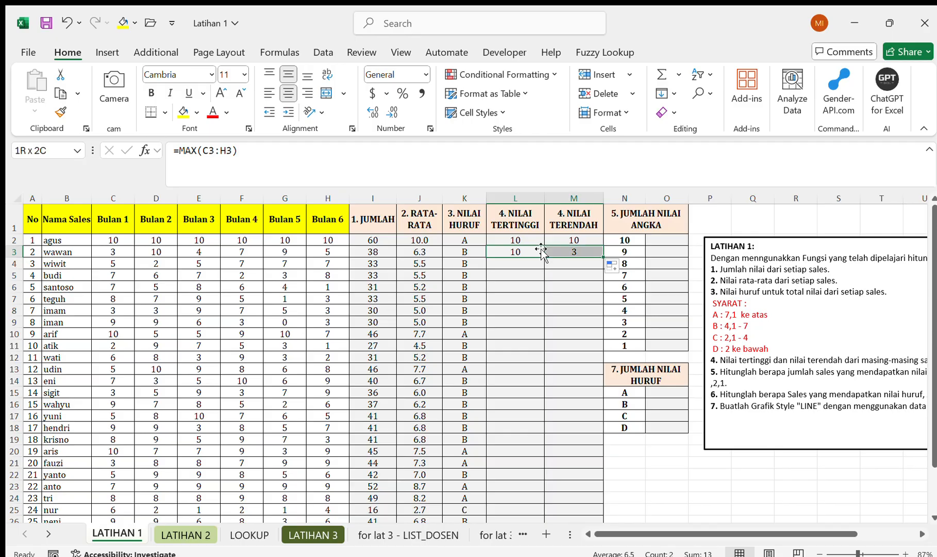
{"action": "double_click", "coordinate": [603, 257]}
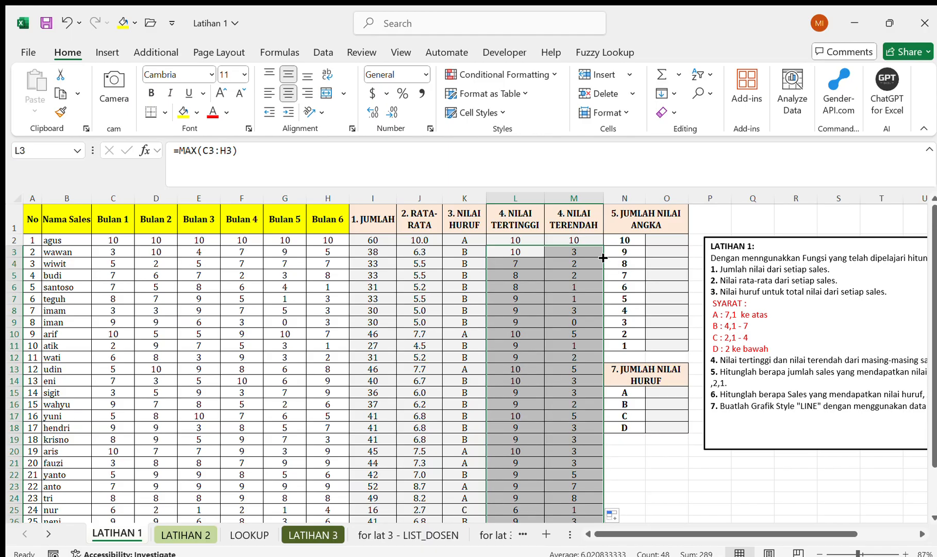
Start a COUNTIF formula in O2 of JUMLAH NILAI ANGKA with the absolute range $J$2:$J$26.
{"action": "left_click", "coordinate": [601, 256]}
{"action": "key", "text": "Right"}
{"action": "key", "text": "Right"}
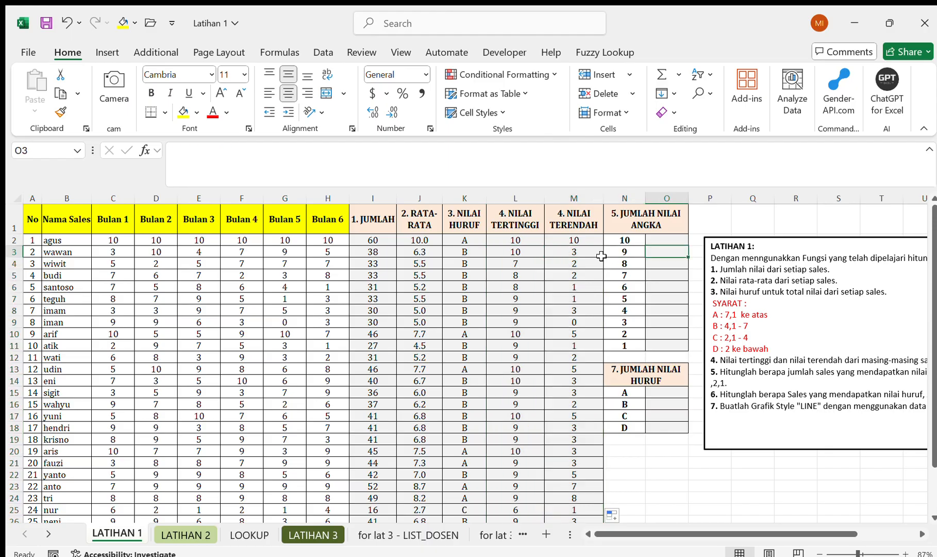
{"action": "key", "text": "Up"}
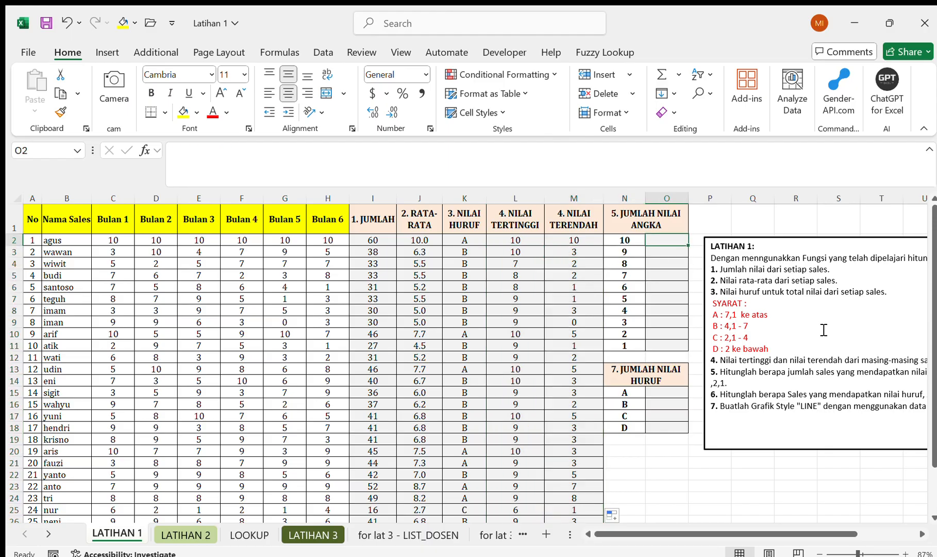
{"action": "scroll", "coordinate": [776, 384], "scroll_direction": "right", "scroll_amount": 2}
{"action": "scroll", "coordinate": [776, 384], "scroll_direction": "right", "scroll_amount": 1}
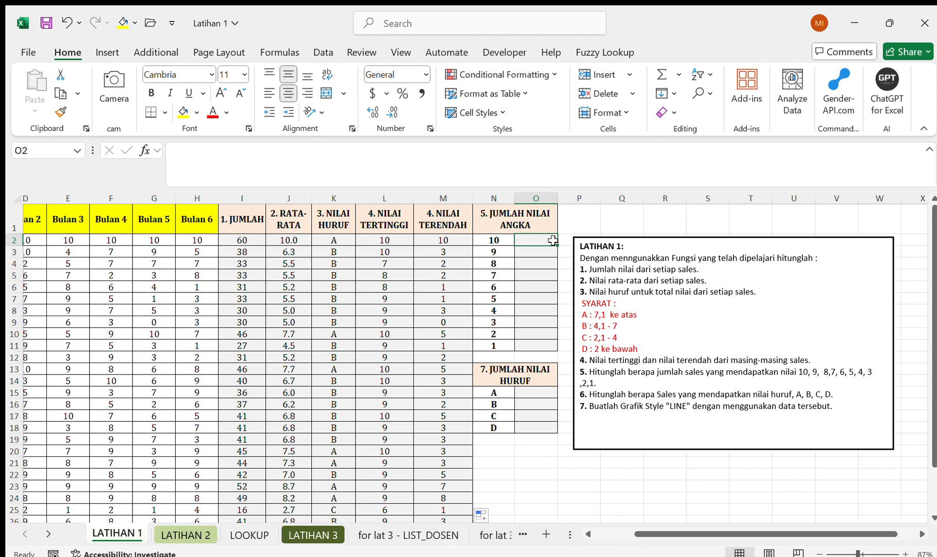
{"action": "type", "text": "=c"}
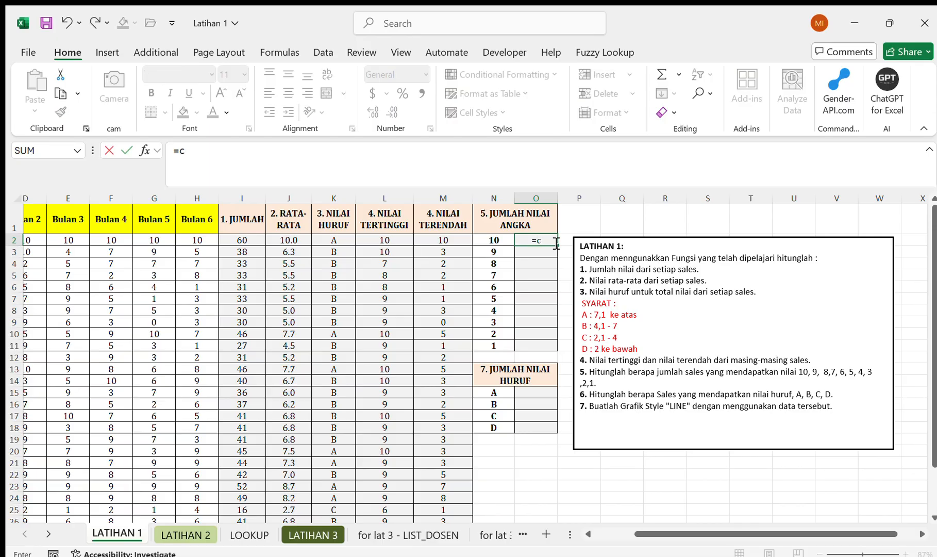
{"action": "type", "text": "oun"}
{"action": "key", "text": "Tab"}
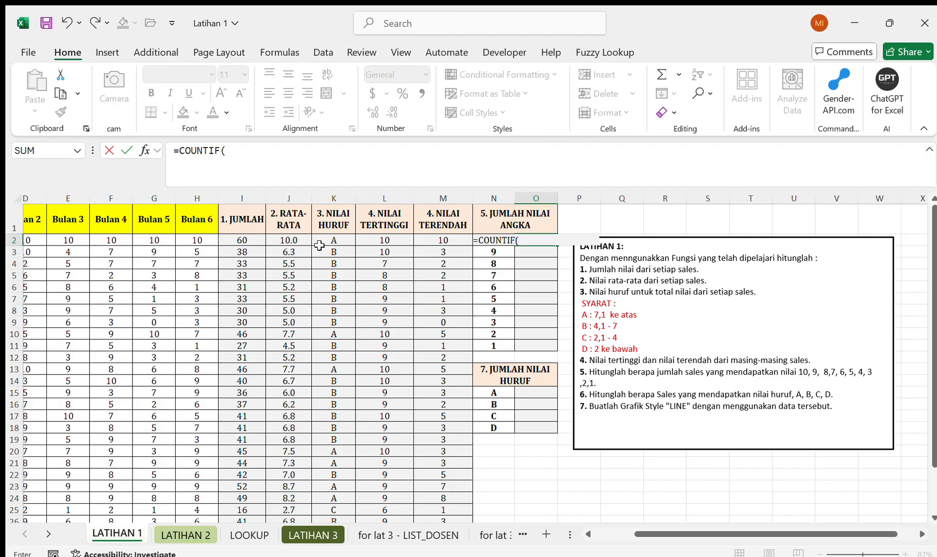
{"action": "left_click", "coordinate": [290, 240]}
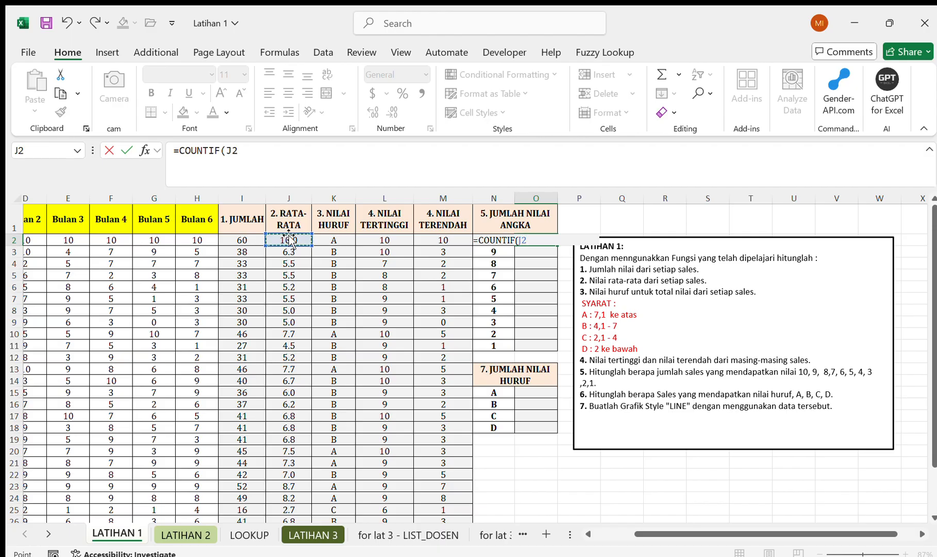
{"action": "left_click_drag", "start_coordinate": [290, 240], "coordinate": [285, 487]}
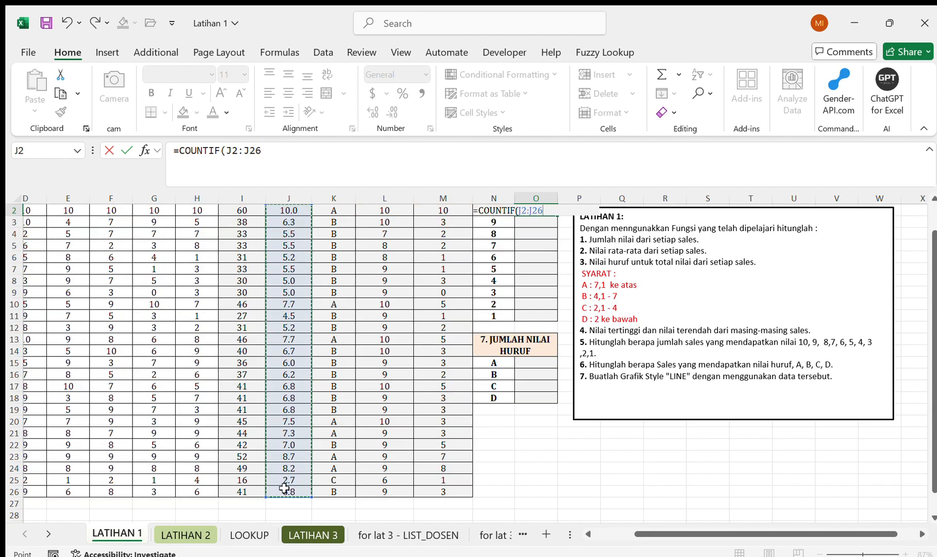
{"action": "scroll", "coordinate": [440, 340], "scroll_direction": "up", "scroll_amount": 1}
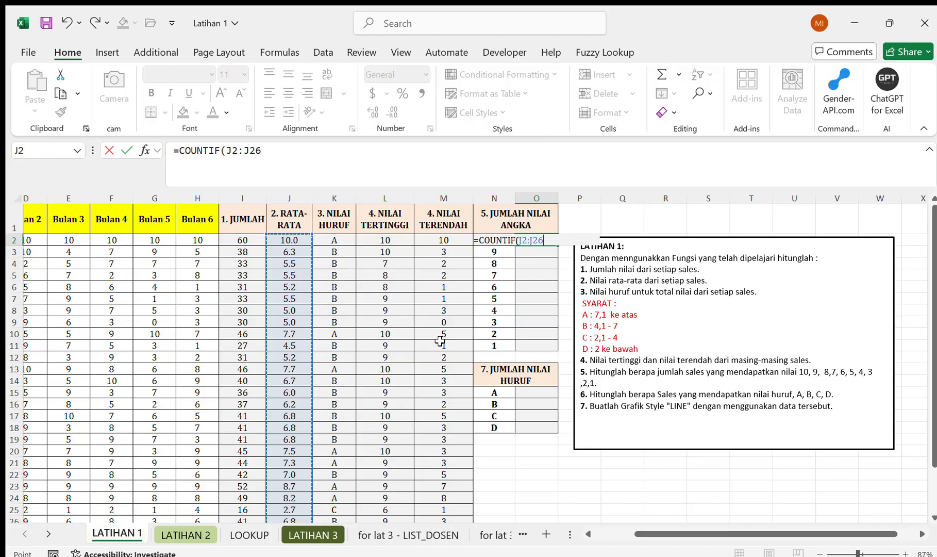
{"action": "key", "text": "F4"}
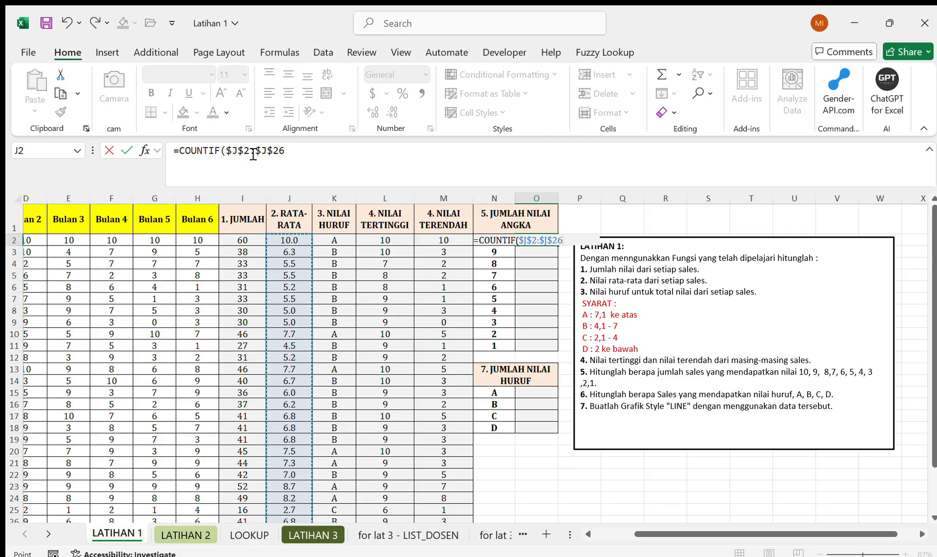
Complete the O2 formula with N2 as the criterion, giving =COUNTIF($J$2:$J$26,N2).
{"action": "left_click", "coordinate": [295, 154]}
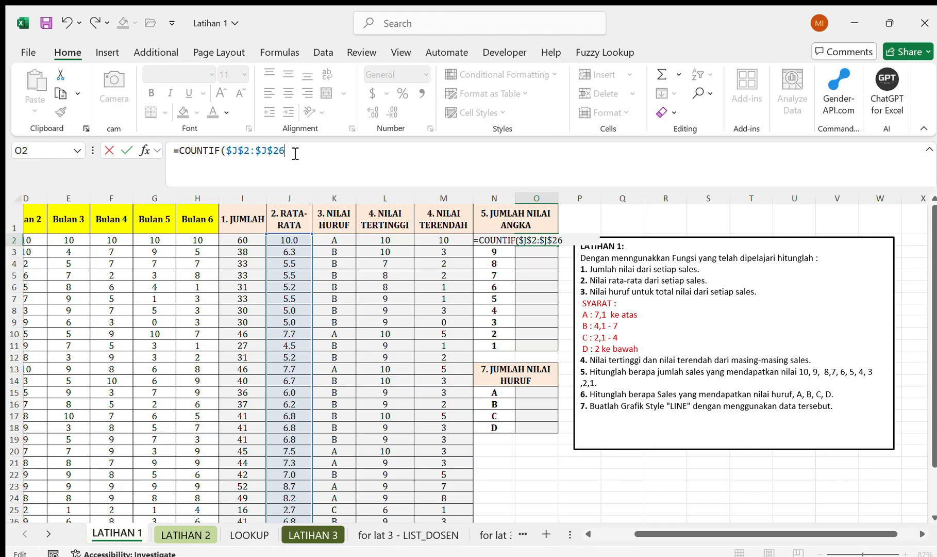
{"action": "type", "text": ","}
{"action": "left_click", "coordinate": [498, 283]}
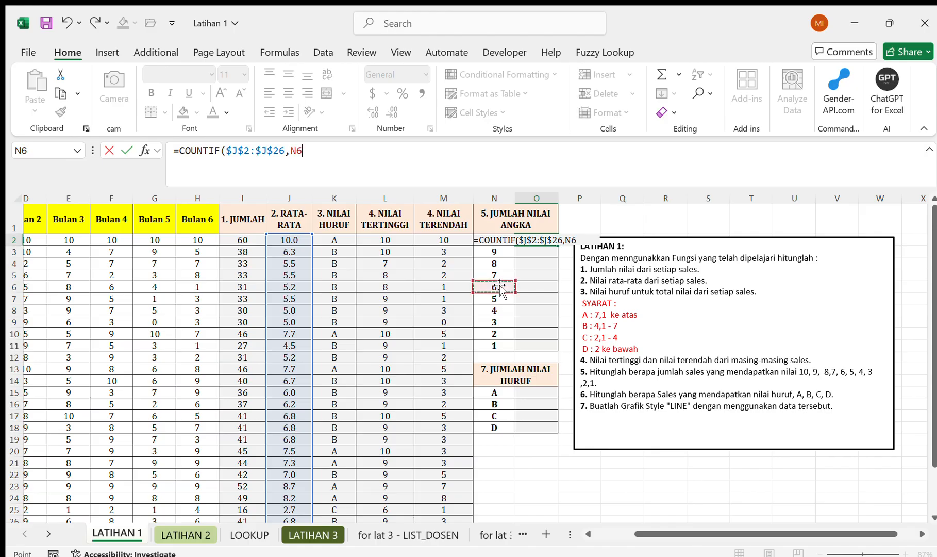
{"action": "key", "text": "Up"}
{"action": "key", "text": "Up"}
{"action": "key", "text": "Up"}
{"action": "key", "text": "Up"}
{"action": "key", "text": "Down"}
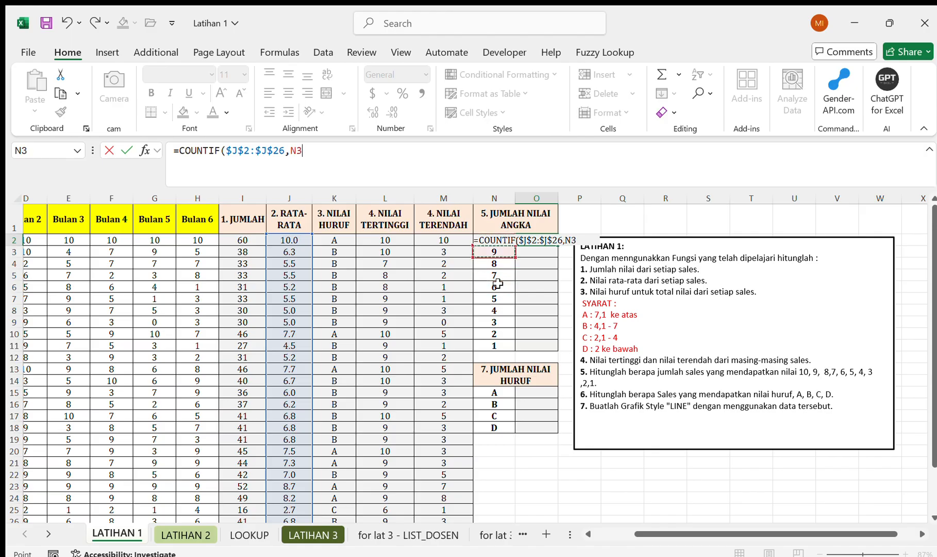
{"action": "key", "text": "Up"}
{"action": "scroll", "coordinate": [497, 283], "scroll_direction": "right", "scroll_amount": 3}
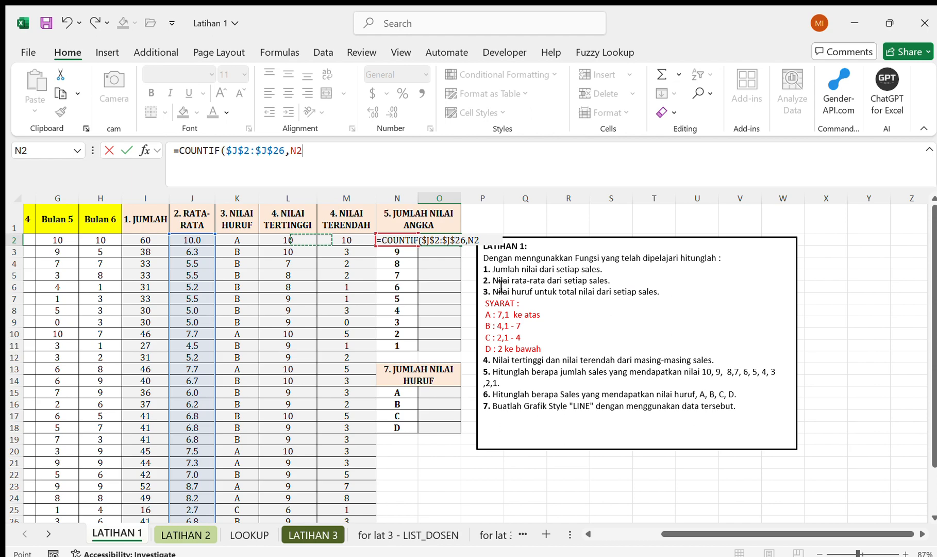
{"action": "type", "text": ")"}
{"action": "key", "text": "Return"}
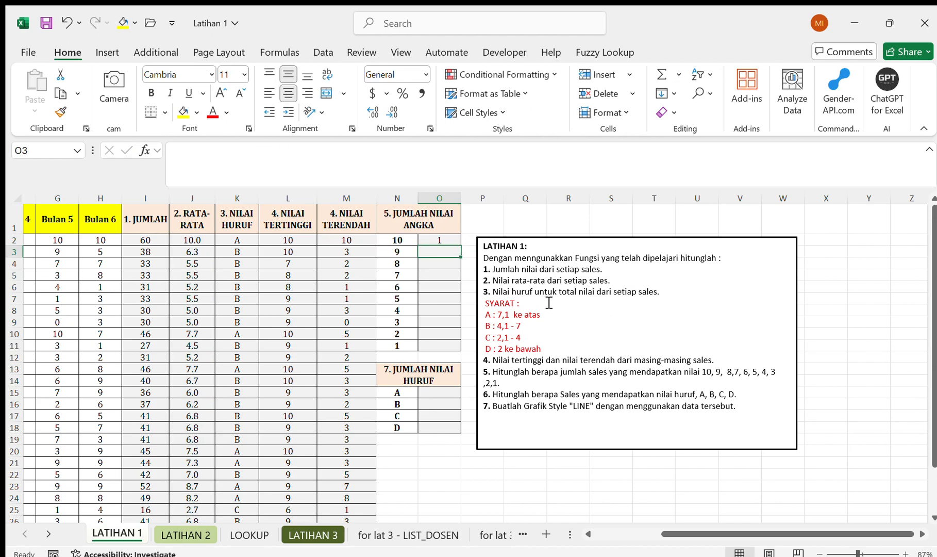
Fill the COUNTIF formula from O2 down to O11 for the scores 10 to 1.
{"action": "scroll", "coordinate": [278, 307], "scroll_direction": "down", "scroll_amount": 2}
{"action": "scroll", "coordinate": [278, 310], "scroll_direction": "up", "scroll_amount": 2}
{"action": "scroll", "coordinate": [277, 310], "scroll_direction": "left", "scroll_amount": 1}
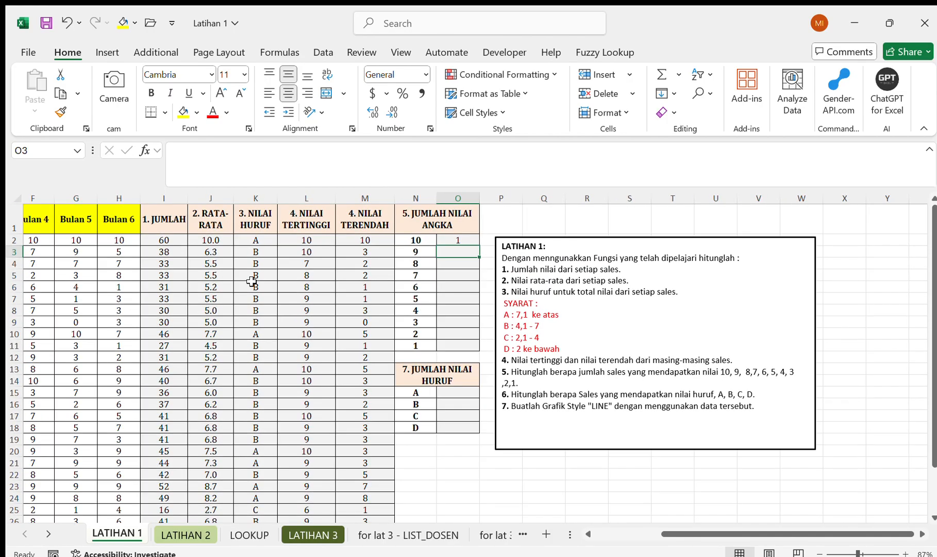
{"action": "scroll", "coordinate": [219, 241], "scroll_direction": "down", "scroll_amount": 3}
{"action": "scroll", "coordinate": [219, 241], "scroll_direction": "up", "scroll_amount": 3}
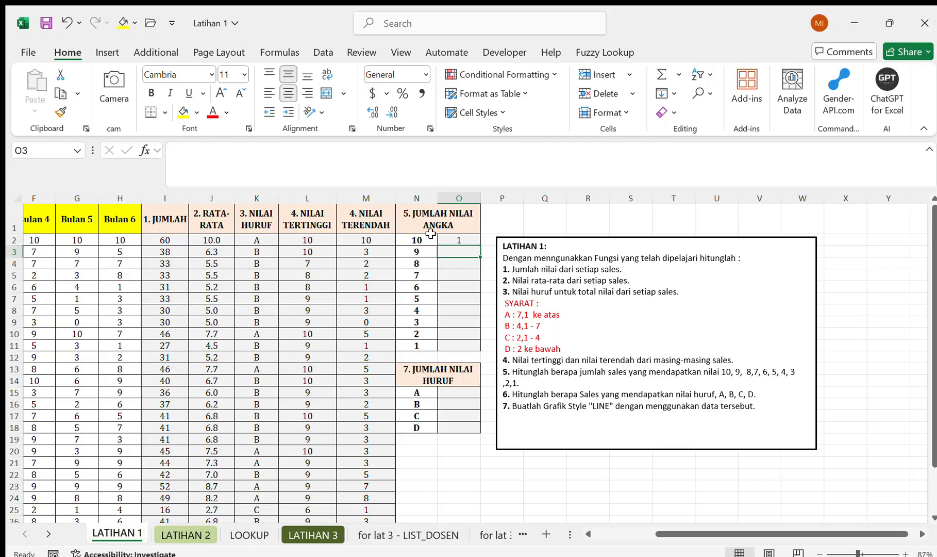
{"action": "left_click", "coordinate": [467, 240]}
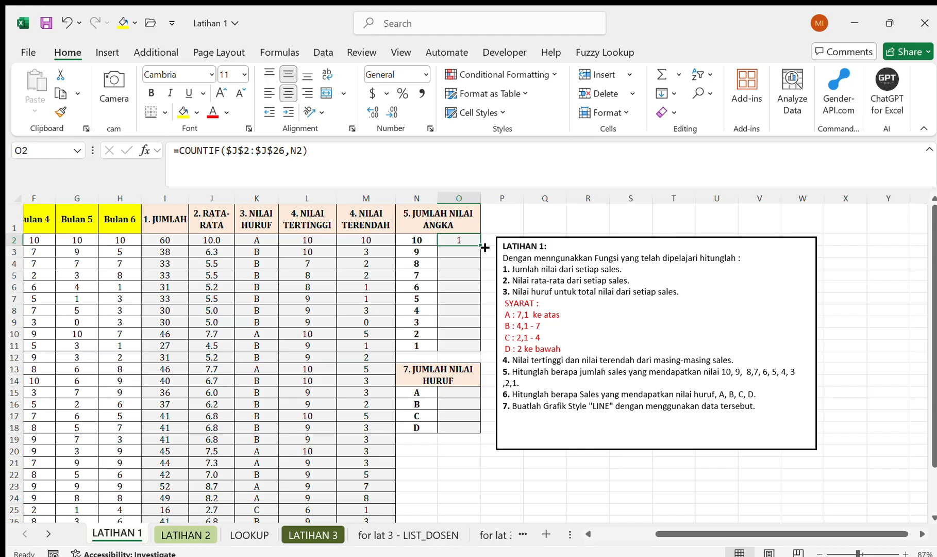
{"action": "double_click", "coordinate": [485, 247]}
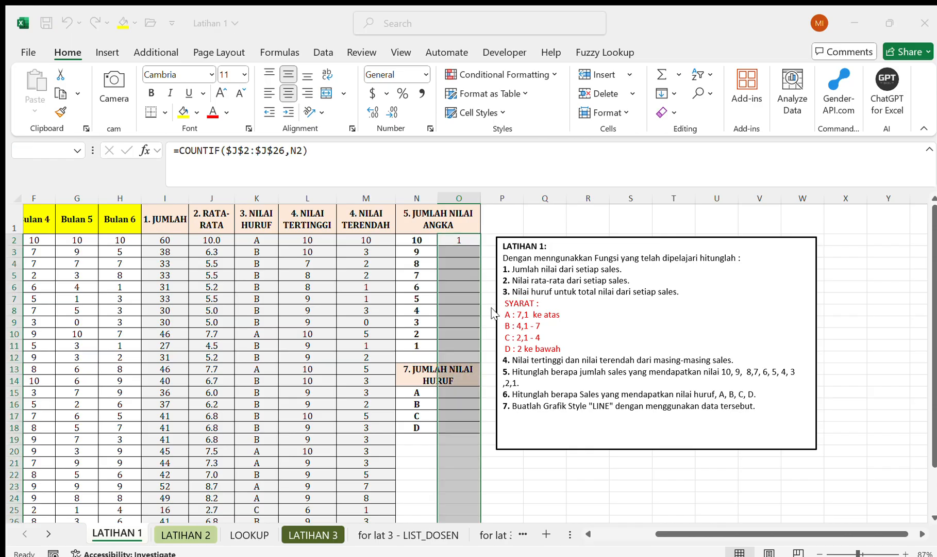
{"action": "left_click_drag", "start_coordinate": [480, 245], "coordinate": [475, 354]}
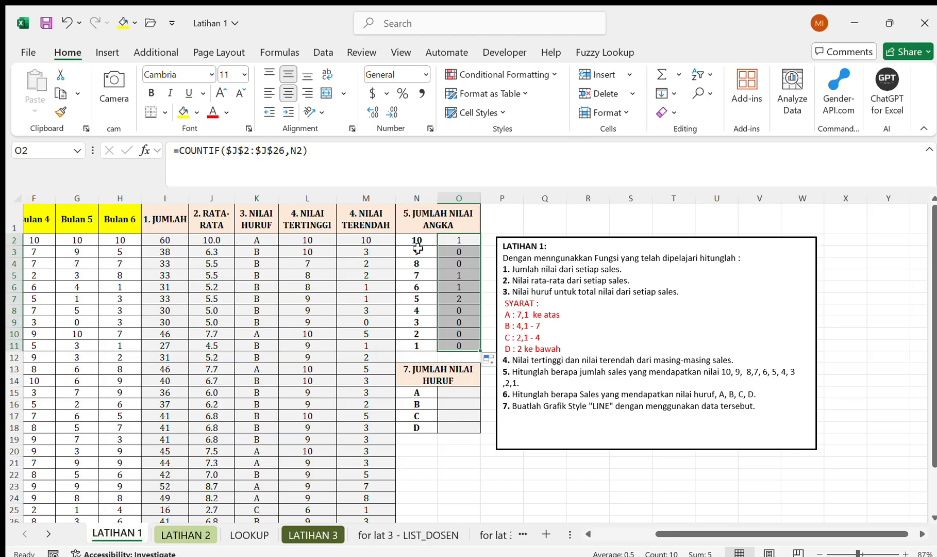
Replace the counted range in the O2 formula with the NILAI TERTINGGI values L2:L26.
{"action": "left_click", "coordinate": [450, 239]}
{"action": "left_click", "coordinate": [382, 174]}
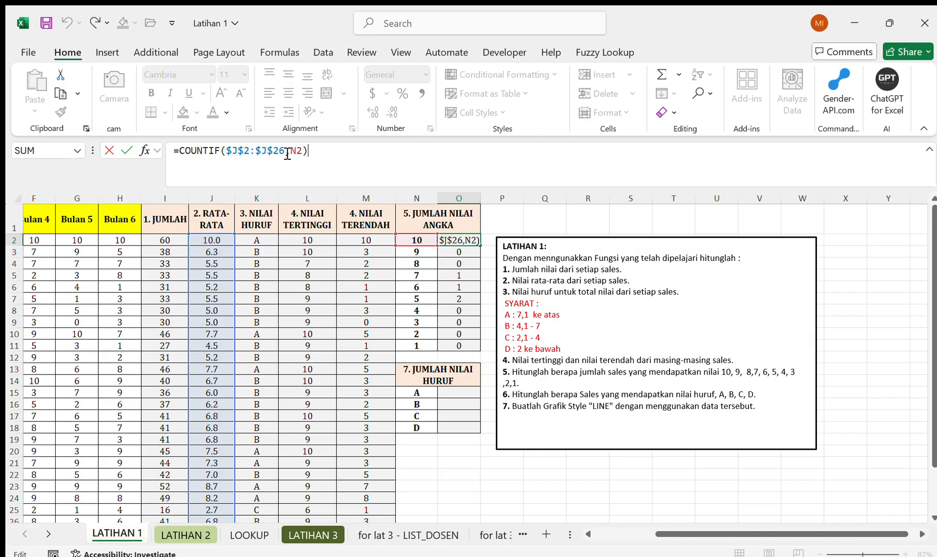
{"action": "left_click_drag", "start_coordinate": [285, 150], "coordinate": [229, 156]}
{"action": "key", "text": "BackSpace"}
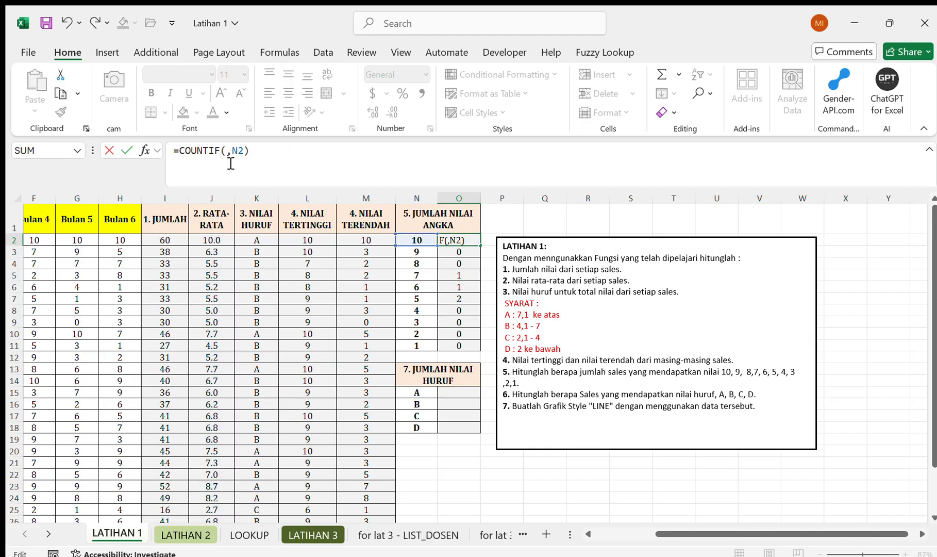
{"action": "left_click", "coordinate": [303, 239]}
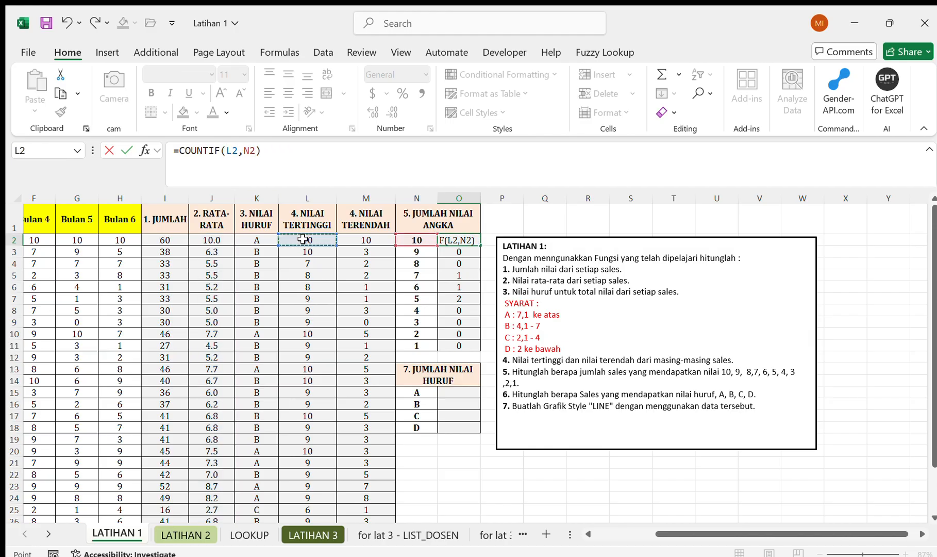
{"action": "key", "text": "ctrl+shift+Down"}
{"action": "key", "text": "Return"}
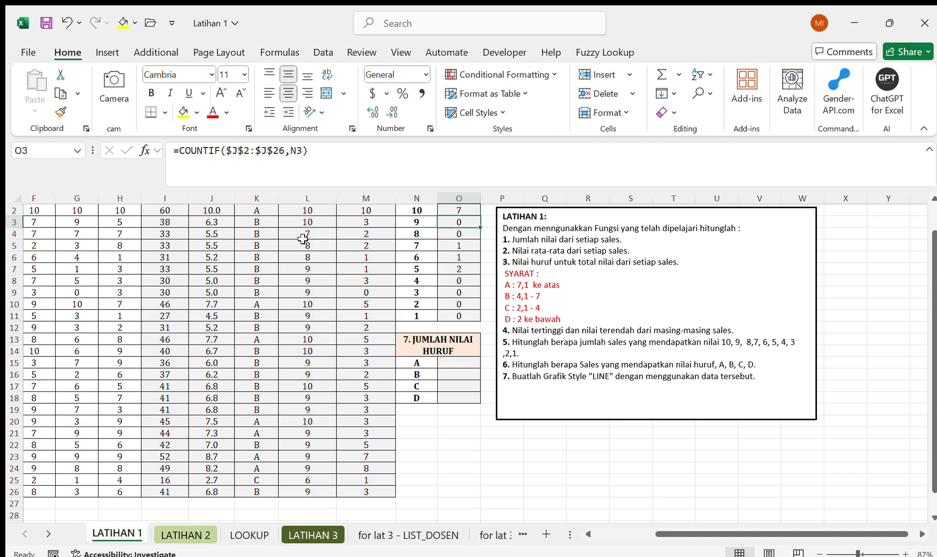
Make the range in the O2 formula absolute, giving =COUNTIF($L$2:$L$26,N2).
{"action": "key", "text": "Down"}
{"action": "key", "text": "Up"}
{"action": "key", "text": "Up"}
{"action": "key", "text": "Up"}
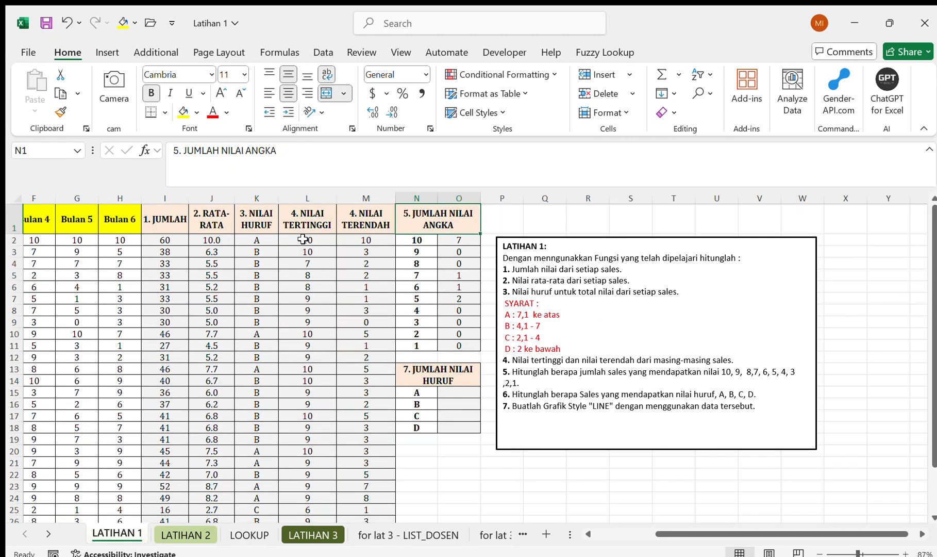
{"action": "key", "text": "Down"}
{"action": "left_click", "coordinate": [264, 150]}
{"action": "left_click_drag", "start_coordinate": [264, 150], "coordinate": [227, 153]}
{"action": "key", "text": "F4"}
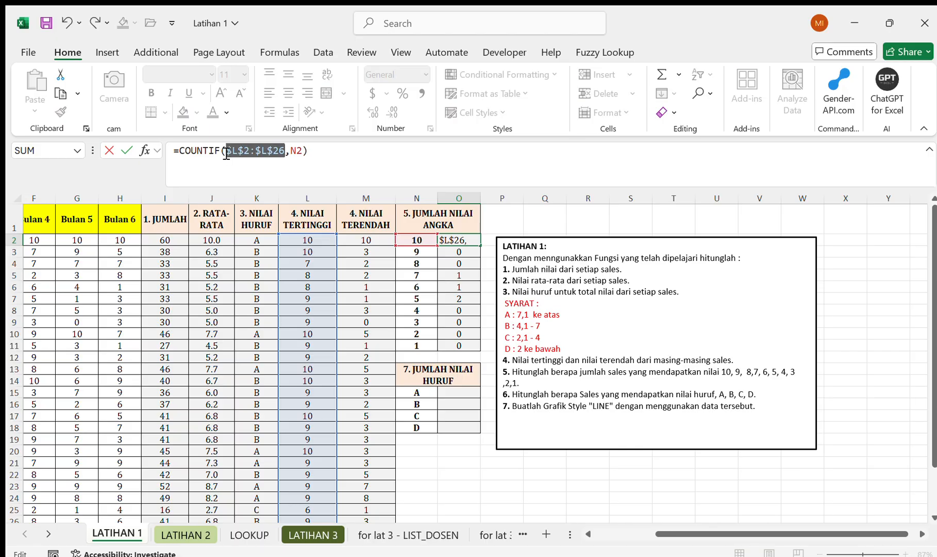
{"action": "key", "text": "Return"}
Apply the updated COUNTIF formula from O2 to the whole range O2:O11.
{"action": "key", "text": "Up"}
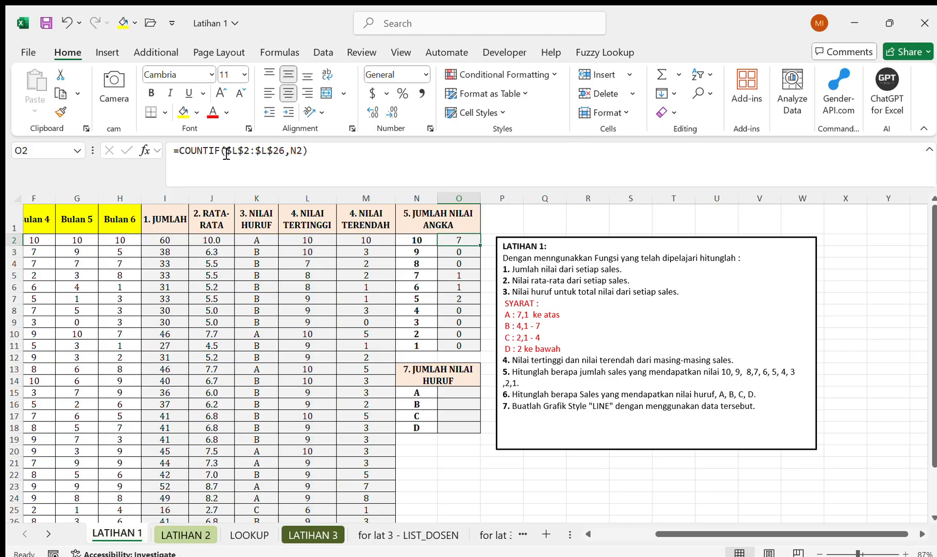
{"action": "key", "text": "ctrl+shift+Down"}
{"action": "left_click", "coordinate": [226, 153]}
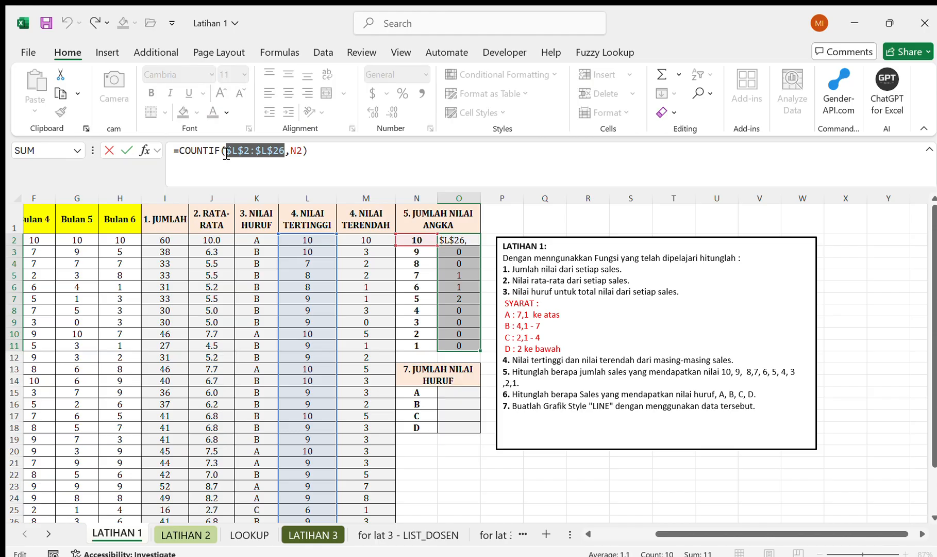
{"action": "key", "text": "ctrl+Return"}
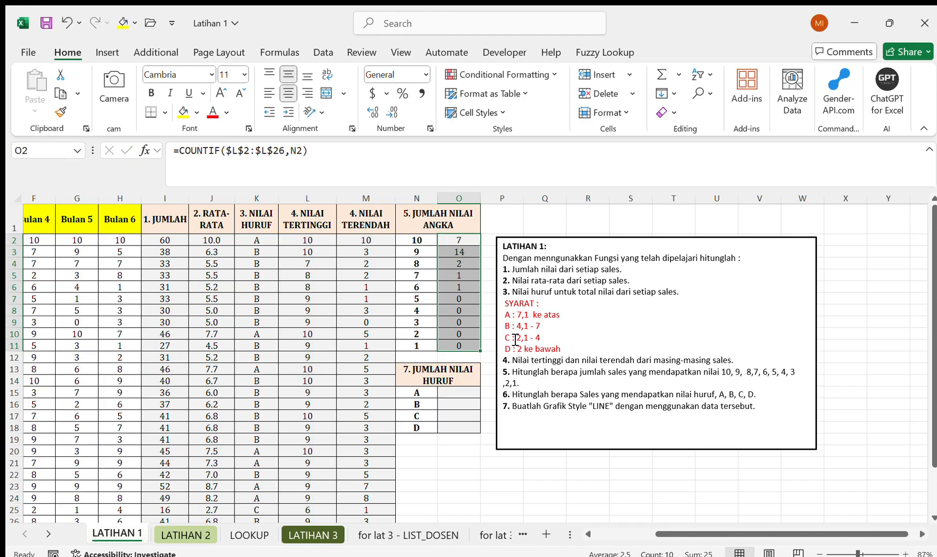
{"action": "scroll", "coordinate": [483, 303], "scroll_direction": "left", "scroll_amount": 5}
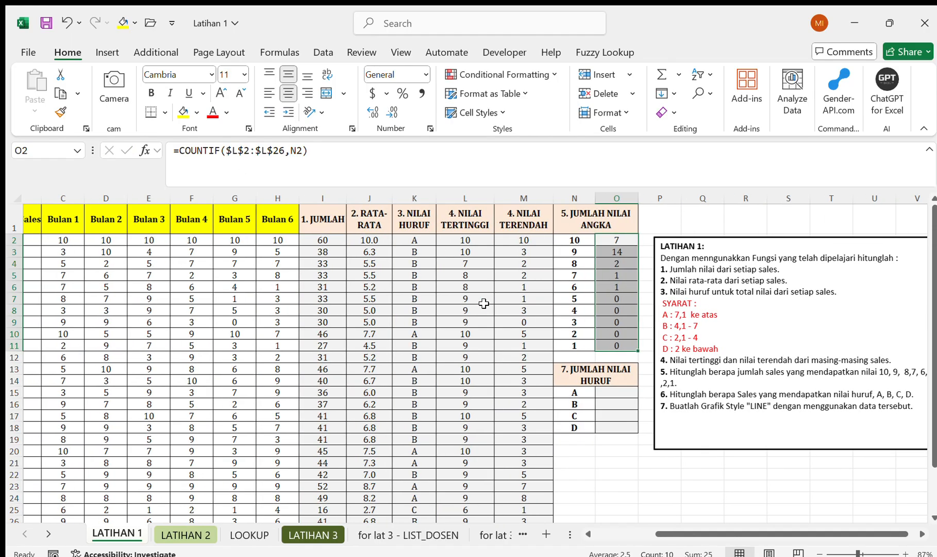
Start a COUNTIF formula in O15 for grade A, counting within the NILAI HURUF values K2:K26.
{"action": "scroll", "coordinate": [483, 303], "scroll_direction": "right", "scroll_amount": 3}
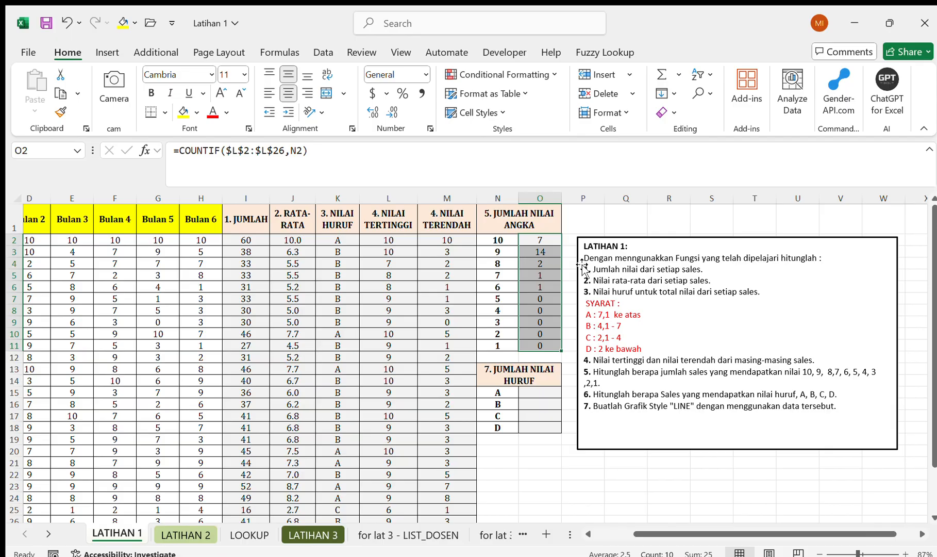
{"action": "left_click", "coordinate": [531, 390]}
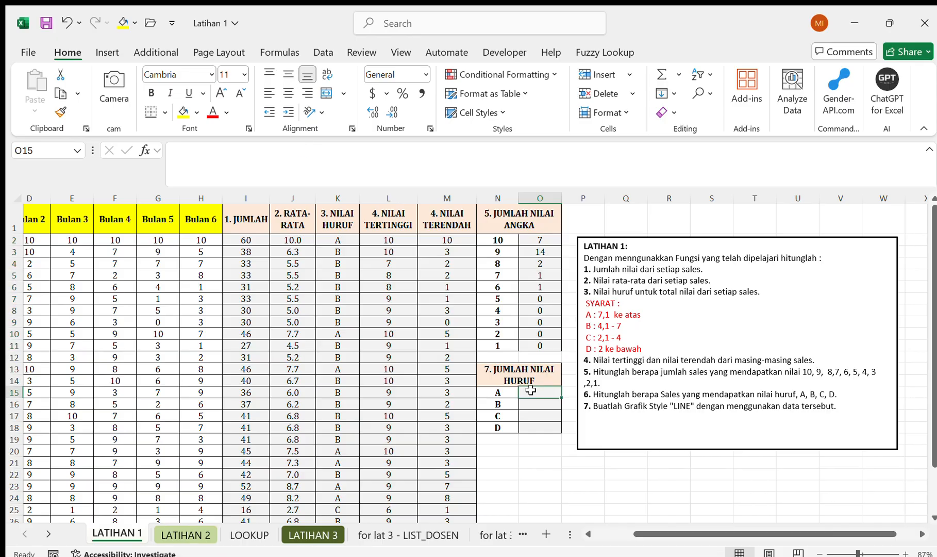
{"action": "type", "text": "="}
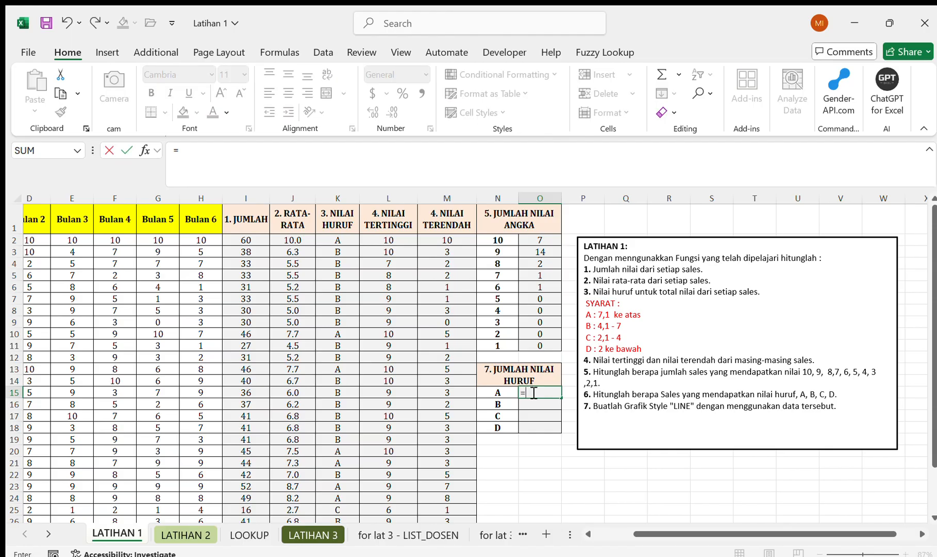
{"action": "type", "text": "coun"}
{"action": "key", "text": "Tab"}
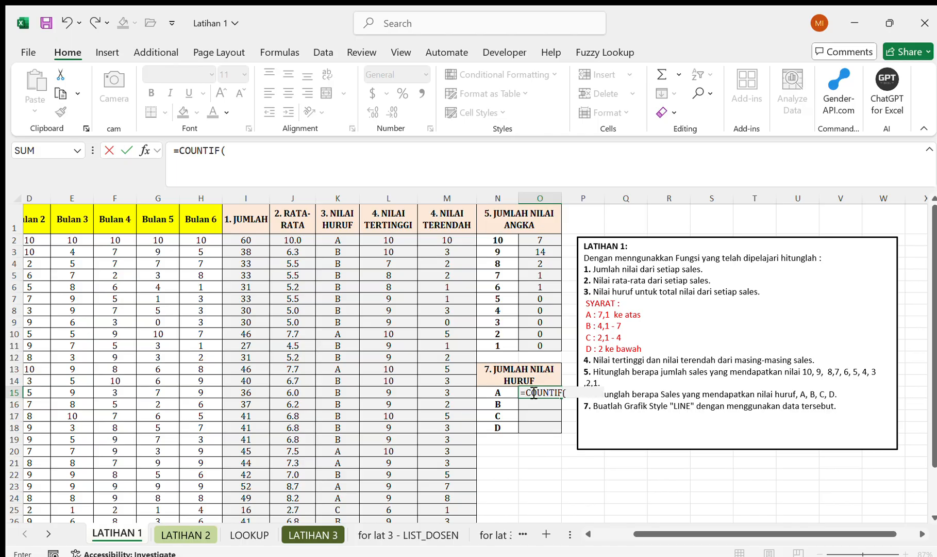
{"action": "left_click", "coordinate": [346, 237]}
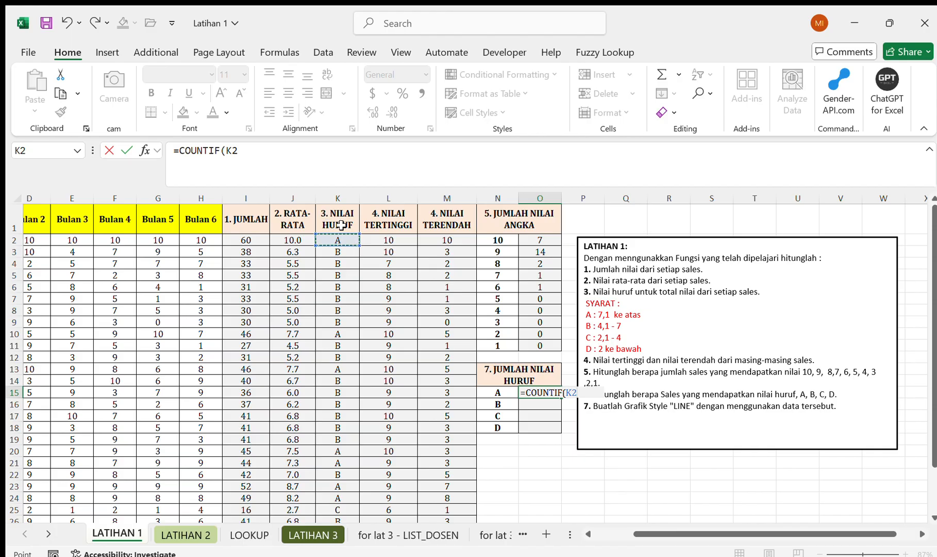
{"action": "key", "text": "ctrl+shift+Down"}
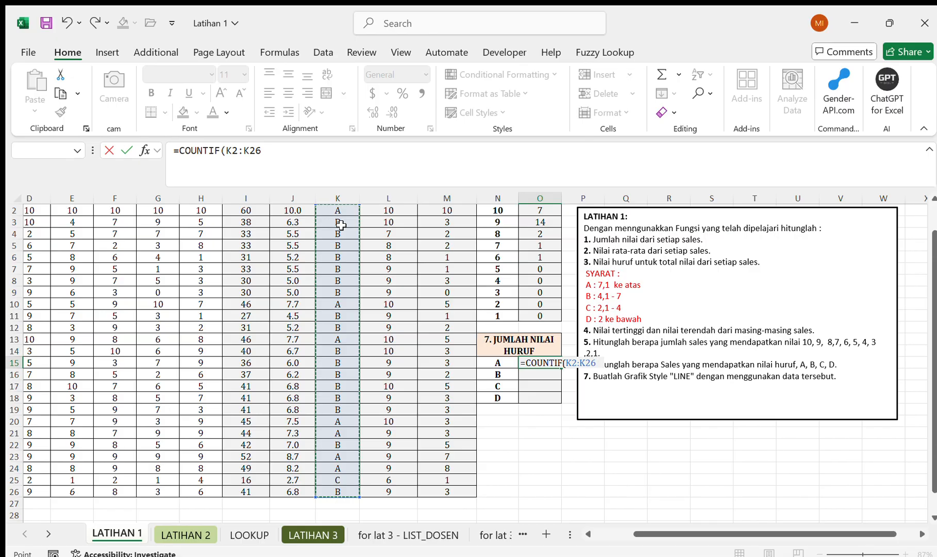
{"action": "key", "text": "Return"}
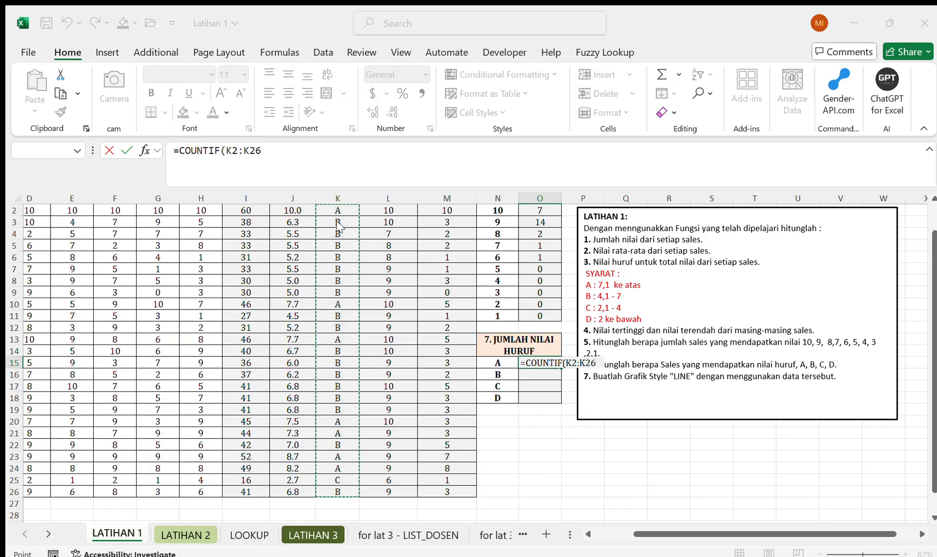
{"action": "left_click", "coordinate": [598, 282]}
{"action": "left_click", "coordinate": [340, 173]}
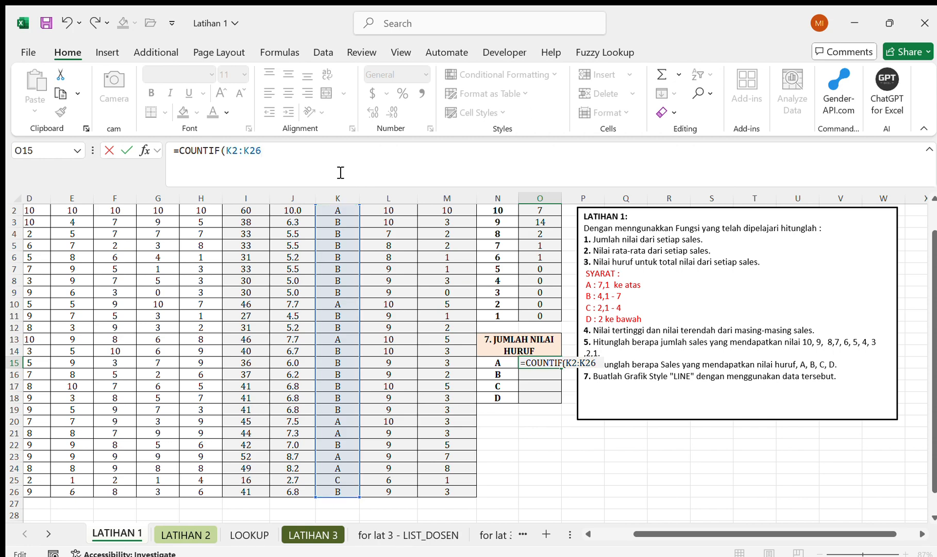
Make the range absolute and use N15 as the criterion, completing =COUNTIF($K$2:$K$26,N15) in O15.
{"action": "key", "text": "F4"}
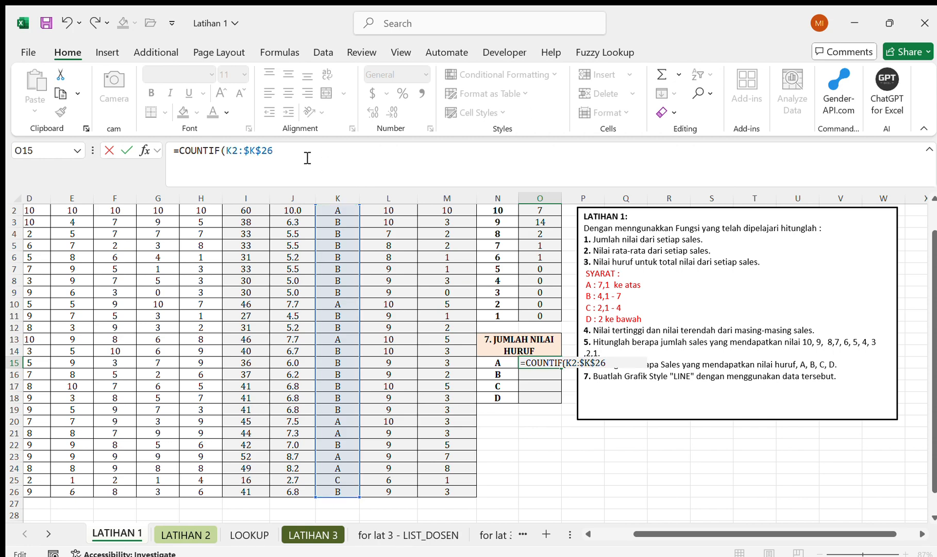
{"action": "left_click_drag", "start_coordinate": [307, 155], "coordinate": [230, 156]}
{"action": "key", "text": "F4"}
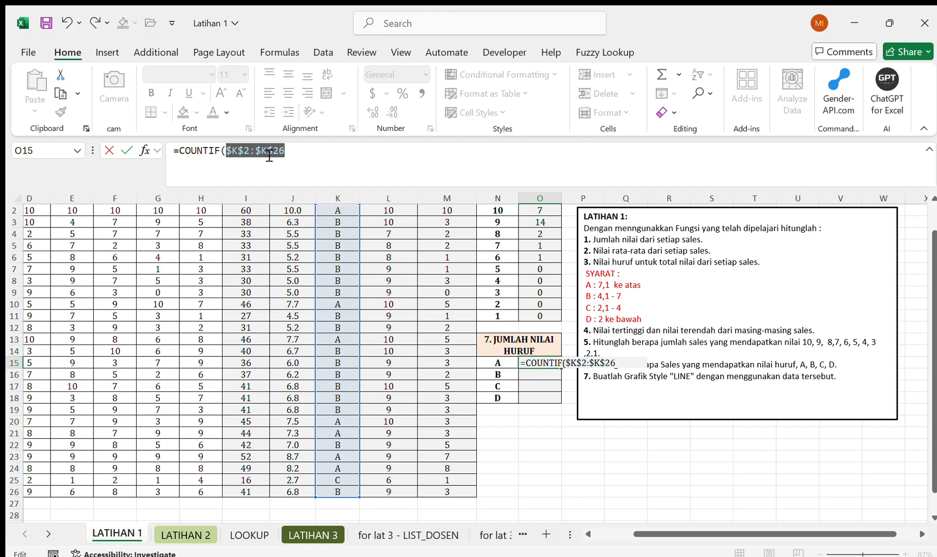
{"action": "left_click", "coordinate": [334, 160]}
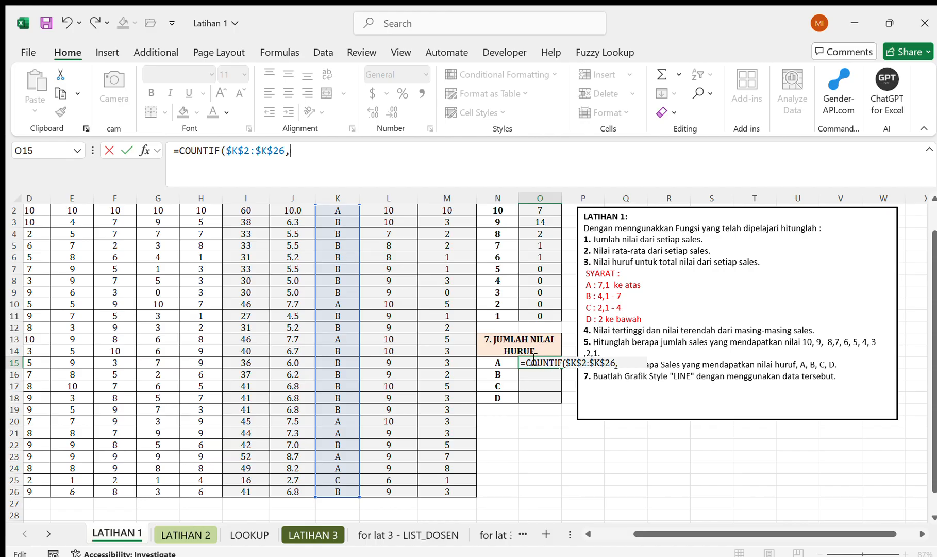
{"action": "left_click", "coordinate": [495, 363]}
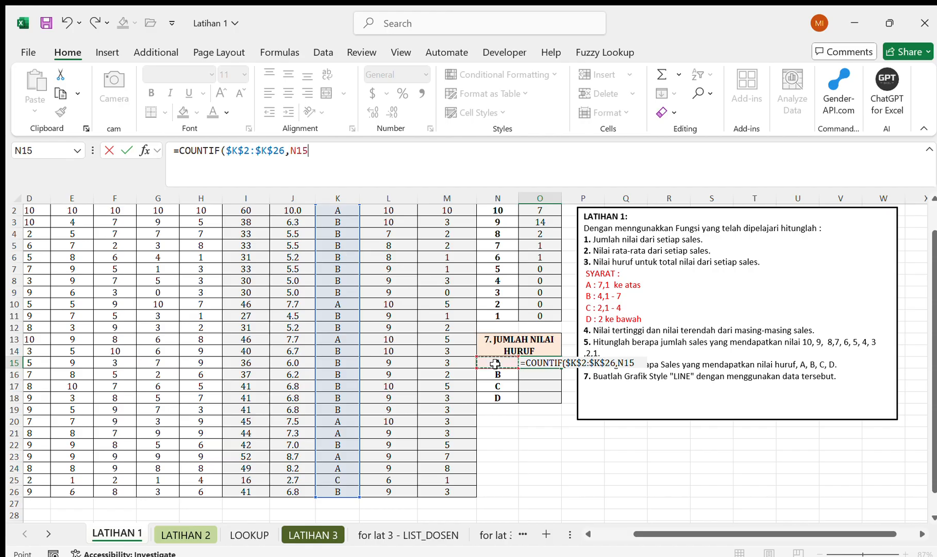
{"action": "key", "text": "Return"}
Fill the COUNTIF formula from O15 down to O18 for the grades A to D.
{"action": "key", "text": "Up"}
{"action": "key", "text": "shift+Down"}
{"action": "key", "text": "shift+Down"}
{"action": "key", "text": "shift+Down"}
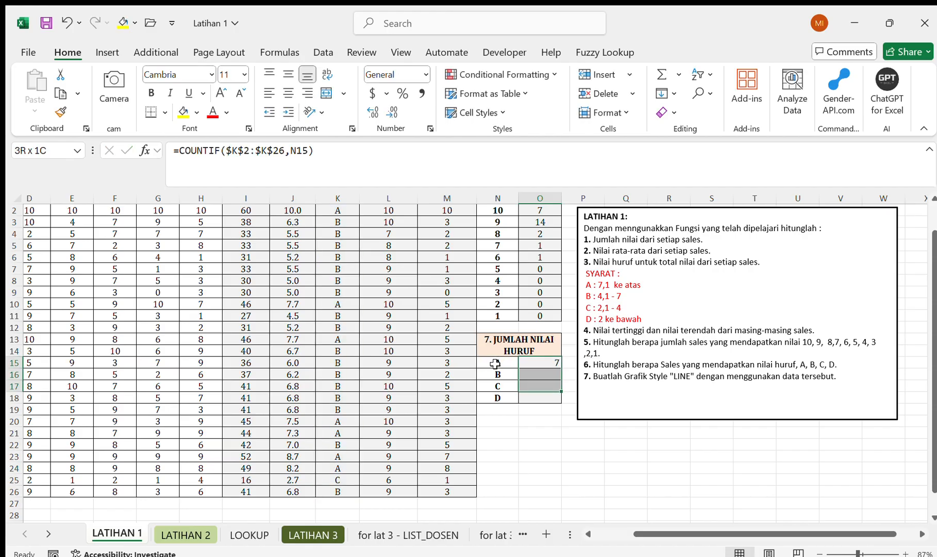
{"action": "key", "text": "ctrl+d"}
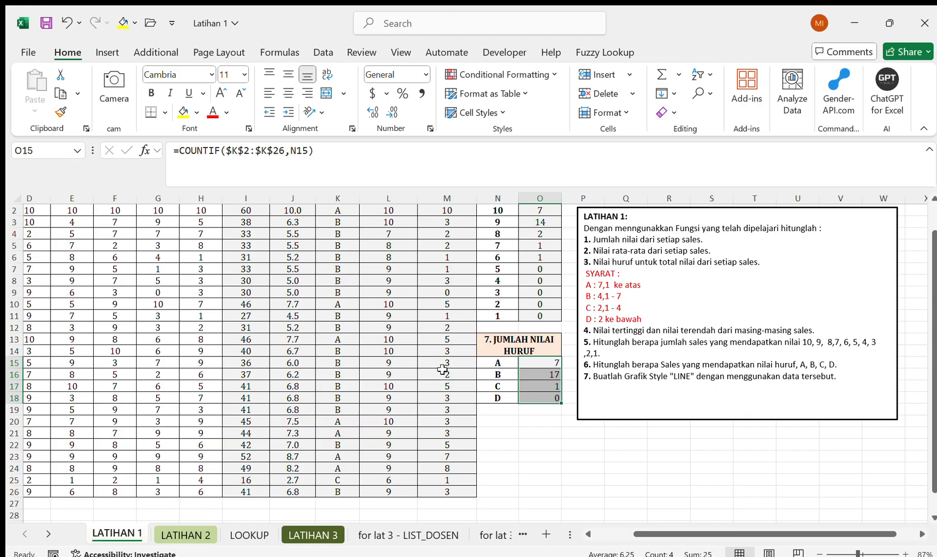
Start a function summary below the tables with KESIMPULAN in O22, SUM in O23 and AVERAGE in O24.
{"action": "scroll", "coordinate": [442, 368], "scroll_direction": "right", "scroll_amount": 2}
{"action": "scroll", "coordinate": [441, 369], "scroll_direction": "up", "scroll_amount": 1}
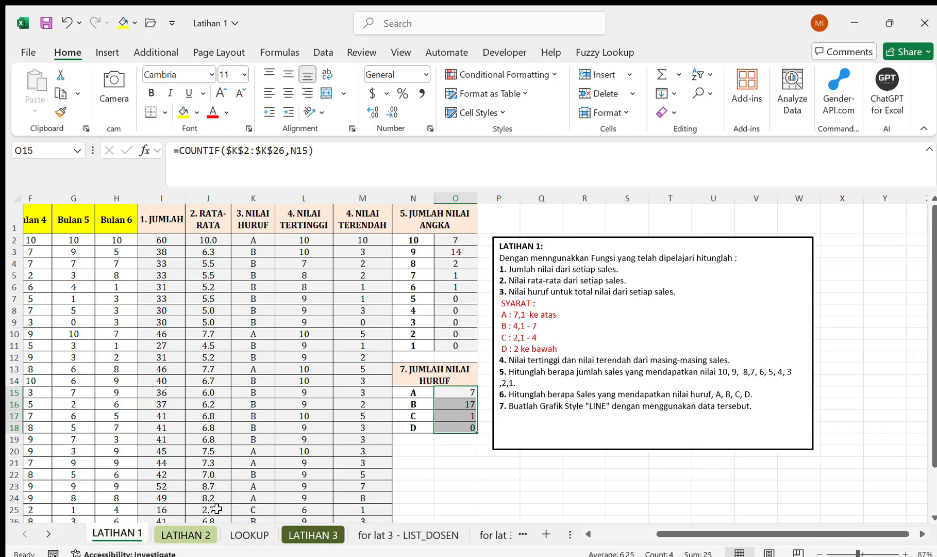
{"action": "scroll", "coordinate": [337, 400], "scroll_direction": "left", "scroll_amount": 2}
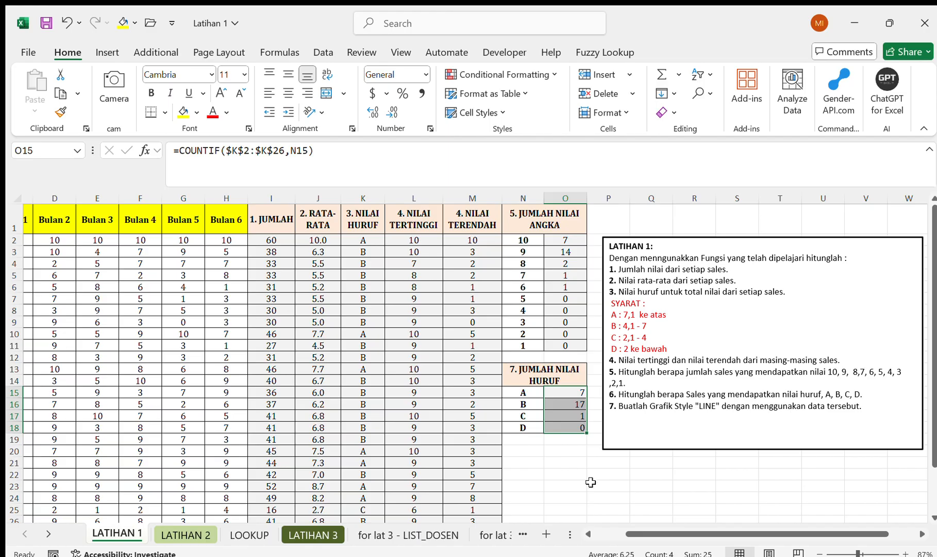
{"action": "left_click", "coordinate": [555, 485]}
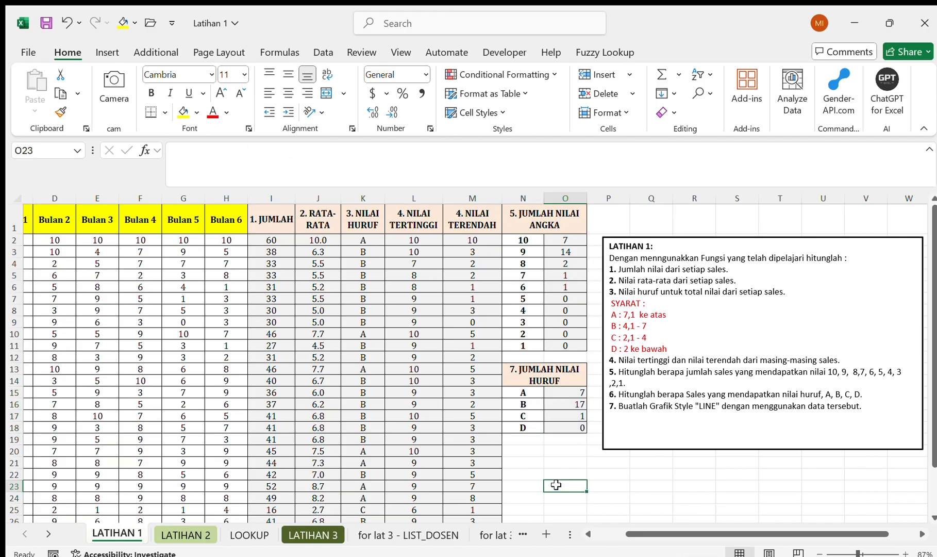
{"action": "type", "text": "S"}
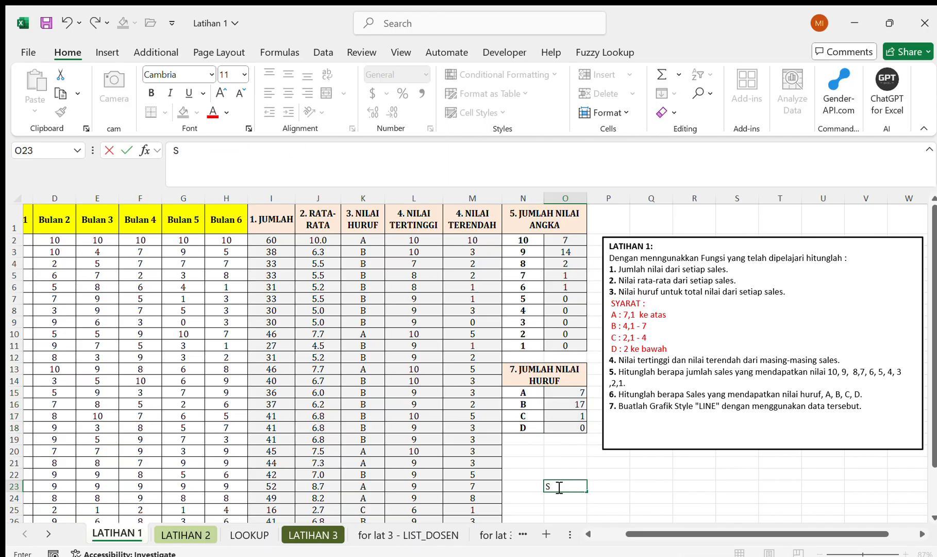
{"action": "type", "text": "UM"}
{"action": "key", "text": "Return"}
{"action": "key", "text": "Up"}
{"action": "key", "text": "Up"}
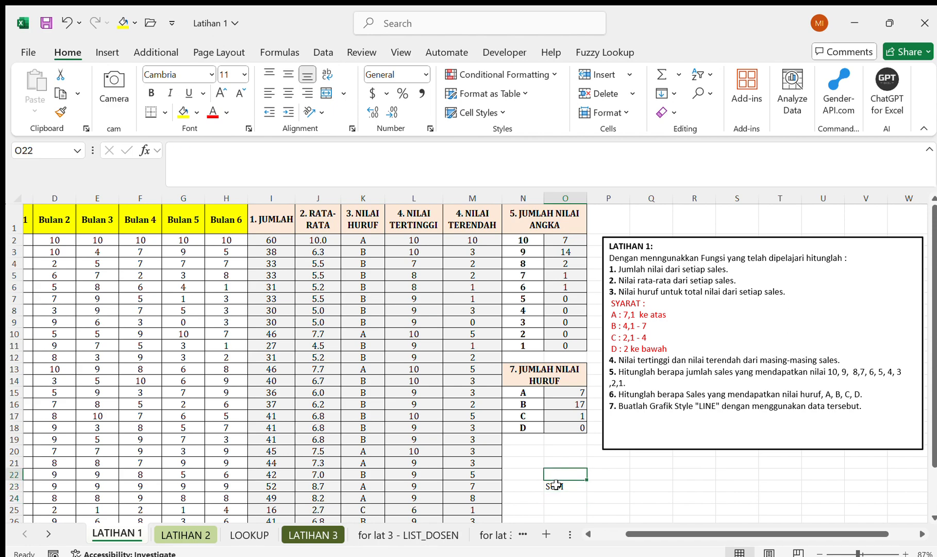
{"action": "type", "text": "KESIMPULAN"}
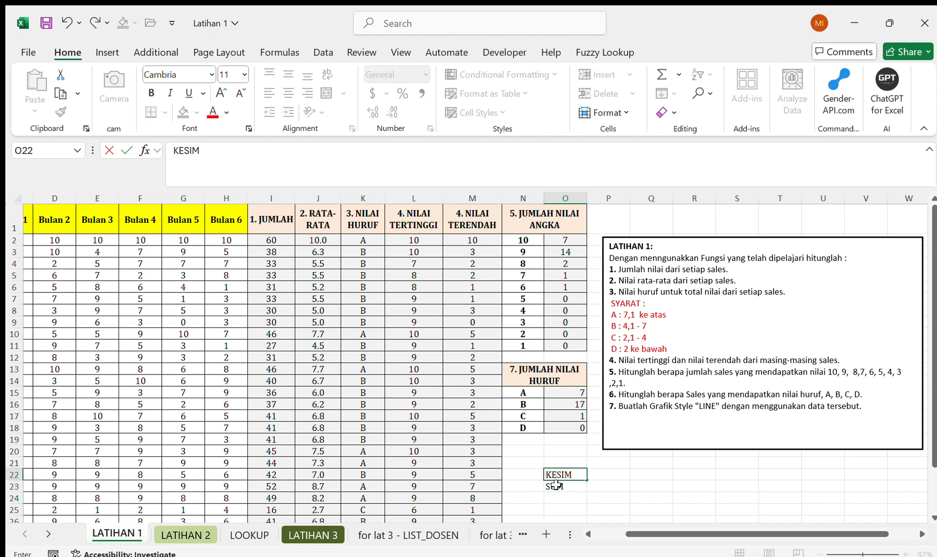
{"action": "key", "text": "Return"}
{"action": "key", "text": "Return"}
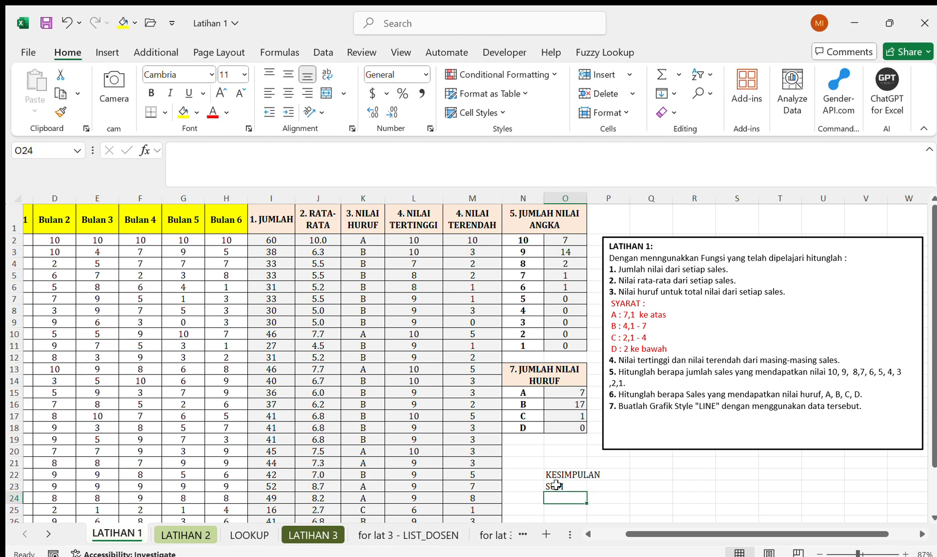
{"action": "type", "text": "AVERAGE"}
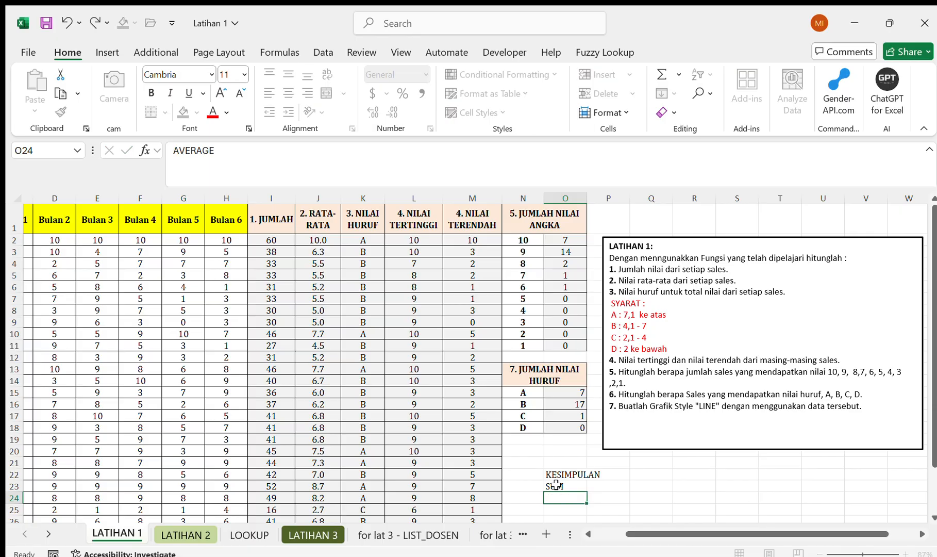
Describe the SUM and AVERAGE entries with "penjumlahan" in P23 and "rata-rata" in P24.
{"action": "key", "text": "Up"}
{"action": "key", "text": "Right"}
{"action": "type", "text": "penju"}
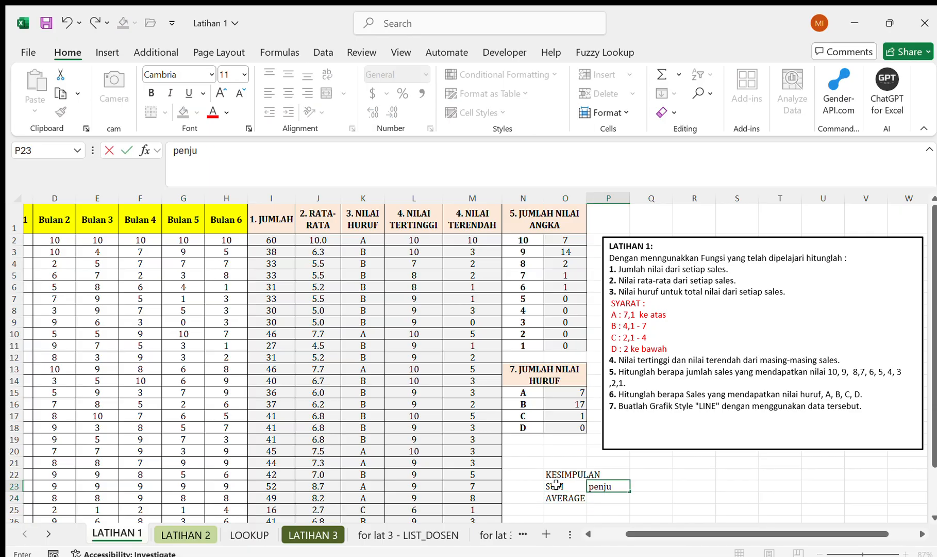
{"action": "type", "text": "mlahan"}
{"action": "key", "text": "Return"}
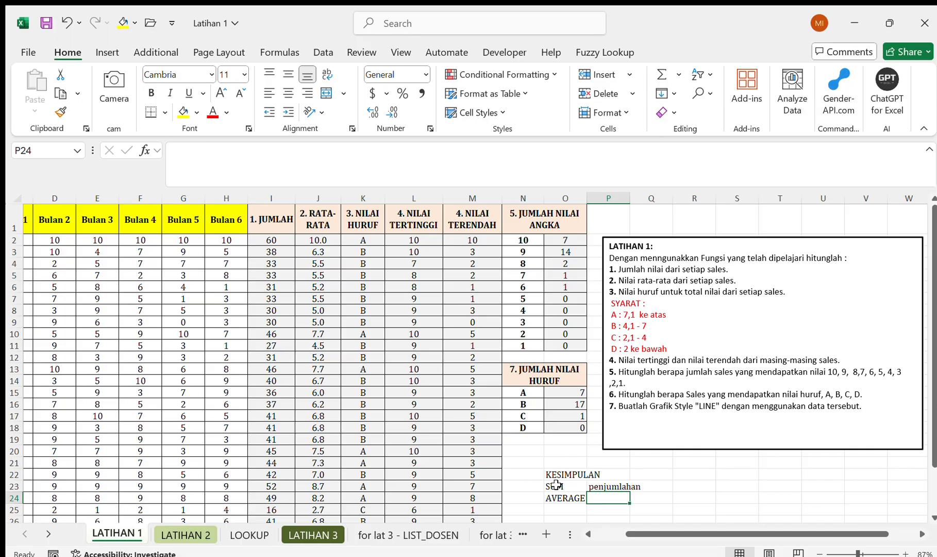
{"action": "type", "text": "rata=rat"}
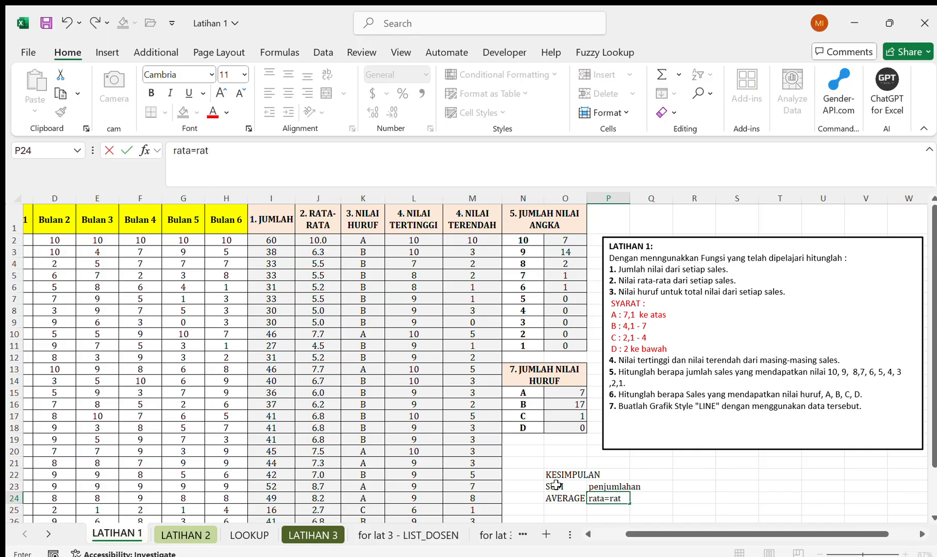
{"action": "key", "text": "BackSpace"}
{"action": "key", "text": "BackSpace"}
{"action": "key", "text": "BackSpace"}
{"action": "key", "text": "BackSpace"}
{"action": "type", "text": "-rata"}
{"action": "key", "text": "Return"}
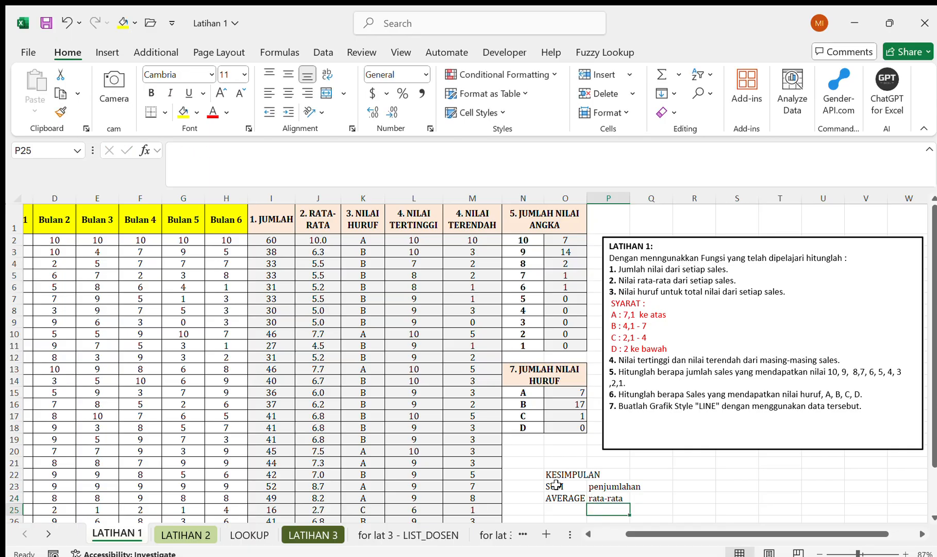
Add IF to the summary in O25 with the description "Kondisional" in P25.
{"action": "key", "text": "Left"}
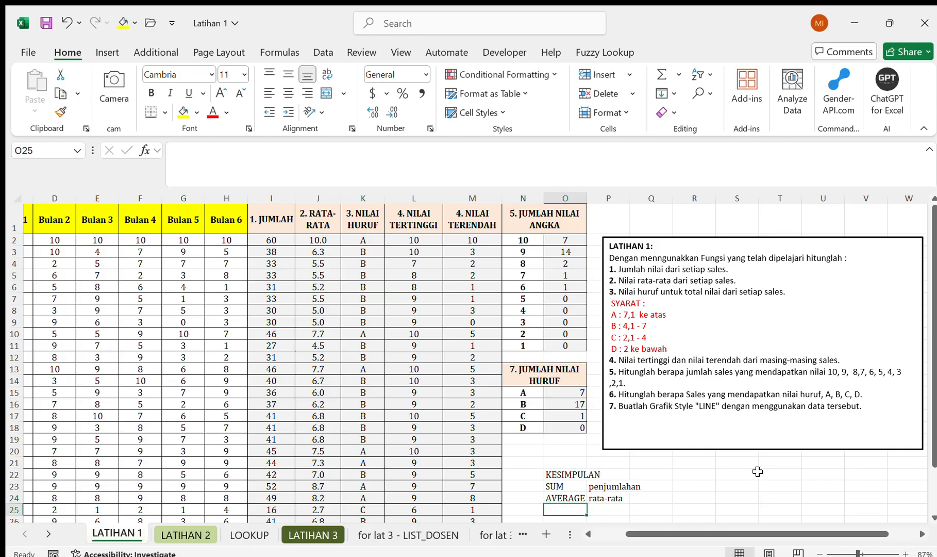
{"action": "type", "text": "IF"}
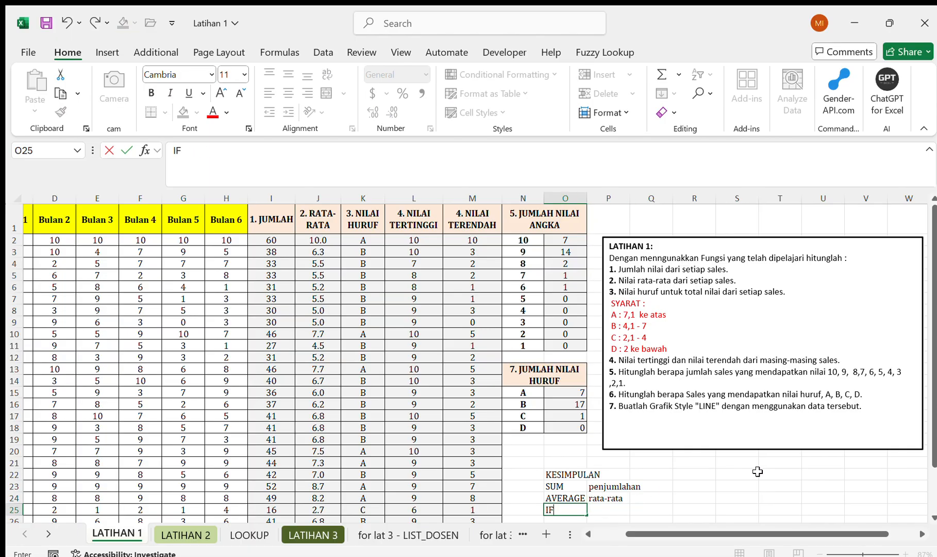
{"action": "key", "text": "Tab"}
{"action": "type", "text": "Kondiso"}
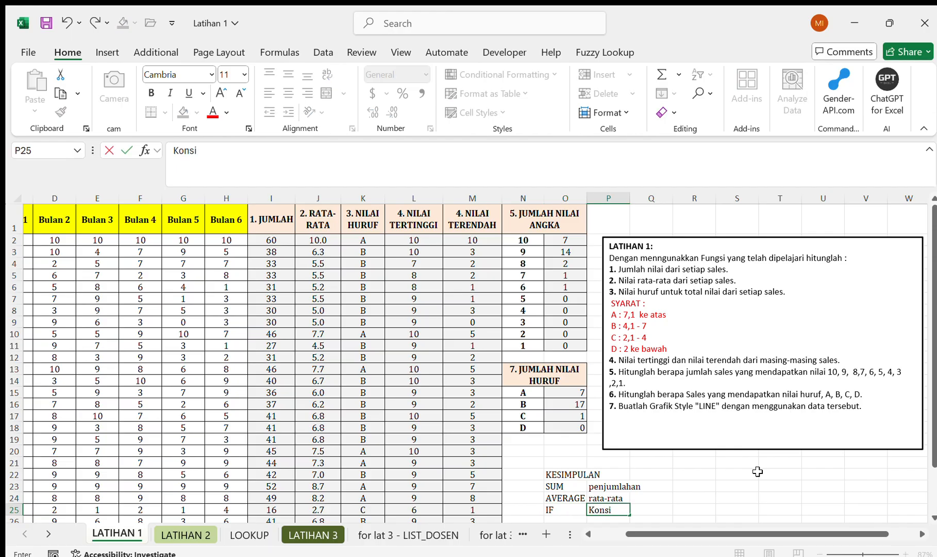
{"action": "key", "text": "BackSpace"}
{"action": "type", "text": "ional"}
{"action": "key", "text": "Return"}
{"action": "key", "text": "Up"}
{"action": "key", "text": "Right"}
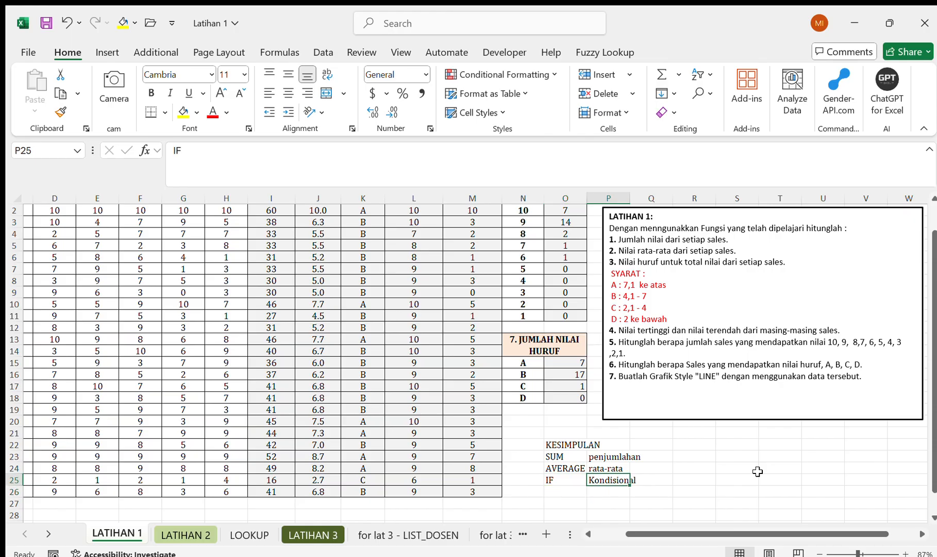
Replace the IF description in P25 with "Mencari Kondisi".
{"action": "left_click", "coordinate": [237, 154]}
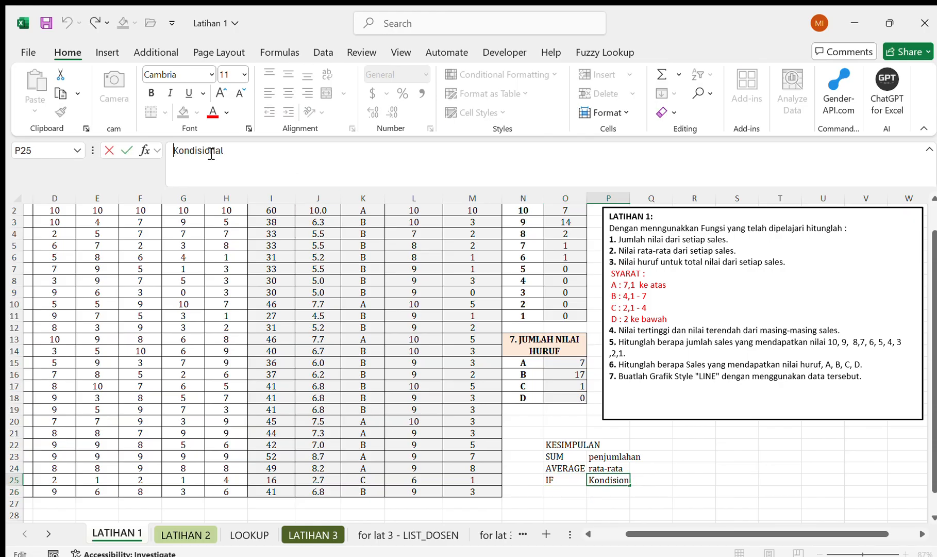
{"action": "left_click_drag", "start_coordinate": [237, 154], "coordinate": [173, 151]}
{"action": "type", "text": "Mencari KOn"}
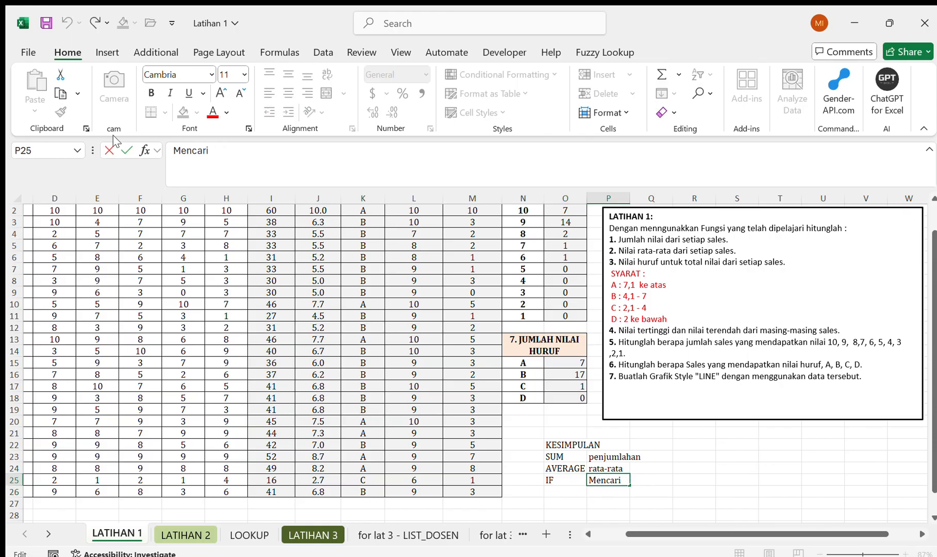
{"action": "key", "text": "BackSpace"}
{"action": "key", "text": "BackSpace"}
{"action": "type", "text": "ond"}
{"action": "key", "text": "BackSpace"}
{"action": "type", "text": "ndii"}
{"action": "key", "text": "BackSpace"}
{"action": "type", "text": "si"}
{"action": "key", "text": "Return"}
Add MAX to the function summary in O26 with the description "Mencari Nilai Tertinggi" in P26.
{"action": "key", "text": "Left"}
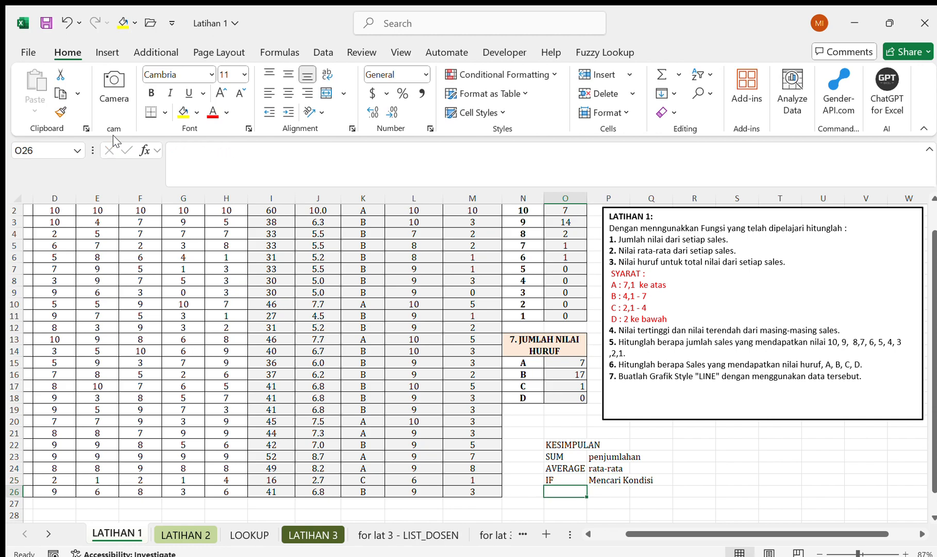
{"action": "scroll", "coordinate": [322, 305], "scroll_direction": "up", "scroll_amount": 1}
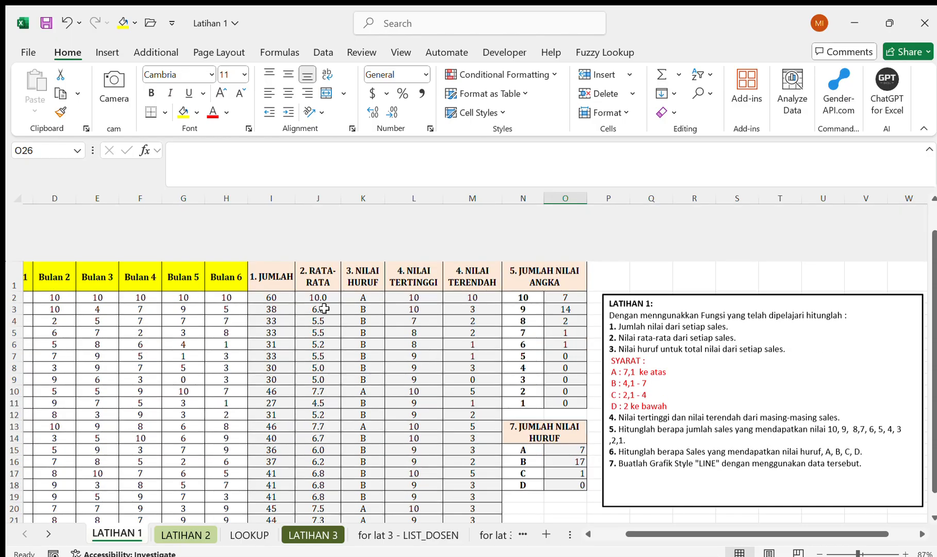
{"action": "scroll", "coordinate": [324, 308], "scroll_direction": "down", "scroll_amount": 3}
{"action": "type", "text": "MA"}
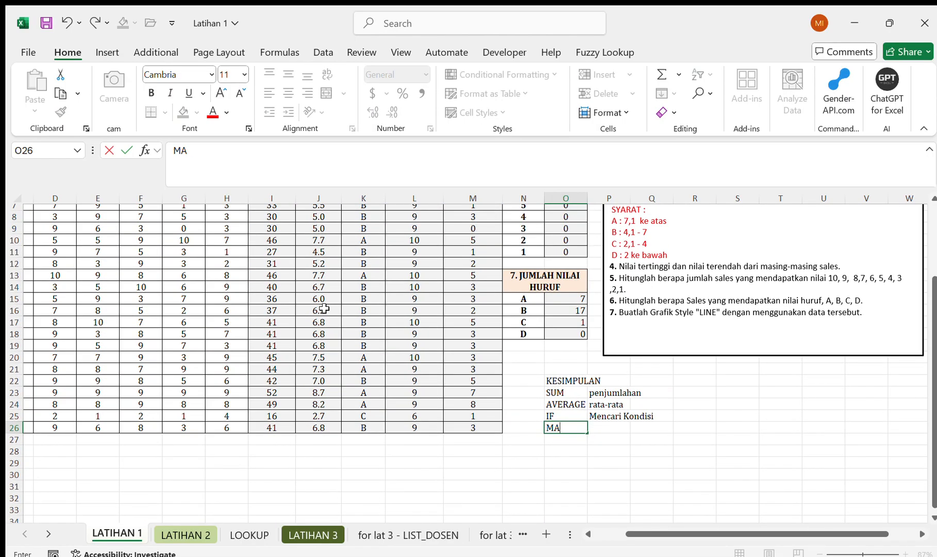
{"action": "type", "text": "X"}
{"action": "key", "text": "Tab"}
{"action": "type", "text": "Mencari "}
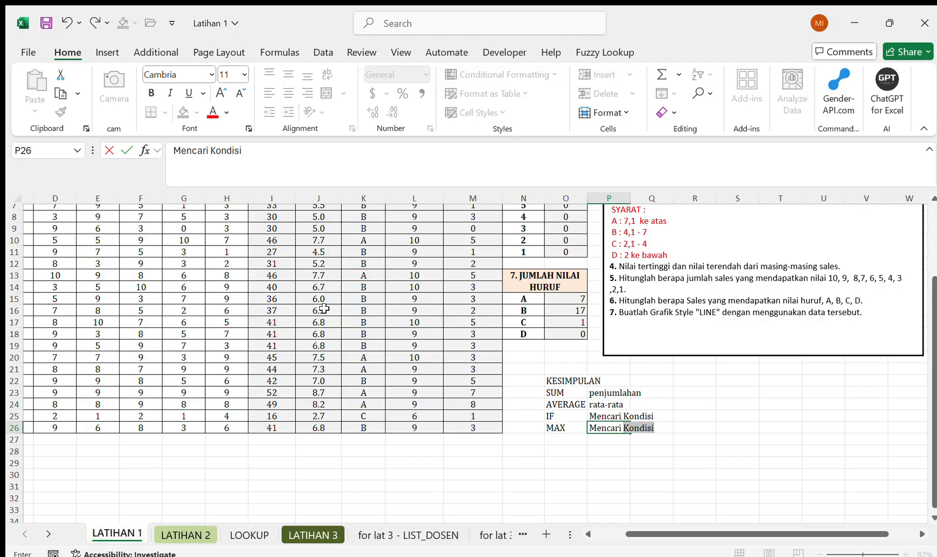
{"action": "type", "text": "Nilai Tertinggi"}
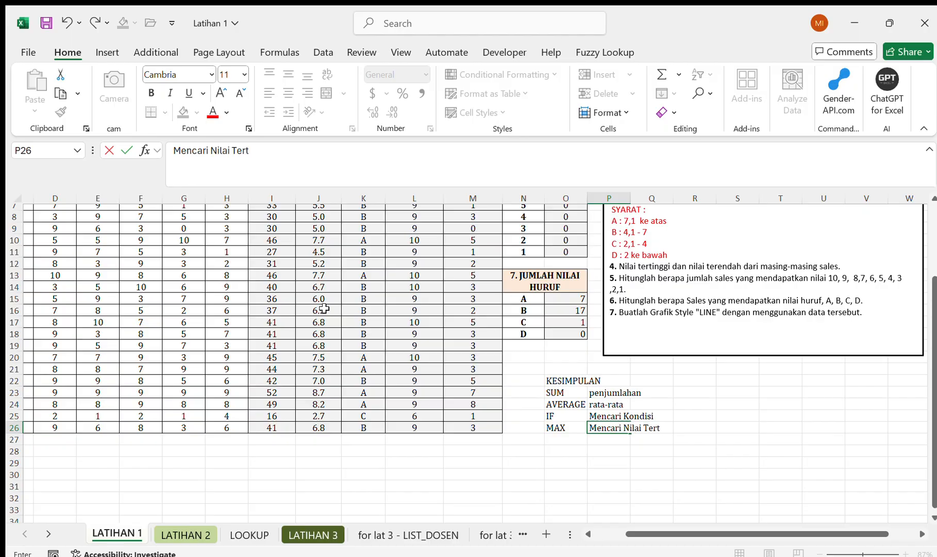
{"action": "key", "text": "Return"}
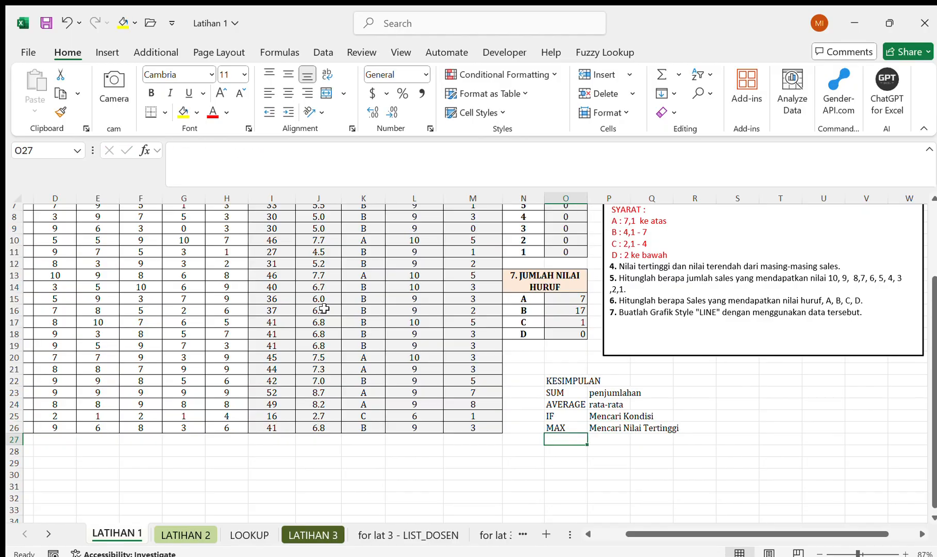
Add MIN to the summary in O27 with the description "Mencari Nilai Terendah" in P27.
{"action": "type", "text": "MIN"}
{"action": "key", "text": "Tab"}
{"action": "type", "text": "Me"}
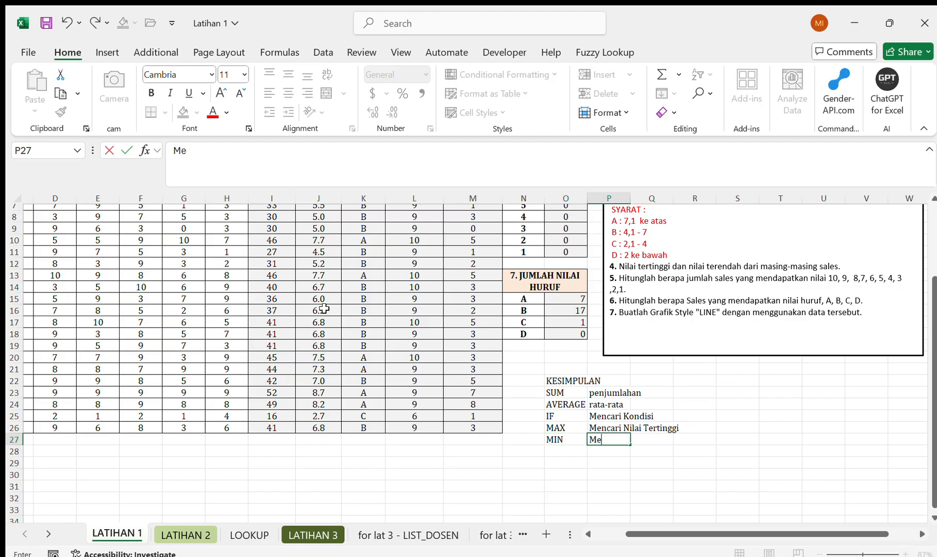
{"action": "type", "text": "ncari Nilai Te"}
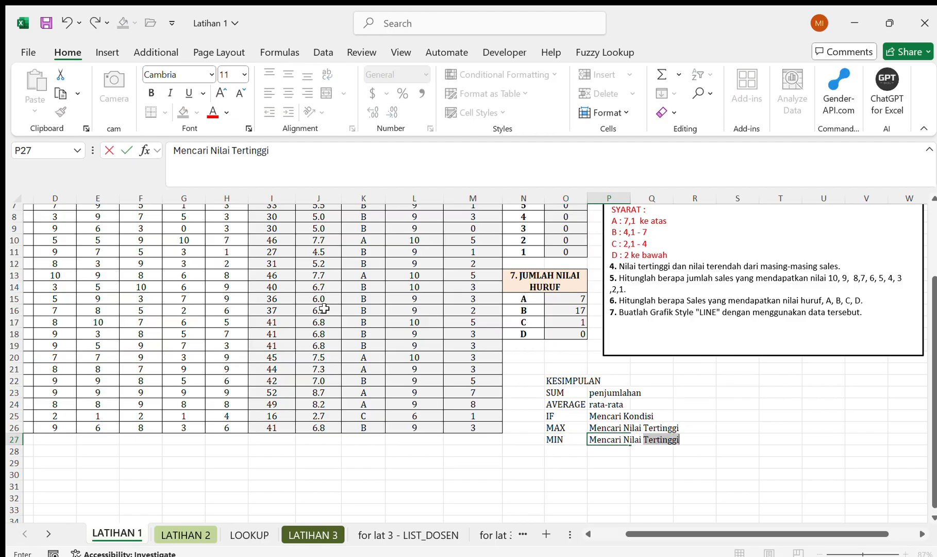
{"action": "type", "text": "rendah"}
{"action": "key", "text": "Return"}
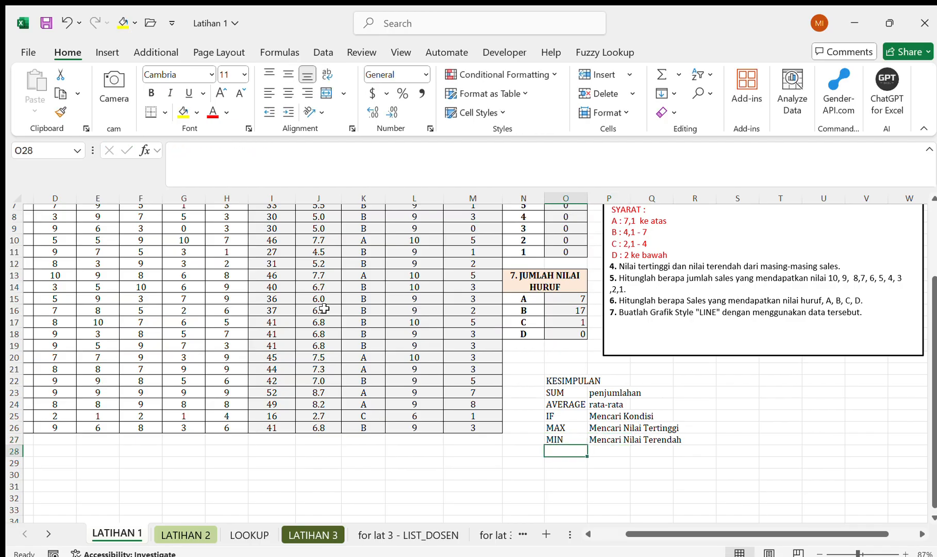
Add COUNTIF to the summary in O28 with the description "Menghitung berdasarkan Kriteria" in P28.
{"action": "scroll", "coordinate": [477, 349], "scroll_direction": "up", "scroll_amount": 3}
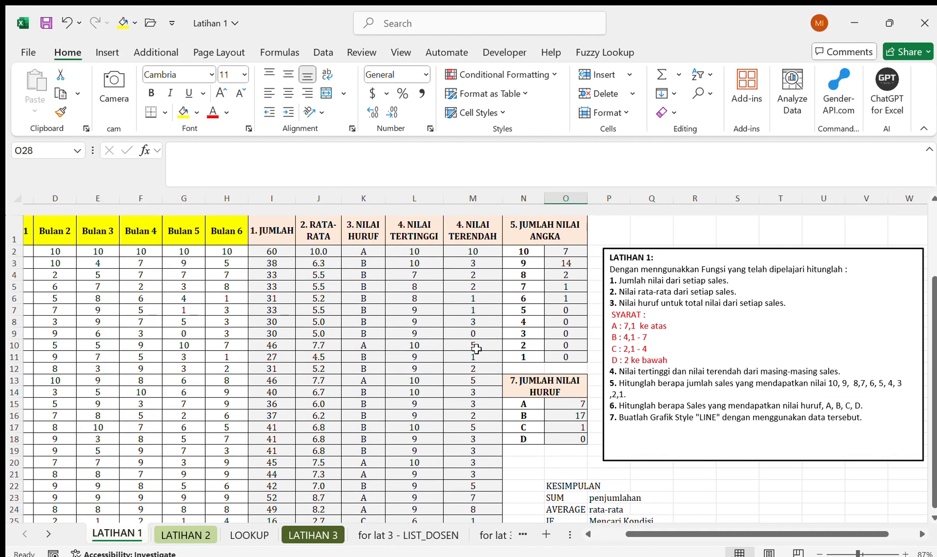
{"action": "scroll", "coordinate": [476, 349], "scroll_direction": "down", "scroll_amount": 3}
{"action": "type", "text": "COUNF"}
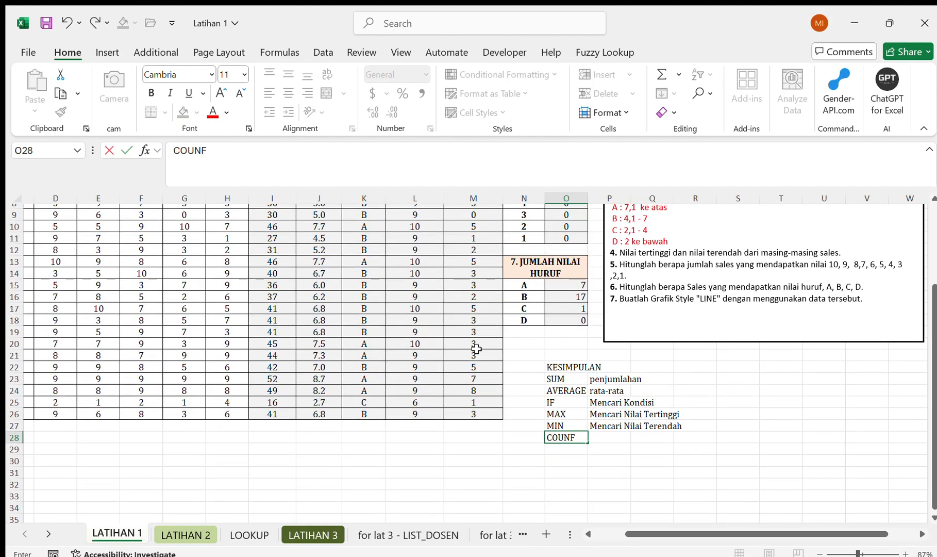
{"action": "key", "text": "BackSpace"}
{"action": "type", "text": "TIF"}
{"action": "key", "text": "Tab"}
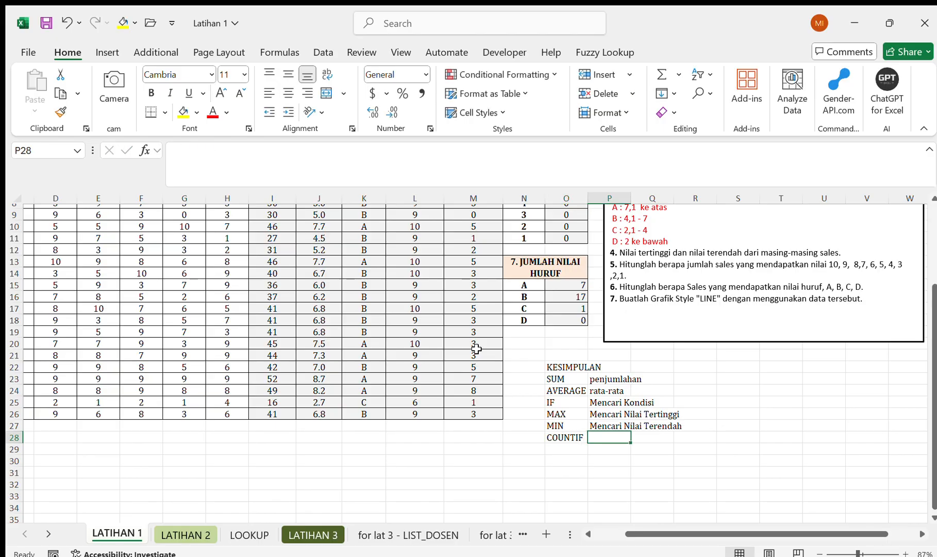
{"action": "type", "text": "Menghitung be"}
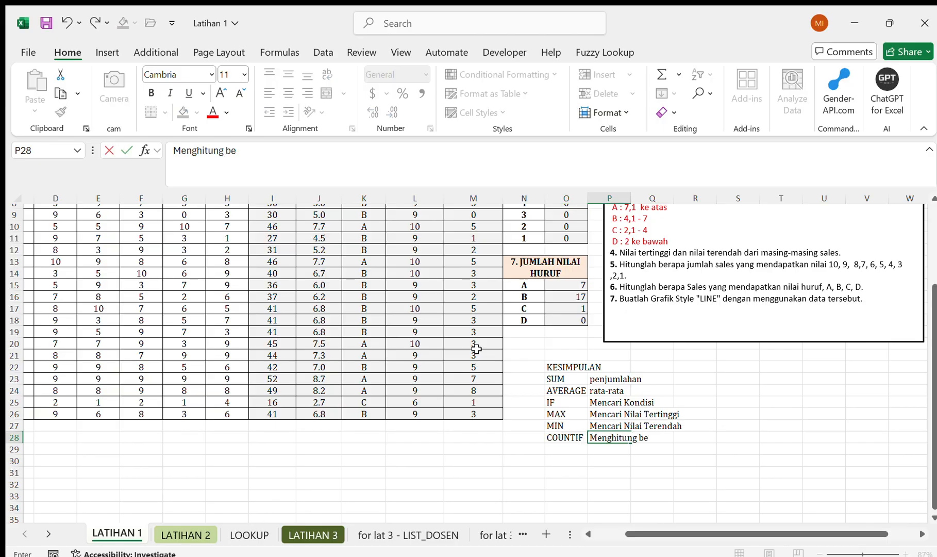
{"action": "type", "text": "rdasarkan"}
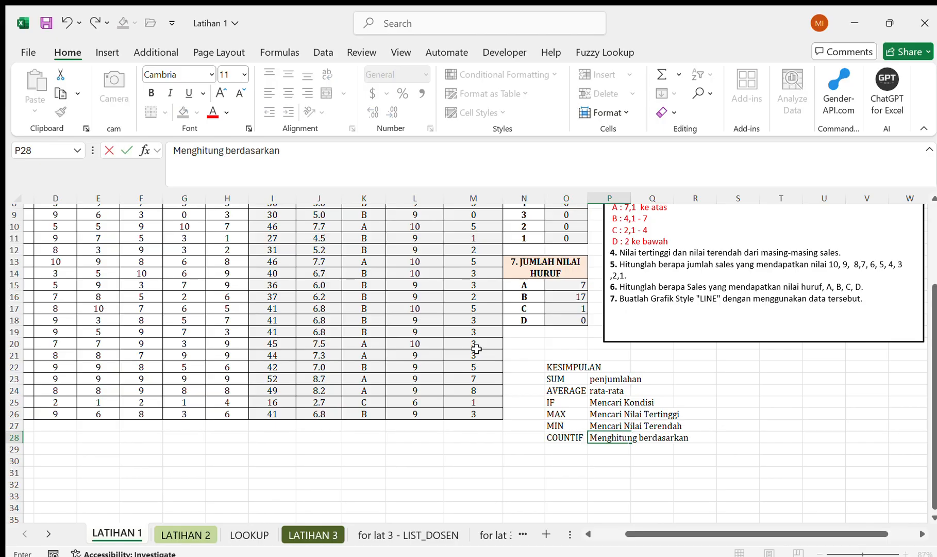
{"action": "type", "text": " Kriteria"}
{"action": "key", "text": "Return"}
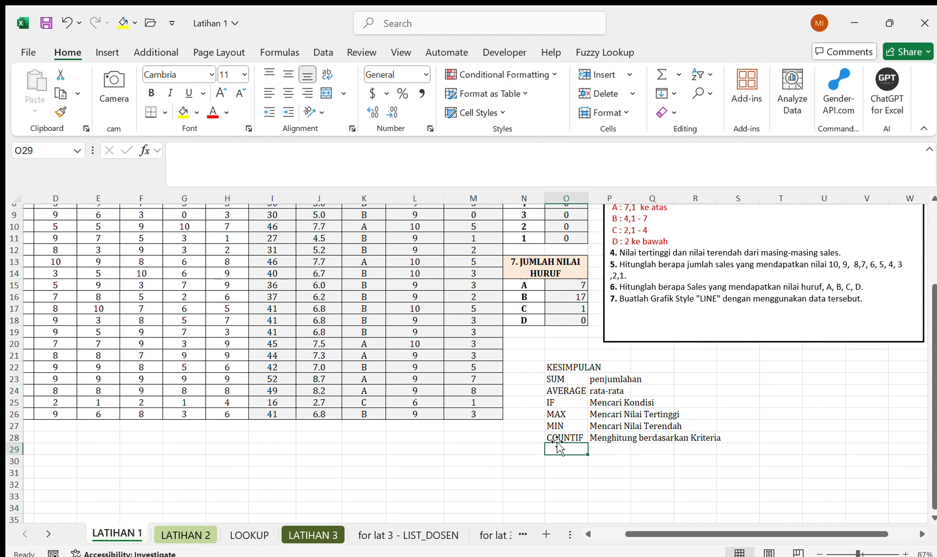
Merge and center the KESIMPULAN heading across O22:P22.
{"action": "scroll", "coordinate": [558, 443], "scroll_direction": "up", "scroll_amount": 2}
{"action": "left_click", "coordinate": [567, 418]}
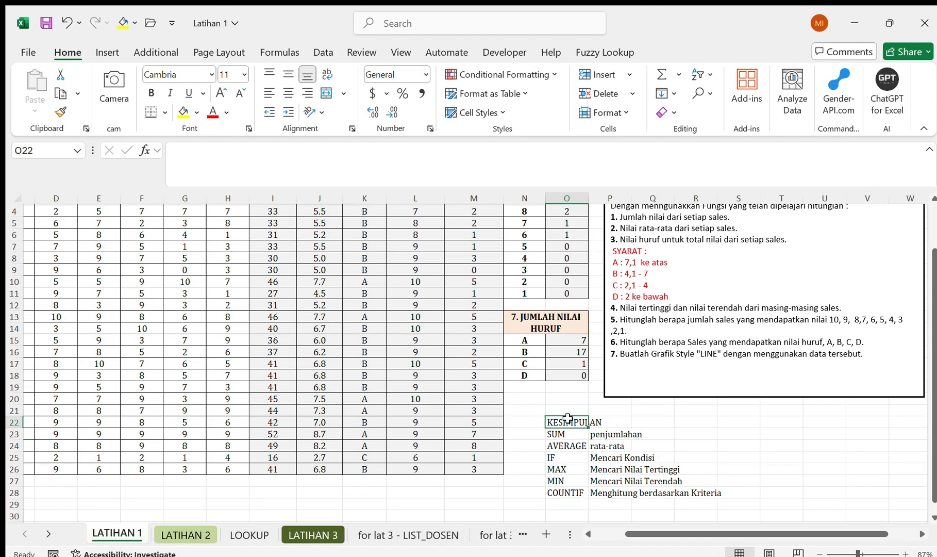
{"action": "left_click_drag", "start_coordinate": [567, 419], "coordinate": [598, 420]}
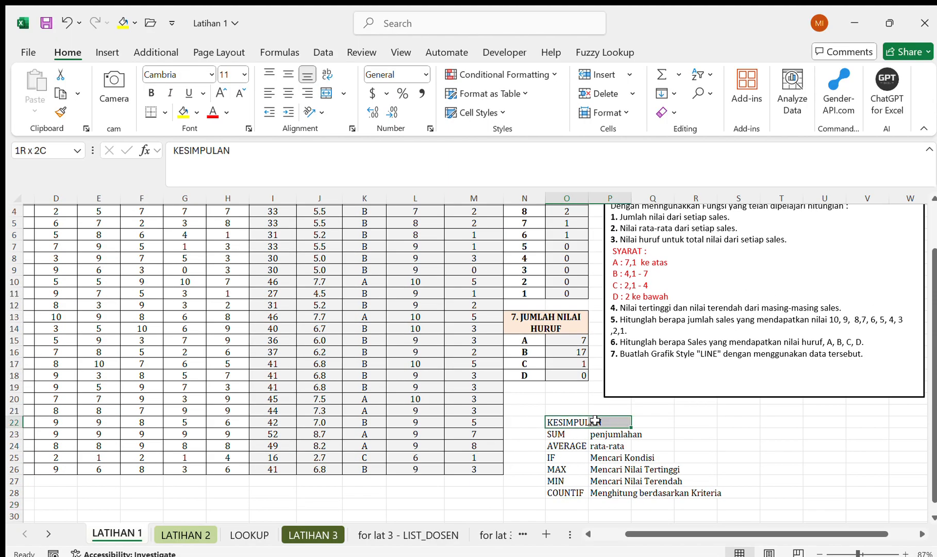
{"action": "left_click", "coordinate": [322, 95]}
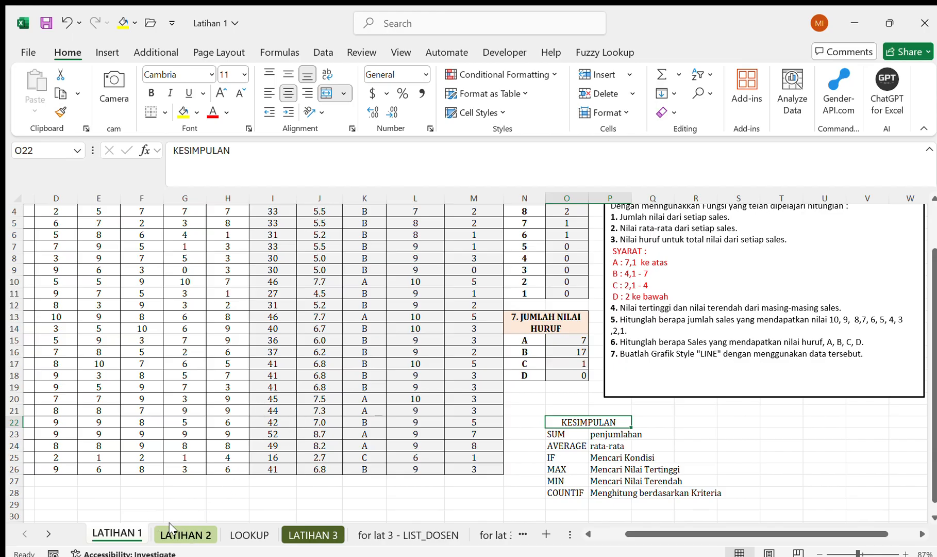
On the LATIHAN 2 sheet, clear the existing KODE UNIT formulas in C2:C11.
{"action": "left_click", "coordinate": [185, 534]}
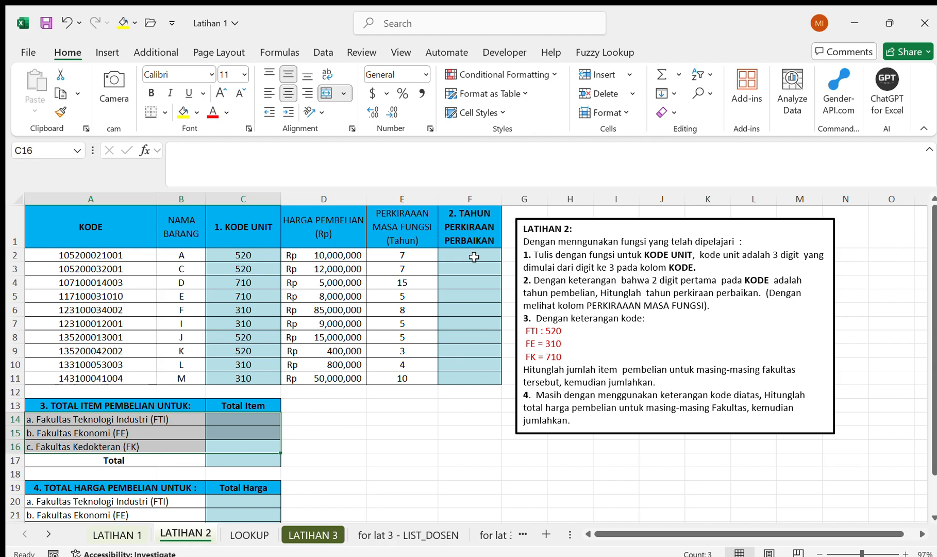
{"action": "left_click", "coordinate": [260, 267]}
{"action": "left_click", "coordinate": [252, 254]}
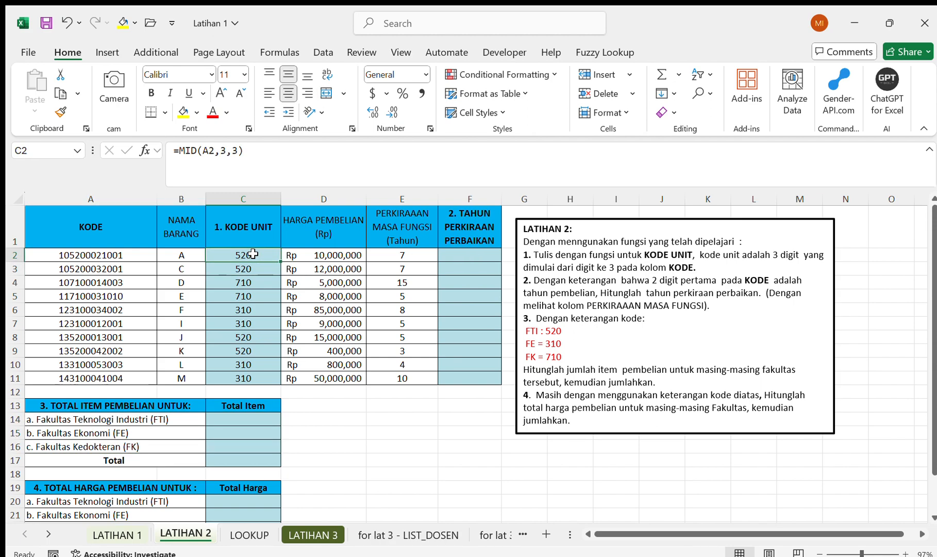
{"action": "left_click_drag", "start_coordinate": [252, 253], "coordinate": [247, 377]}
{"action": "key", "text": "Delete"}
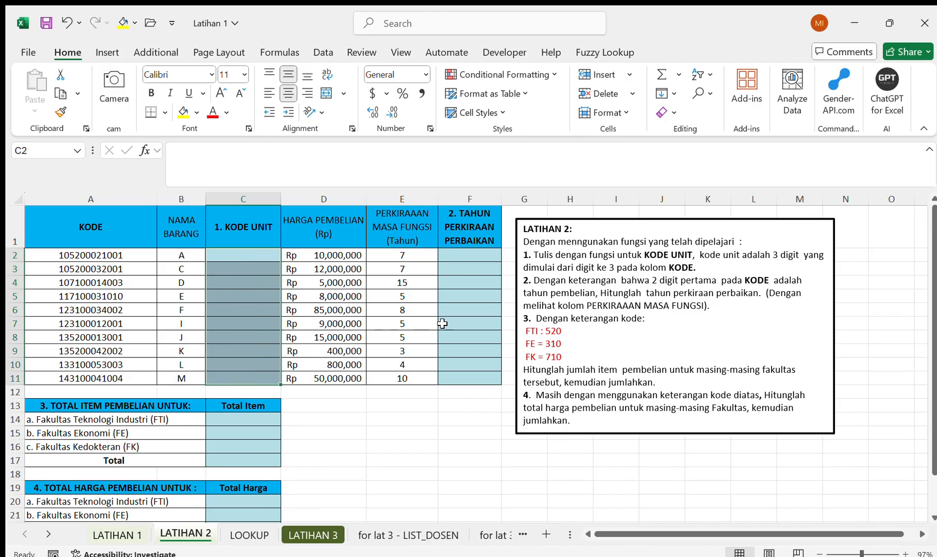
Undo the clearing of the KODE UNIT range C2:C11 and empty the same cells again.
{"action": "left_click", "coordinate": [471, 270]}
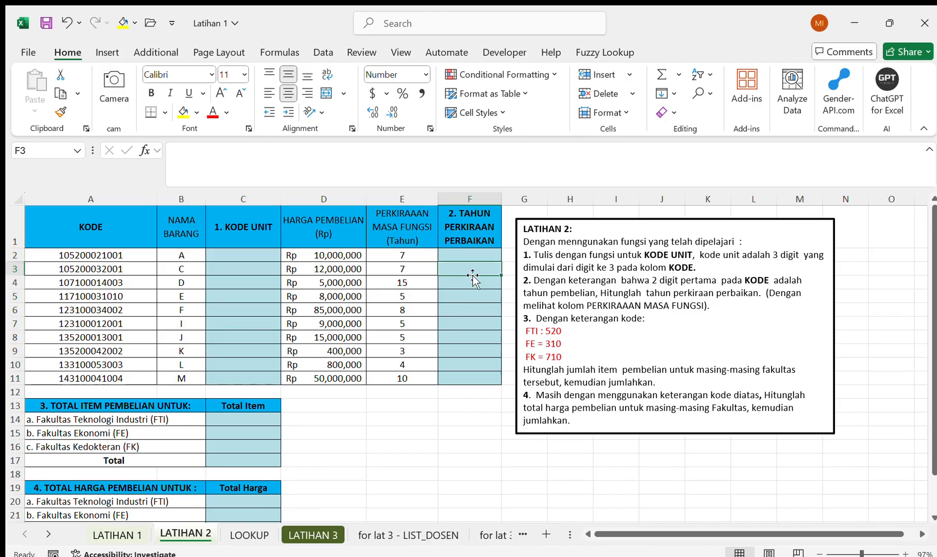
{"action": "left_click", "coordinate": [236, 261]}
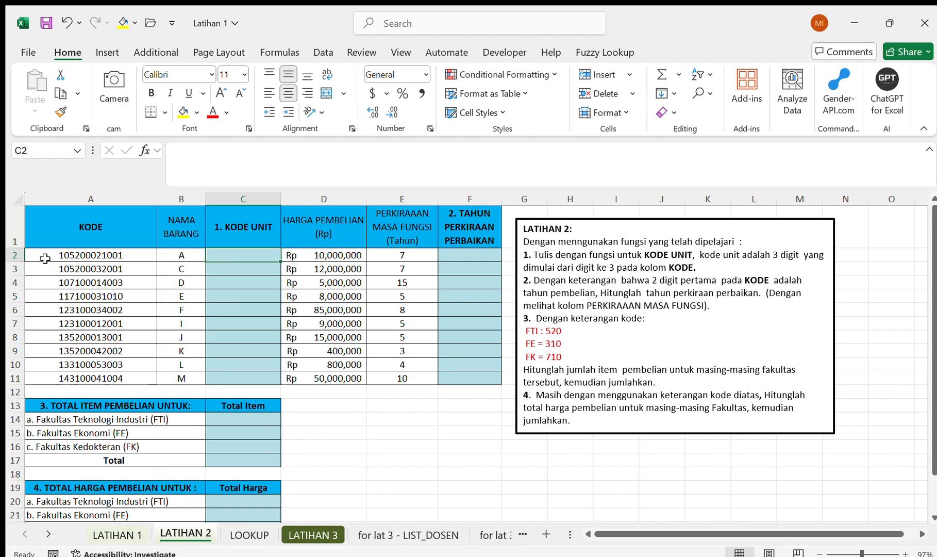
{"action": "key", "text": "ctrl+z"}
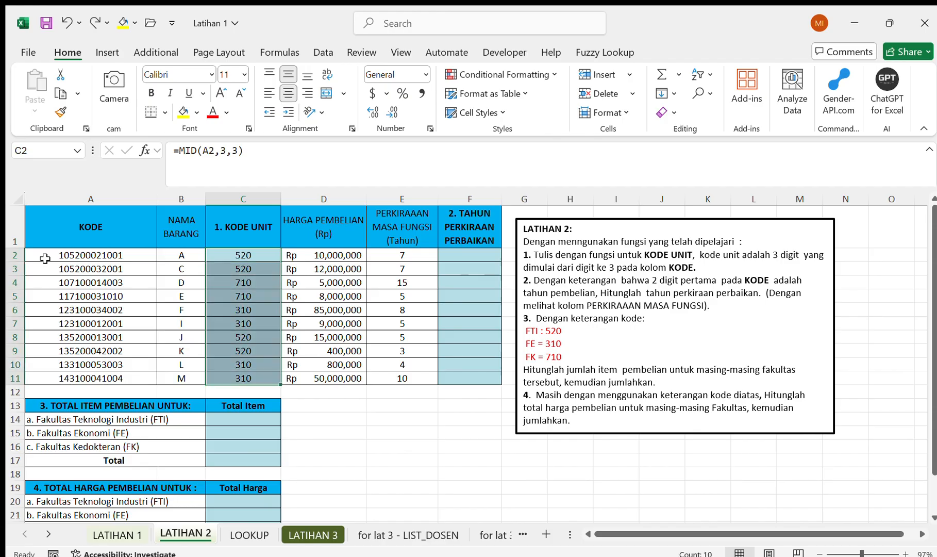
{"action": "key", "text": "Delete"}
{"action": "key", "text": "BackSpace"}
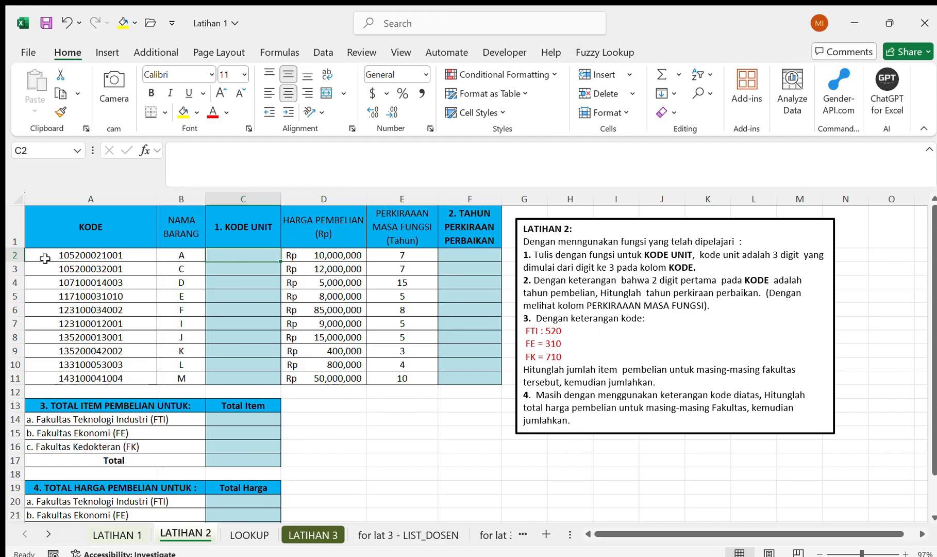
{"action": "type", "text": "=mi"}
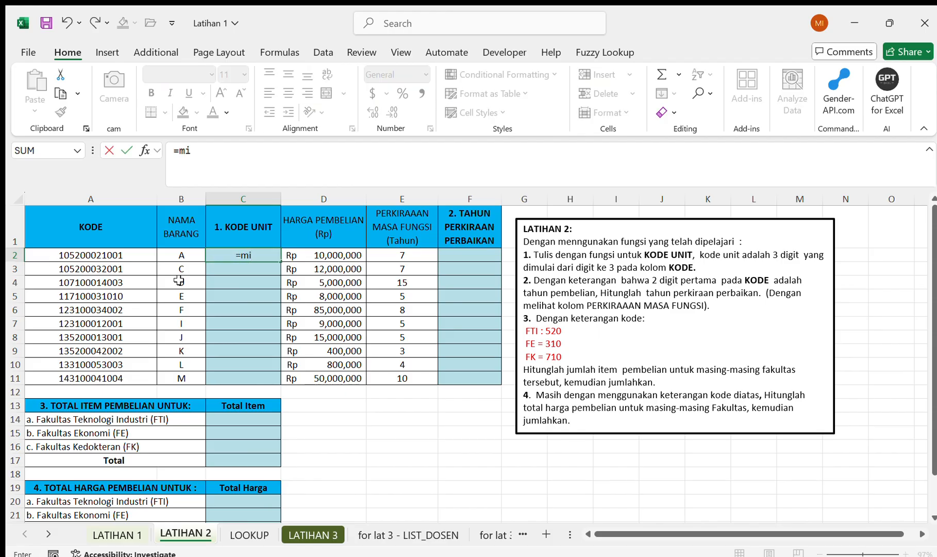
{"action": "key", "text": "BackSpace"}
{"action": "key", "text": "BackSpace"}
{"action": "key", "text": "BackSpace"}
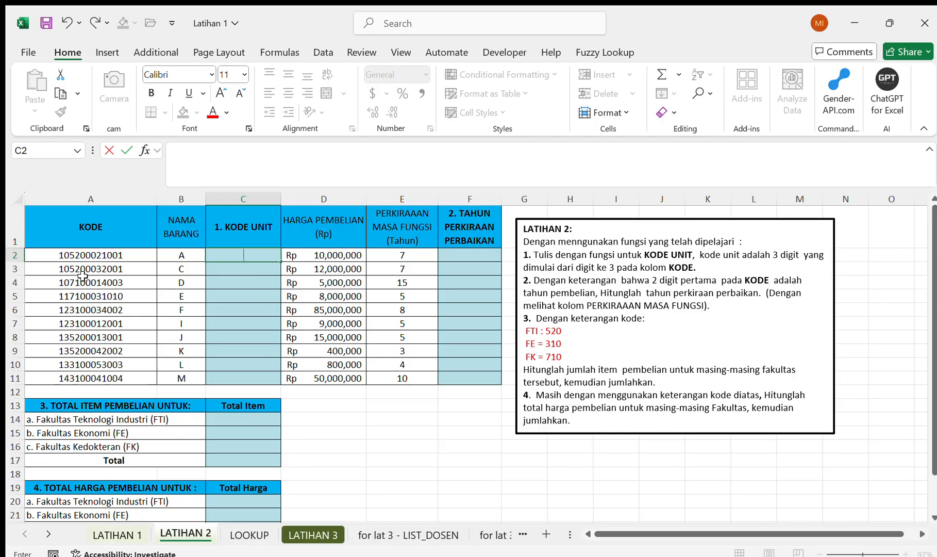
{"action": "scroll", "coordinate": [84, 308], "scroll_direction": "down", "scroll_amount": 2}
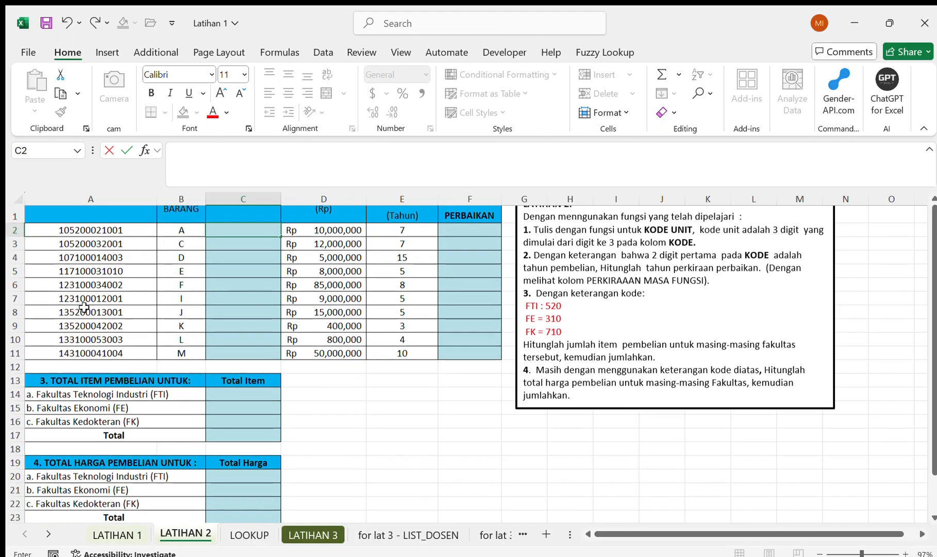
{"action": "scroll", "coordinate": [84, 308], "scroll_direction": "up", "scroll_amount": 2}
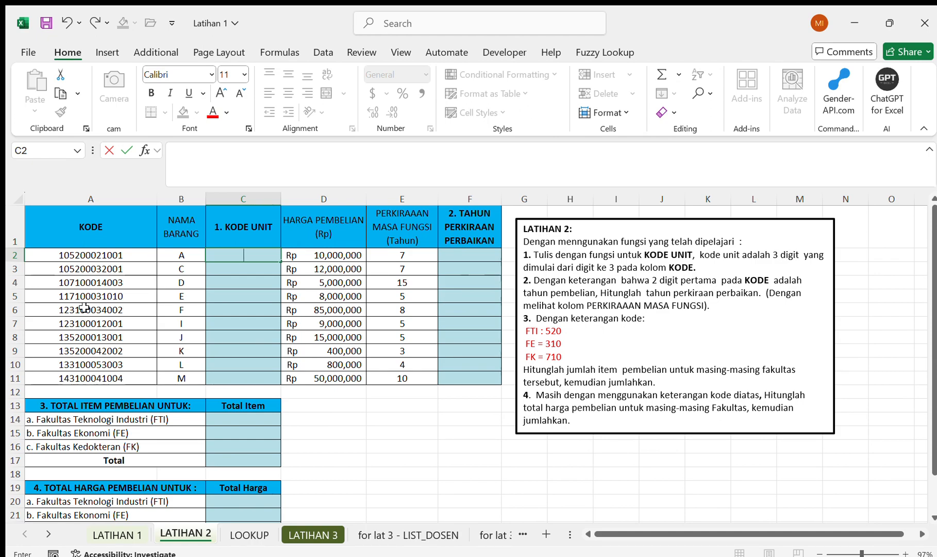
Extract the three-digit unit code for the first item in C2 with =MID(A2,3,3).
{"action": "type", "text": "=mid"}
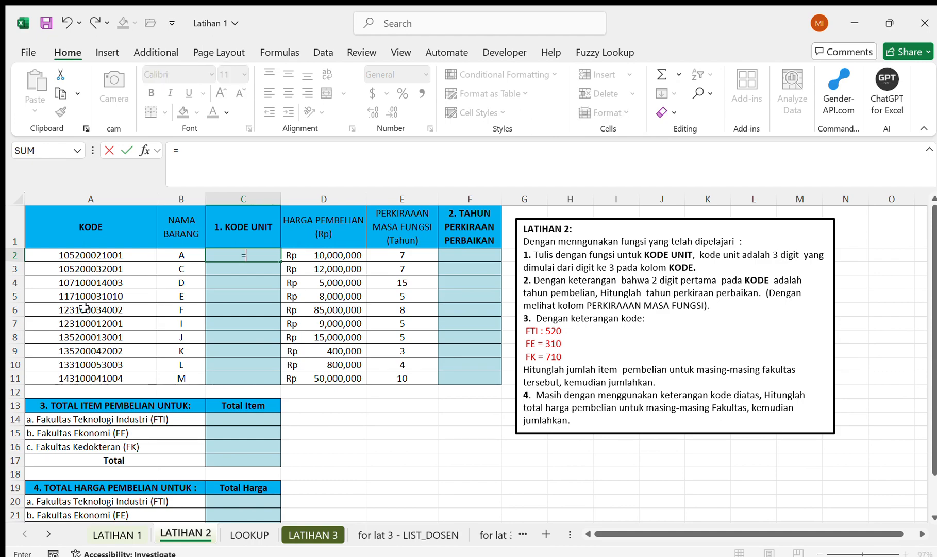
{"action": "key", "text": "Tab"}
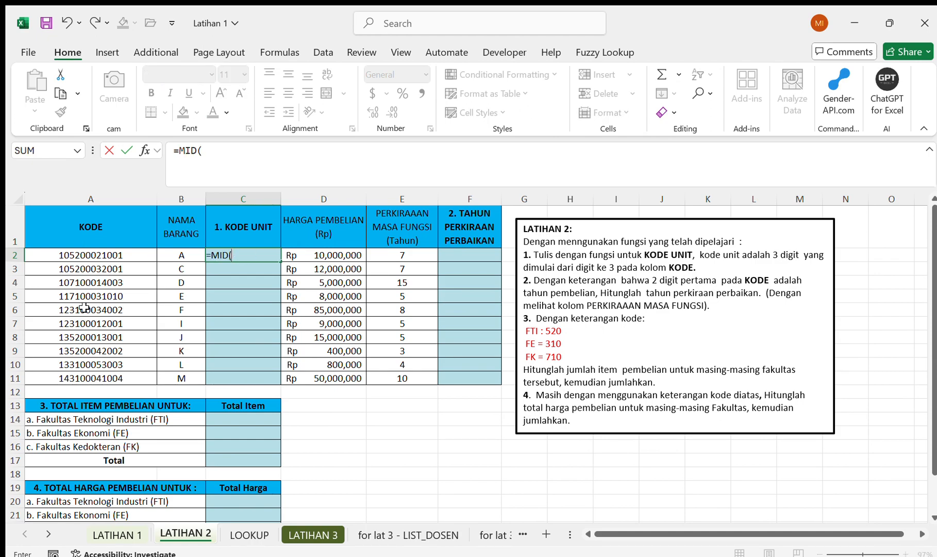
{"action": "left_click", "coordinate": [112, 252]}
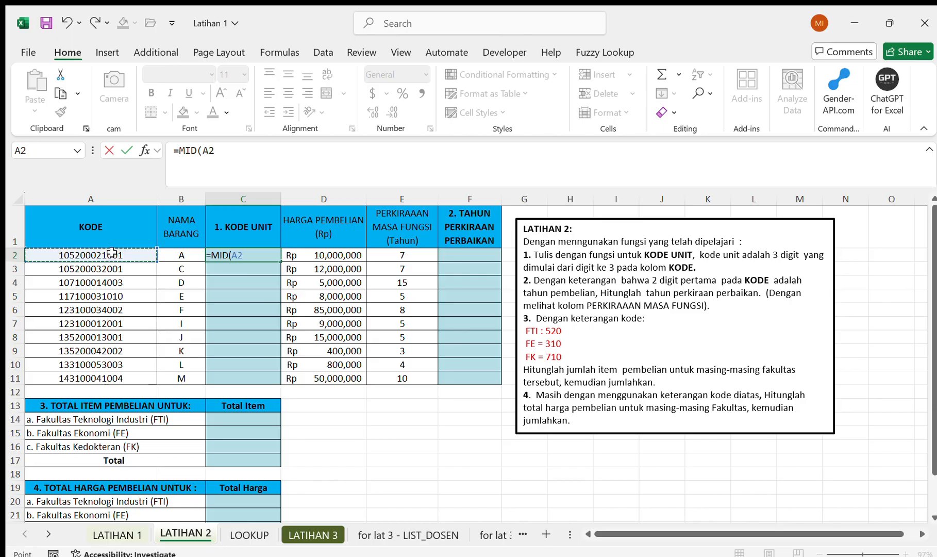
{"action": "type", "text": ",3,3"}
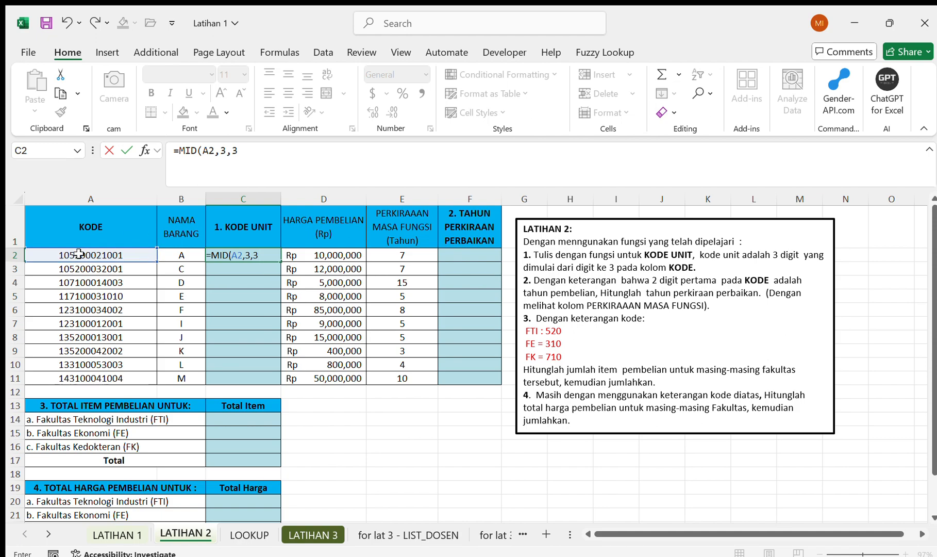
{"action": "type", "text": ")"}
{"action": "key", "text": "Return"}
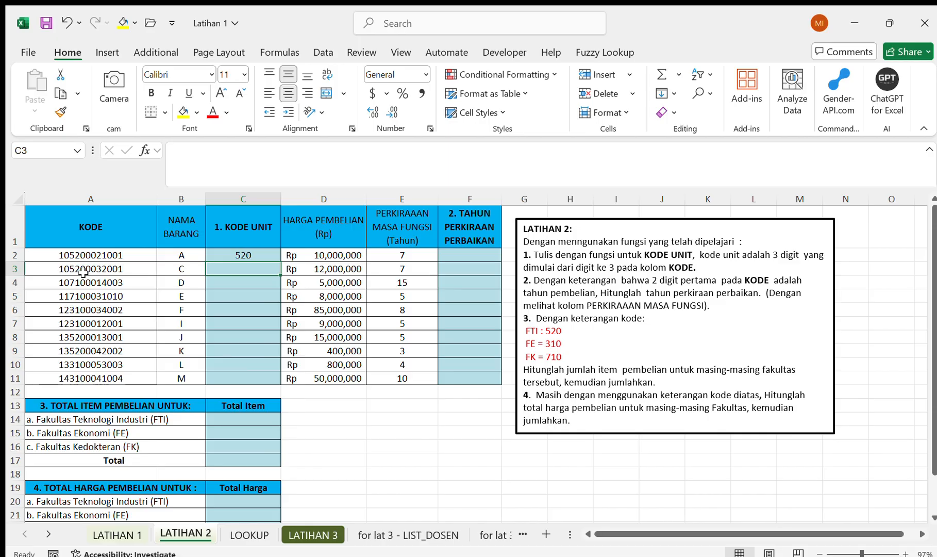
{"action": "left_click", "coordinate": [220, 255]}
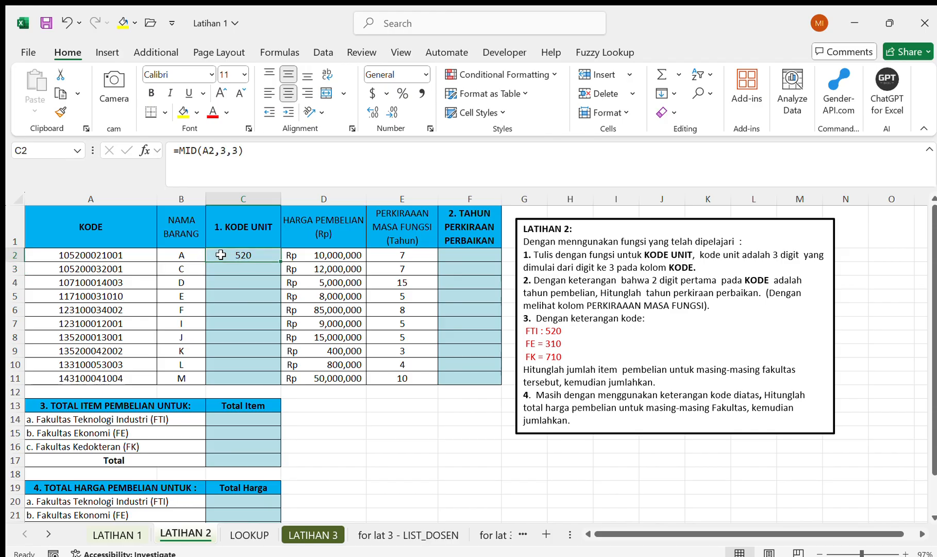
Change the start position in C2's MID formula to 4, making it =MID(A2,4,3).
{"action": "left_click", "coordinate": [228, 150]}
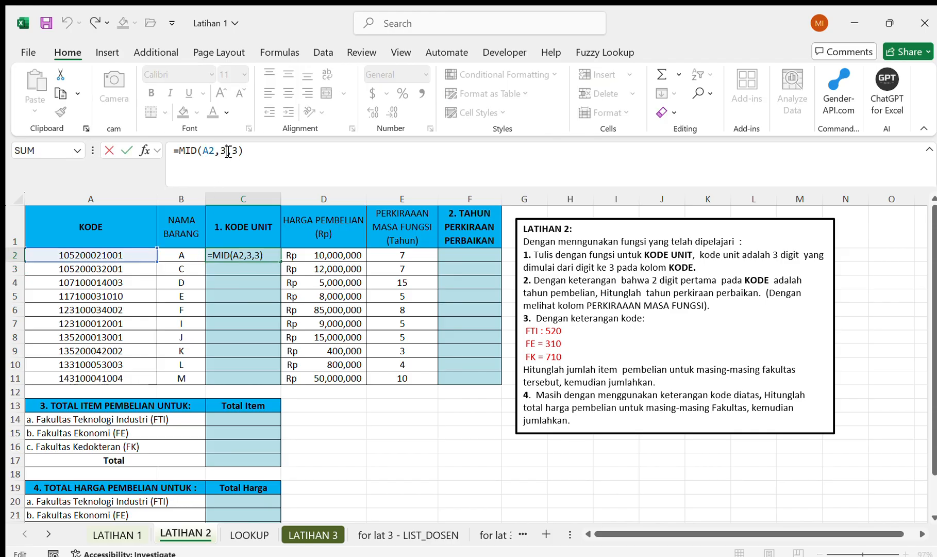
{"action": "key", "text": "BackSpace"}
{"action": "type", "text": "4"}
{"action": "key", "text": "Right"}
{"action": "key", "text": "Right"}
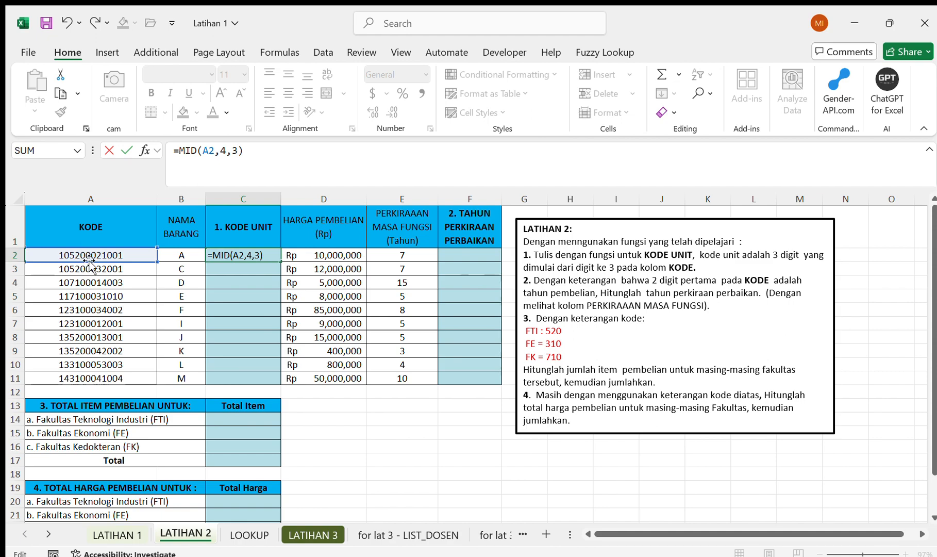
{"action": "key", "text": "ctrl+Return"}
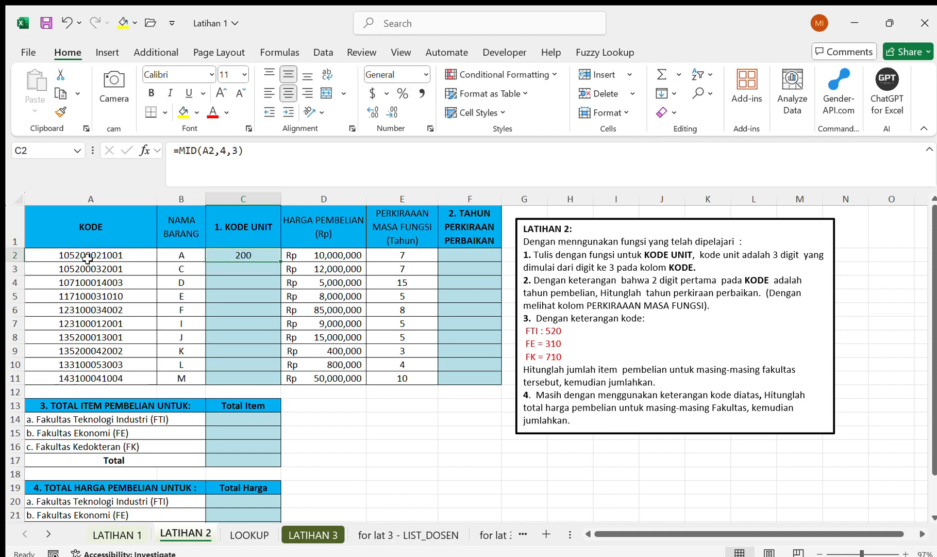
Set the start position in C2's MID formula back to 3.
{"action": "left_click", "coordinate": [229, 151]}
{"action": "key", "text": "BackSpace"}
{"action": "type", "text": "3"}
{"action": "key", "text": "ctrl+Return"}
Fill the KODE UNIT formula from C2 down through C11.
{"action": "key", "text": "shift+Down"}
{"action": "key", "text": "shift+Down"}
{"action": "key", "text": "shift+Down"}
{"action": "key", "text": "shift+Down"}
{"action": "key", "text": "shift+Down"}
{"action": "key", "text": "shift+Down"}
{"action": "key", "text": "shift+Down"}
{"action": "key", "text": "shift+Down"}
{"action": "key", "text": "shift+Down"}
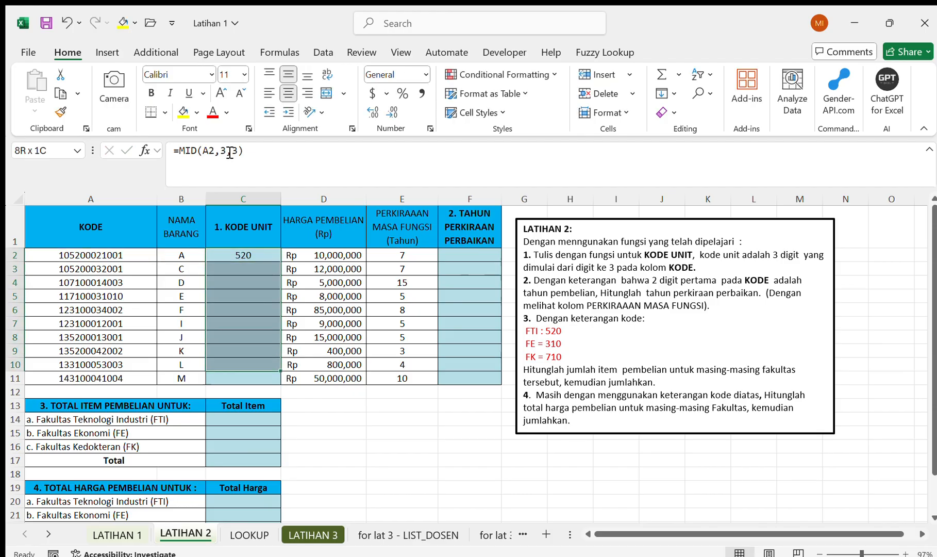
{"action": "key", "text": "ctrl+d"}
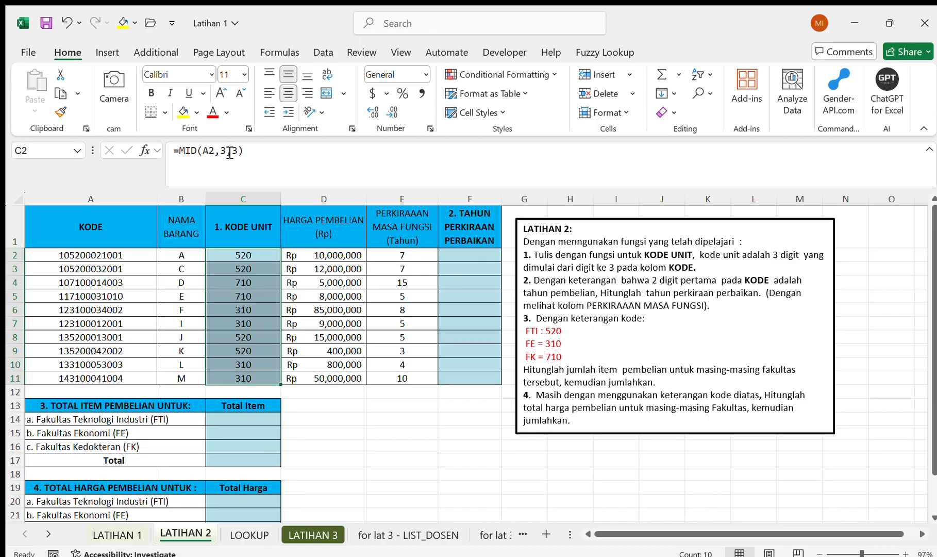
{"action": "left_click", "coordinate": [240, 282]}
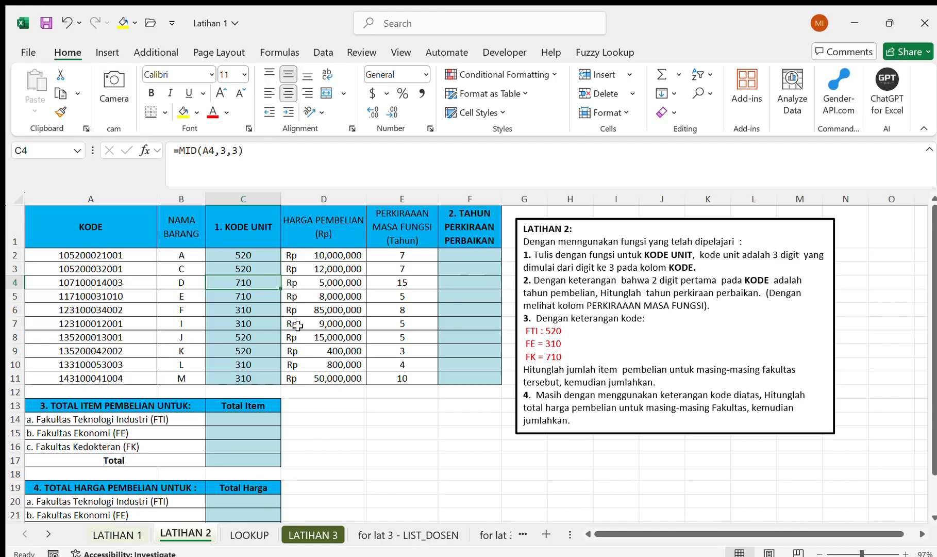
{"action": "left_click", "coordinate": [330, 254]}
{"action": "key", "text": "Right"}
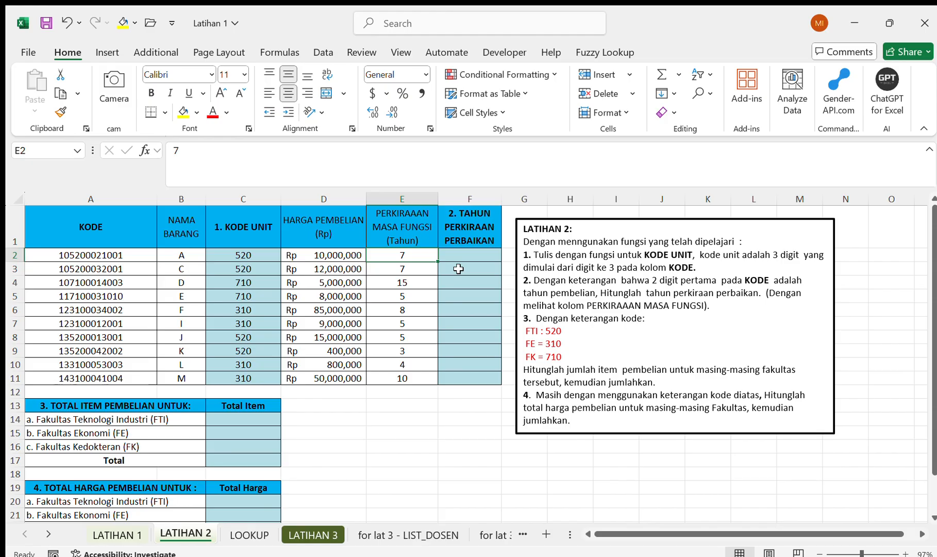
{"action": "left_click", "coordinate": [394, 218]}
Extract the second digit of the first item's KODE in F2 with =MID(A2,2,1).
{"action": "left_click", "coordinate": [456, 253]}
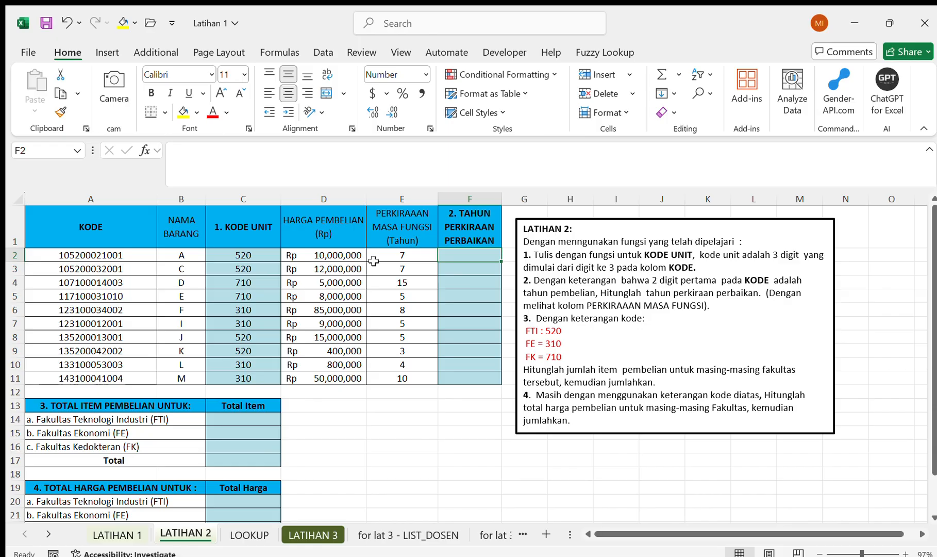
{"action": "type", "text": "="}
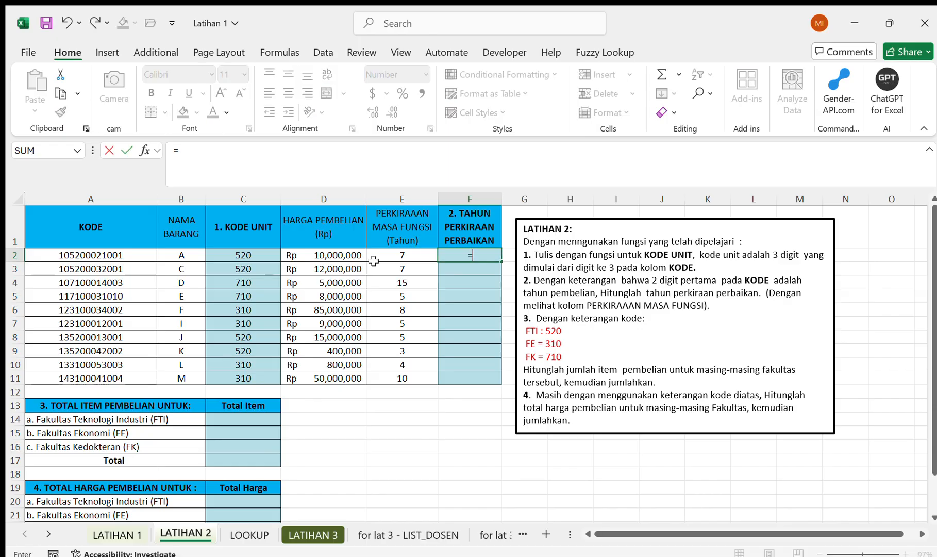
{"action": "type", "text": "mi"}
{"action": "key", "text": "Tab"}
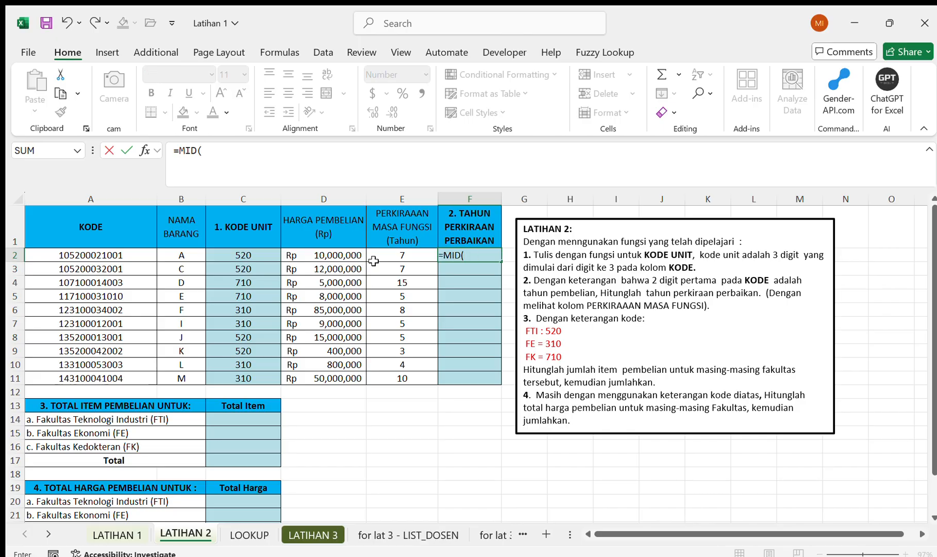
{"action": "left_click", "coordinate": [131, 256]}
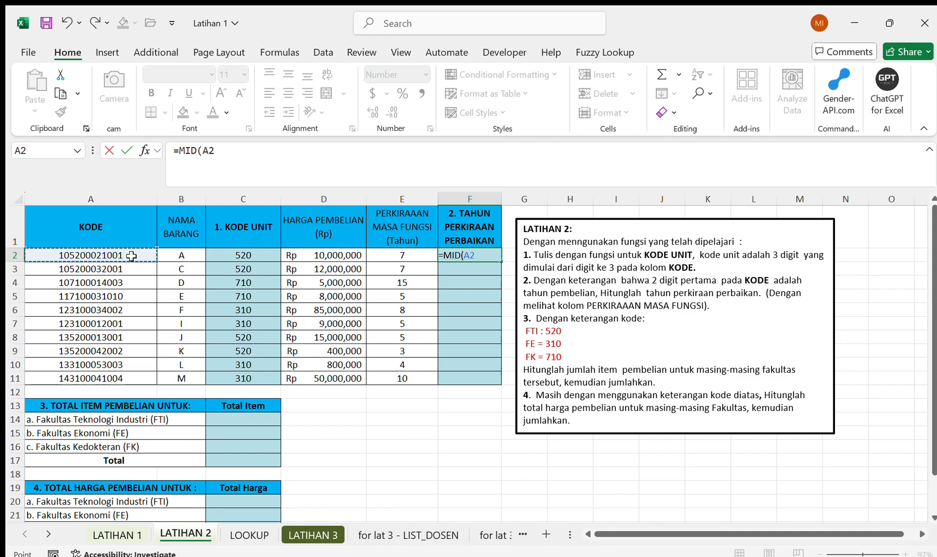
{"action": "type", "text": "m"}
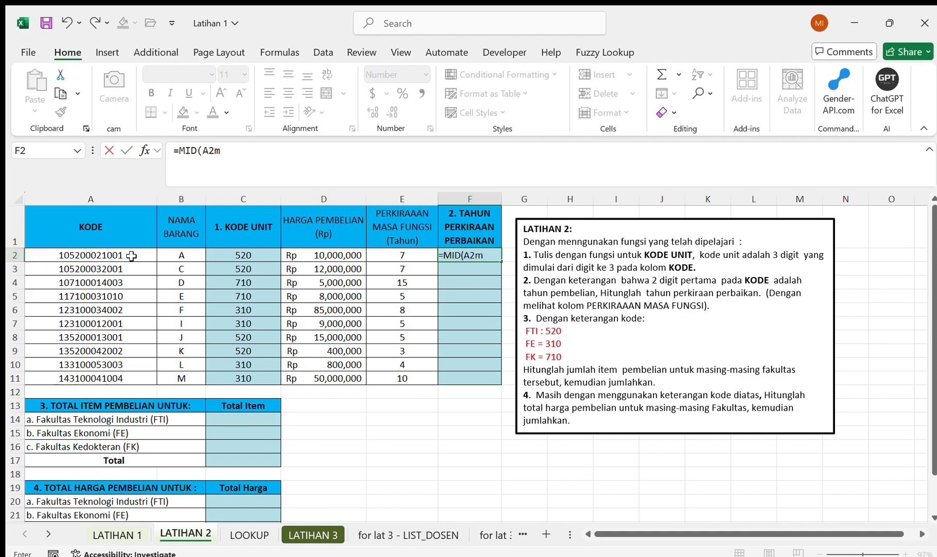
{"action": "key", "text": "BackSpace"}
{"action": "type", "text": ",2,1"}
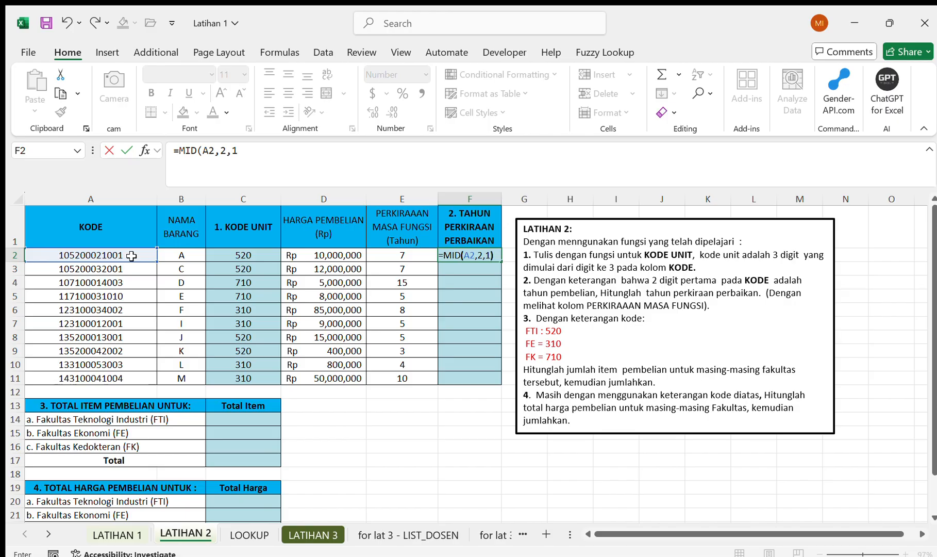
{"action": "type", "text": ")"}
{"action": "key", "text": "ctrl+Return"}
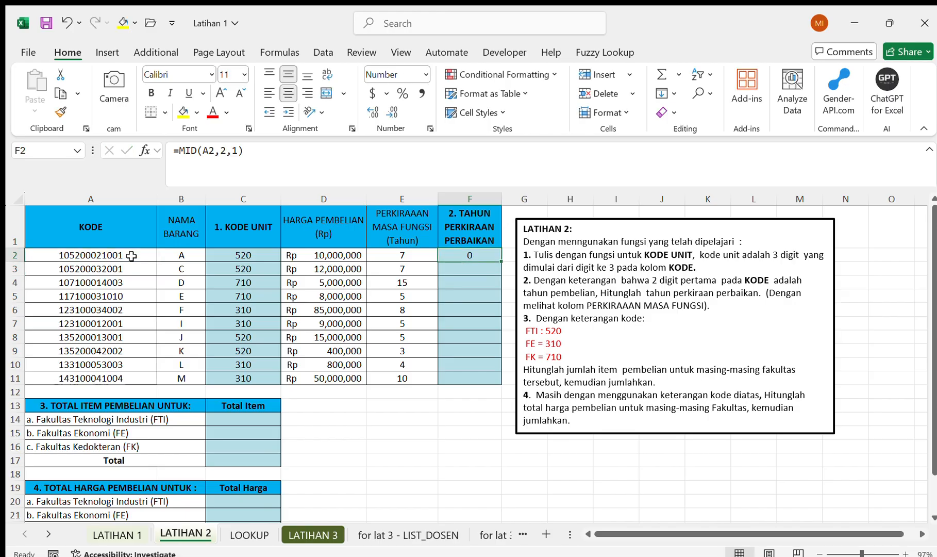
{"action": "key", "text": "shift+Down"}
{"action": "key", "text": "shift+Down"}
{"action": "key", "text": "shift+Down"}
{"action": "key", "text": "shift+Down"}
{"action": "key", "text": "shift+Down"}
{"action": "key", "text": "shift+Down"}
{"action": "key", "text": "shift+Down"}
{"action": "key", "text": "shift+Down"}
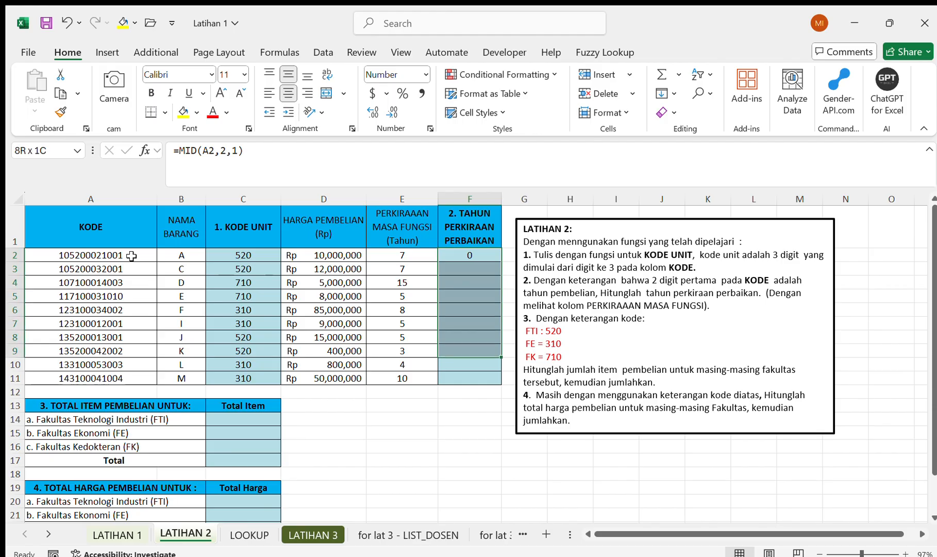
{"action": "key", "text": "shift+Down"}
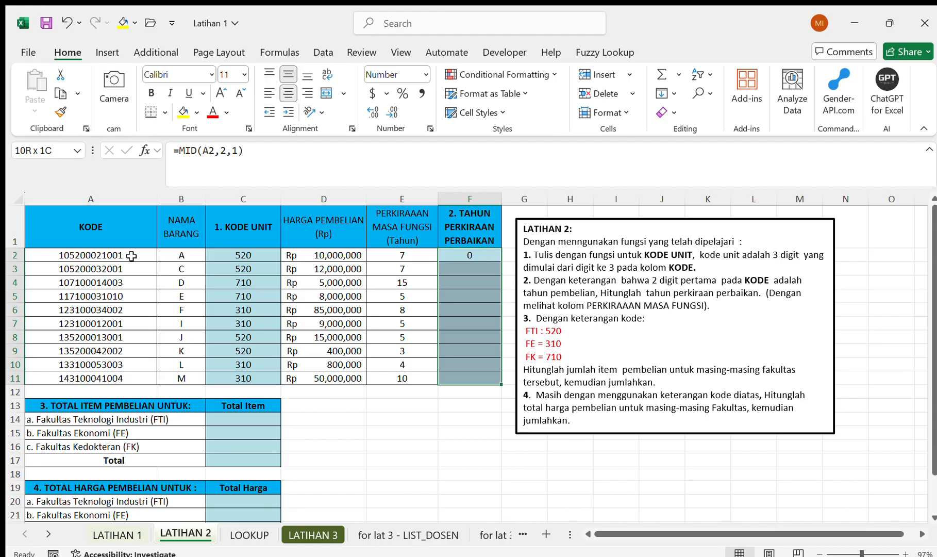
{"action": "key", "text": "Up"}
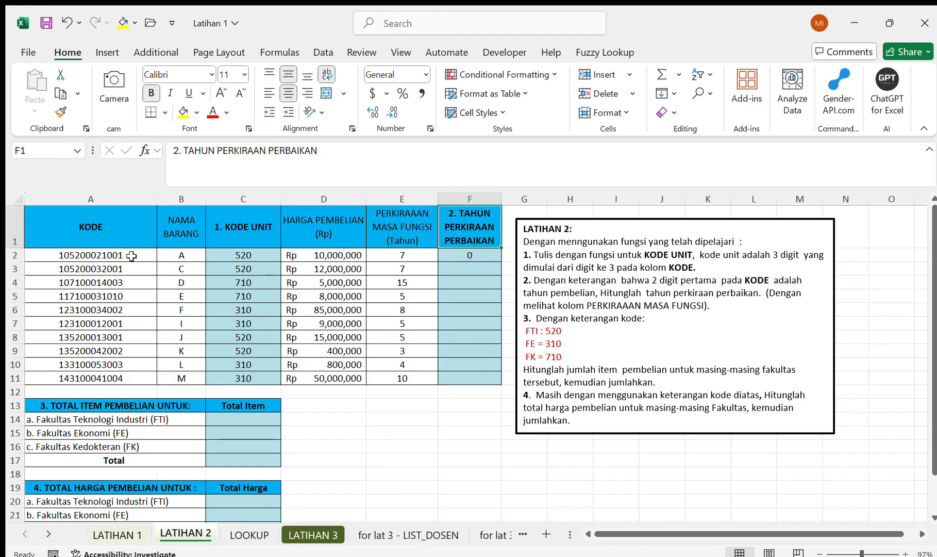
{"action": "key", "text": "Down"}
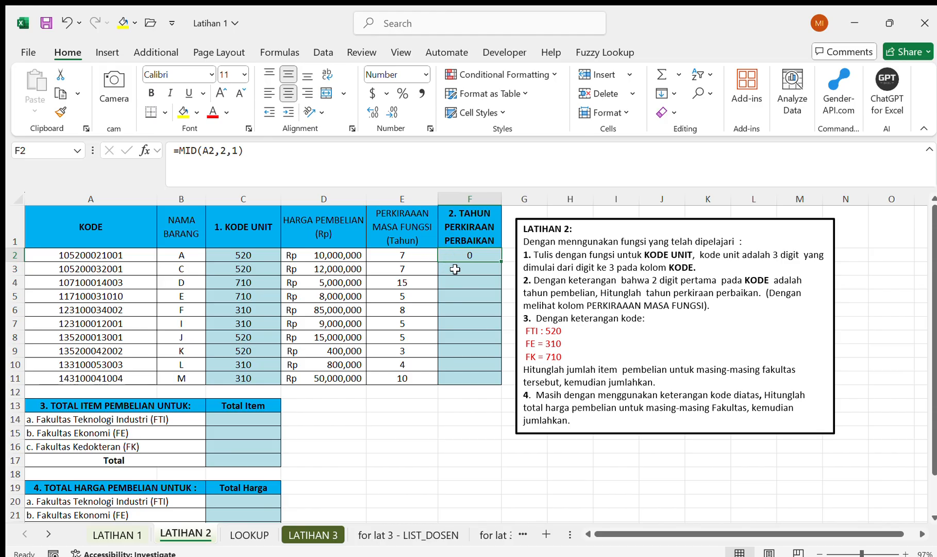
Subtract the extracted digit from the first item's service life in F2, making the formula =E2-MID(A2,2,1).
{"action": "left_click", "coordinate": [180, 154]}
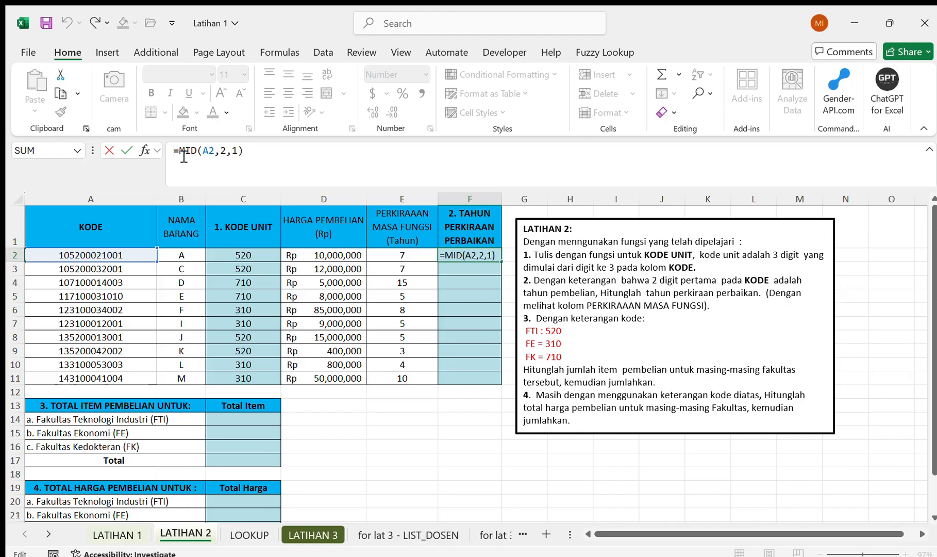
{"action": "left_click", "coordinate": [387, 256]}
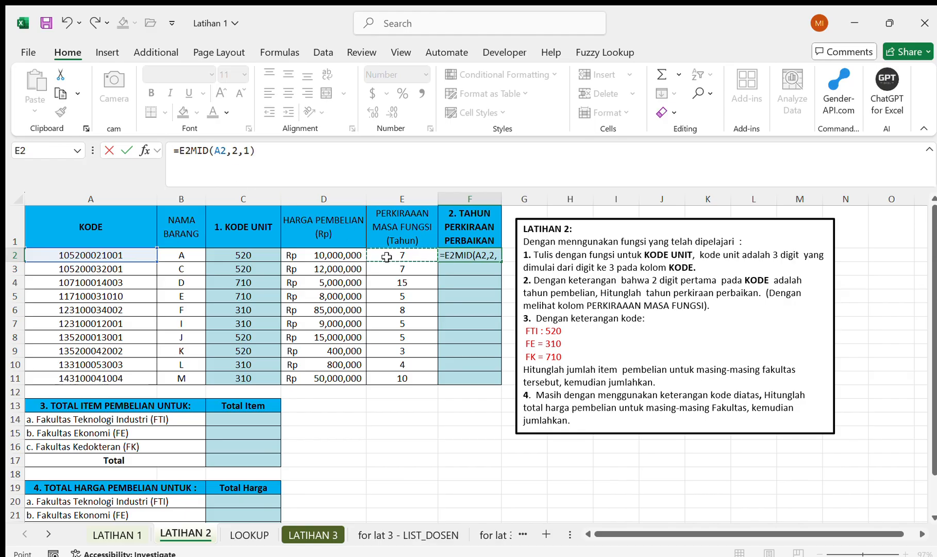
{"action": "type", "text": "-"}
{"action": "key", "text": "Return"}
{"action": "key", "text": "Up"}
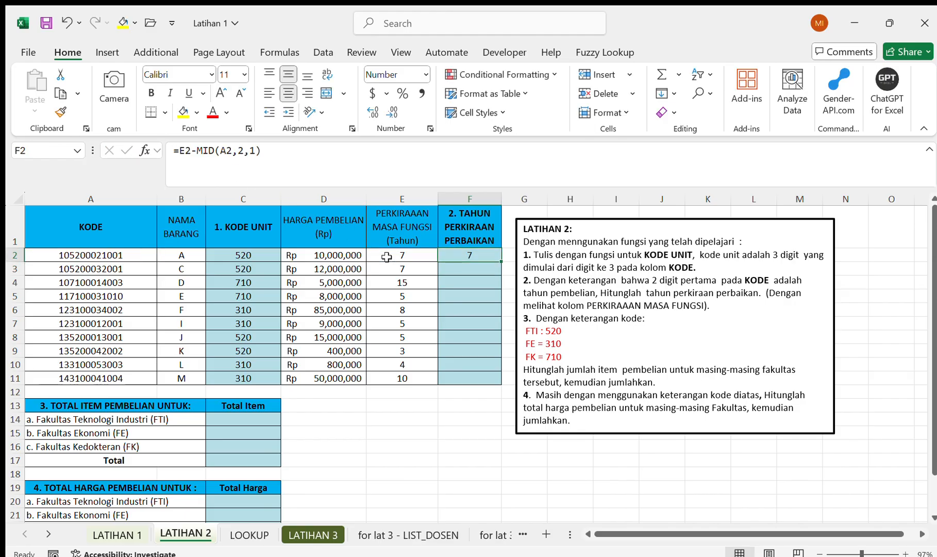
Fill the TAHUN PERKIRAAN PERBAIKAN formula from F2 down through F11.
{"action": "key", "text": "shift+Down"}
{"action": "key", "text": "shift+Down"}
{"action": "key", "text": "shift+Down"}
{"action": "key", "text": "shift+Down"}
{"action": "key", "text": "shift+Down"}
{"action": "key", "text": "shift+Down"}
{"action": "key", "text": "shift+Down"}
{"action": "key", "text": "shift+Down"}
{"action": "key", "text": "shift+Down"}
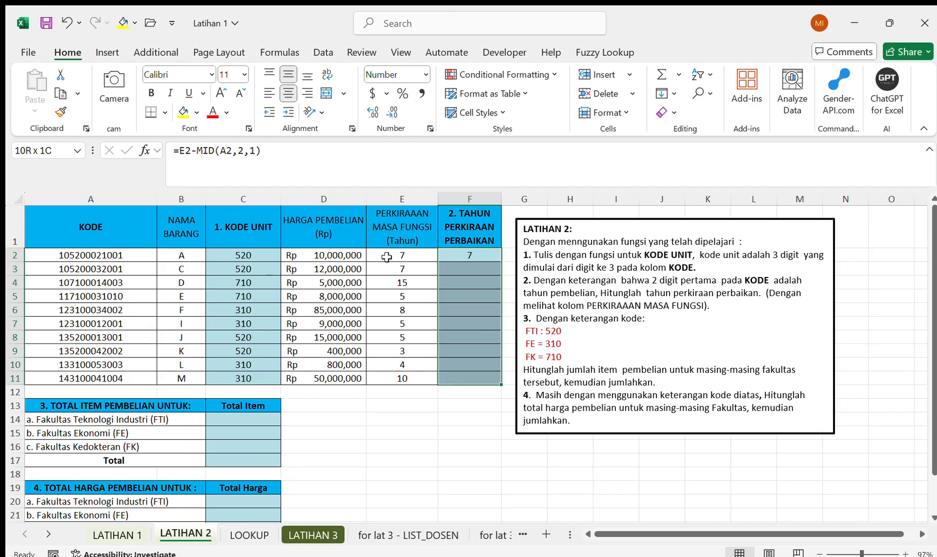
{"action": "key", "text": "ctrl+d"}
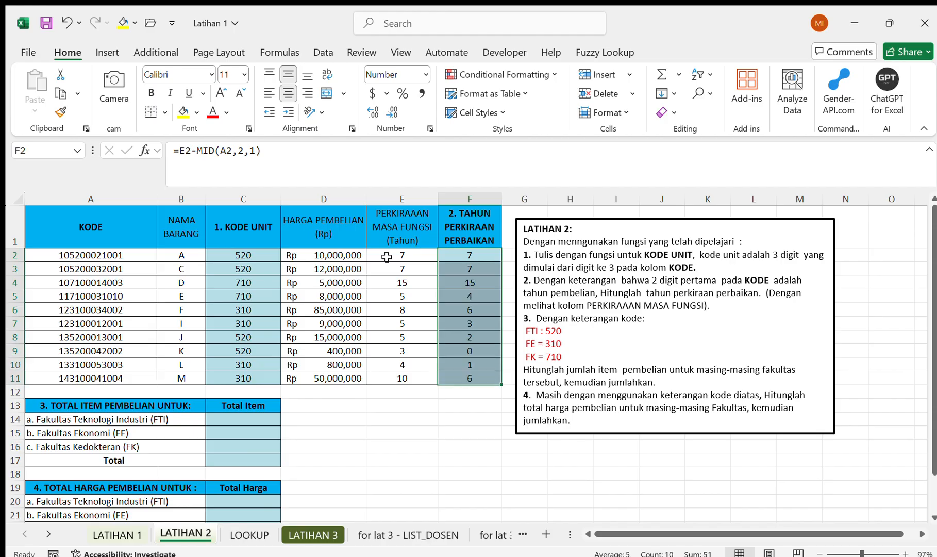
{"action": "left_click", "coordinate": [447, 309]}
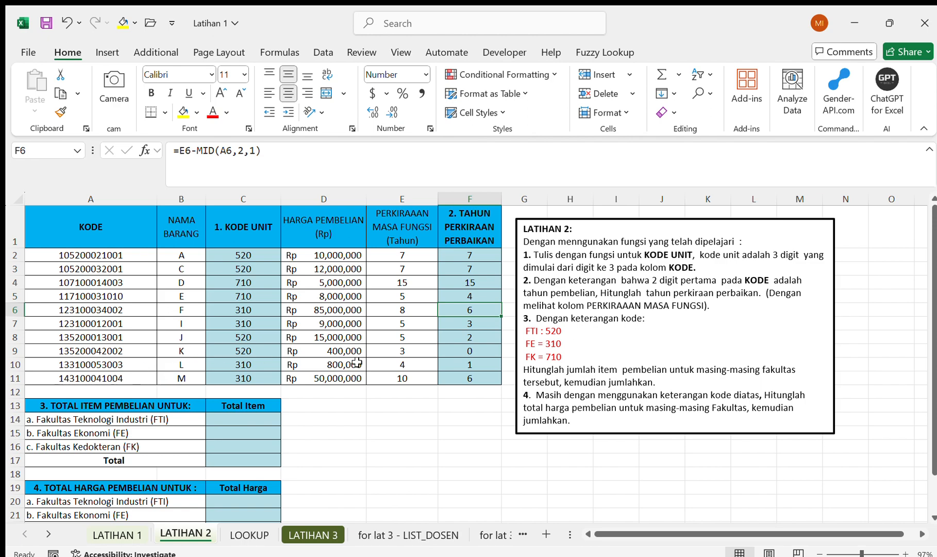
{"action": "scroll", "coordinate": [270, 361], "scroll_direction": "down", "scroll_amount": 1}
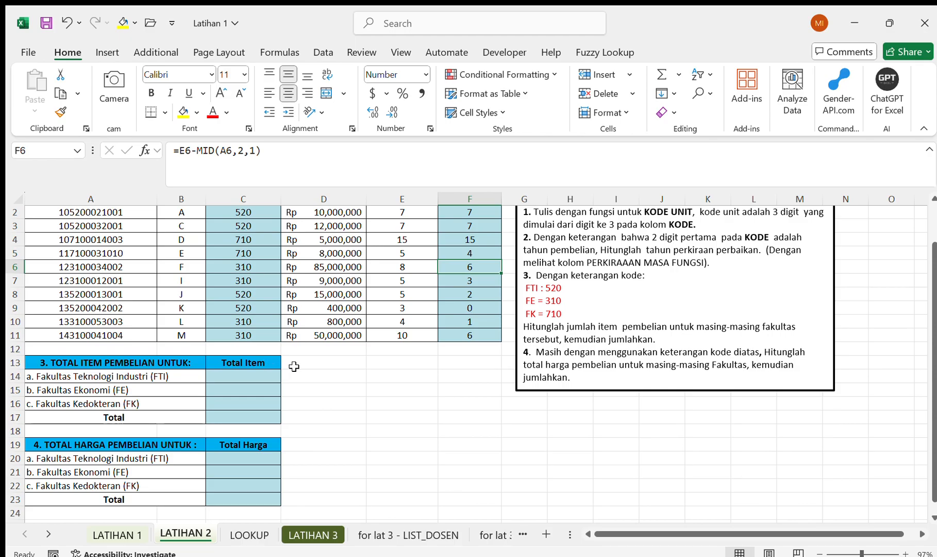
{"action": "scroll", "coordinate": [261, 386], "scroll_direction": "up", "scroll_amount": 1}
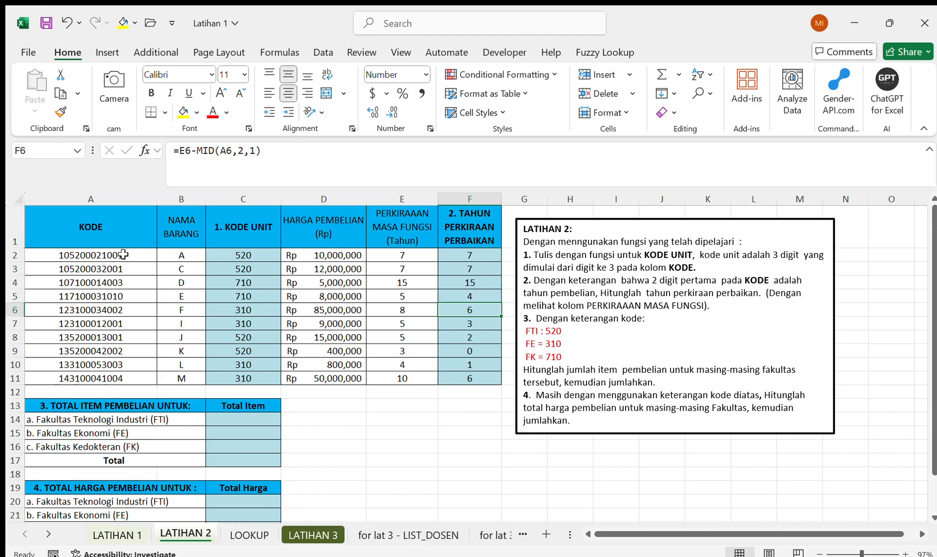
{"action": "left_click_drag", "start_coordinate": [127, 255], "coordinate": [125, 379]}
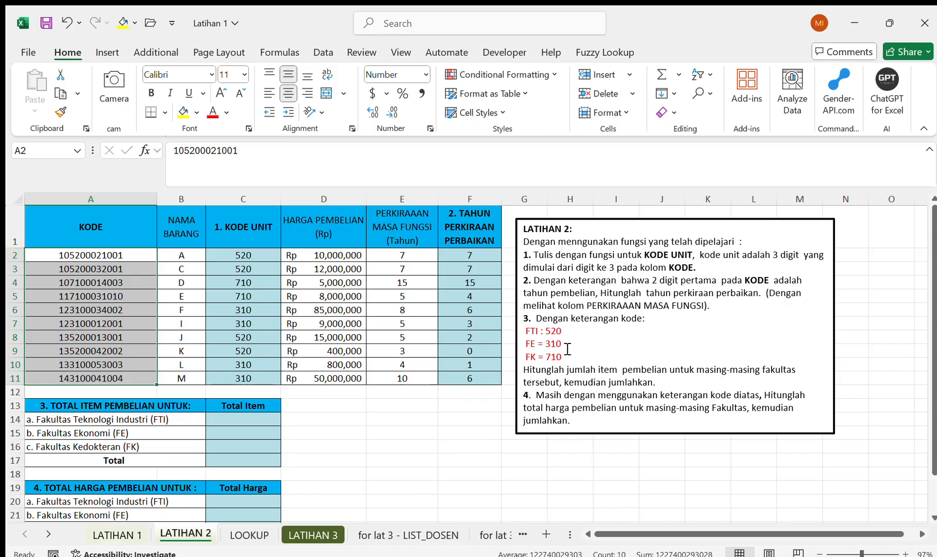
Count the purchased items of Fakultas Teknologi Industri in C14 with =COUNTIF($C$2:$C$11,520).
{"action": "left_click", "coordinate": [244, 418]}
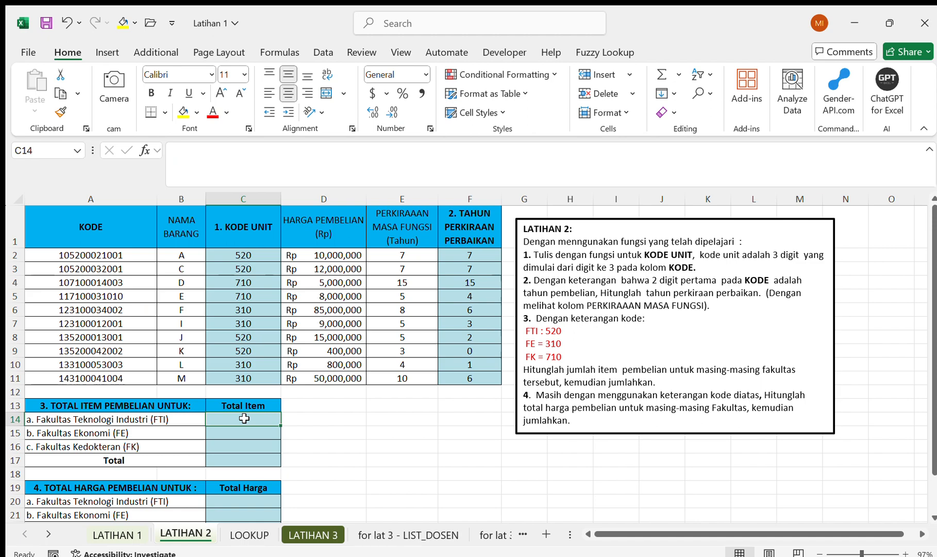
{"action": "type", "text": "="}
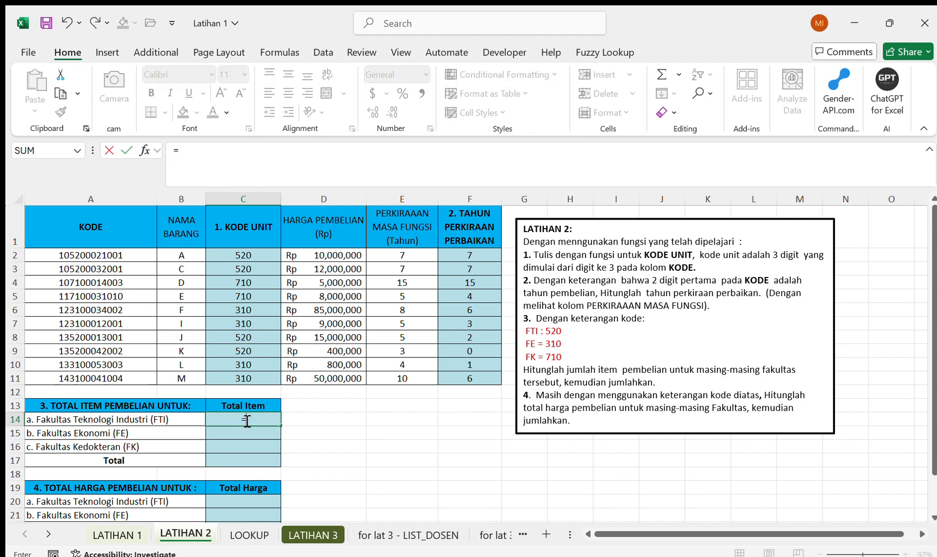
{"action": "type", "text": "coun"}
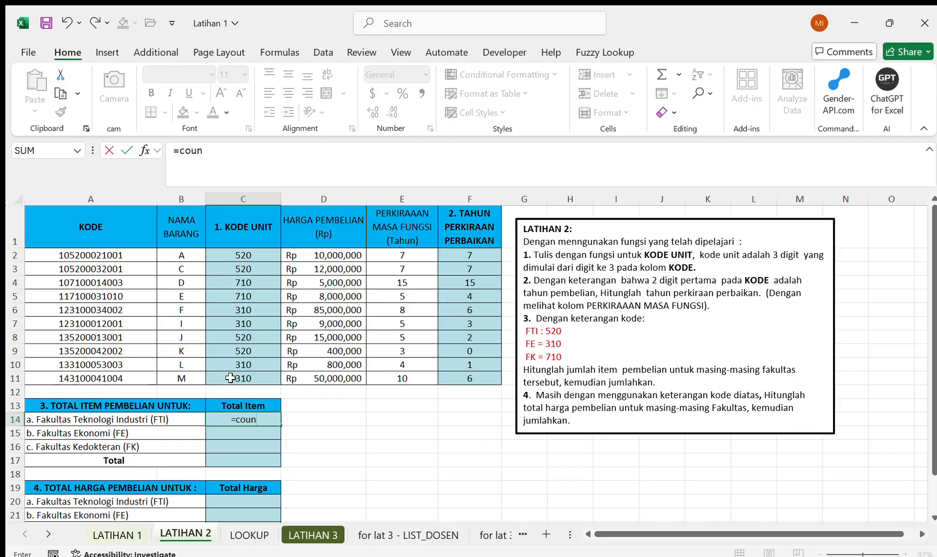
{"action": "type", "text": "t"}
{"action": "key", "text": "Tab"}
{"action": "key", "text": "BackSpace"}
{"action": "type", "text": "IF("}
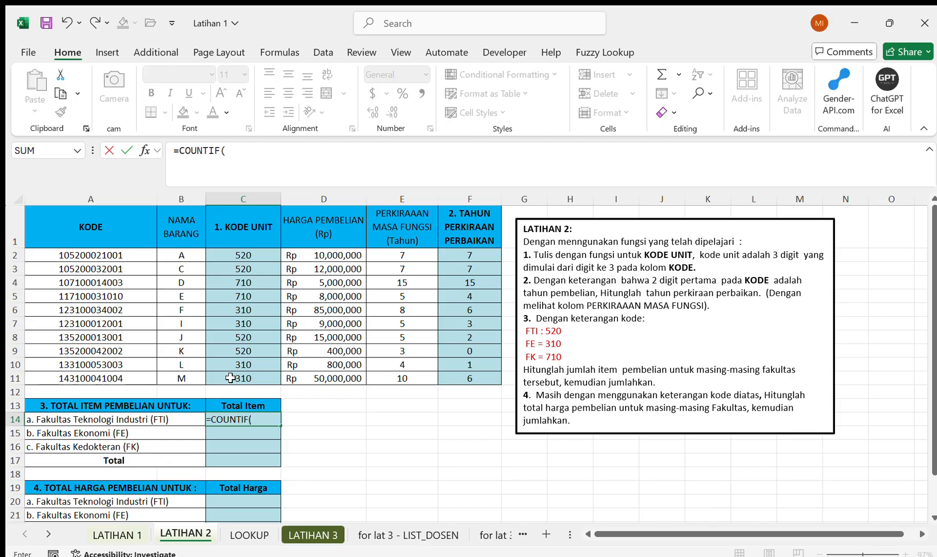
{"action": "left_click_drag", "start_coordinate": [252, 255], "coordinate": [267, 372]}
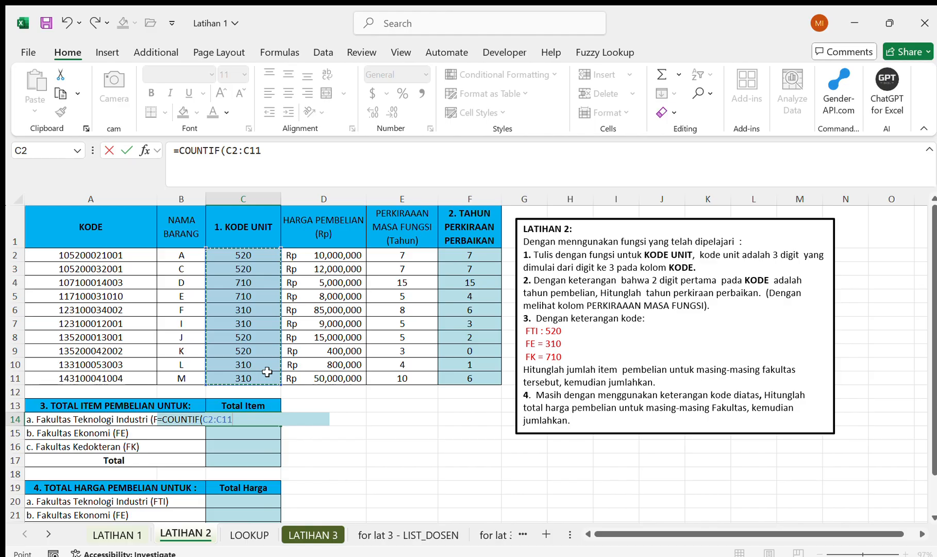
{"action": "key", "text": "F4"}
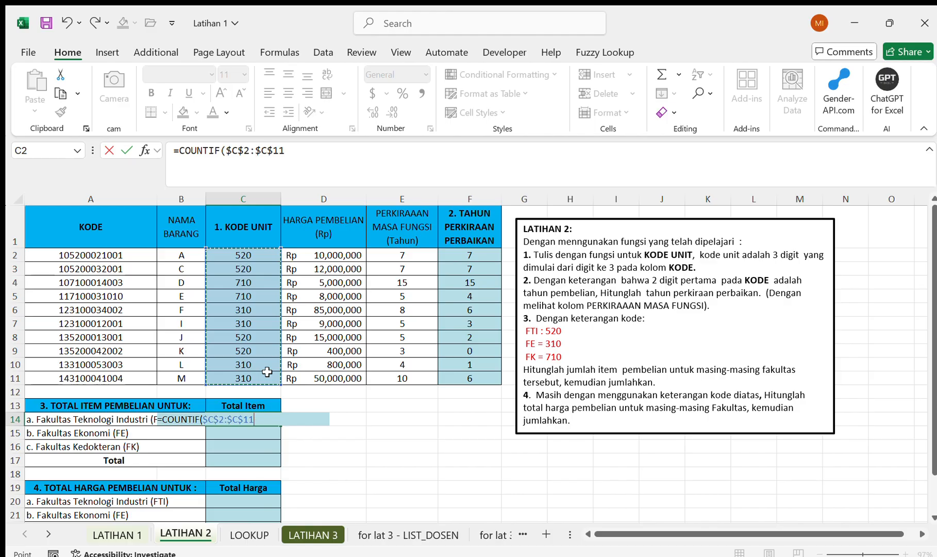
{"action": "type", "text": ","}
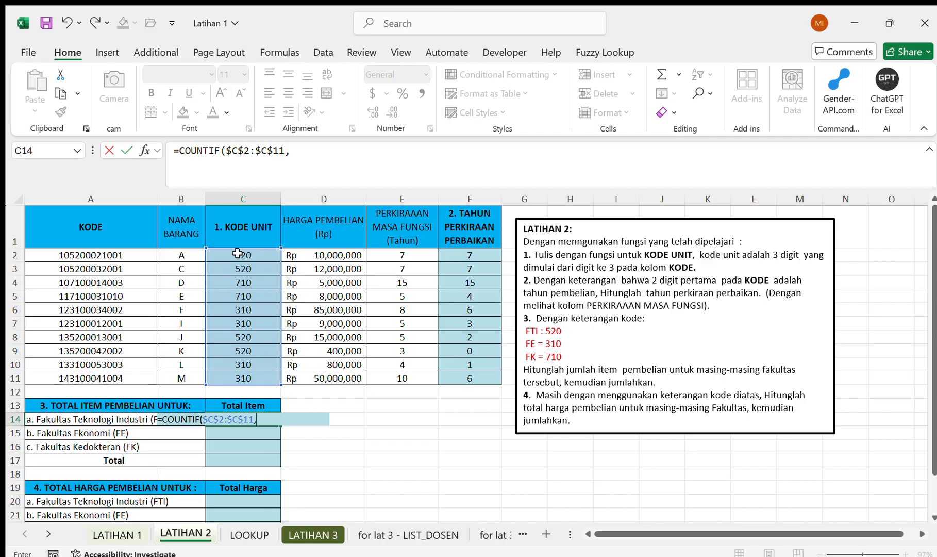
{"action": "type", "text": "520)"}
{"action": "key", "text": "Return"}
{"action": "key", "text": "Up"}
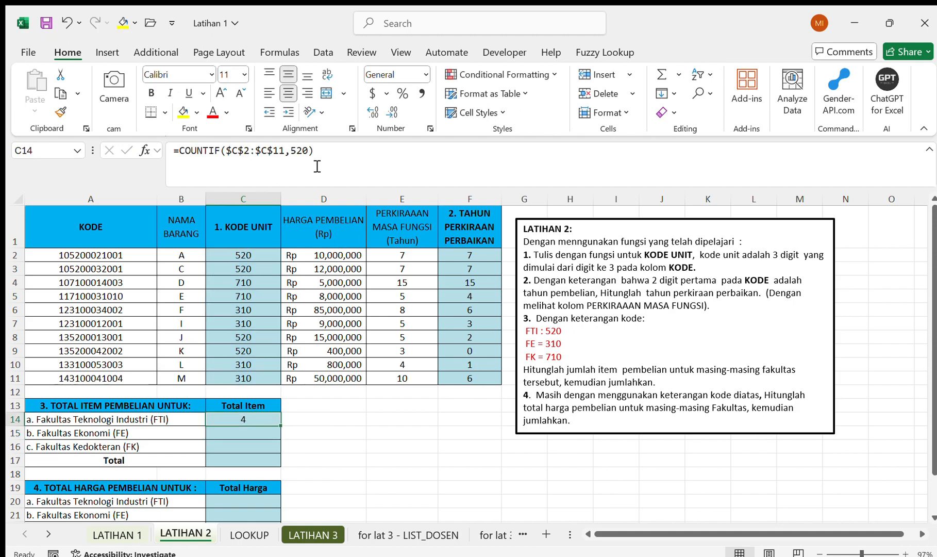
Count the purchased items of Fakultas Ekonomi in C15 with =COUNTIF($C$2:$C$11,"310").
{"action": "key", "text": "Down"}
{"action": "type", "text": "=coun"}
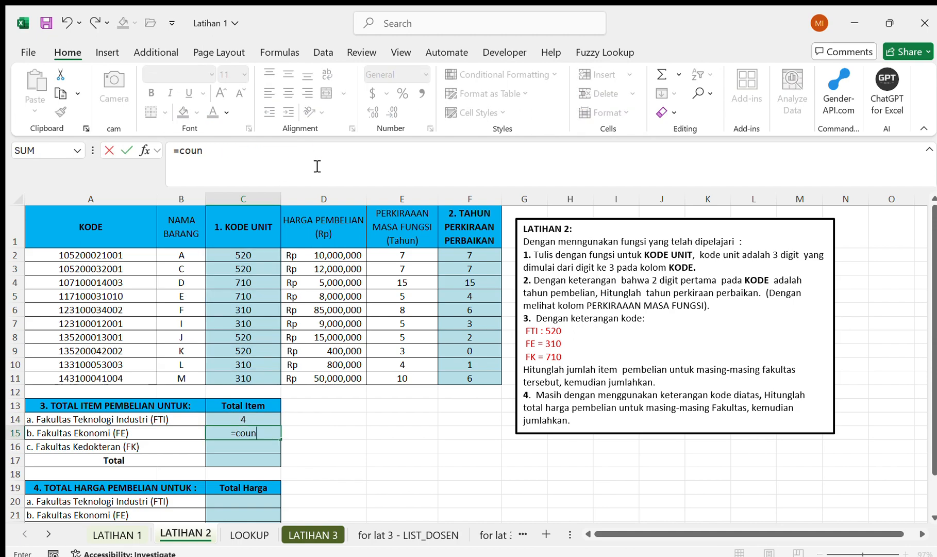
{"action": "type", "text": "tif"}
{"action": "key", "text": "Tab"}
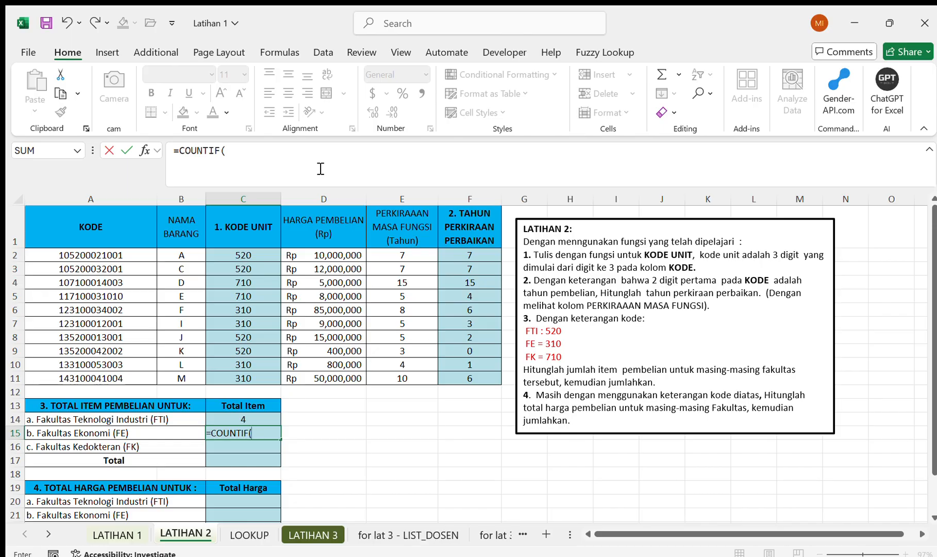
{"action": "left_click_drag", "start_coordinate": [242, 255], "coordinate": [246, 380]}
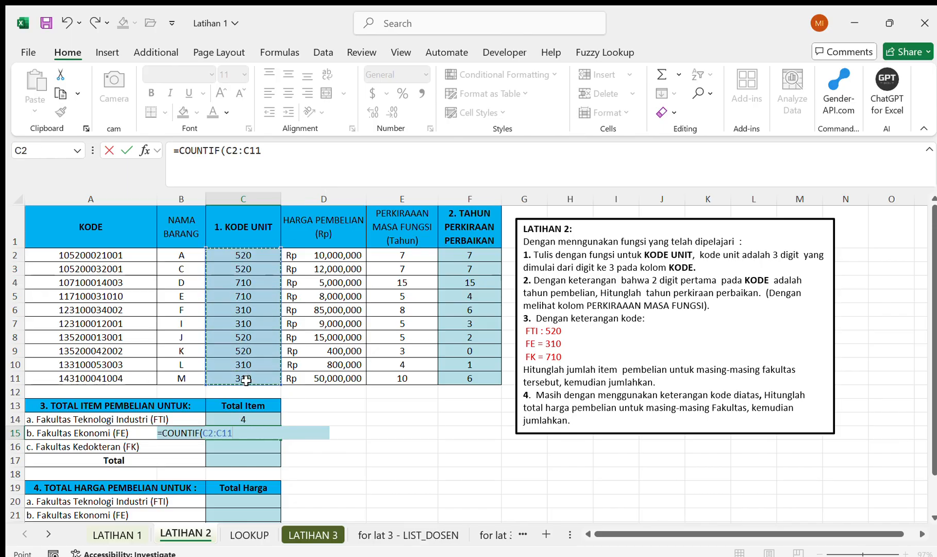
{"action": "key", "text": "F4"}
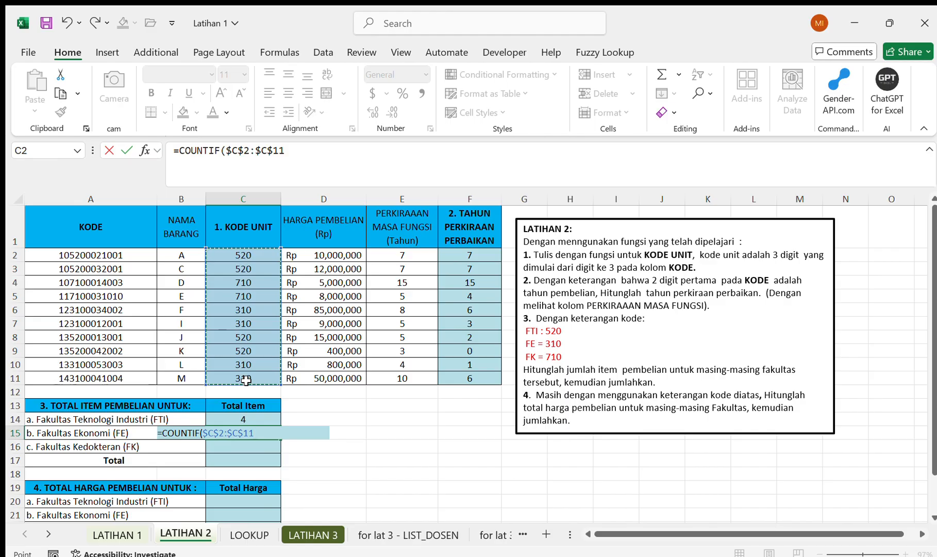
{"action": "type", "text": ","}
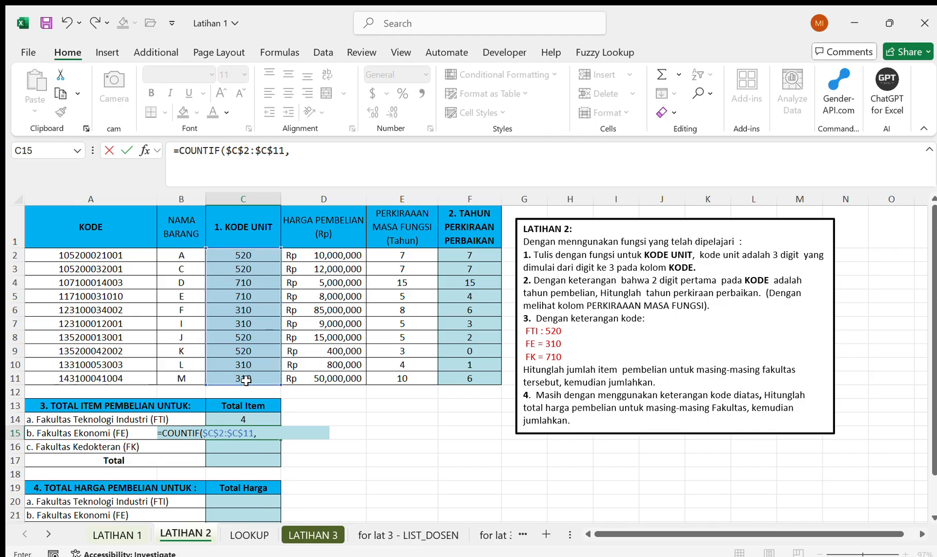
{"action": "type", "text": "\"310\""}
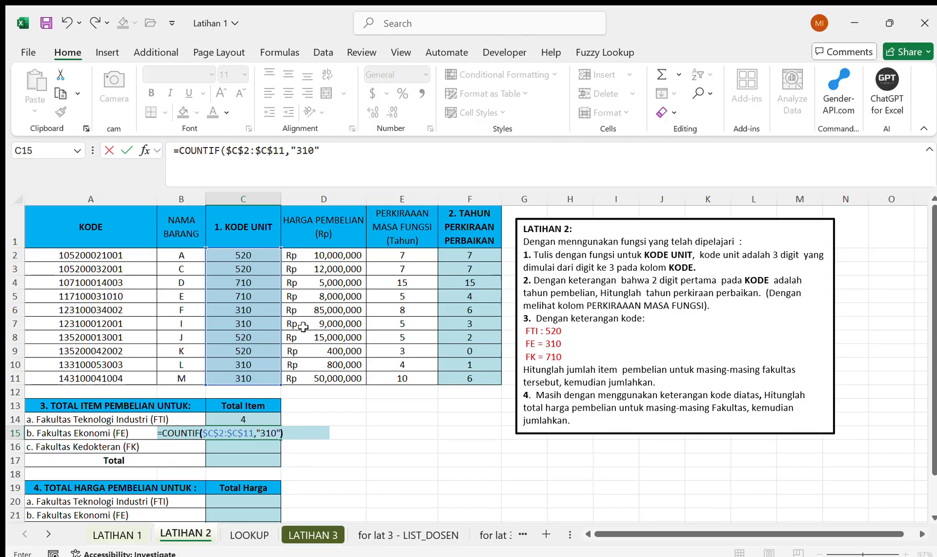
{"action": "key", "text": "Return"}
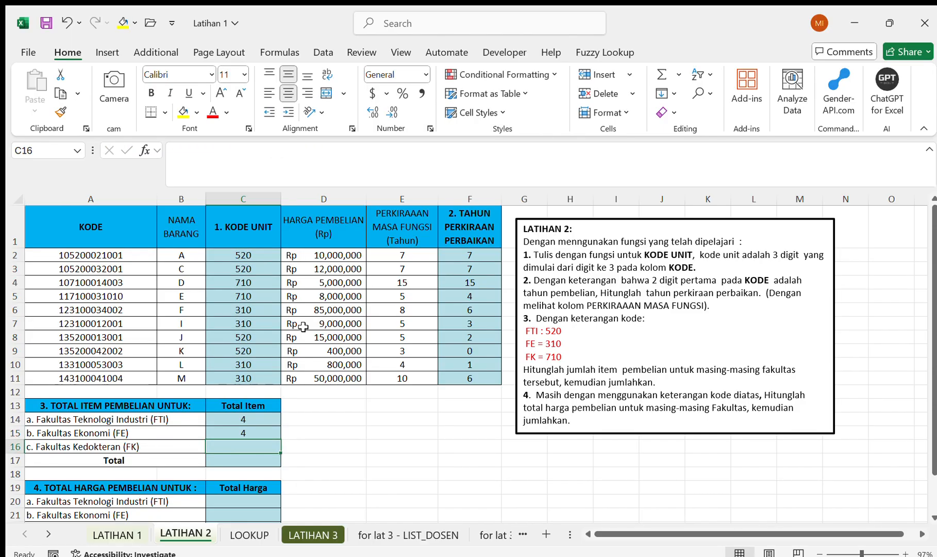
Count the purchased items of Fakultas Kedokteran in C16 with =COUNTIF($C$2:$C$11,710).
{"action": "type", "text": "=cou"}
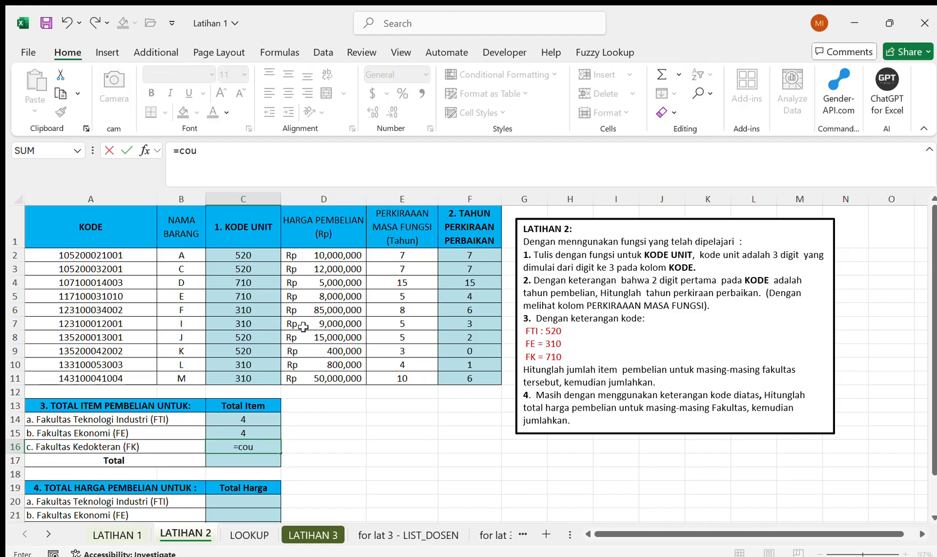
{"action": "type", "text": "ntif("}
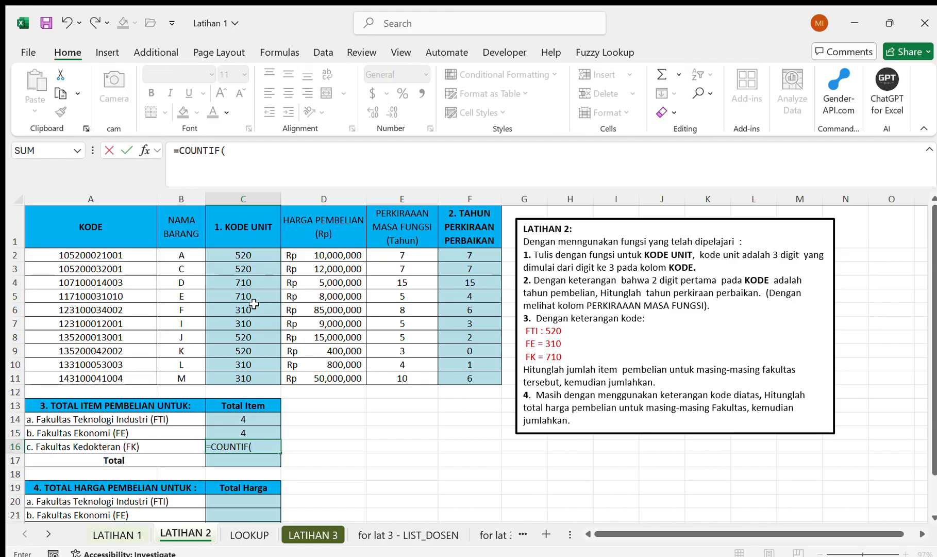
{"action": "left_click_drag", "start_coordinate": [243, 255], "coordinate": [249, 372]}
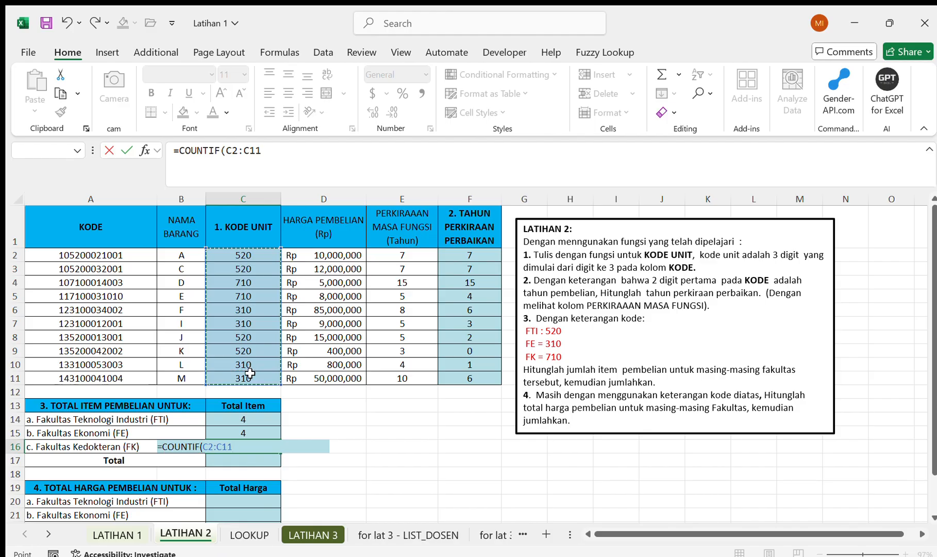
{"action": "key", "text": "F4"}
{"action": "type", "text": ","}
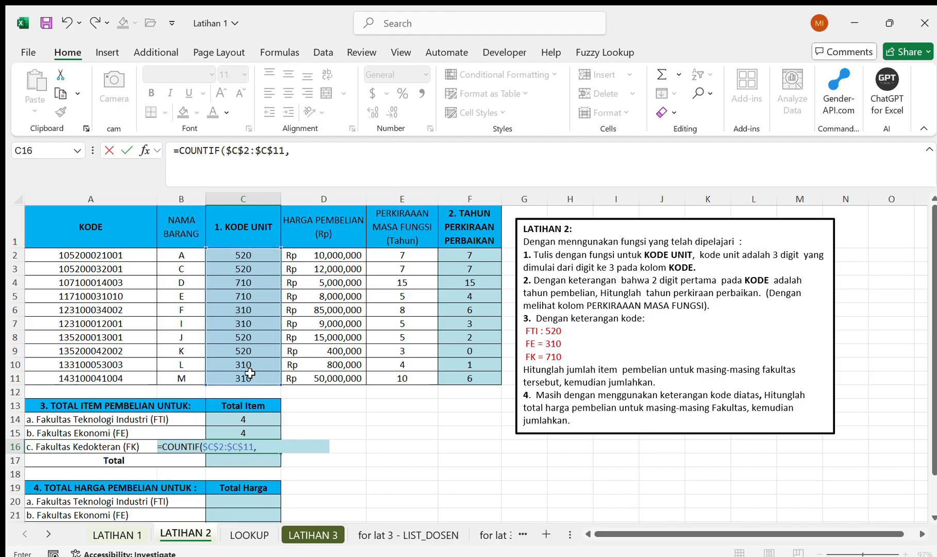
{"action": "type", "text": "710)"}
{"action": "key", "text": "Return"}
Total the three faculty item counts in C17 with a SUM of C14:C16.
{"action": "type", "text": "=sun"}
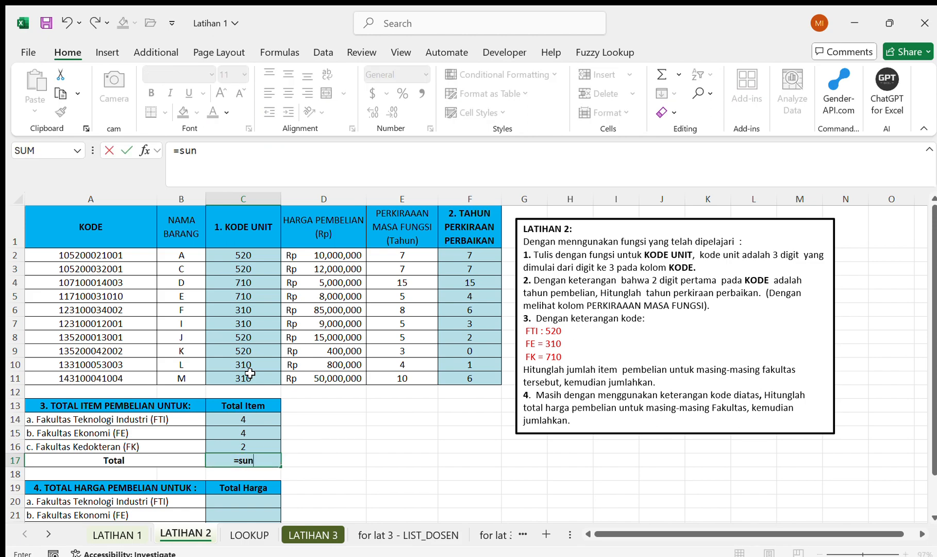
{"action": "key", "text": "Tab"}
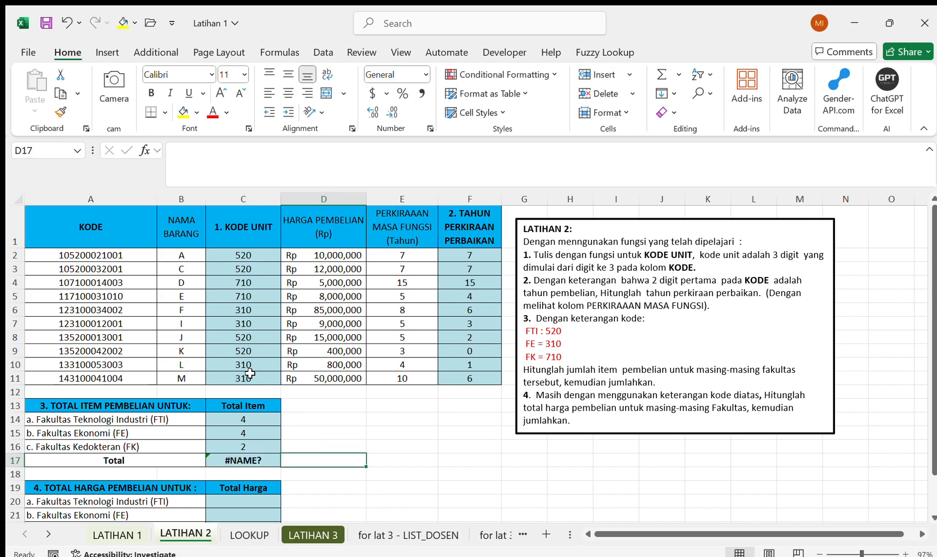
{"action": "key", "text": "Left"}
{"action": "type", "text": "=su"}
{"action": "key", "text": "Tab"}
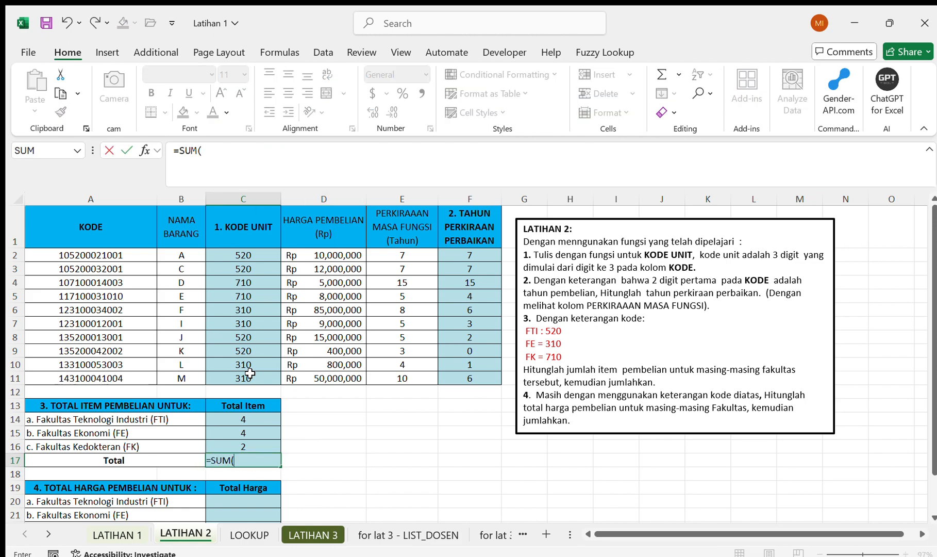
{"action": "key", "text": "Up"}
{"action": "key", "text": "shift+Up"}
{"action": "key", "text": "shift+Up"}
{"action": "key", "text": "Return"}
Review the task 4 table and instructions, and select the KODE UNIT cells with code 520: C2, C3, C8 and C9.
{"action": "scroll", "coordinate": [251, 373], "scroll_direction": "down", "scroll_amount": 2}
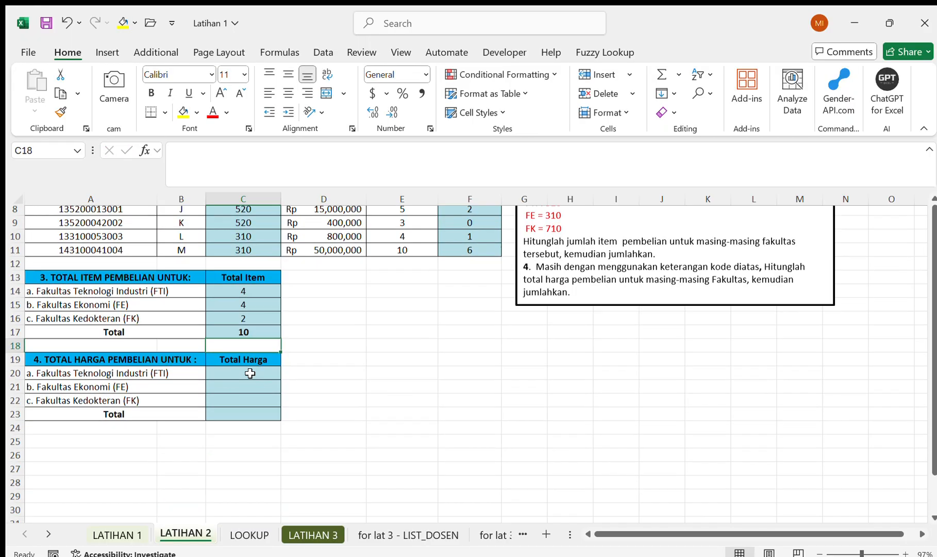
{"action": "scroll", "coordinate": [250, 372], "scroll_direction": "up", "scroll_amount": 2}
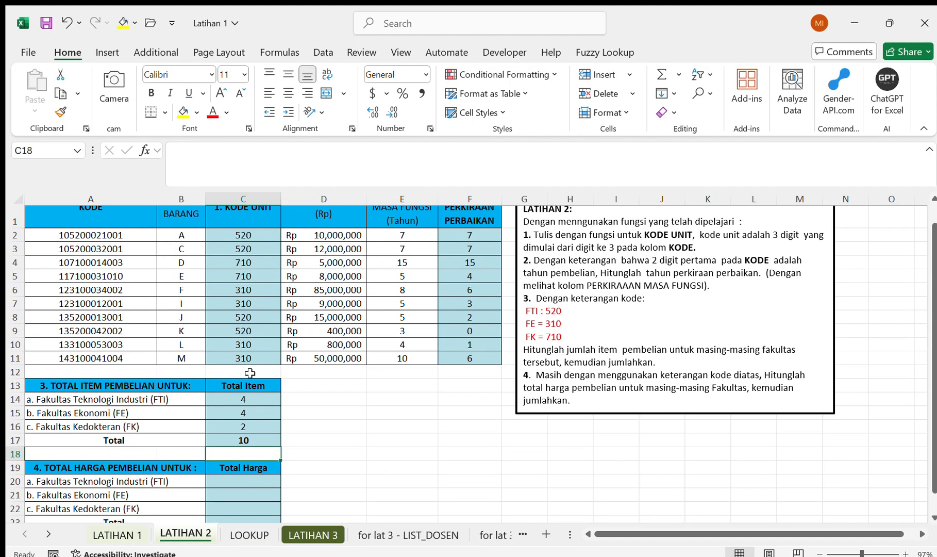
{"action": "scroll", "coordinate": [250, 373], "scroll_direction": "up", "scroll_amount": 1}
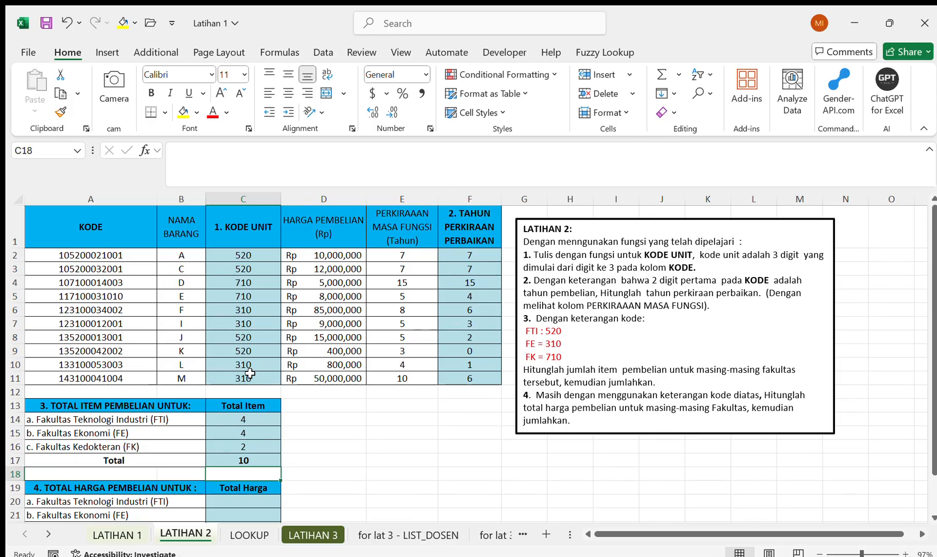
{"action": "scroll", "coordinate": [250, 373], "scroll_direction": "down", "scroll_amount": 2}
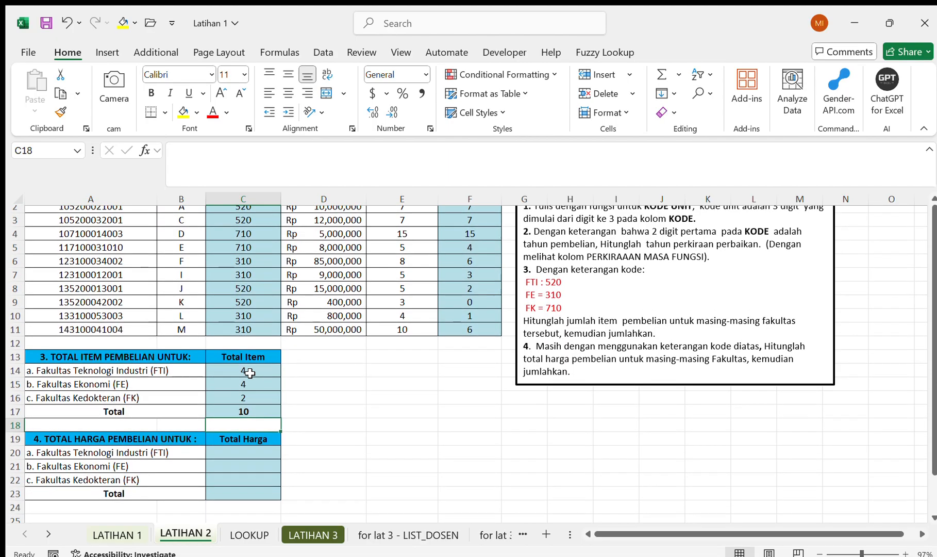
{"action": "scroll", "coordinate": [250, 373], "scroll_direction": "up", "scroll_amount": 2}
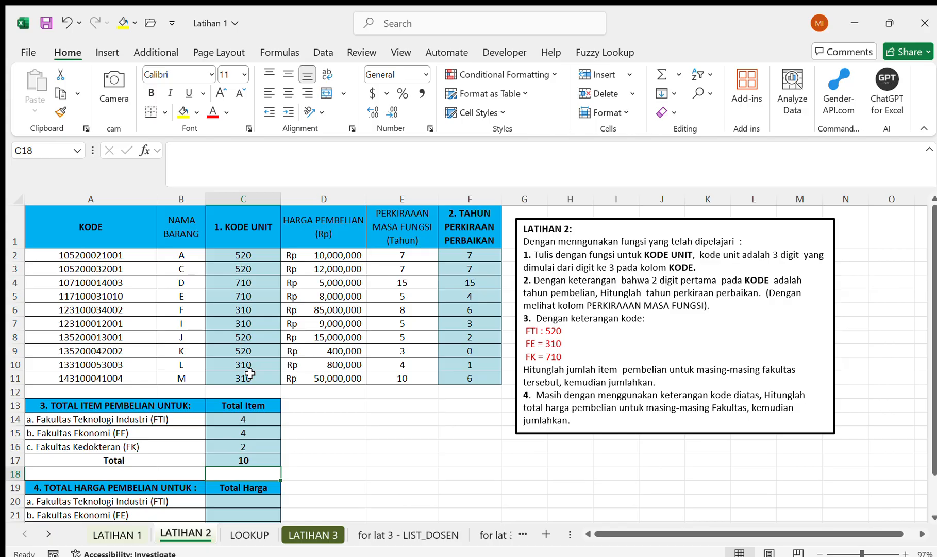
{"action": "scroll", "coordinate": [250, 373], "scroll_direction": "down", "scroll_amount": 2}
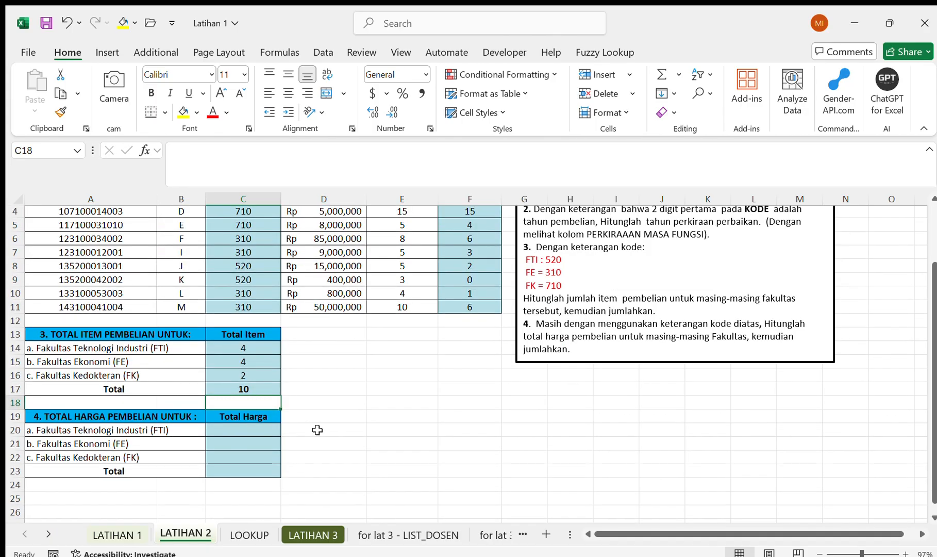
{"action": "scroll", "coordinate": [308, 347], "scroll_direction": "up", "scroll_amount": 2}
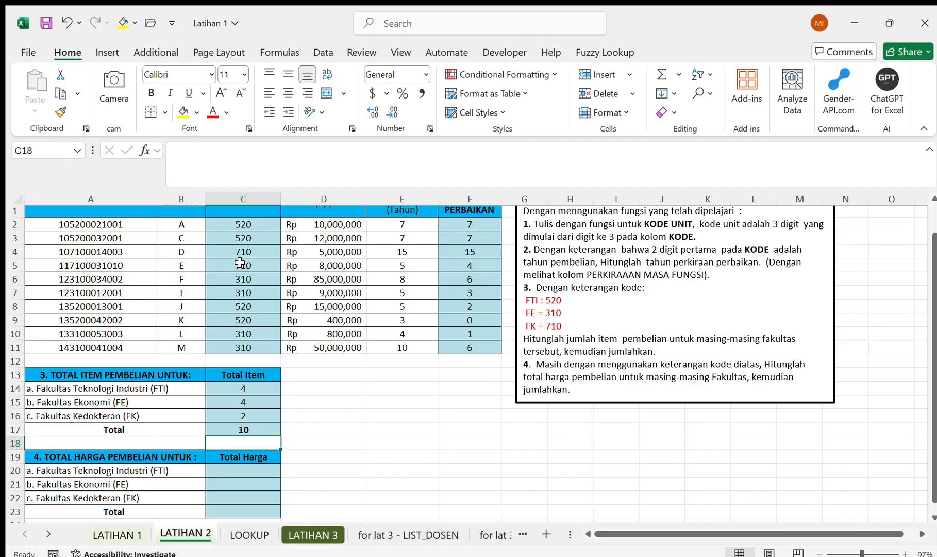
{"action": "left_click_drag", "start_coordinate": [261, 228], "coordinate": [261, 239]}
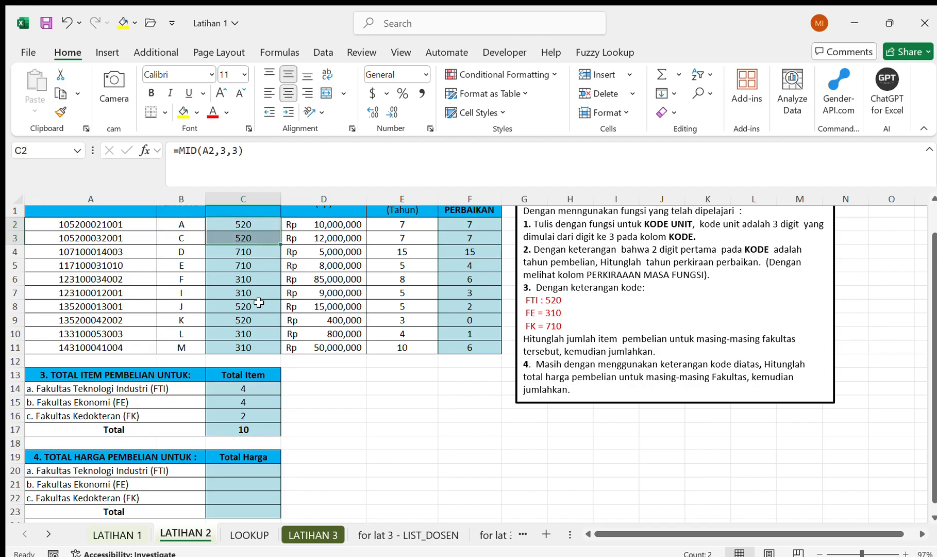
{"action": "left_click_drag", "start_coordinate": [258, 306], "coordinate": [257, 322]}
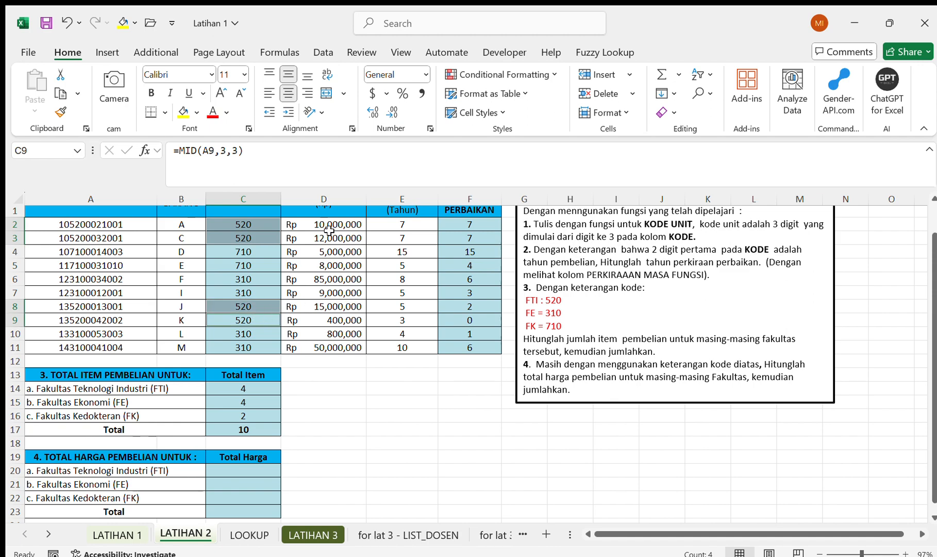
Check the combined HARGA PEMBELIAN of the code 520 items by selecting D2, D3, D8 and D9 together.
{"action": "scroll", "coordinate": [335, 311], "scroll_direction": "up", "scroll_amount": 1}
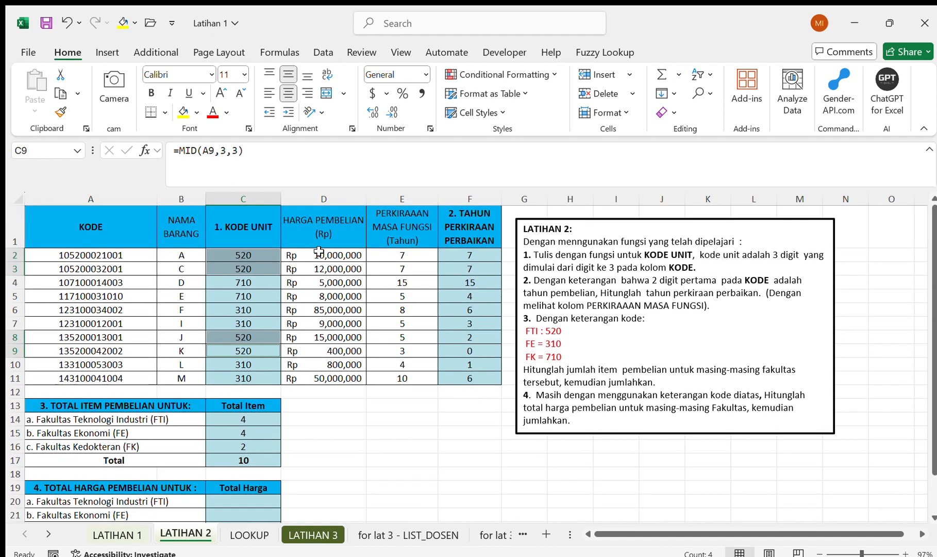
{"action": "left_click_drag", "start_coordinate": [328, 256], "coordinate": [328, 265]}
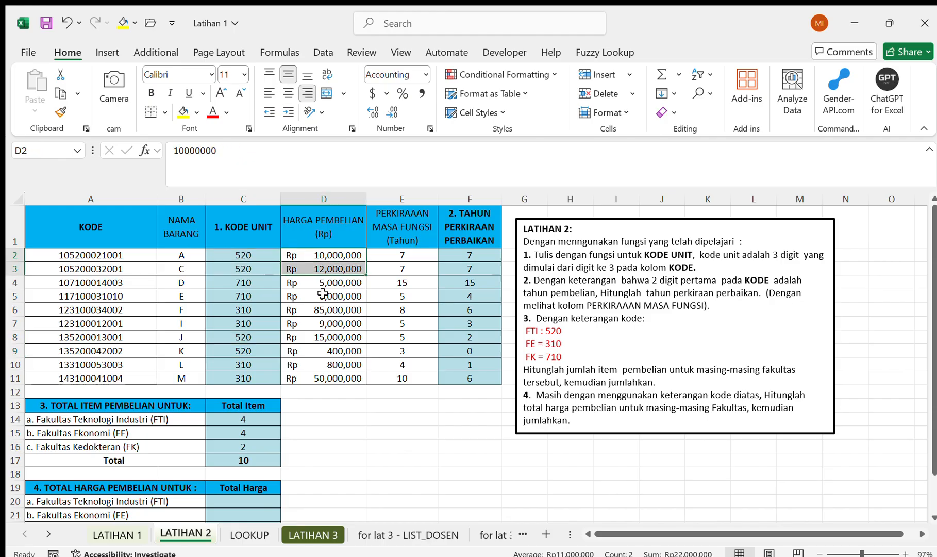
{"action": "left_click", "coordinate": [319, 338], "text": "ctrl"}
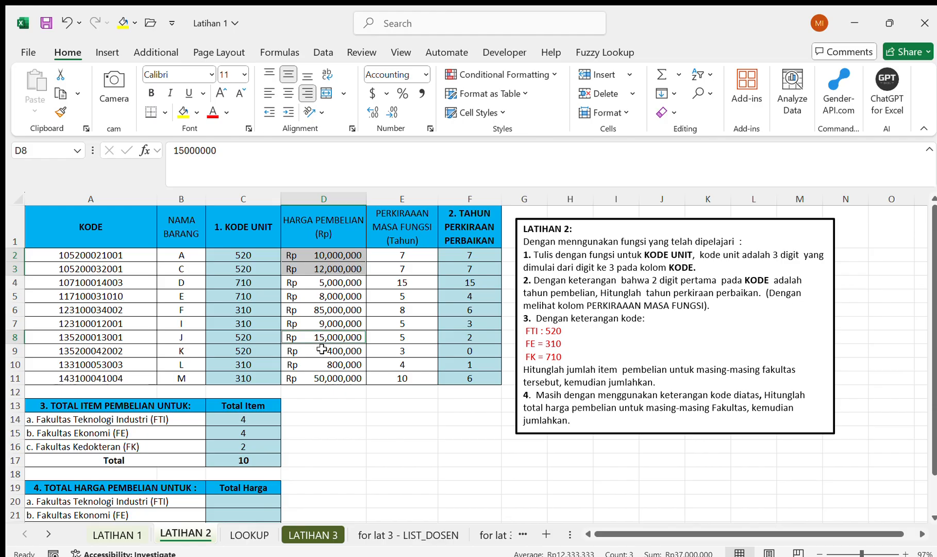
{"action": "left_click", "coordinate": [321, 350], "text": "ctrl"}
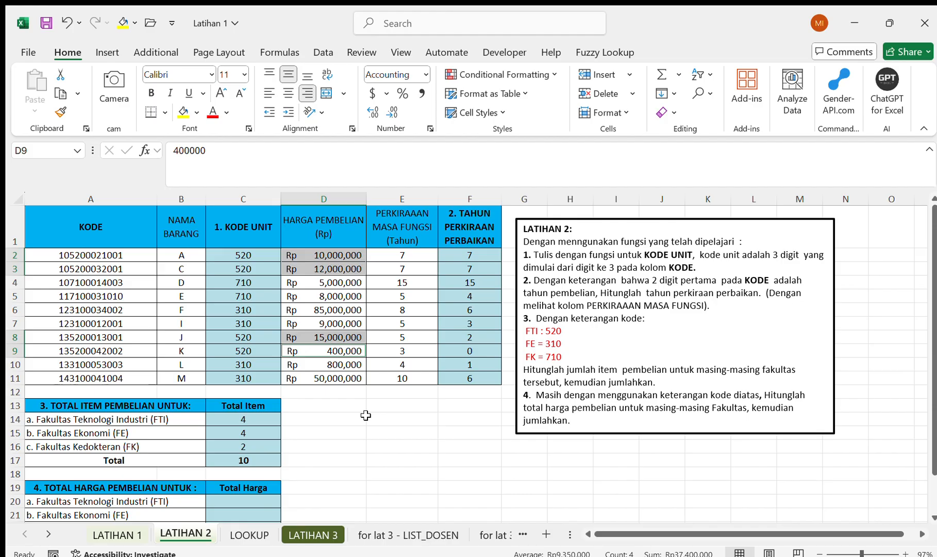
Start a SUMIF formula for Fakultas Teknologi Industri in C20 with $C$2:$C$11 as the criteria range.
{"action": "scroll", "coordinate": [366, 415], "scroll_direction": "down", "scroll_amount": 1}
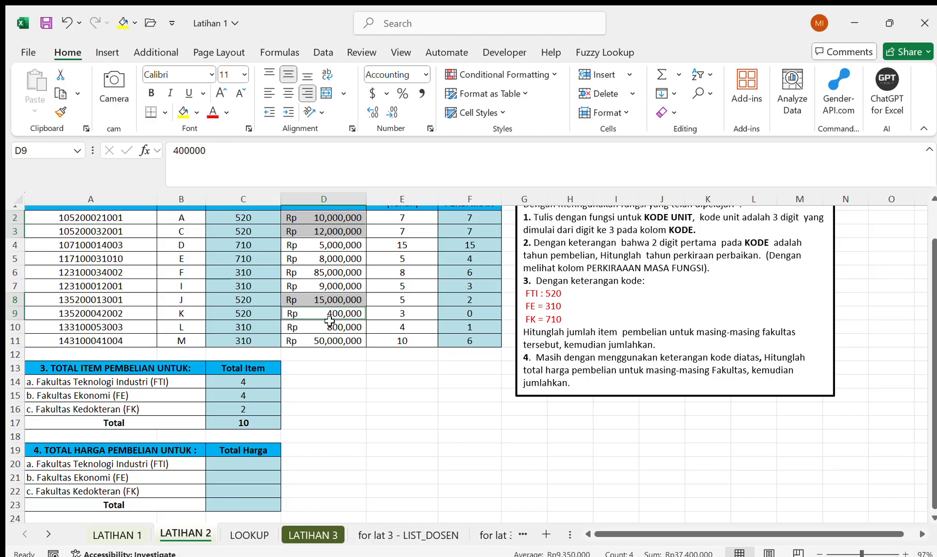
{"action": "left_click", "coordinate": [247, 466]}
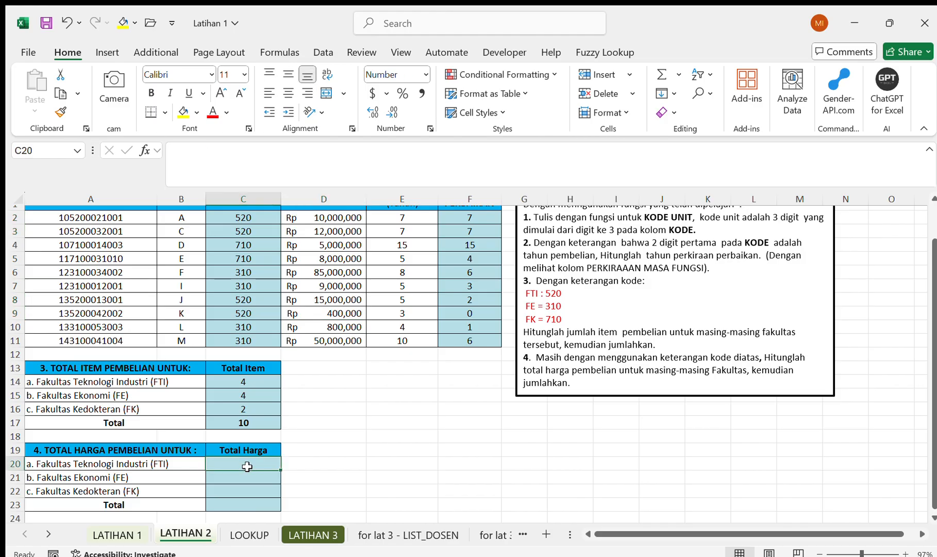
{"action": "type", "text": "=s"}
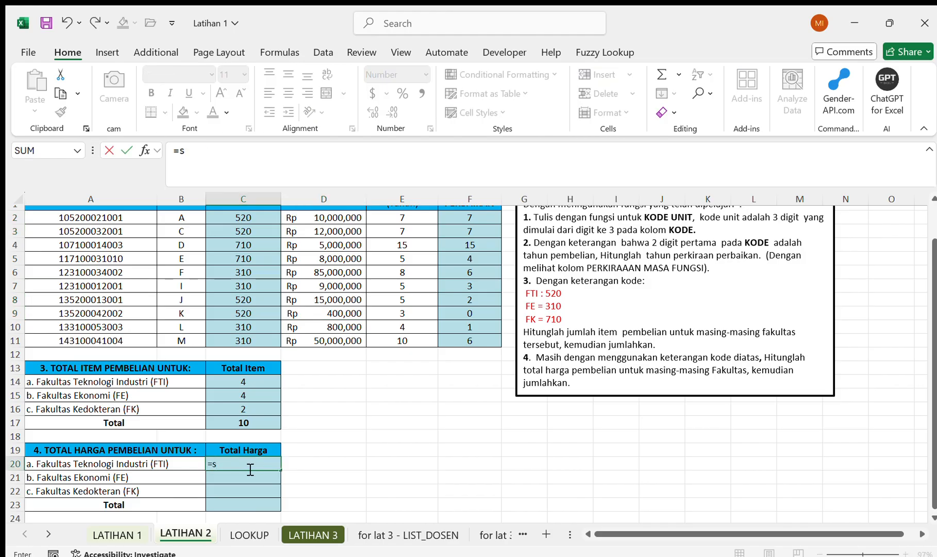
{"action": "type", "text": "um"}
{"action": "type", "text": "if"}
{"action": "key", "text": "Tab"}
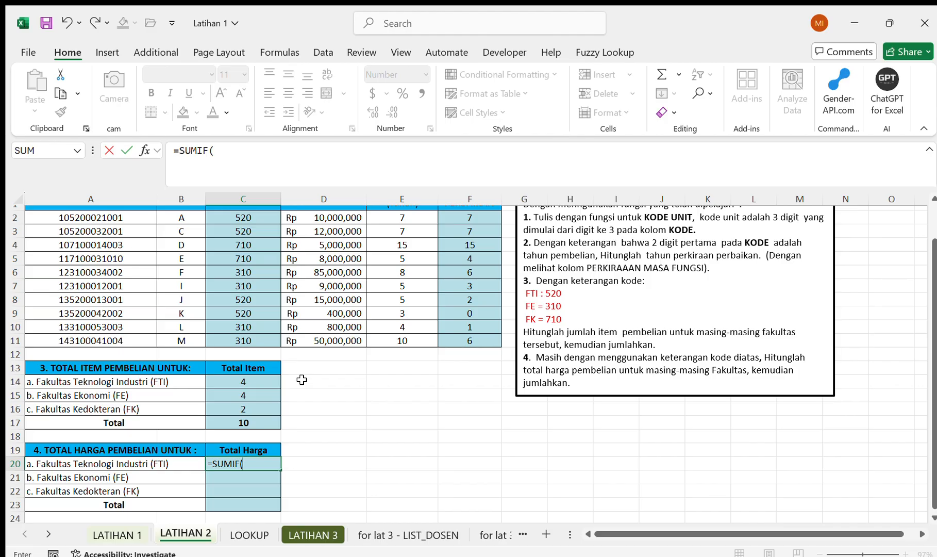
{"action": "left_click", "coordinate": [328, 217]}
{"action": "left_click_drag", "start_coordinate": [328, 217], "coordinate": [324, 335]}
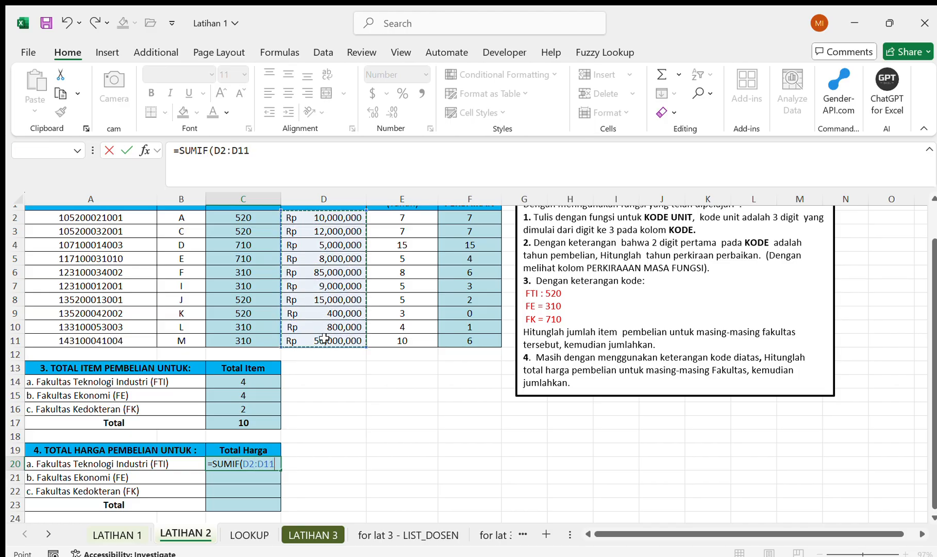
{"action": "left_click_drag", "start_coordinate": [266, 218], "coordinate": [262, 340]}
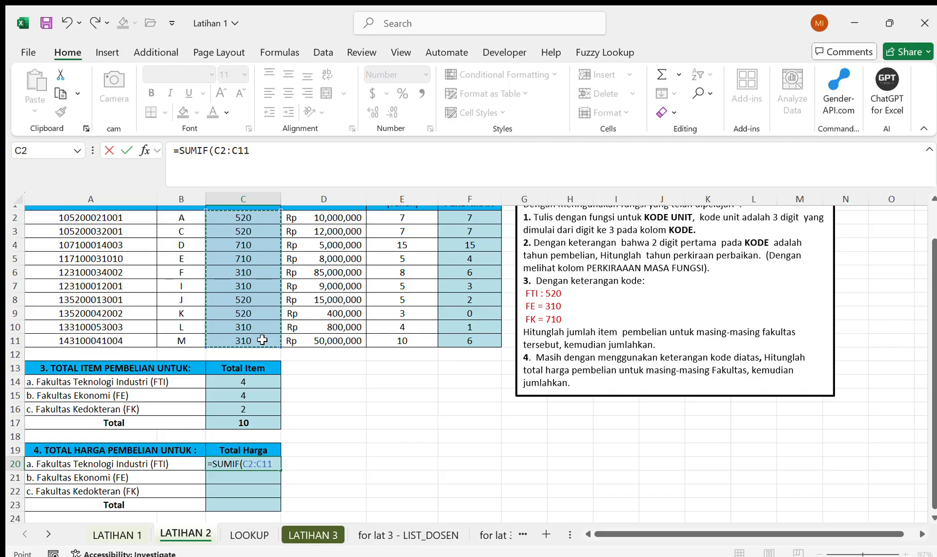
{"action": "key", "text": "F4"}
{"action": "type", "text": ","}
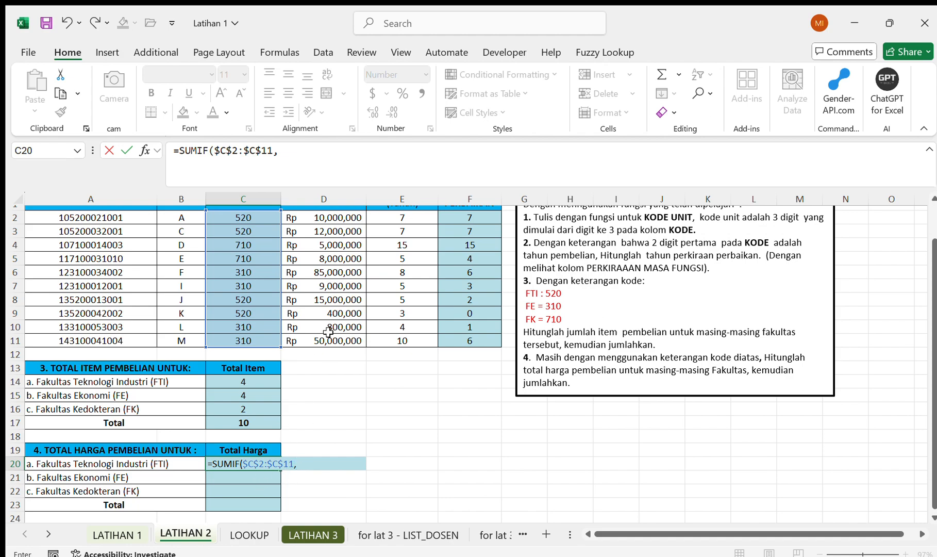
Complete the C20 formula with criterion 520 and sum range D2:D11, making =SUMIF($C$2:$C$11,520,D2:D11).
{"action": "type", "text": "520,"}
{"action": "left_click_drag", "start_coordinate": [329, 219], "coordinate": [325, 338]}
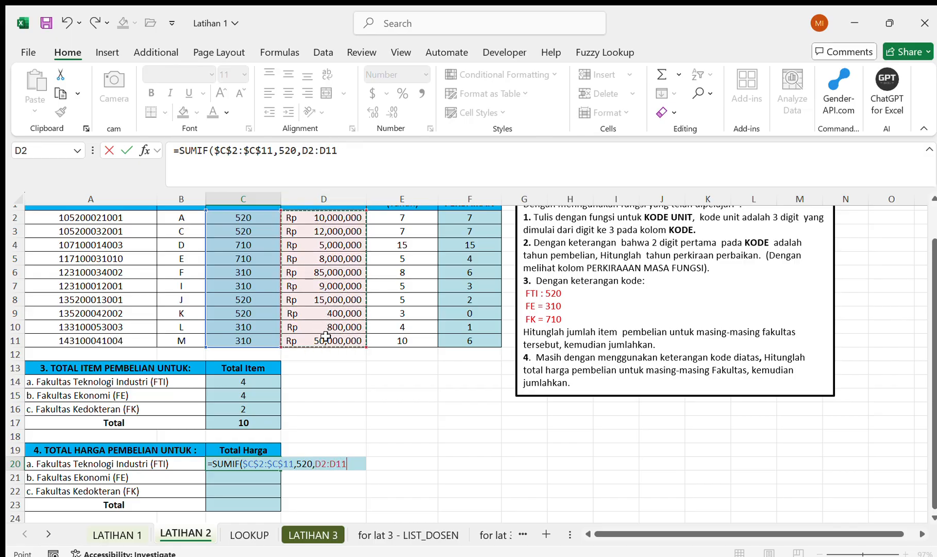
{"action": "scroll", "coordinate": [325, 336], "scroll_direction": "up", "scroll_amount": 1}
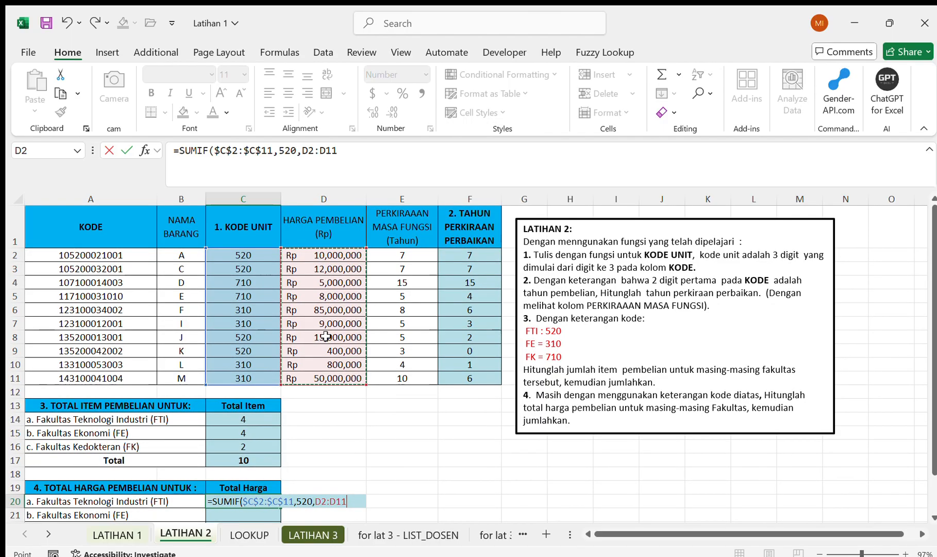
{"action": "key", "text": "Return"}
{"action": "key", "text": "Up"}
{"action": "scroll", "coordinate": [325, 336], "scroll_direction": "down", "scroll_amount": 2}
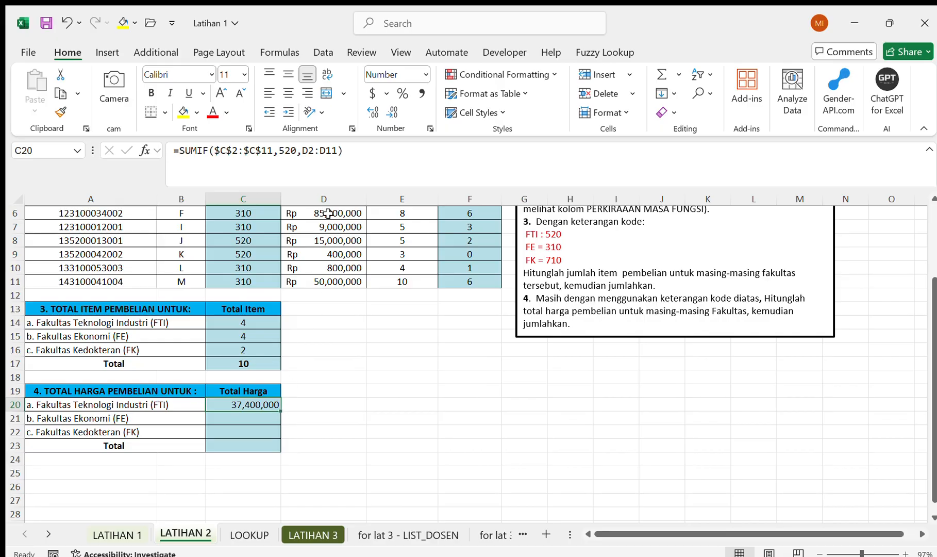
Start a SUMIF formula in C21 for the total purchase price of Fakultas Ekonomi.
{"action": "key", "text": "Down"}
{"action": "type", "text": "=sum"}
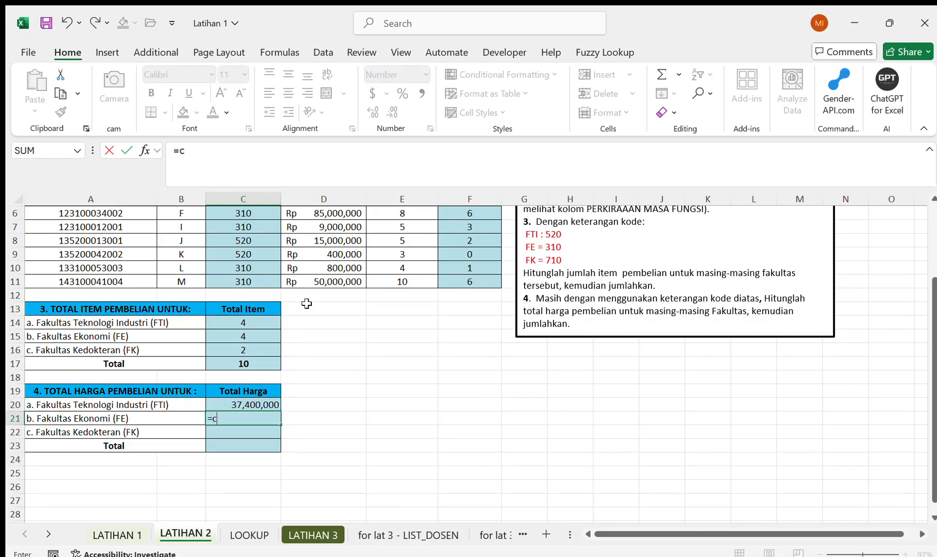
{"action": "type", "text": "if"}
{"action": "key", "text": "Tab"}
{"action": "scroll", "coordinate": [307, 304], "scroll_direction": "up", "scroll_amount": 2}
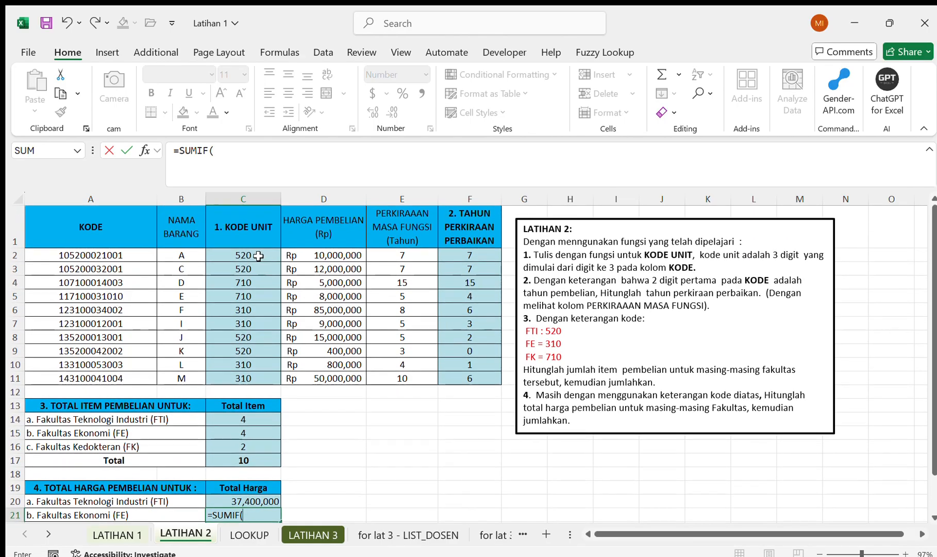
Complete the Fakultas Ekonomi price total in C21 with SUMIF over $C$2:$C$11, criterion 710 and sum range D2:D11.
{"action": "left_click_drag", "start_coordinate": [247, 256], "coordinate": [256, 378]}
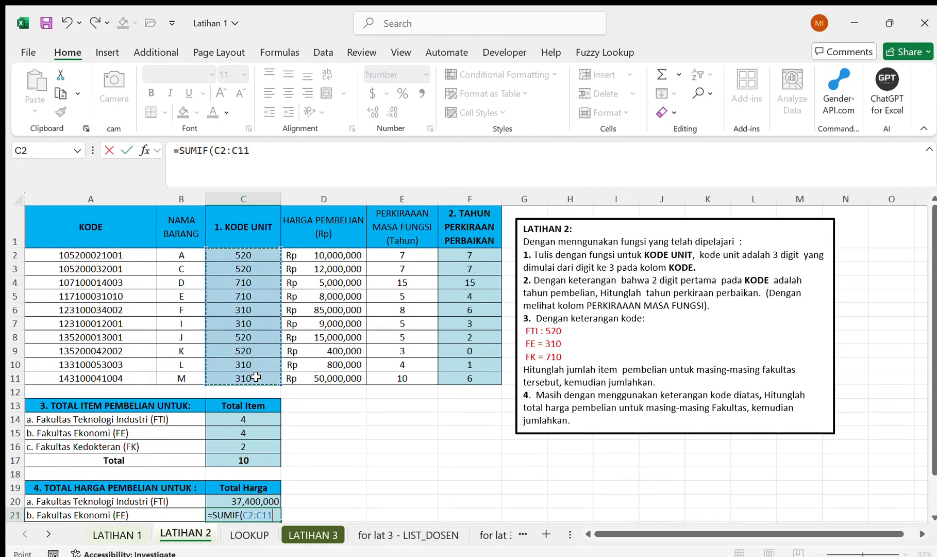
{"action": "key", "text": "F4"}
{"action": "type", "text": ","}
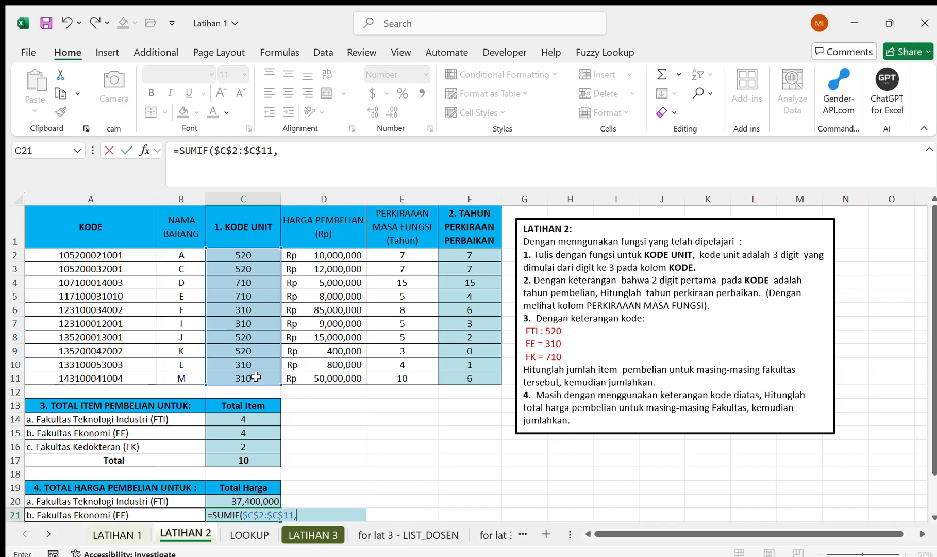
{"action": "type", "text": "710,"}
{"action": "left_click", "coordinate": [334, 252]}
{"action": "left_click_drag", "start_coordinate": [334, 252], "coordinate": [344, 378]}
{"action": "key", "text": "Return"}
{"action": "type", "text": "=sum"}
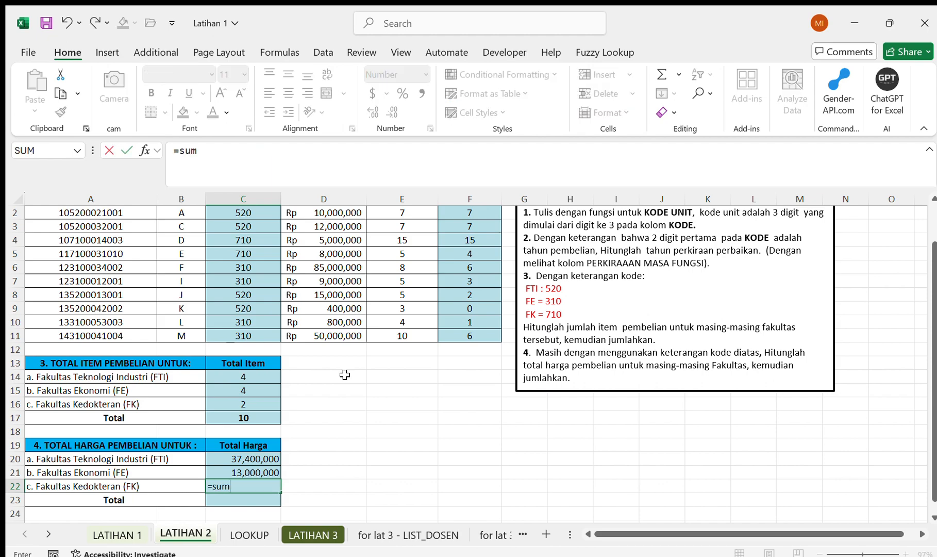
{"action": "type", "text": "if"}
{"action": "key", "text": "Tab"}
{"action": "scroll", "coordinate": [345, 375], "scroll_direction": "up", "scroll_amount": 2}
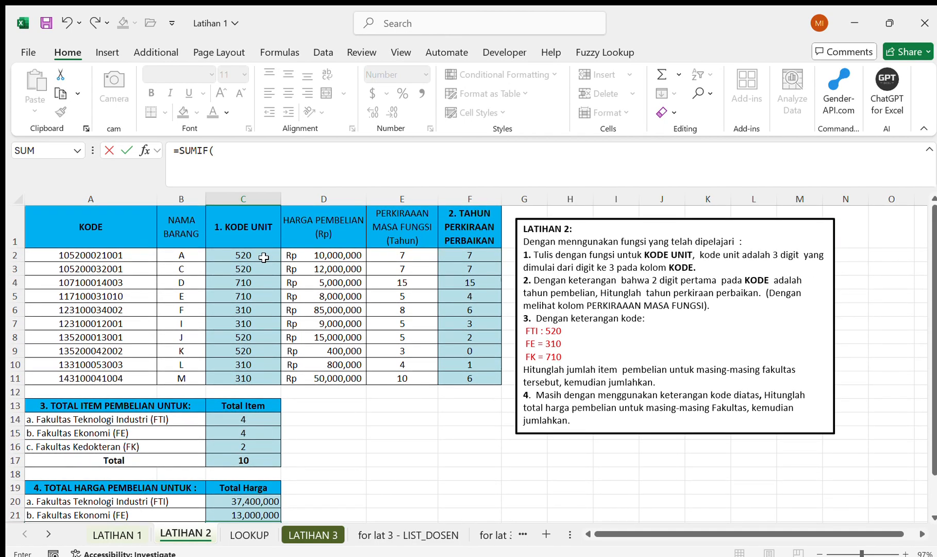
{"action": "left_click_drag", "start_coordinate": [263, 258], "coordinate": [260, 386]}
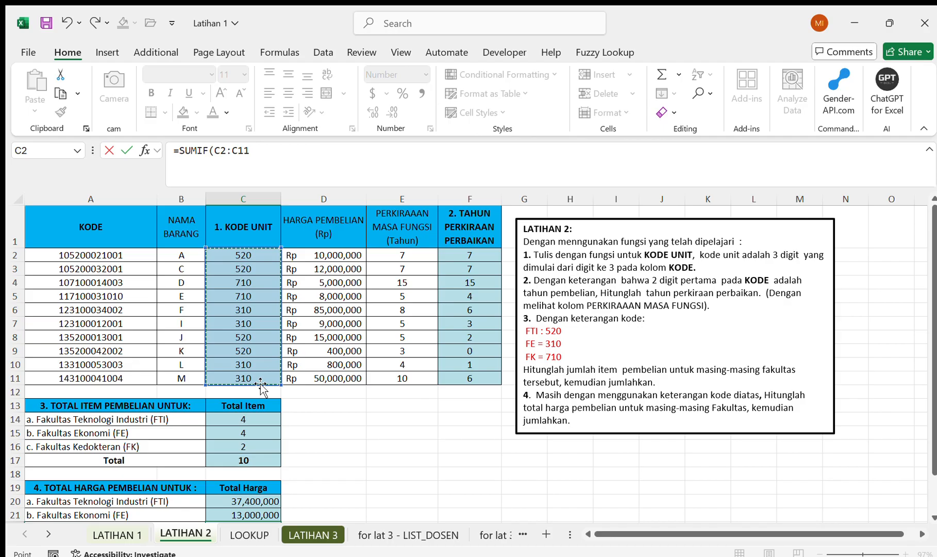
{"action": "key", "text": "Escape"}
Change the SUMIF criterion for Fakultas Ekonomi in C21 to 310.
{"action": "key", "text": "Up"}
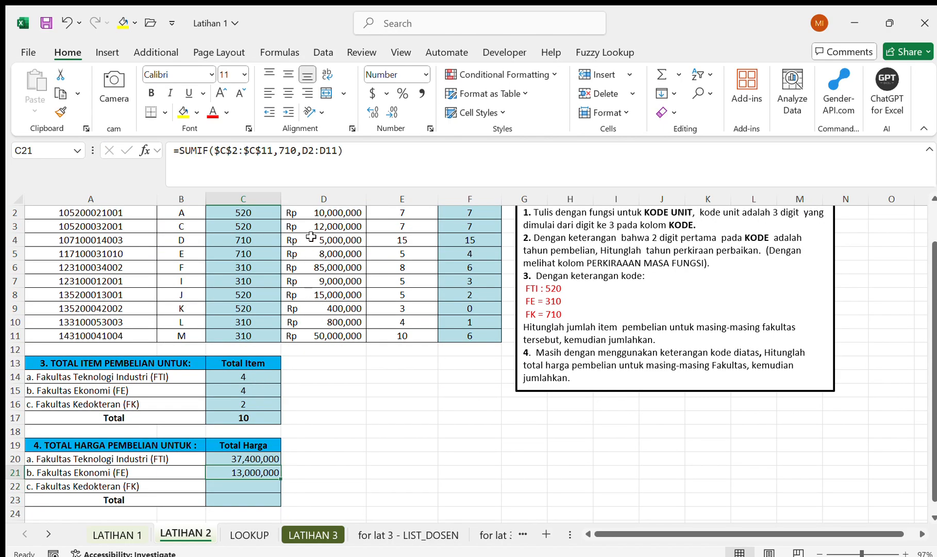
{"action": "left_click", "coordinate": [287, 151]}
{"action": "key", "text": "BackSpace"}
{"action": "type", "text": "3"}
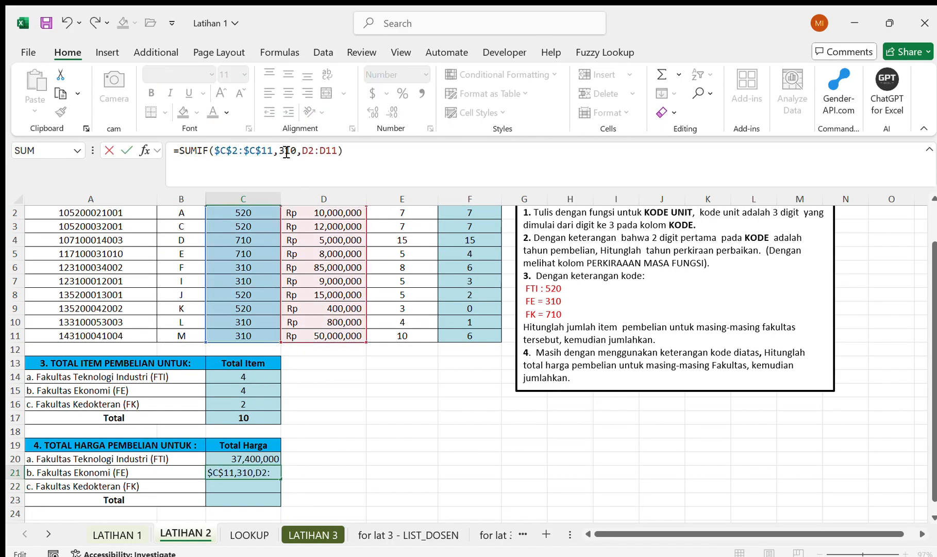
{"action": "key", "text": "Return"}
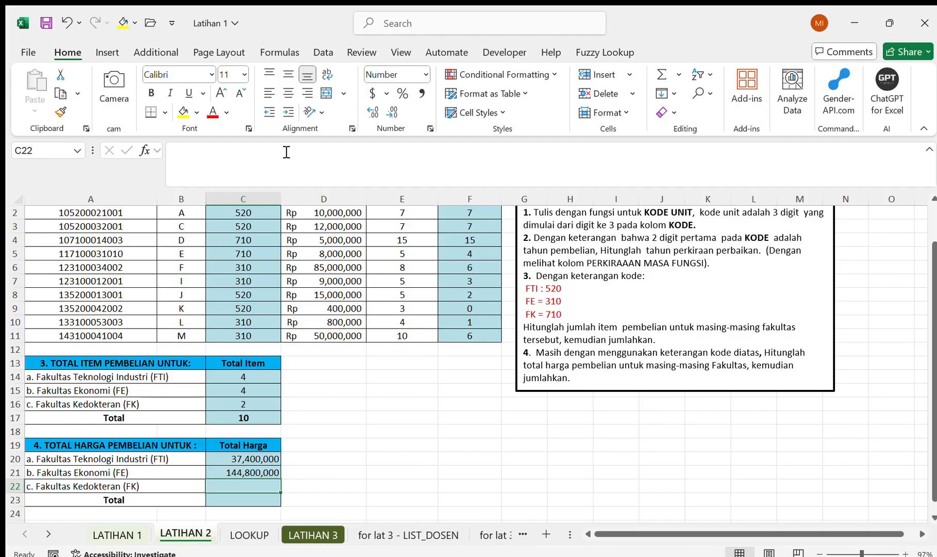
Begin a SUMIF formula in C22 for Fakultas Kedokteran, using the unit codes in C2:C11 as its range.
{"action": "type", "text": "=co"}
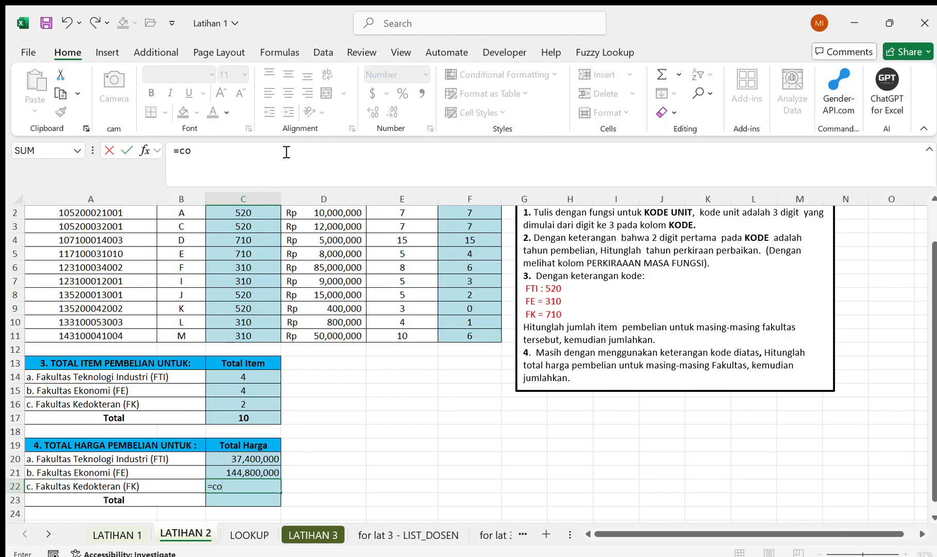
{"action": "type", "text": "uni"}
{"action": "key", "text": "BackSpace"}
{"action": "key", "text": "BackSpace"}
{"action": "key", "text": "BackSpace"}
{"action": "key", "text": "BackSpace"}
{"action": "type", "text": "sumif"}
{"action": "key", "text": "Tab"}
{"action": "scroll", "coordinate": [284, 300], "scroll_direction": "up", "scroll_amount": 1}
{"action": "left_click_drag", "start_coordinate": [266, 248], "coordinate": [260, 368]}
{"action": "type", "text": ","}
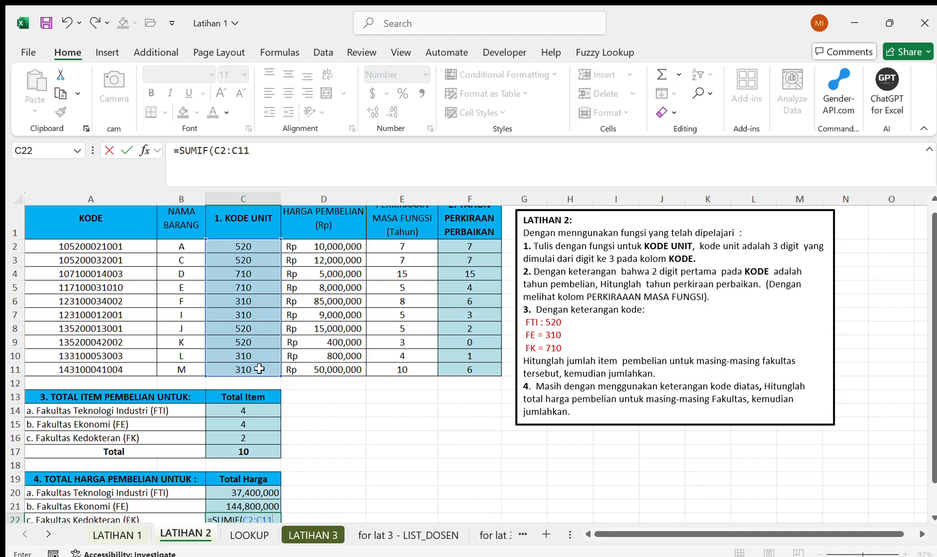
Make the range in the C22 SUMIF formula fully absolute as $C$2:$C$11.
{"action": "scroll", "coordinate": [259, 369], "scroll_direction": "down", "scroll_amount": 3}
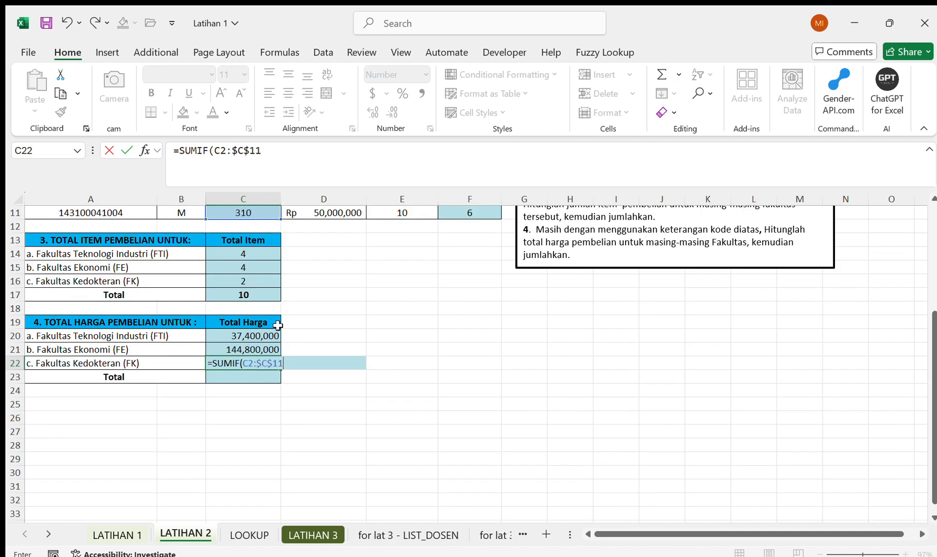
{"action": "left_click", "coordinate": [277, 157]}
{"action": "key", "text": "F4"}
{"action": "left_click", "coordinate": [218, 156], "text": "shift"}
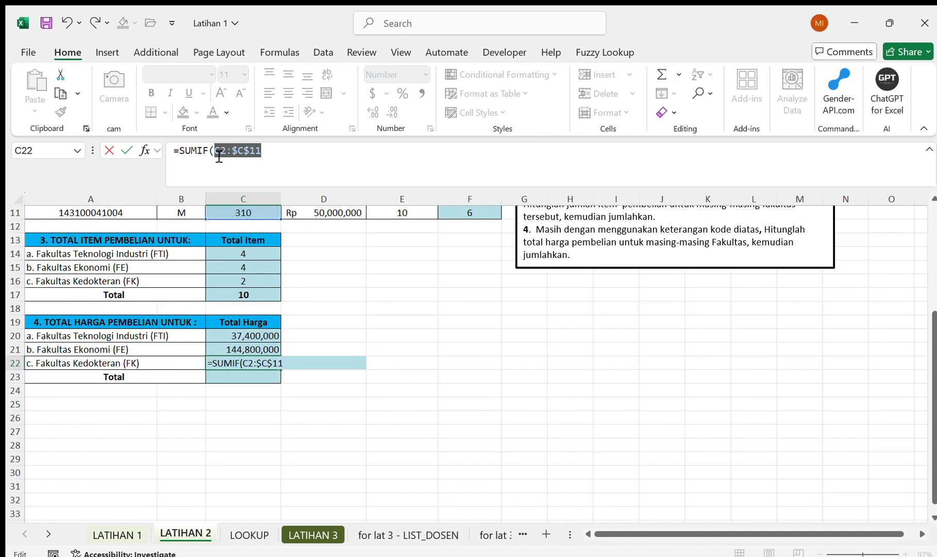
{"action": "key", "text": "F4"}
{"action": "key", "text": "Right"}
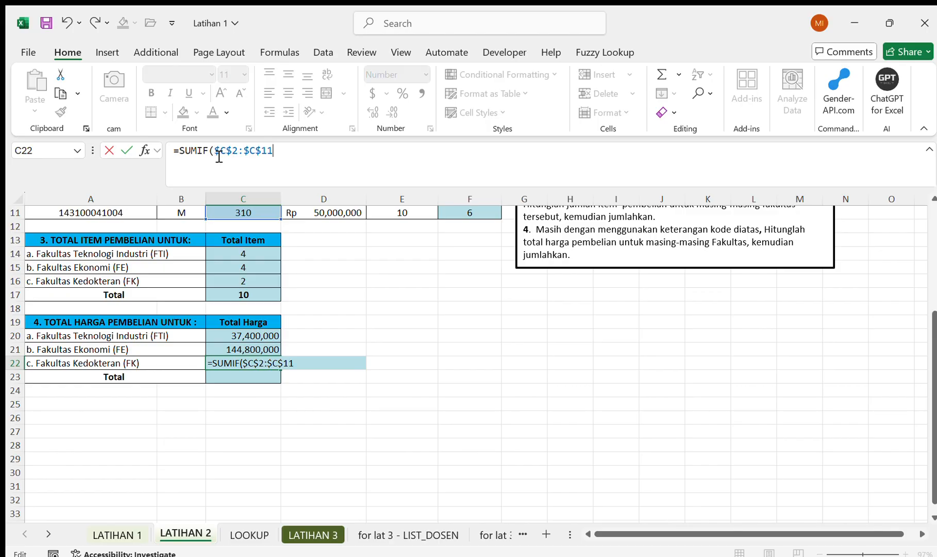
Finish the C22 SUMIF formula with criterion 710 and the purchase prices D2:D11 as sum range.
{"action": "type", "text": ",710"}
{"action": "type", "text": ","}
{"action": "scroll", "coordinate": [258, 294], "scroll_direction": "up", "scroll_amount": 4}
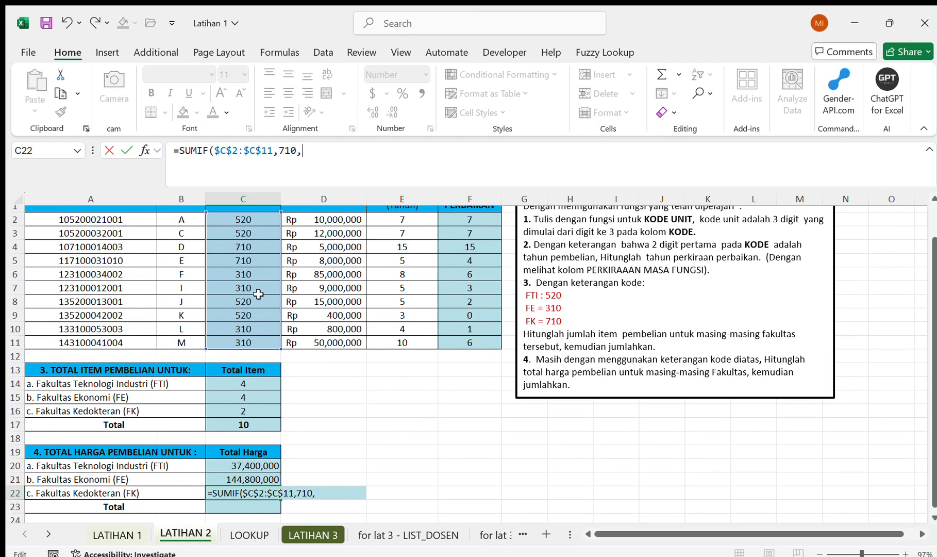
{"action": "left_click_drag", "start_coordinate": [337, 220], "coordinate": [337, 351]}
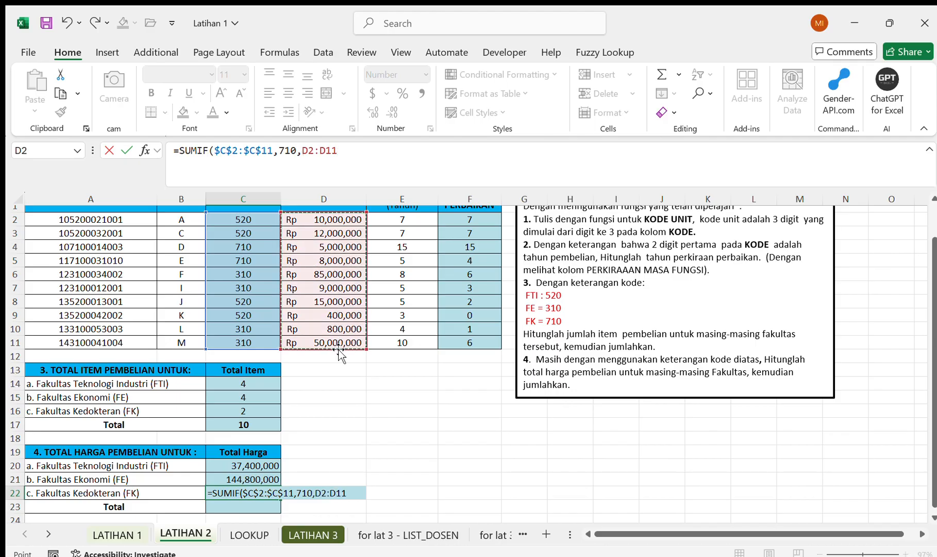
{"action": "key", "text": "Return"}
Total the three faculty purchase prices C20:C22 in C23 with a SUM formula.
{"action": "type", "text": "=su"}
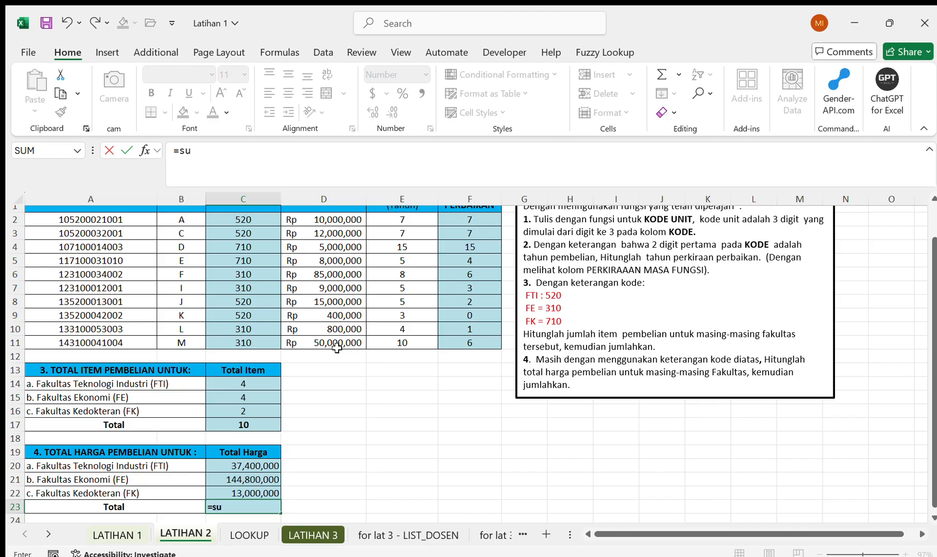
{"action": "key", "text": "Tab"}
{"action": "key", "text": "Up"}
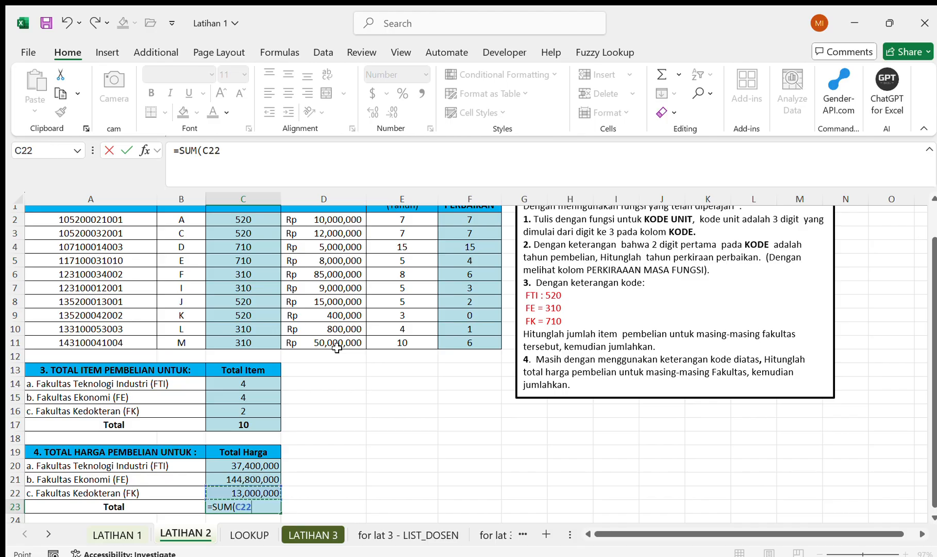
{"action": "key", "text": "shift+Up"}
{"action": "key", "text": "shift+Up"}
{"action": "key", "text": "Return"}
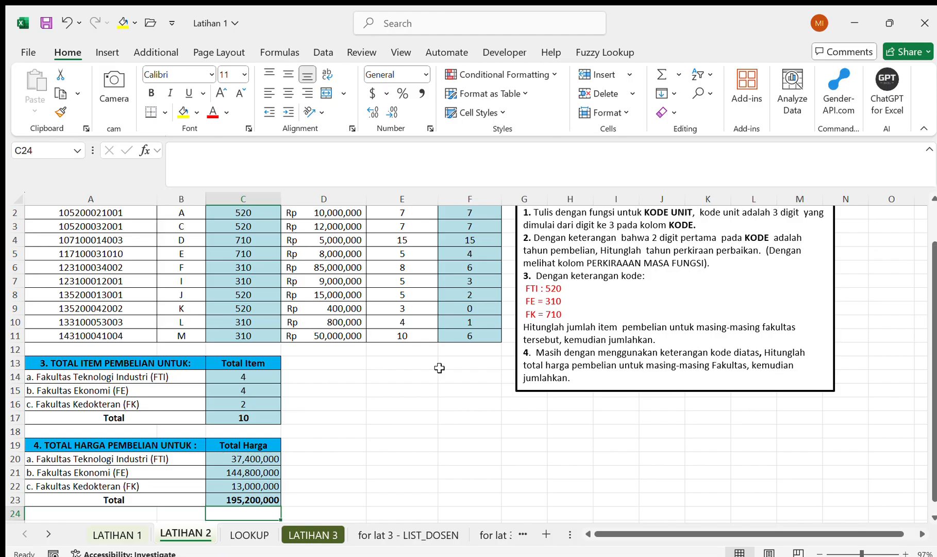
Look over the LATIHAN 3 exercise and the HLOOKUP and VLOOKUP tables on the LOOKUP sheet, and return to LATIHAN 2.
{"action": "scroll", "coordinate": [439, 367], "scroll_direction": "up", "scroll_amount": 1}
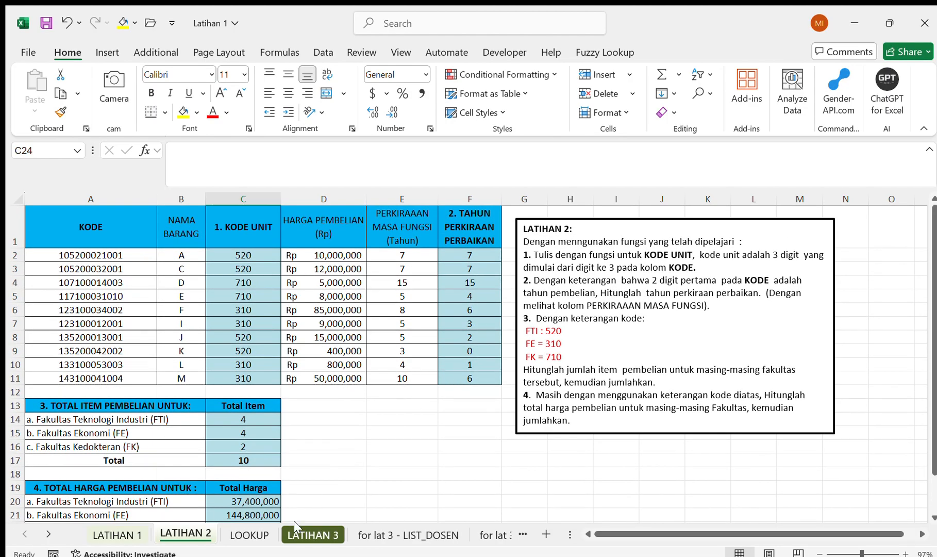
{"action": "left_click", "coordinate": [294, 527]}
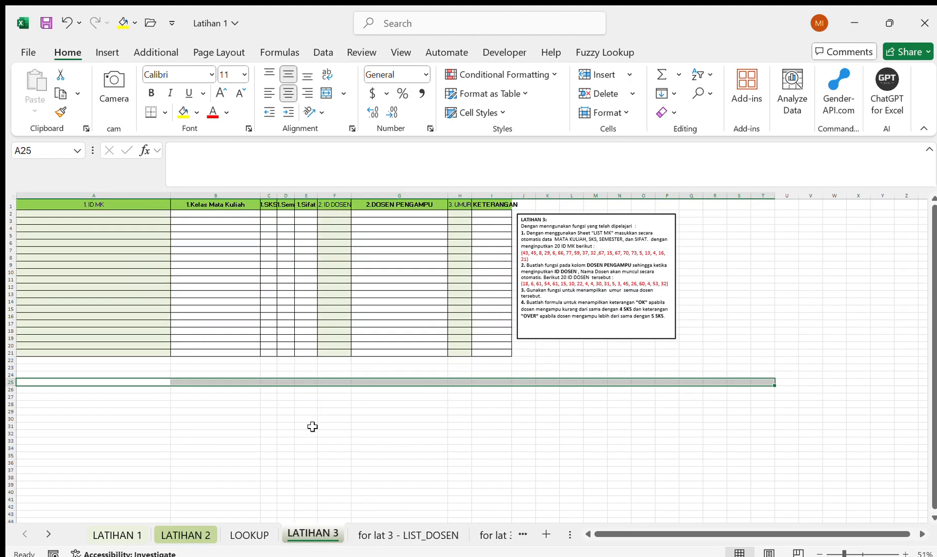
{"action": "left_click", "coordinate": [231, 529]}
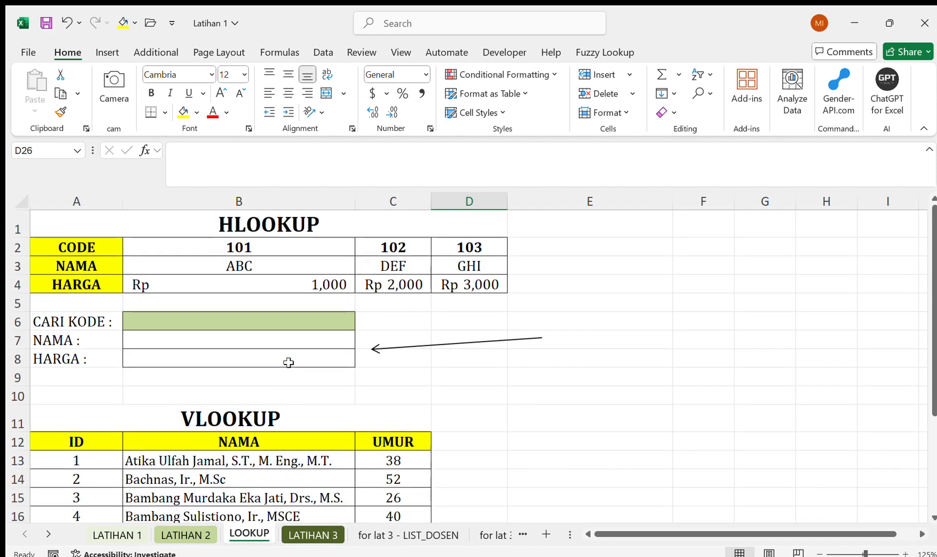
{"action": "scroll", "coordinate": [289, 362], "scroll_direction": "down", "scroll_amount": 3}
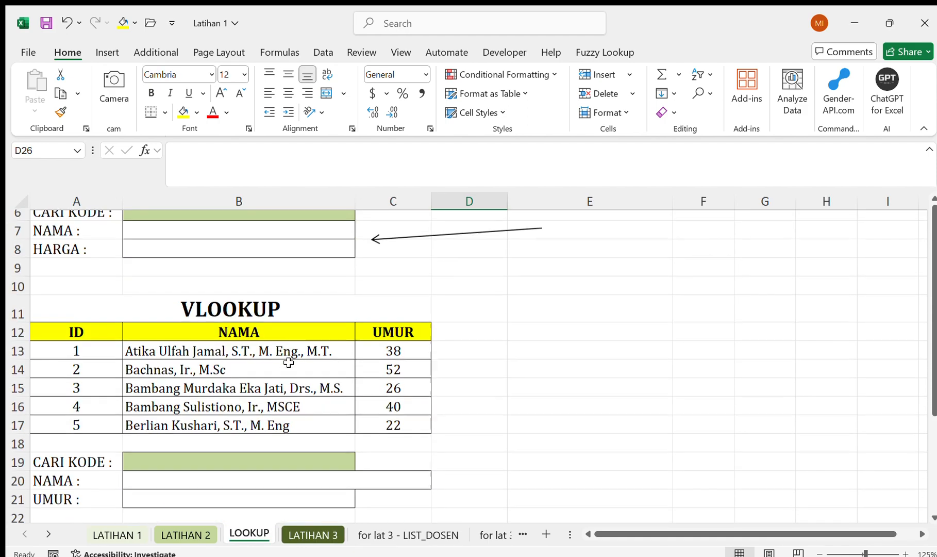
{"action": "scroll", "coordinate": [288, 362], "scroll_direction": "up", "scroll_amount": 3}
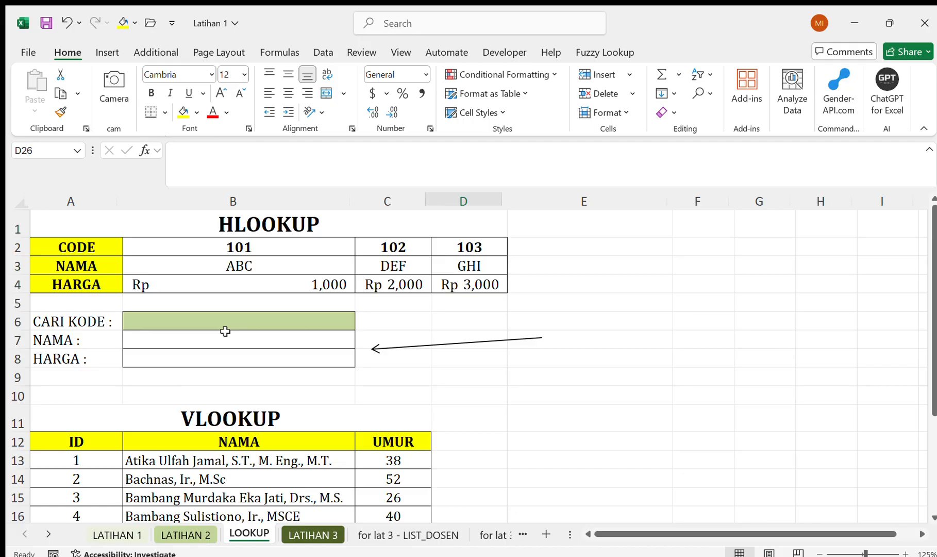
{"action": "left_click", "coordinate": [227, 338]}
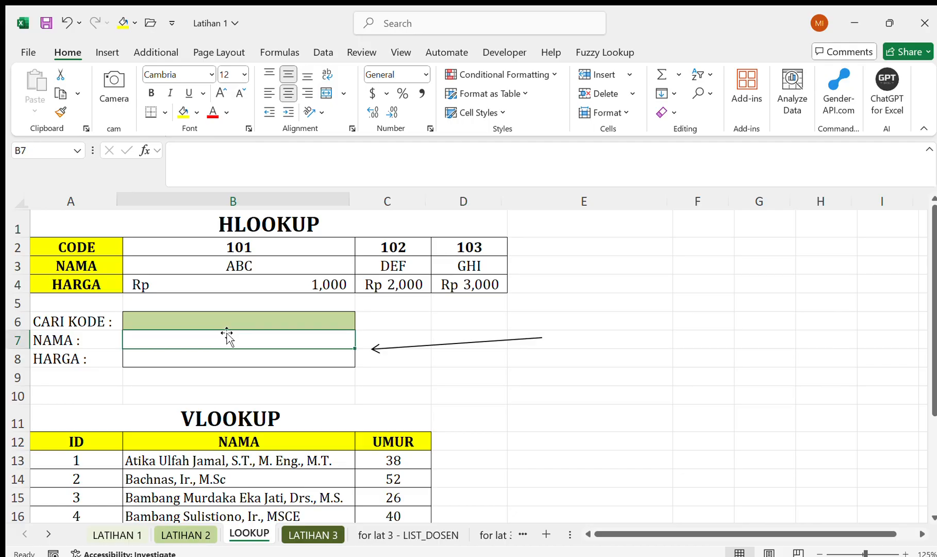
{"action": "key", "text": "Up"}
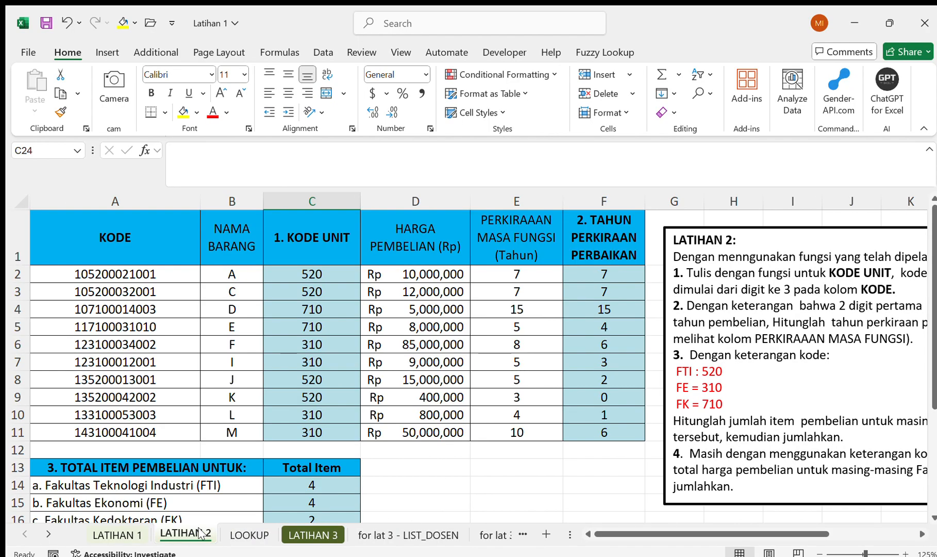
{"action": "left_click", "coordinate": [201, 534]}
{"action": "scroll", "coordinate": [453, 463], "scroll_direction": "down", "scroll_amount": 3}
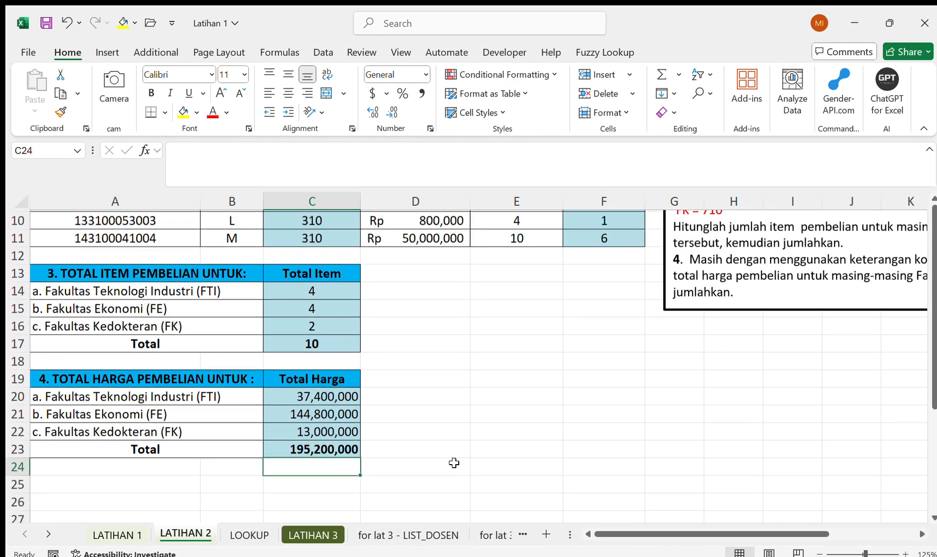
{"action": "scroll", "coordinate": [481, 394], "scroll_direction": "up", "scroll_amount": 2}
{"action": "key", "text": "ctrl+z"}
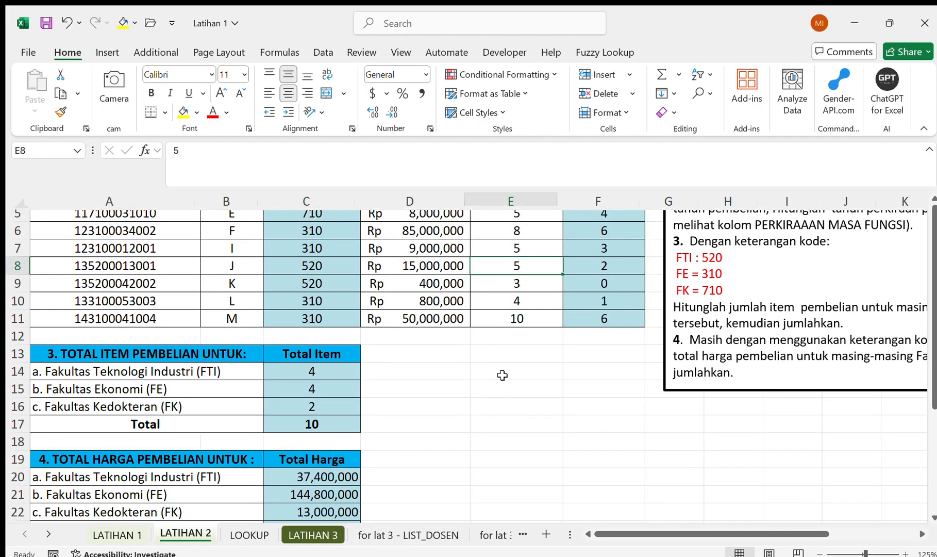
{"action": "key", "text": "Left"}
{"action": "key", "text": "Down"}
{"action": "key", "text": "Down"}
{"action": "key", "text": "Down"}
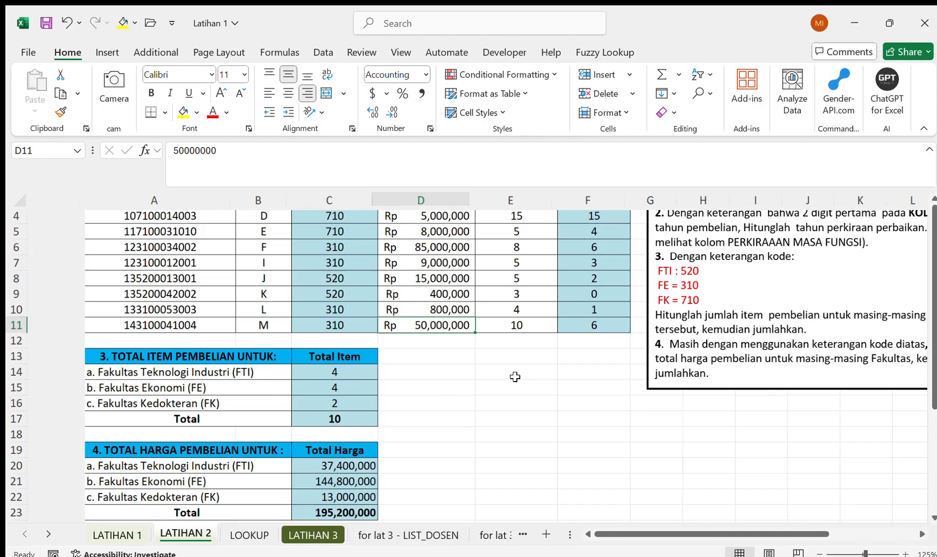
{"action": "scroll", "coordinate": [515, 377], "scroll_direction": "down", "scroll_amount": 3}
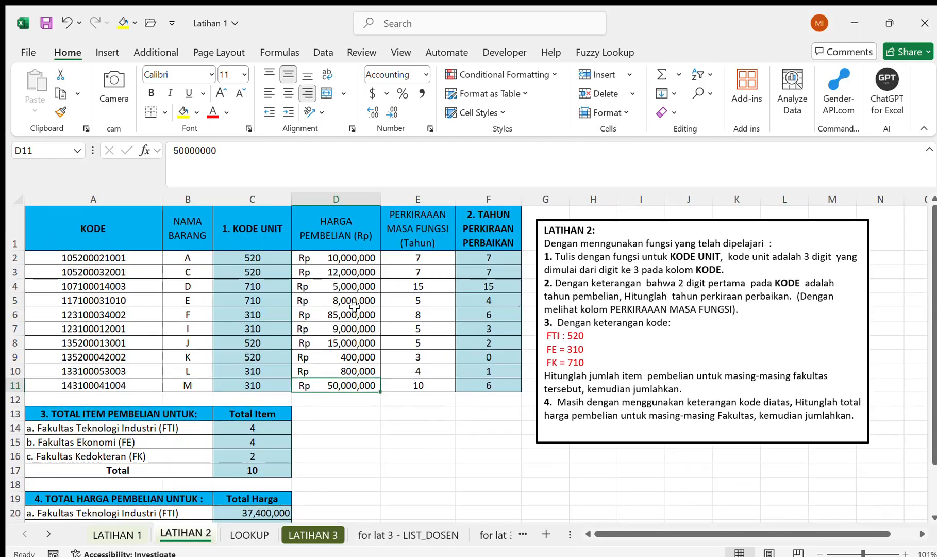
{"action": "left_click", "coordinate": [280, 258]}
Enter the heading "KESIMPULAN RUMUS" in cell E13.
{"action": "left_click", "coordinate": [399, 414]}
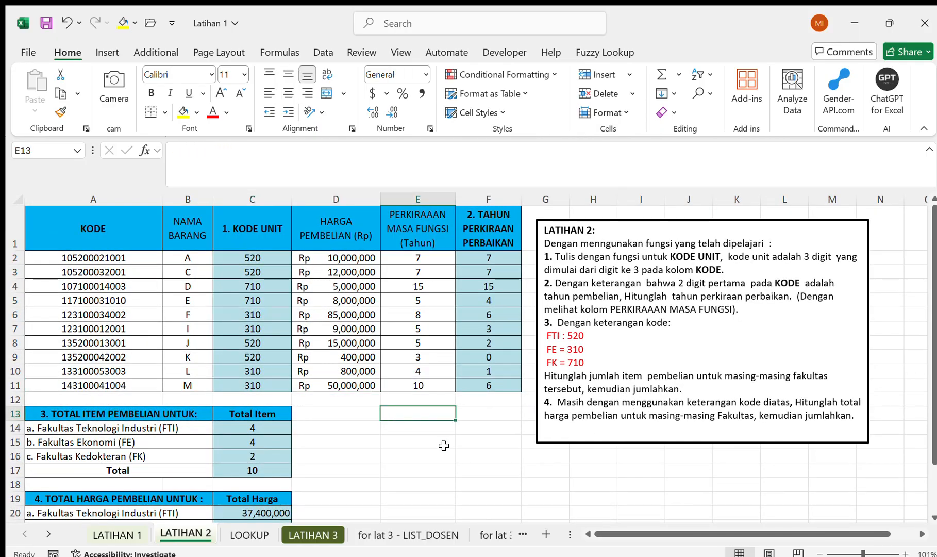
{"action": "type", "text": "MID"}
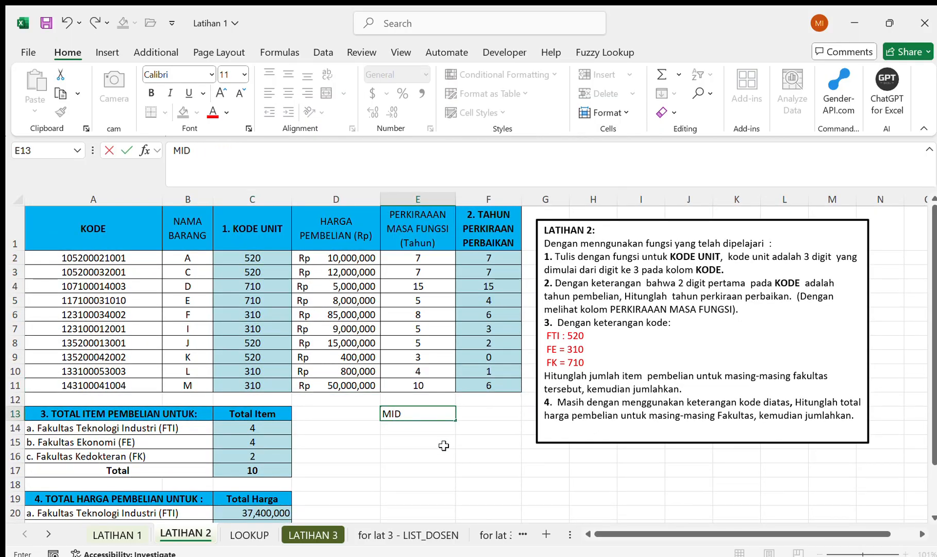
{"action": "key", "text": "BackSpace"}
{"action": "key", "text": "BackSpace"}
{"action": "key", "text": "BackSpace"}
{"action": "type", "text": "KESIMPULAN RUMUS"}
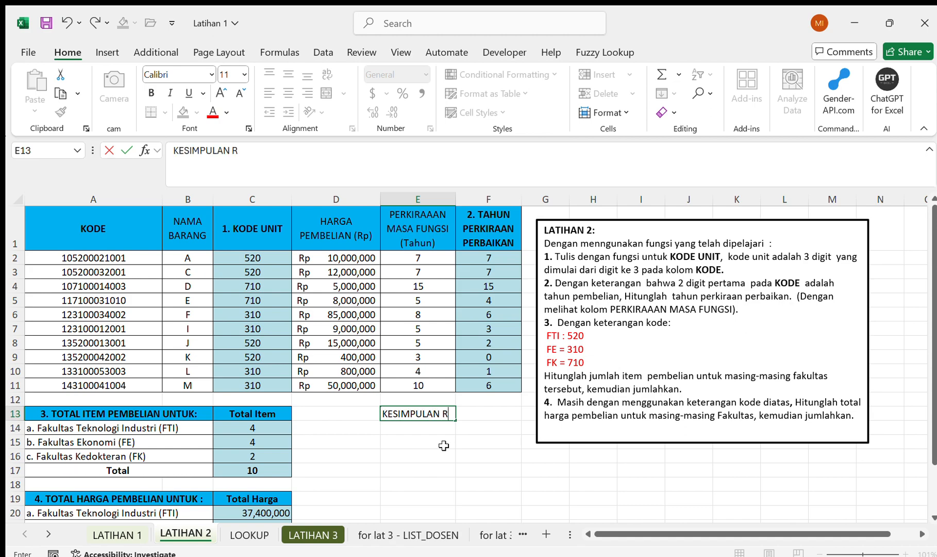
{"action": "key", "text": "ctrl+Return"}
{"action": "key", "text": "Return"}
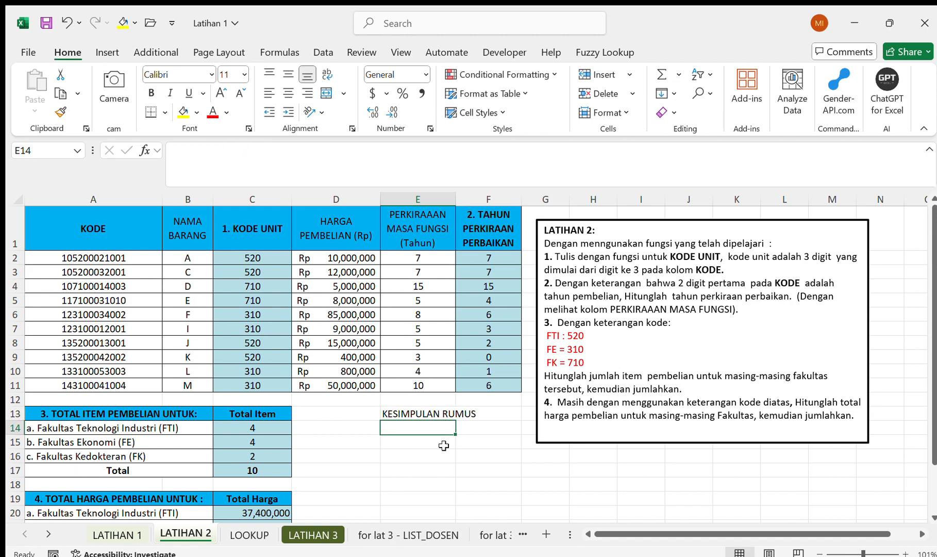
Enter "MID" in E14 with the explanation "mengambil nilai digit berapa dan berapa banyak" in F14.
{"action": "type", "text": "MID"}
{"action": "key", "text": "Tab"}
{"action": "type", "text": "menga"}
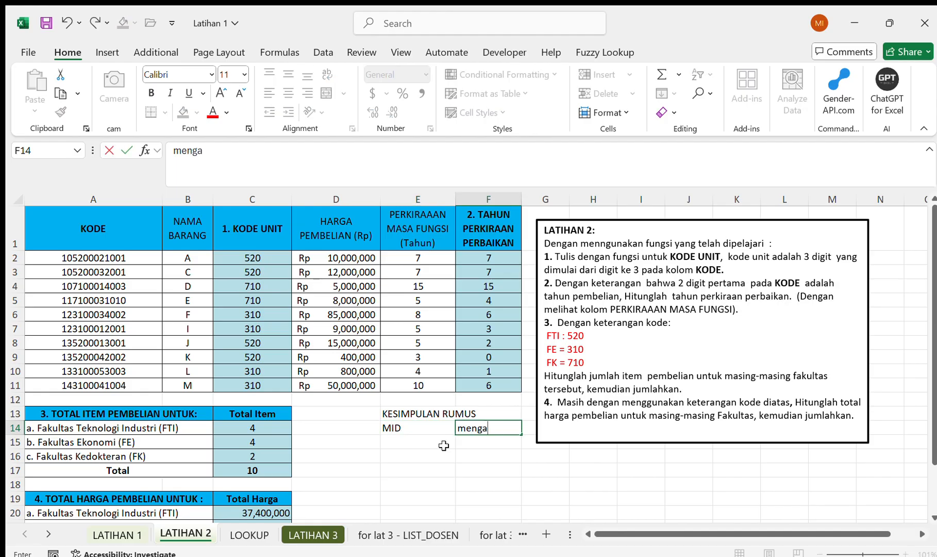
{"action": "type", "text": "mbil nilai "}
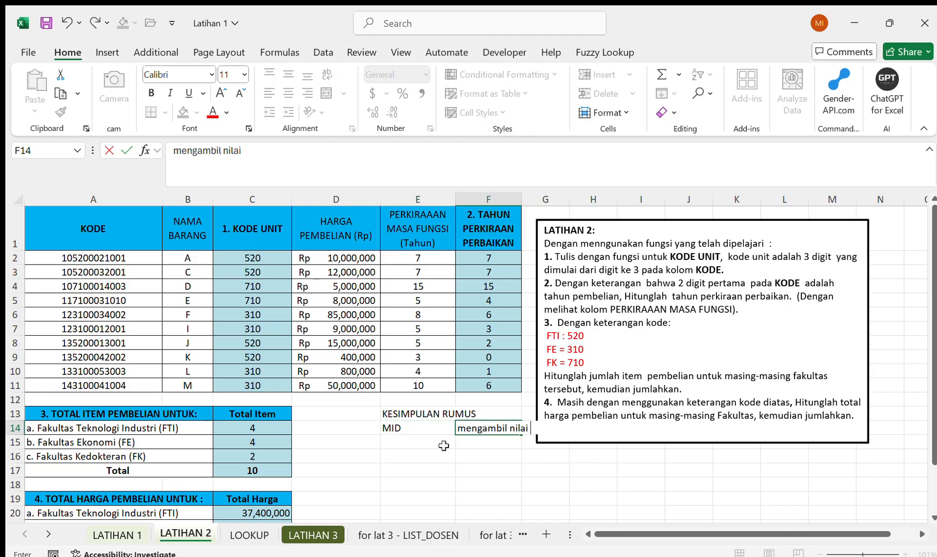
{"action": "type", "text": "digit berap"}
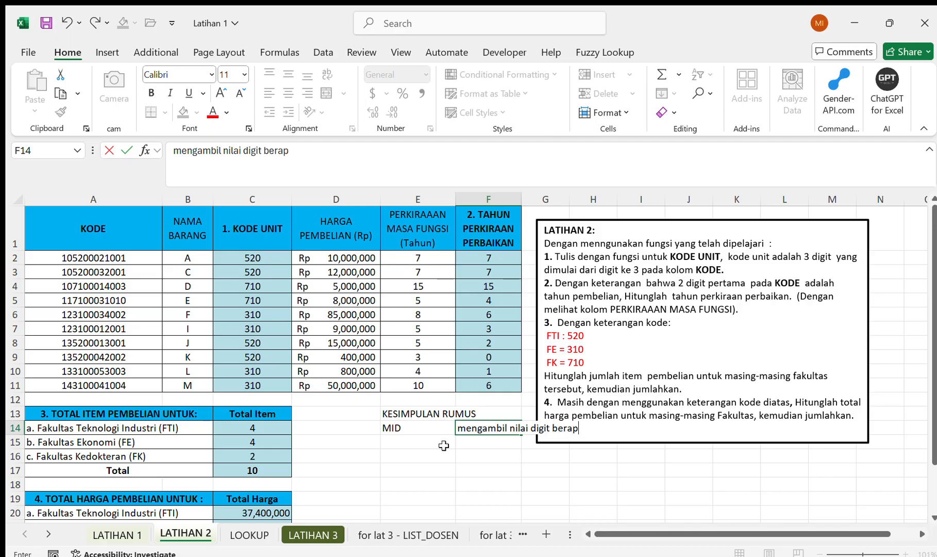
{"action": "type", "text": "a,"}
{"action": "key", "text": "BackSpace"}
{"action": "type", "text": "dan berapa"}
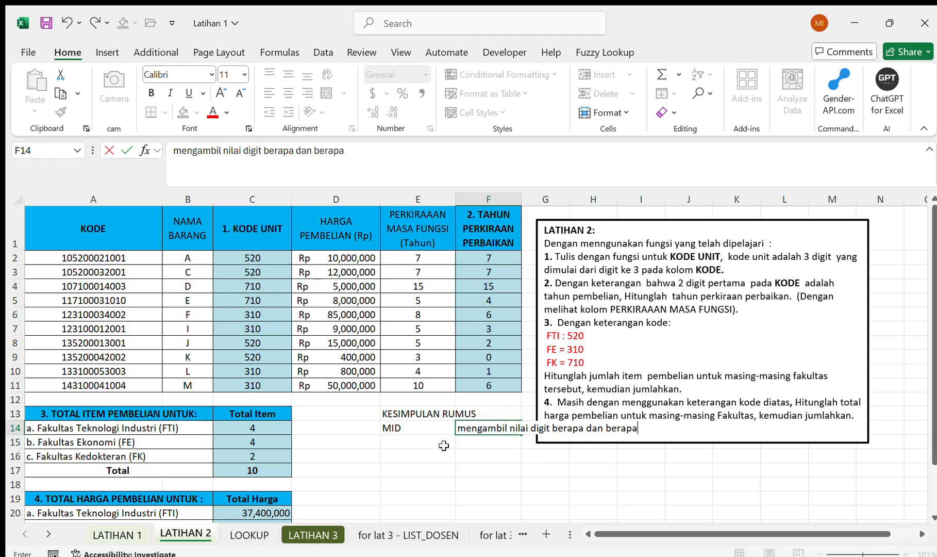
{"action": "type", "text": " banyak"}
{"action": "left_click", "coordinate": [443, 445]}
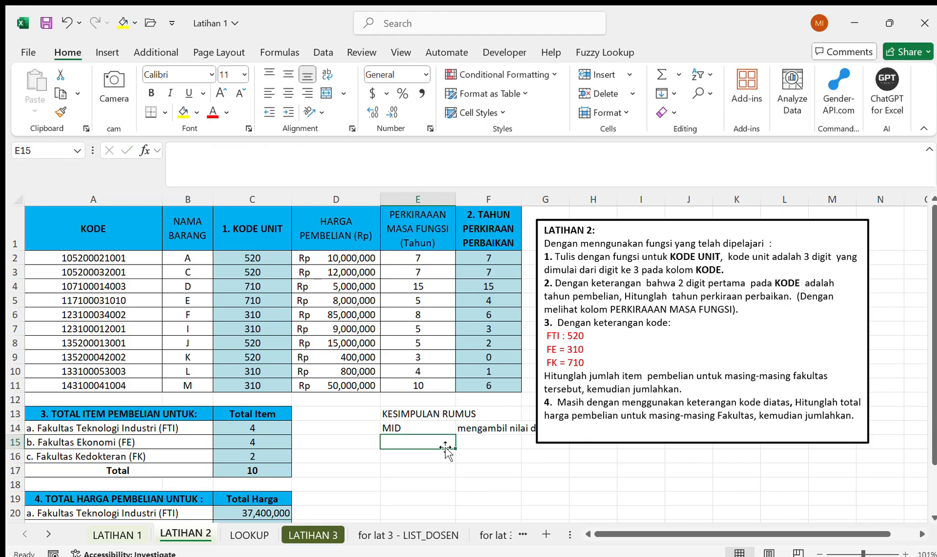
Widen column F so that the MID explanation in F14 fits fully inside its cell.
{"action": "left_click", "coordinate": [495, 427]}
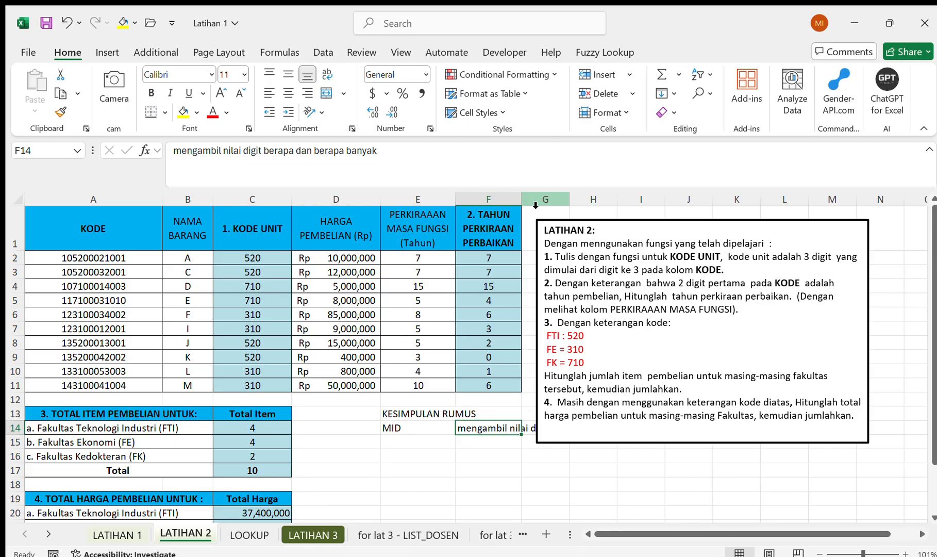
{"action": "left_click_drag", "start_coordinate": [525, 199], "coordinate": [680, 210]}
{"action": "left_click", "coordinate": [616, 211]}
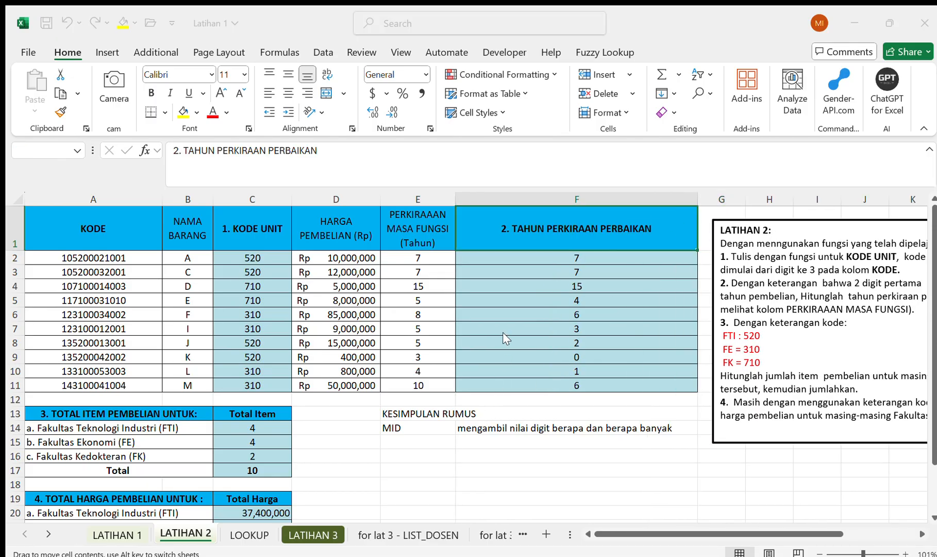
Check the formulas in F3 and C14, and add "COUNTIF" in E15 with "menghitung dengan kriteria" in F15.
{"action": "left_click", "coordinate": [422, 443]}
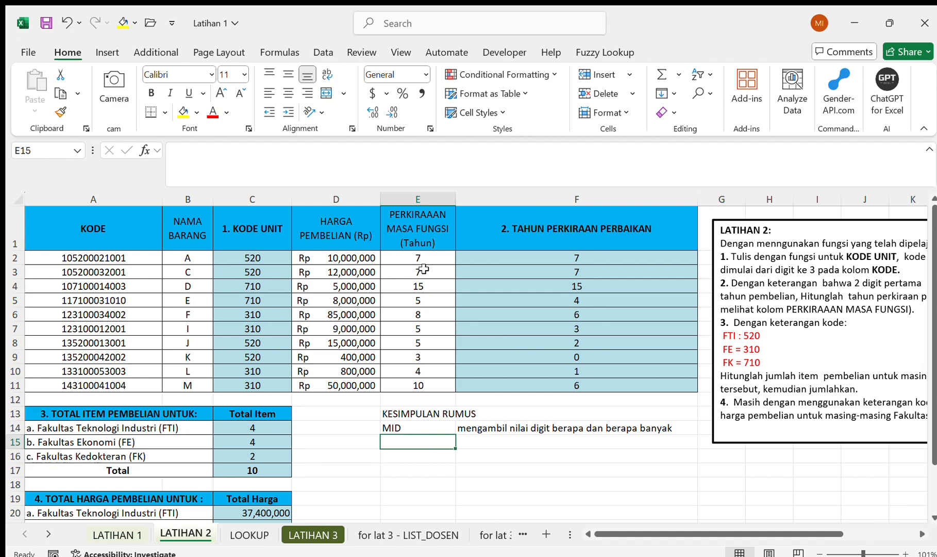
{"action": "left_click", "coordinate": [509, 272]}
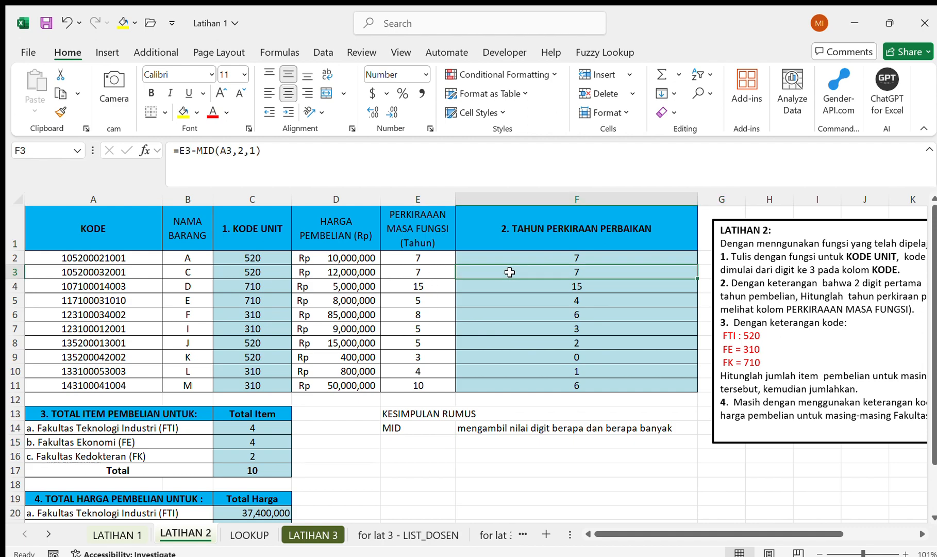
{"action": "left_click", "coordinate": [278, 425]}
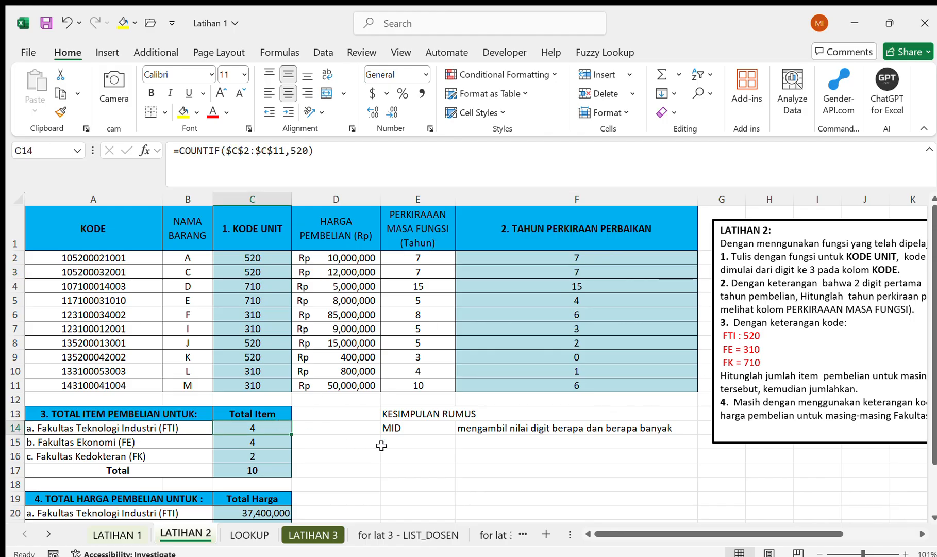
{"action": "left_click", "coordinate": [418, 444]}
{"action": "type", "text": "COUN"}
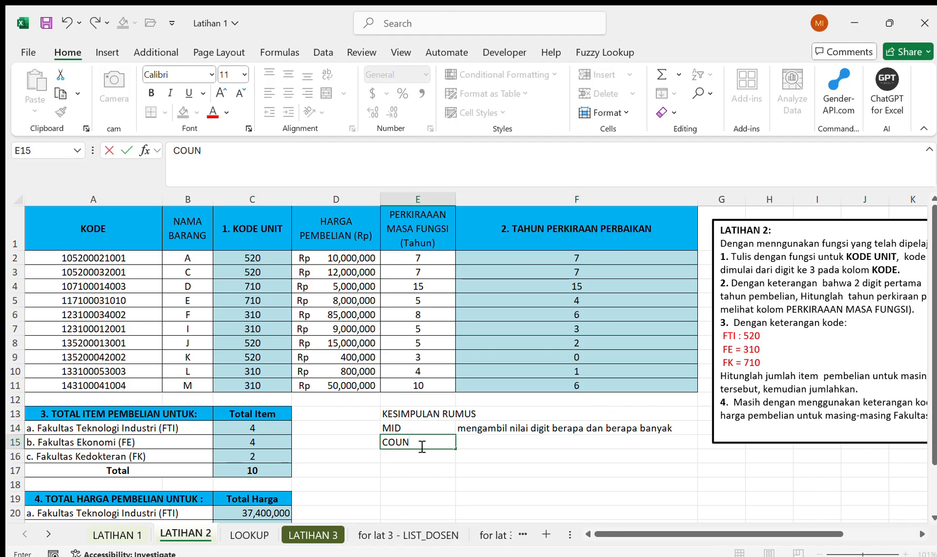
{"action": "type", "text": "TIF"}
{"action": "key", "text": "Tab"}
{"action": "type", "text": "M"}
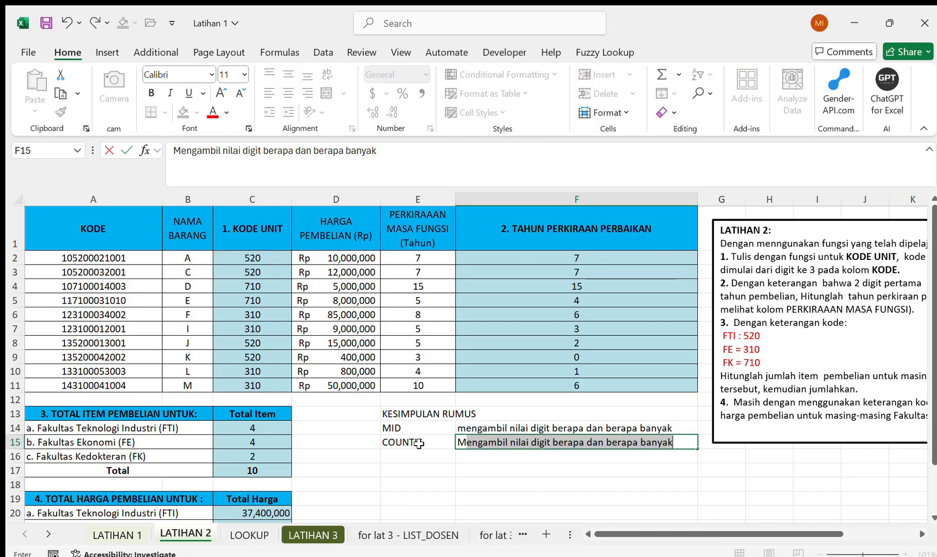
{"action": "key", "text": "BackSpace"}
{"action": "type", "text": "enghitung"}
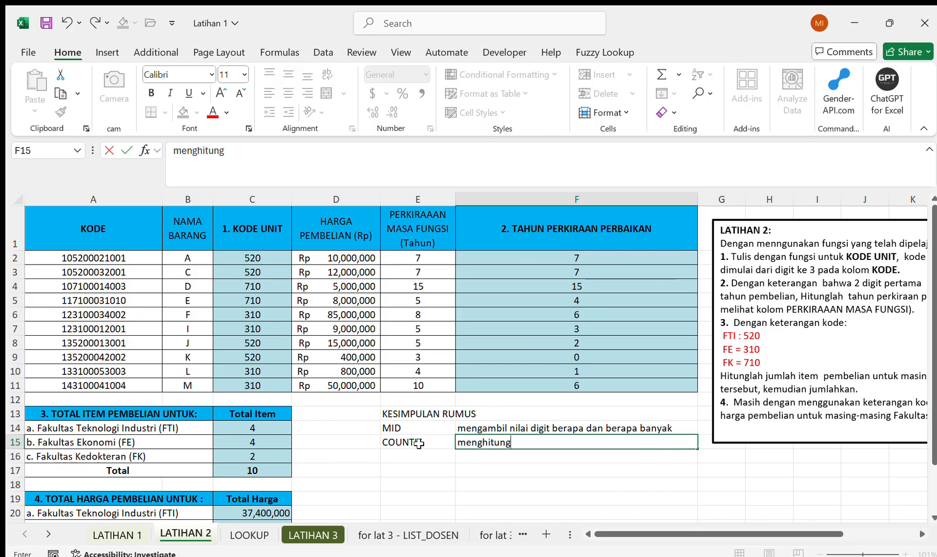
{"action": "type", "text": " dengan kriteria"}
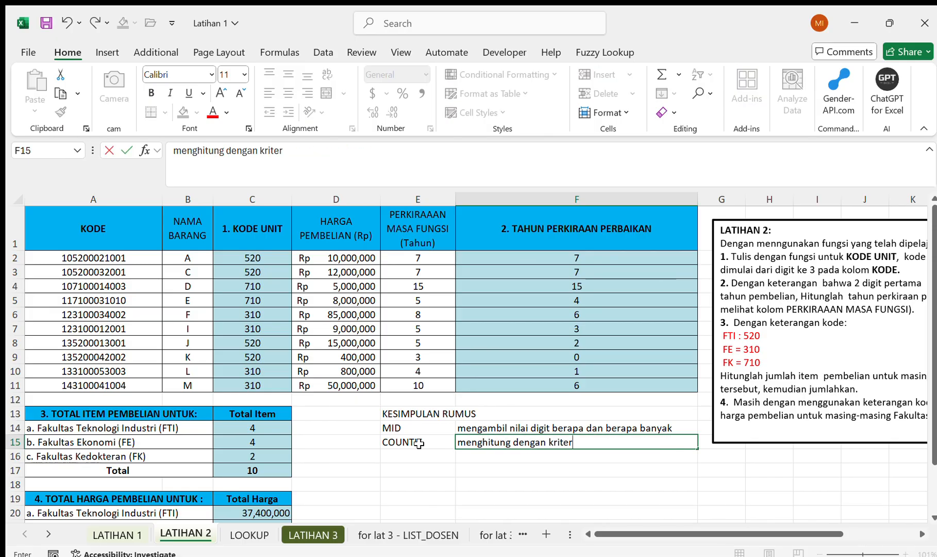
{"action": "key", "text": "Return"}
Add "Sumif" in E16 with the explanation "menjumlahkan dengan kriteria" in F16.
{"action": "type", "text": "Sumif"}
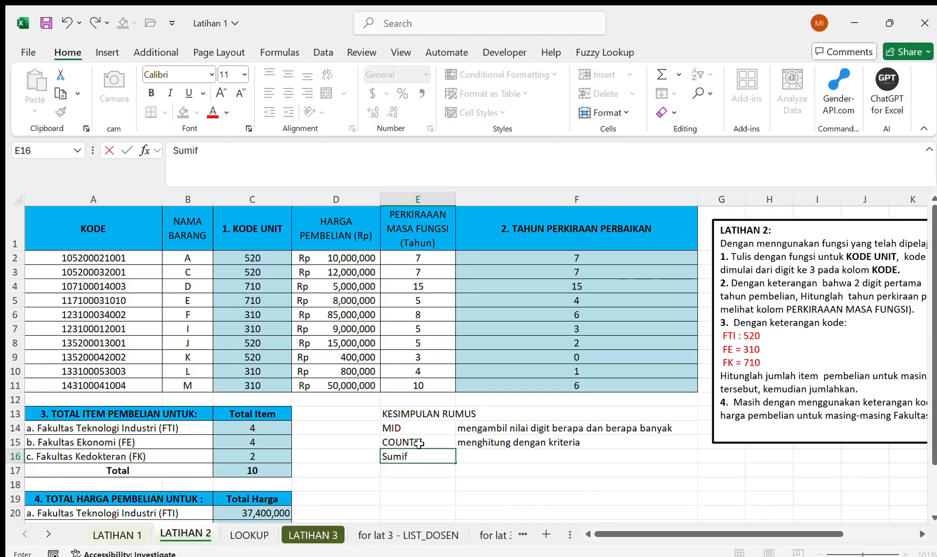
{"action": "key", "text": "Tab"}
{"action": "type", "text": "men"}
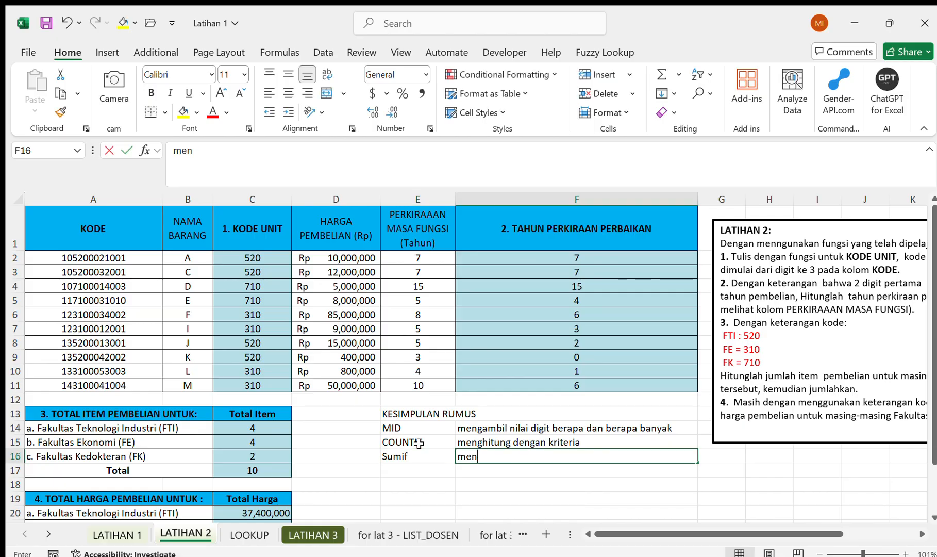
{"action": "type", "text": "jumlah"}
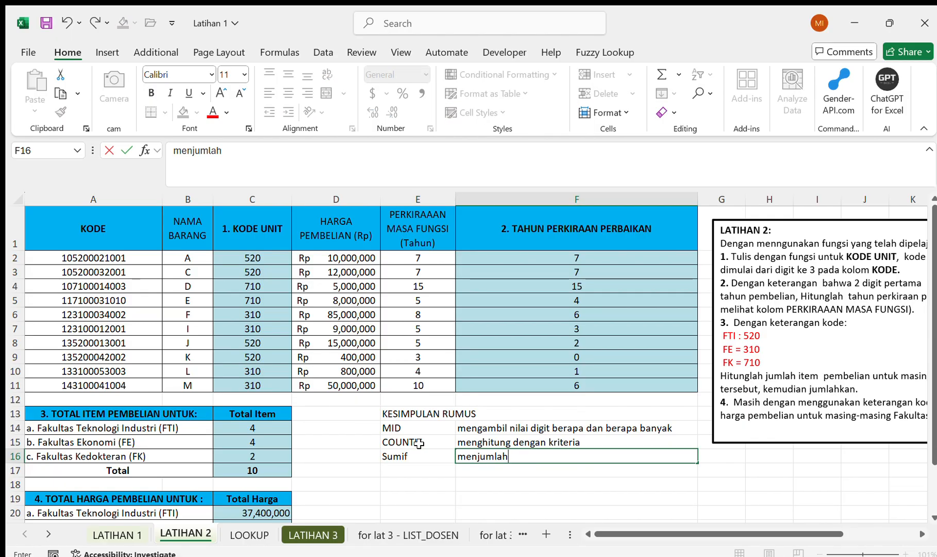
{"action": "type", "text": "kan dengan kriteria"}
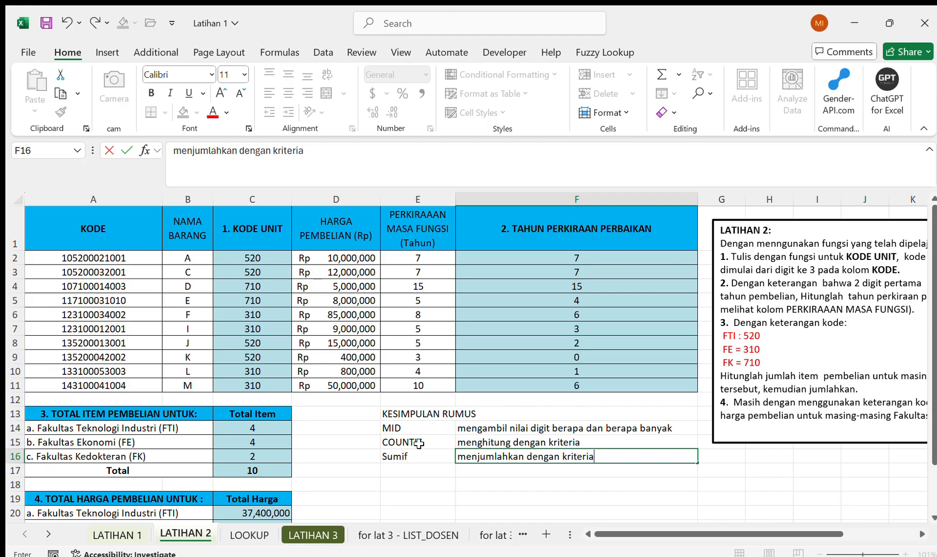
{"action": "key", "text": "Return"}
On the LOOKUP sheet, enter 102 as the CARI KODE value in B6 of the HLOOKUP section.
{"action": "scroll", "coordinate": [419, 442], "scroll_direction": "down", "scroll_amount": 2}
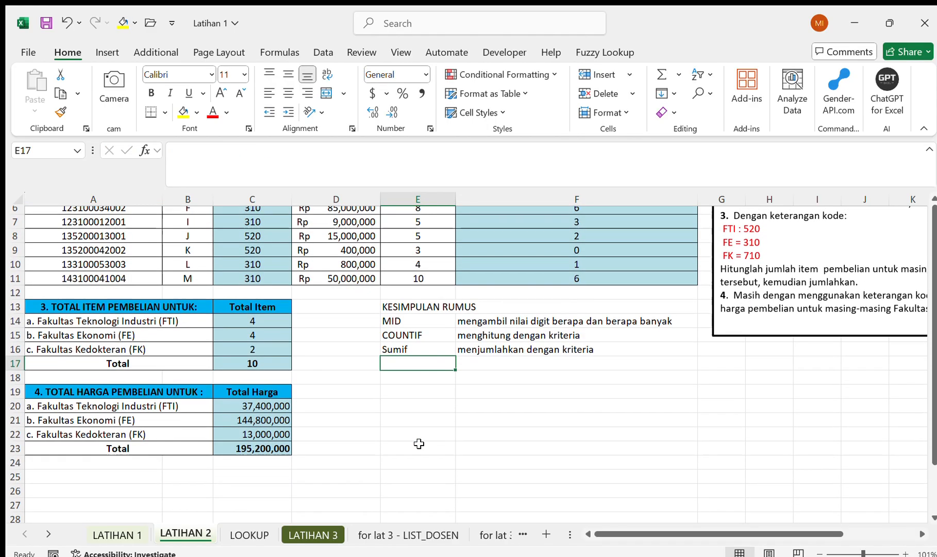
{"action": "left_click", "coordinate": [265, 533]}
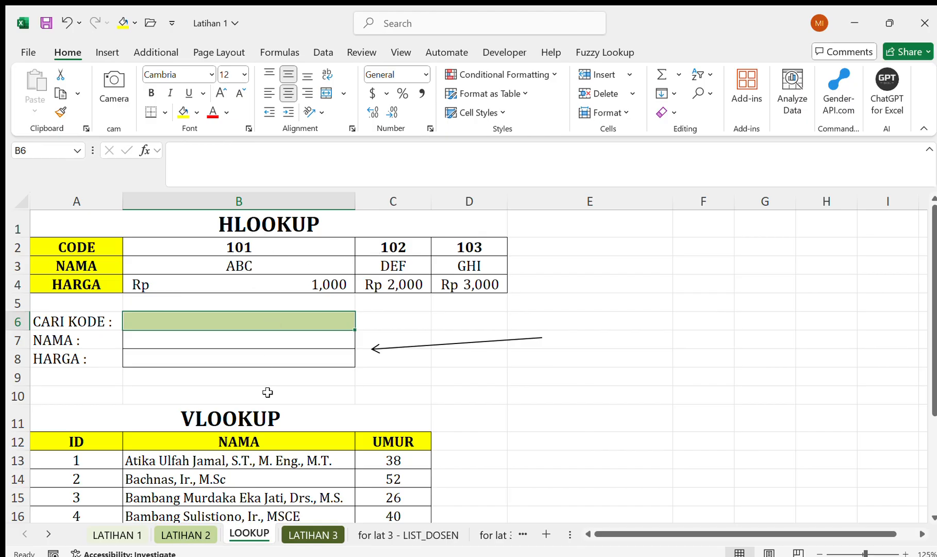
{"action": "scroll", "coordinate": [267, 392], "scroll_direction": "down", "scroll_amount": 2}
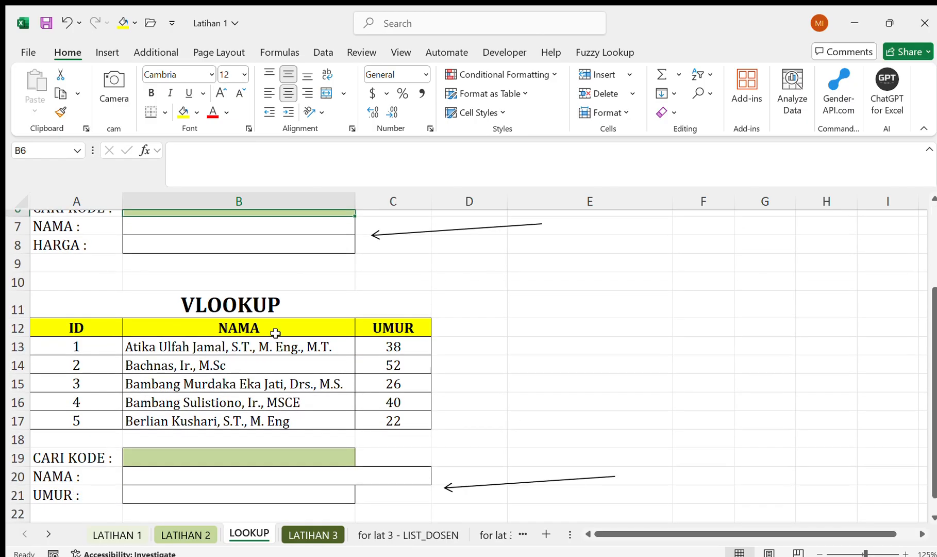
{"action": "scroll", "coordinate": [275, 333], "scroll_direction": "up", "scroll_amount": 2}
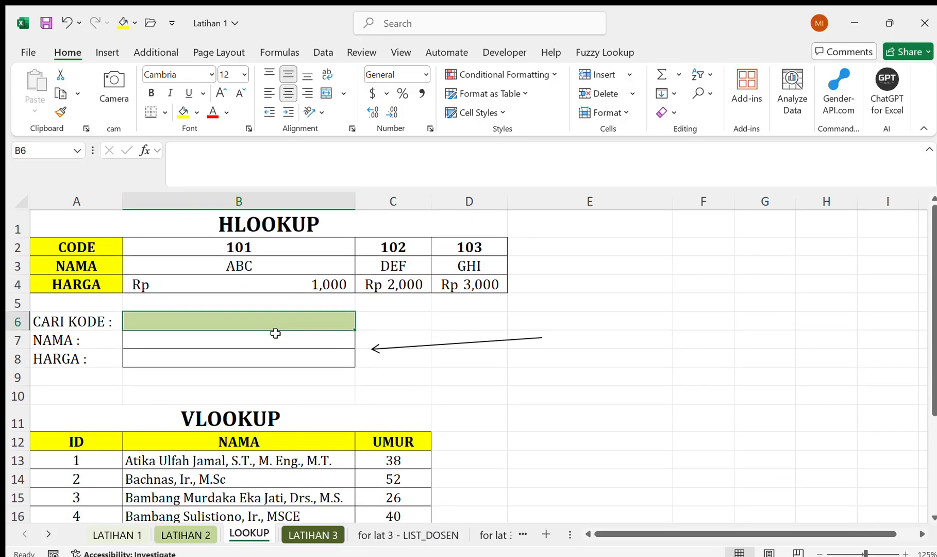
{"action": "type", "text": "102"}
{"action": "key", "text": "Return"}
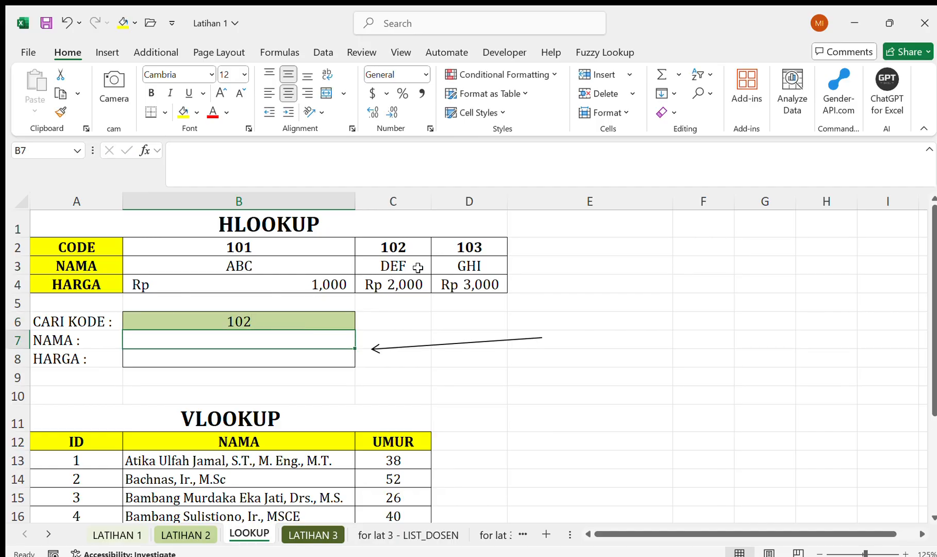
Look up the name for the searched code in B7 with the formula =HLOOKUP(B6,$B$2:$D$4,2,FALSE).
{"action": "type", "text": "="}
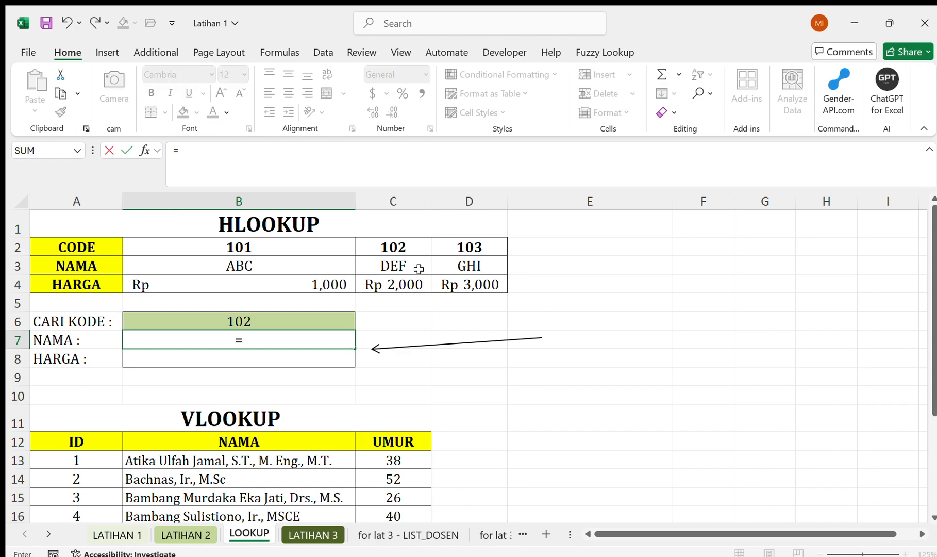
{"action": "type", "text": "hlo"}
{"action": "key", "text": "Tab"}
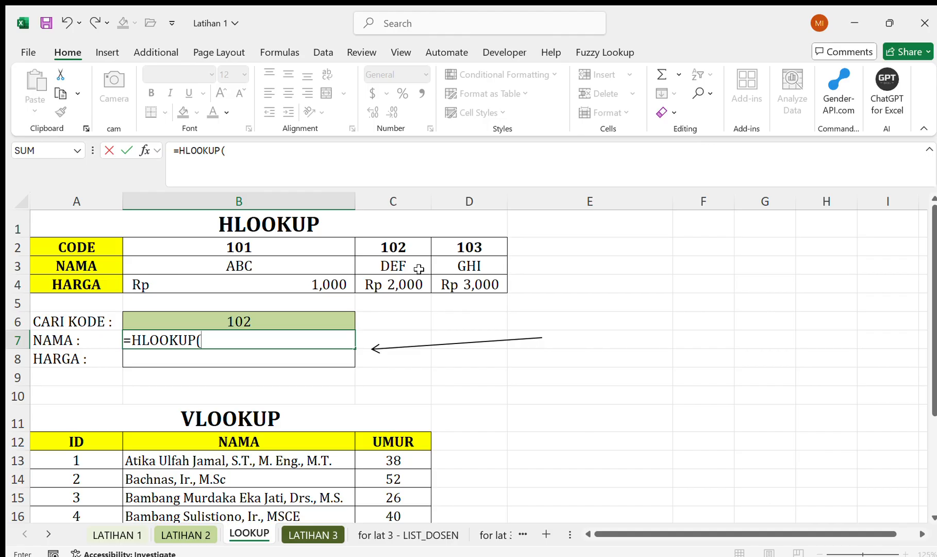
{"action": "left_click", "coordinate": [191, 320]}
{"action": "type", "text": ","}
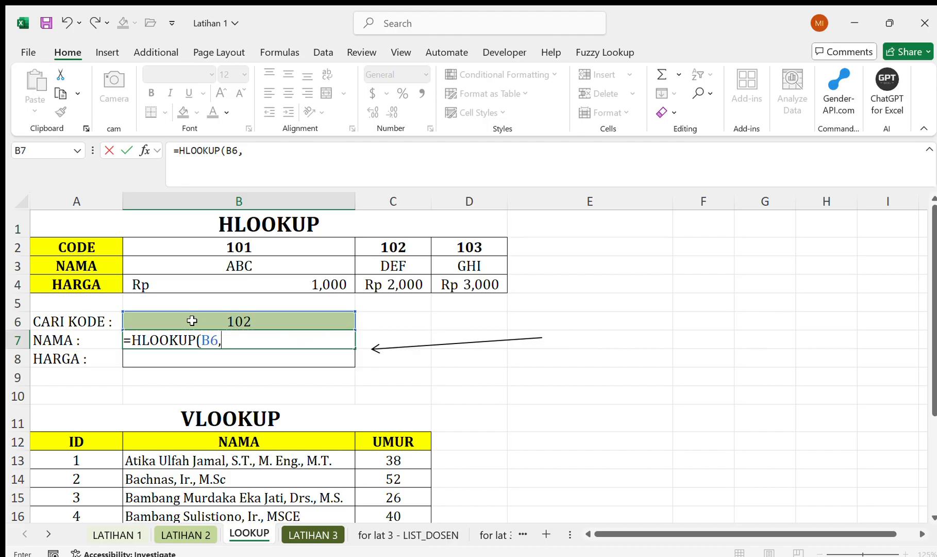
{"action": "left_click", "coordinate": [198, 245]}
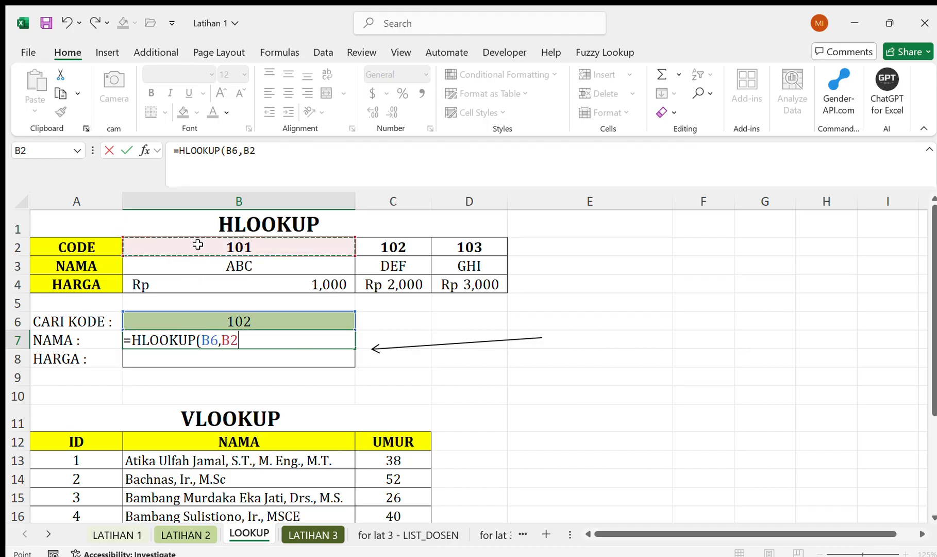
{"action": "left_click_drag", "start_coordinate": [198, 244], "coordinate": [462, 281]}
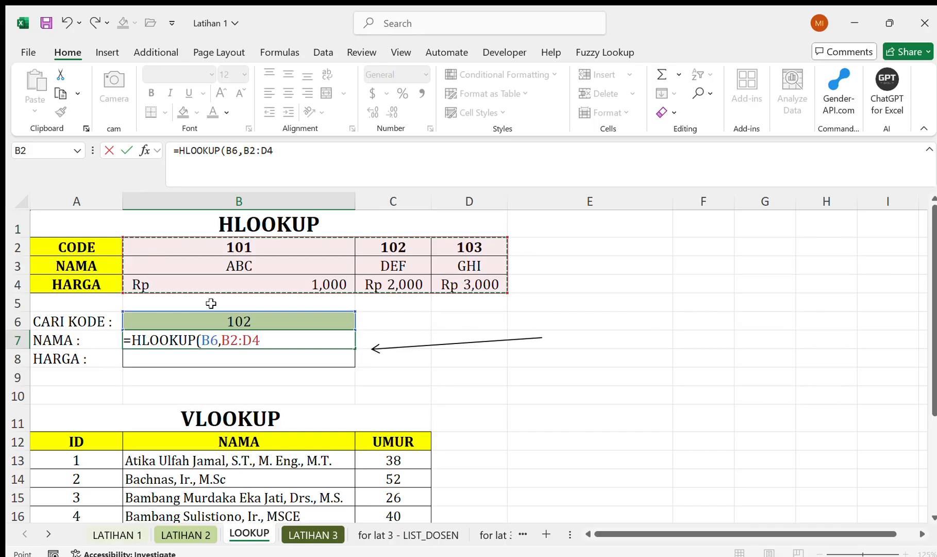
{"action": "key", "text": "F4"}
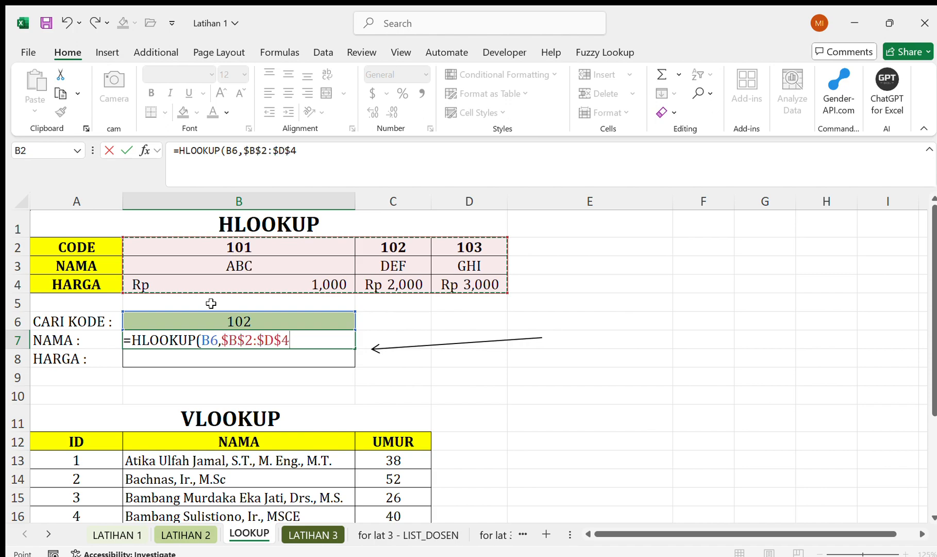
{"action": "type", "text": ","}
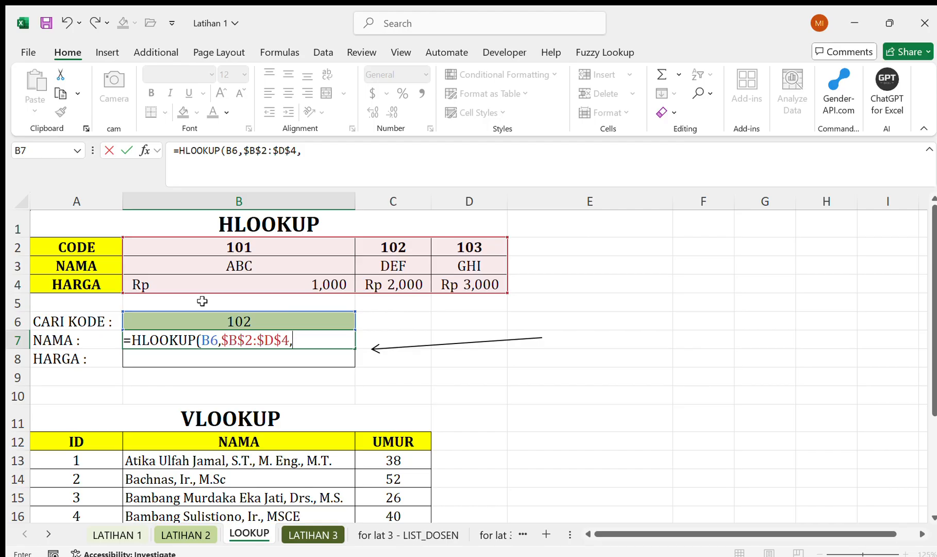
{"action": "type", "text": "2,fa"}
{"action": "key", "text": "Tab"}
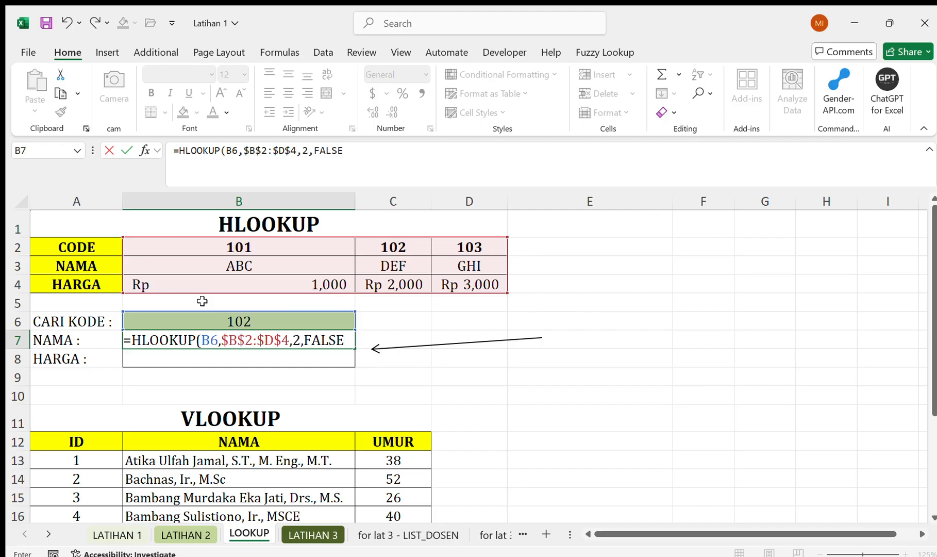
{"action": "key", "text": "Return"}
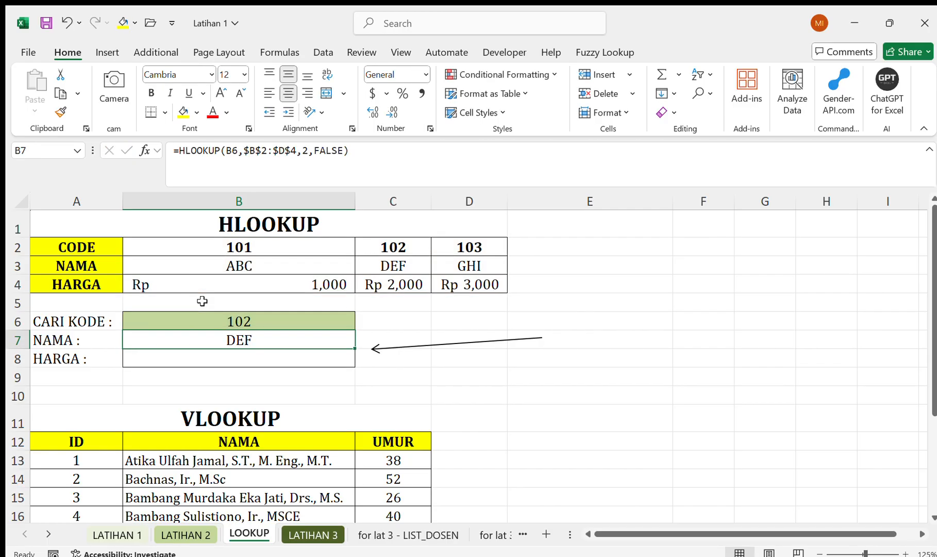
Look up the price for the searched code in B8 with the formula =HLOOKUP(B6,$B$2:$D$4,3).
{"action": "left_click_drag", "start_coordinate": [397, 155], "coordinate": [71, 130]}
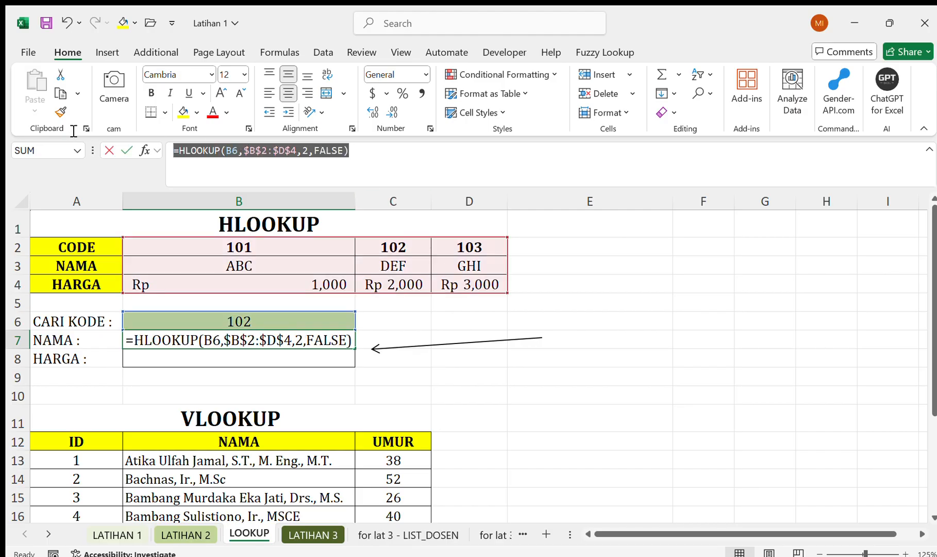
{"action": "key", "text": "Escape"}
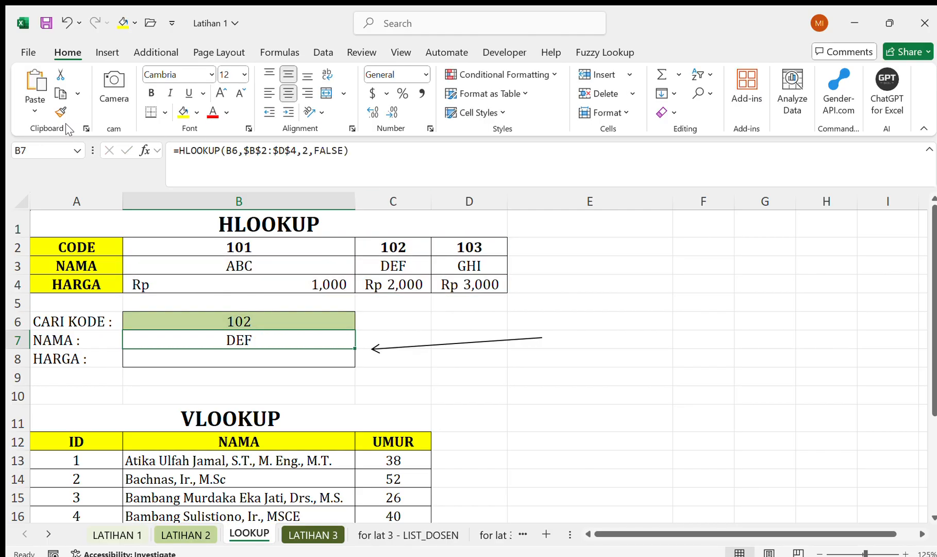
{"action": "key", "text": "Down"}
{"action": "type", "text": "=hl"}
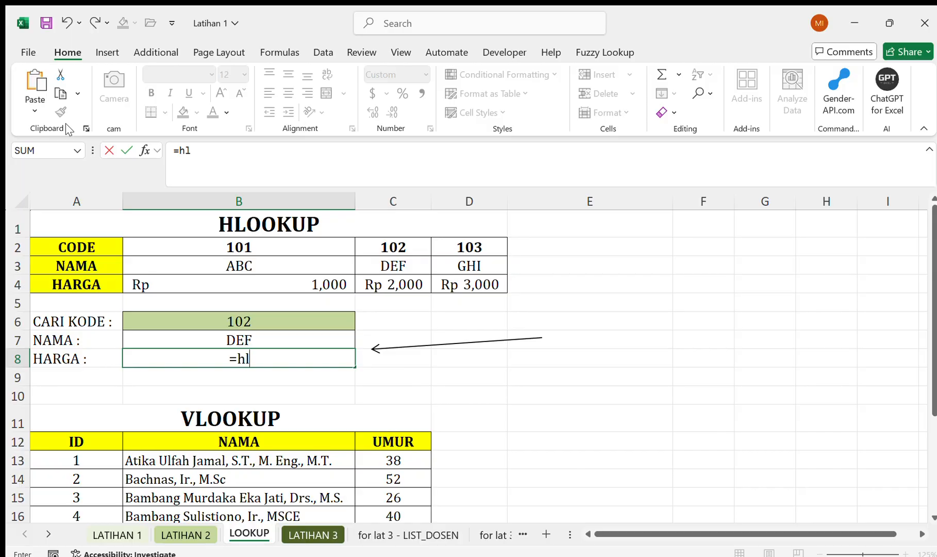
{"action": "key", "text": "Tab"}
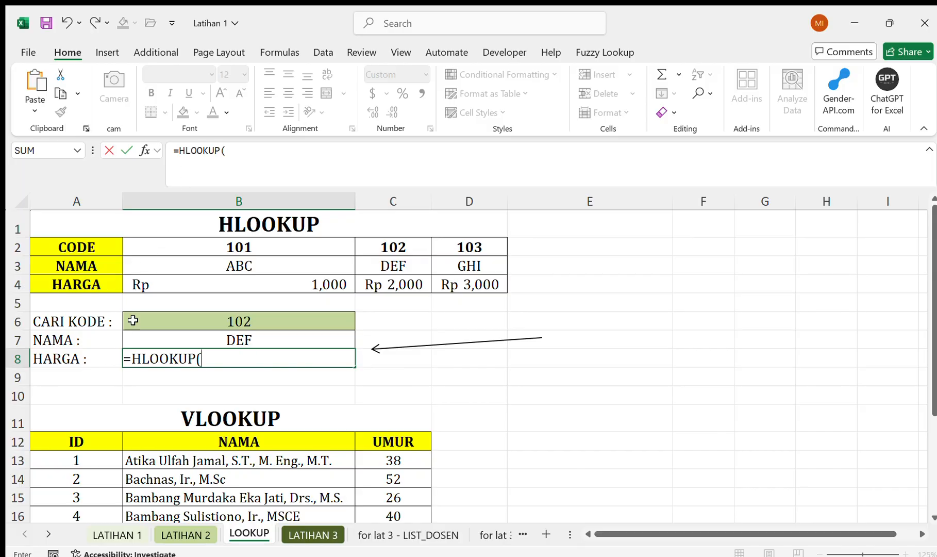
{"action": "left_click", "coordinate": [207, 321]}
{"action": "type", "text": ","}
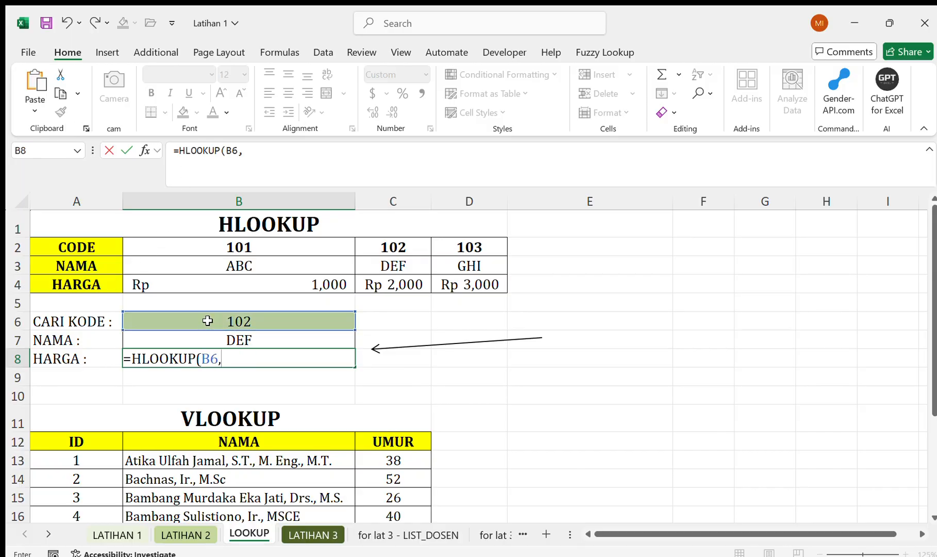
{"action": "left_click_drag", "start_coordinate": [253, 244], "coordinate": [452, 281]}
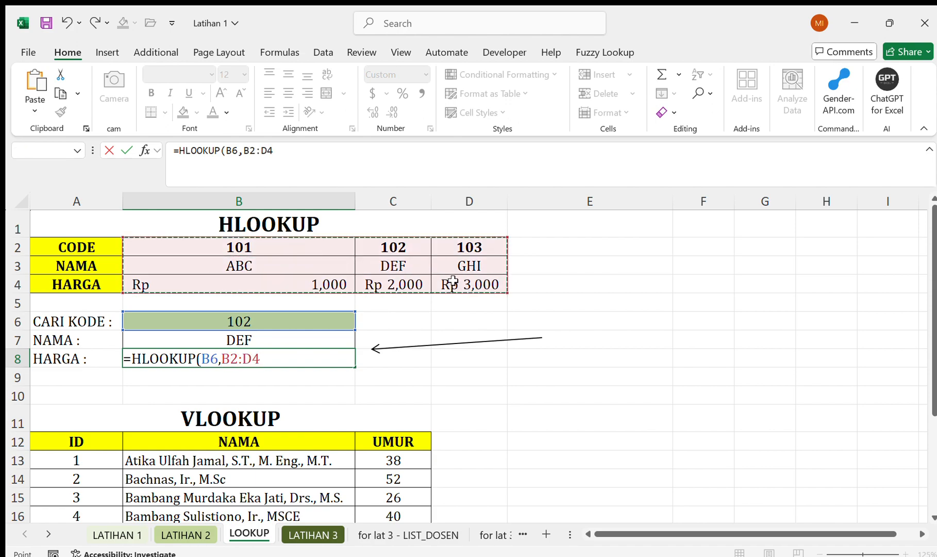
{"action": "left_click_drag", "start_coordinate": [289, 247], "coordinate": [461, 280]}
{"action": "key", "text": "F4"}
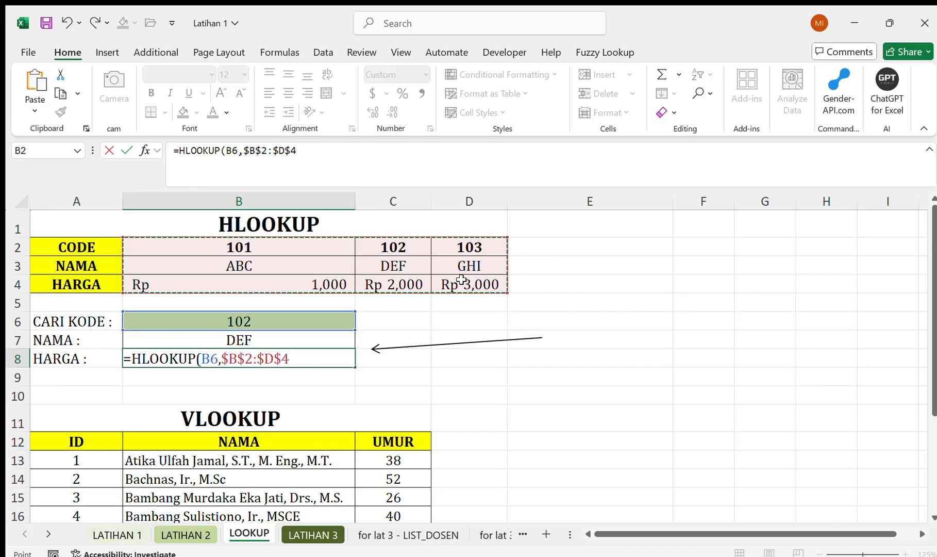
{"action": "type", "text": ",3"}
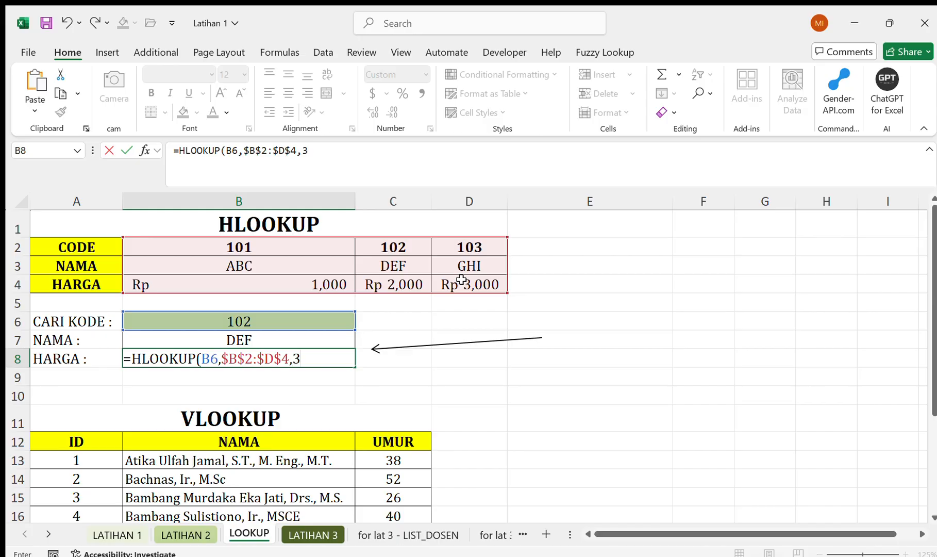
{"action": "type", "text": ")"}
{"action": "key", "text": "Return"}
Test the HLOOKUP formulas by setting the CARI KODE value in B6 to 101.
{"action": "key", "text": "Up"}
{"action": "key", "text": "Up"}
{"action": "key", "text": "Up"}
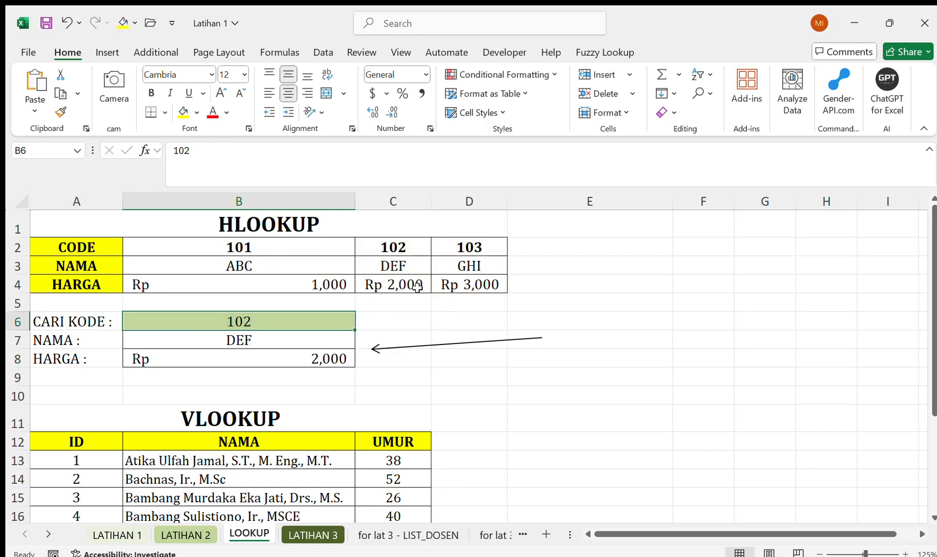
{"action": "type", "text": "101"}
{"action": "key", "text": "Return"}
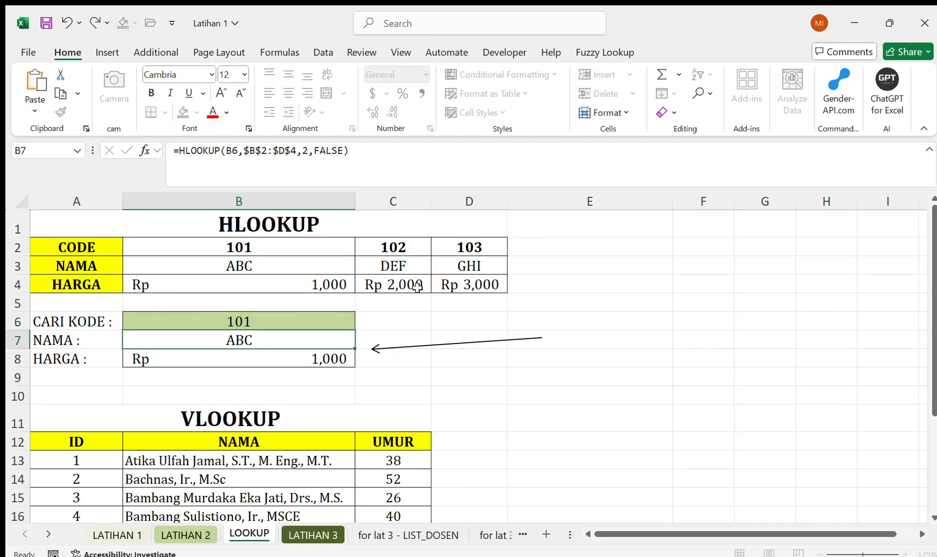
{"action": "type", "text": "103"}
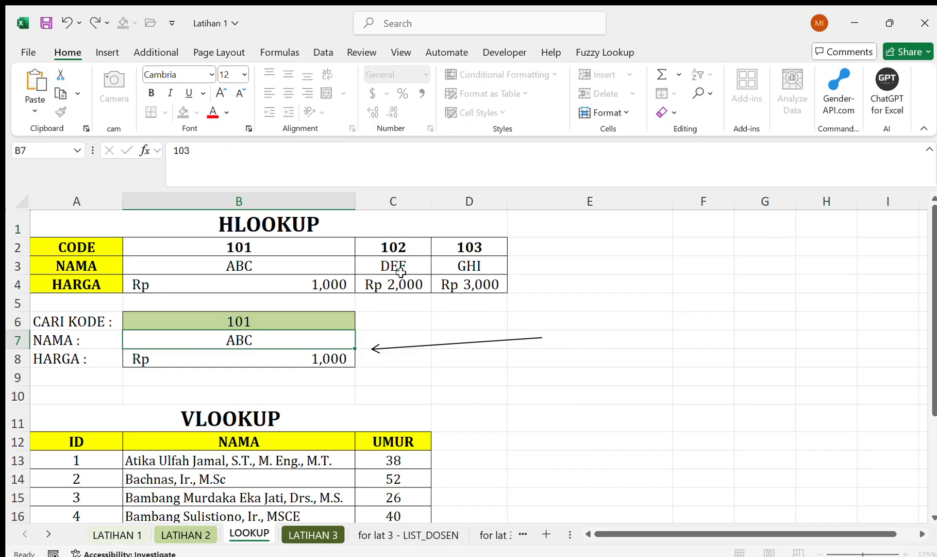
{"action": "key", "text": "Return"}
{"action": "key", "text": "ctrl+z"}
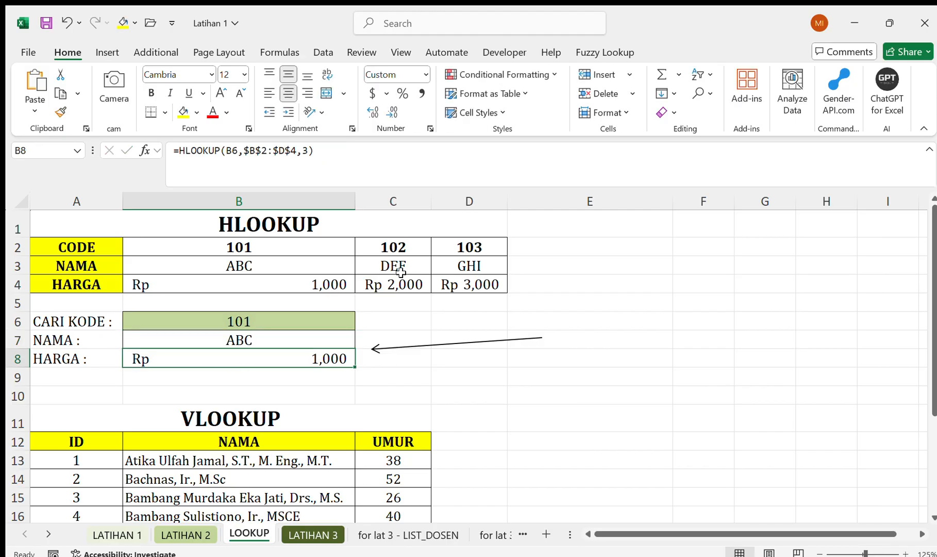
Set the CARI KODE value in B6 of the HLOOKUP section to 103.
{"action": "key", "text": "Up"}
{"action": "type", "text": "103"}
{"action": "key", "text": "Return"}
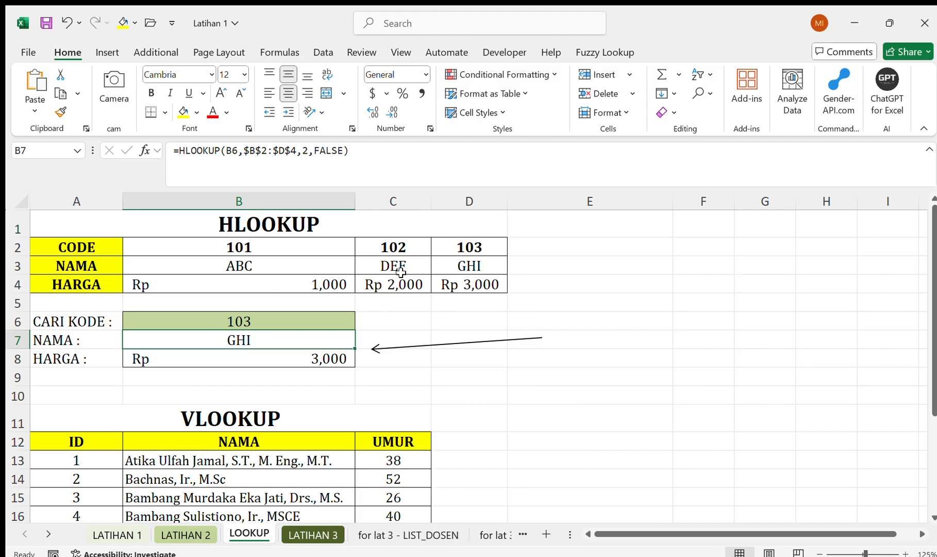
Enter 3 as the CARI KODE value in B19 of the VLOOKUP section.
{"action": "scroll", "coordinate": [272, 408], "scroll_direction": "down", "scroll_amount": 3}
{"action": "scroll", "coordinate": [273, 409], "scroll_direction": "up", "scroll_amount": 1}
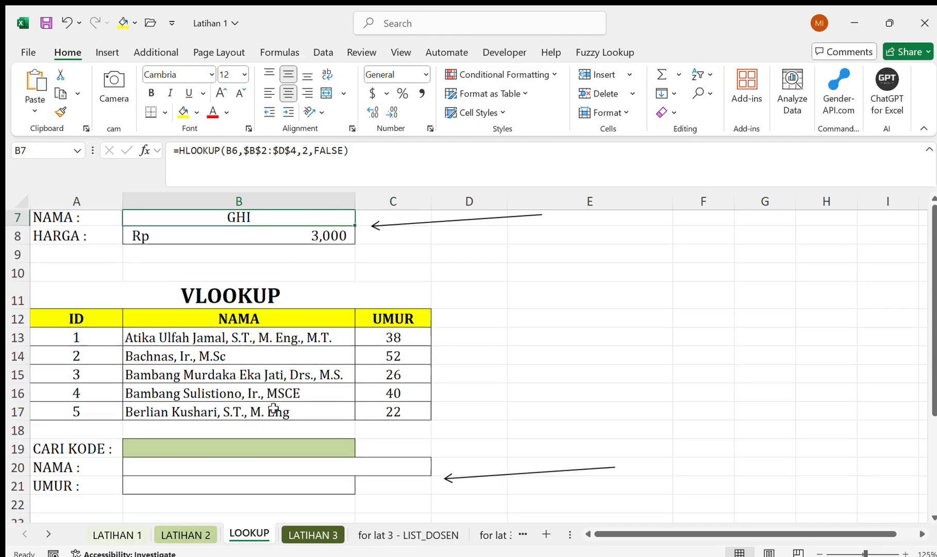
{"action": "scroll", "coordinate": [274, 409], "scroll_direction": "up", "scroll_amount": 2}
{"action": "scroll", "coordinate": [273, 408], "scroll_direction": "down", "scroll_amount": 3}
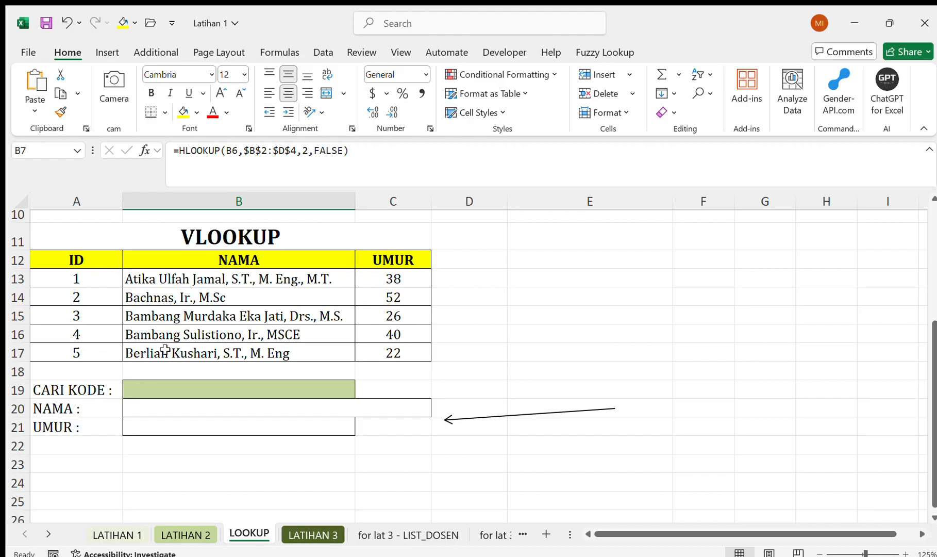
{"action": "left_click", "coordinate": [180, 390]}
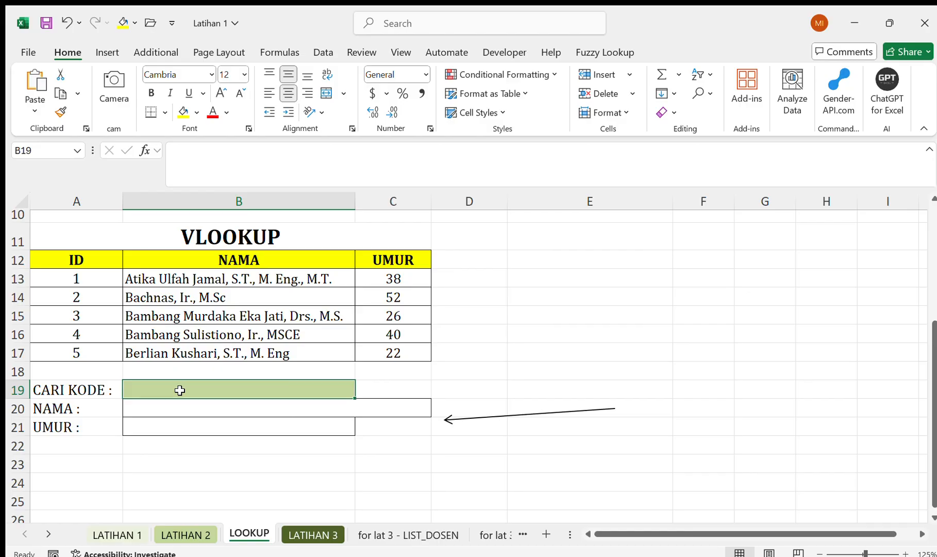
{"action": "type", "text": "3"}
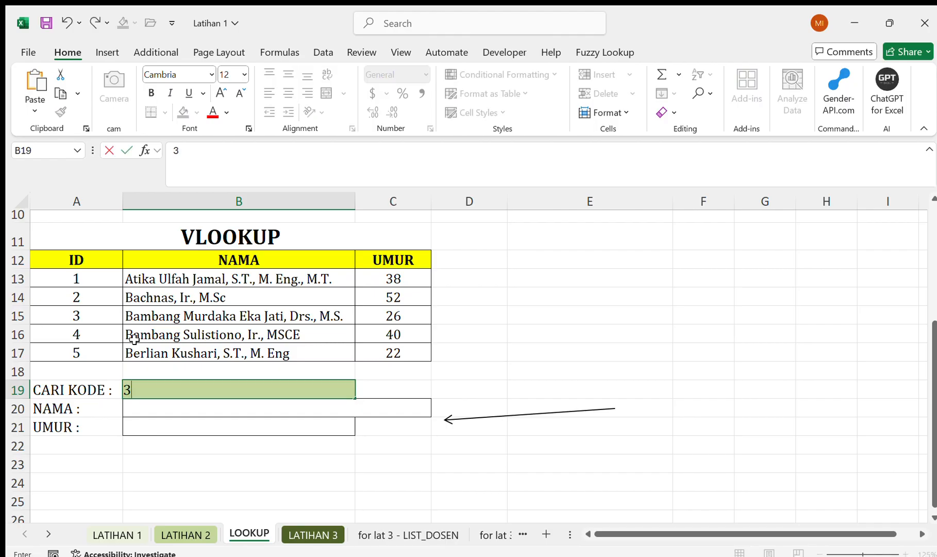
{"action": "key", "text": "Return"}
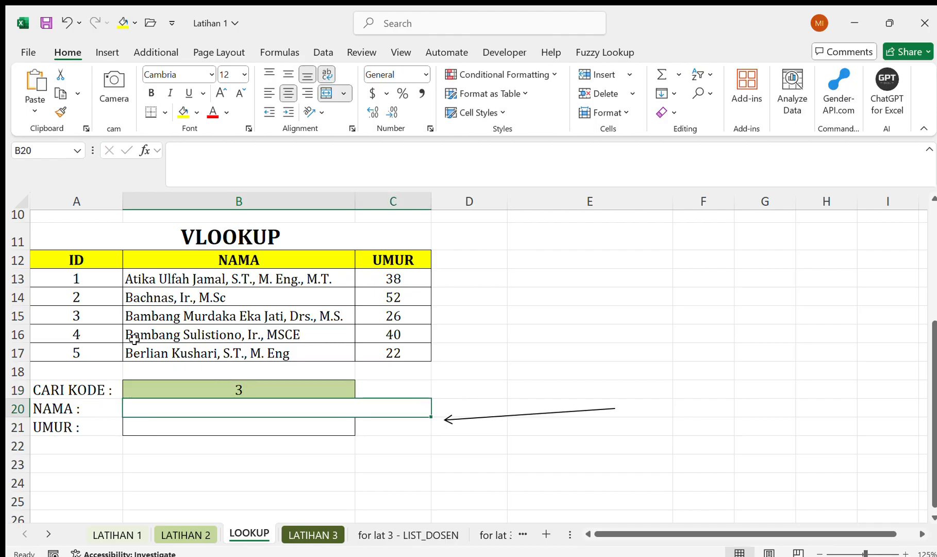
Look up the name for the searched code in B20 with the formula =VLOOKUP(B19,$A$13:$C$17,2,FALSE).
{"action": "type", "text": "=vl"}
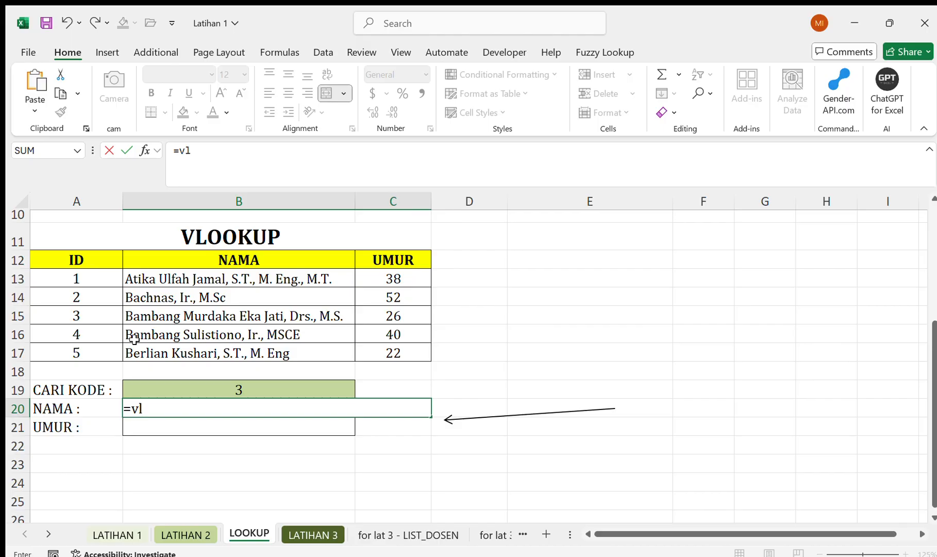
{"action": "key", "text": "Tab"}
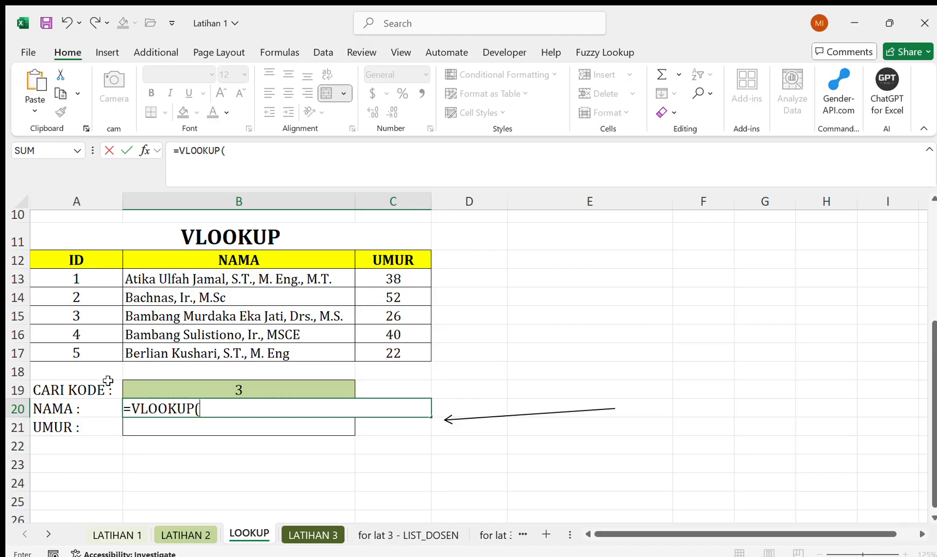
{"action": "left_click", "coordinate": [204, 389]}
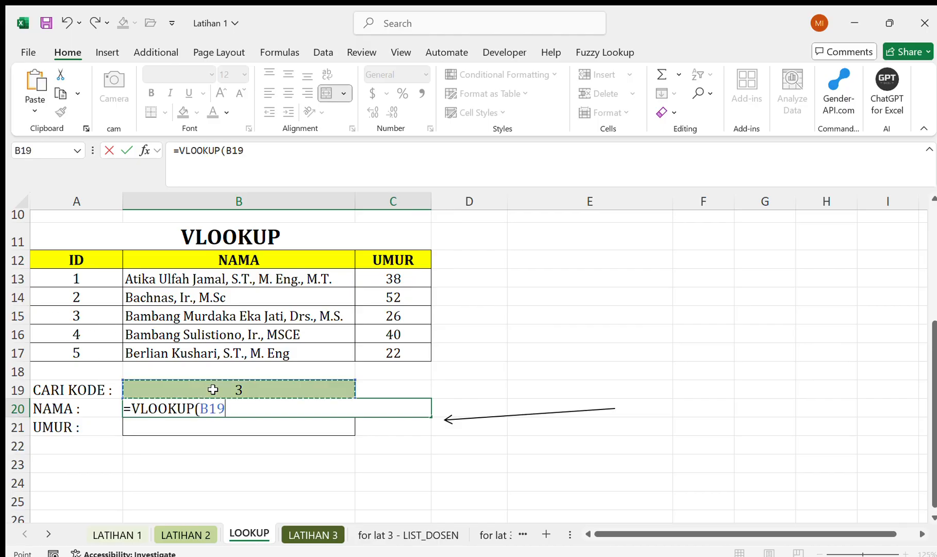
{"action": "type", "text": ","}
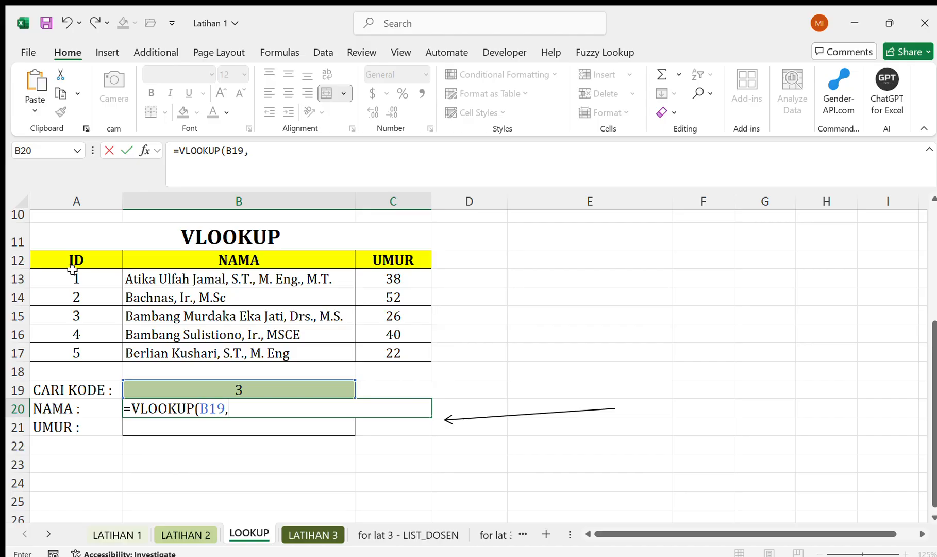
{"action": "left_click_drag", "start_coordinate": [74, 272], "coordinate": [383, 347]}
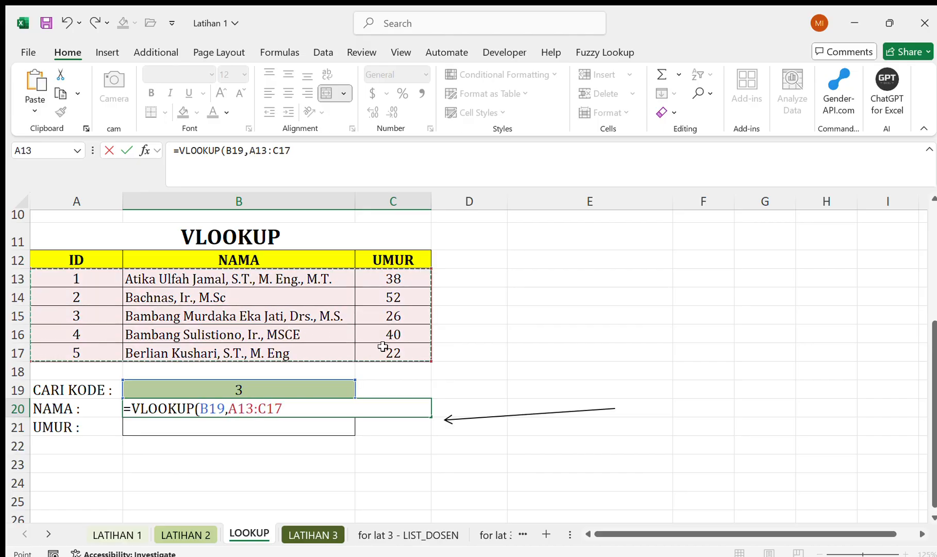
{"action": "key", "text": "F4"}
{"action": "type", "text": ","}
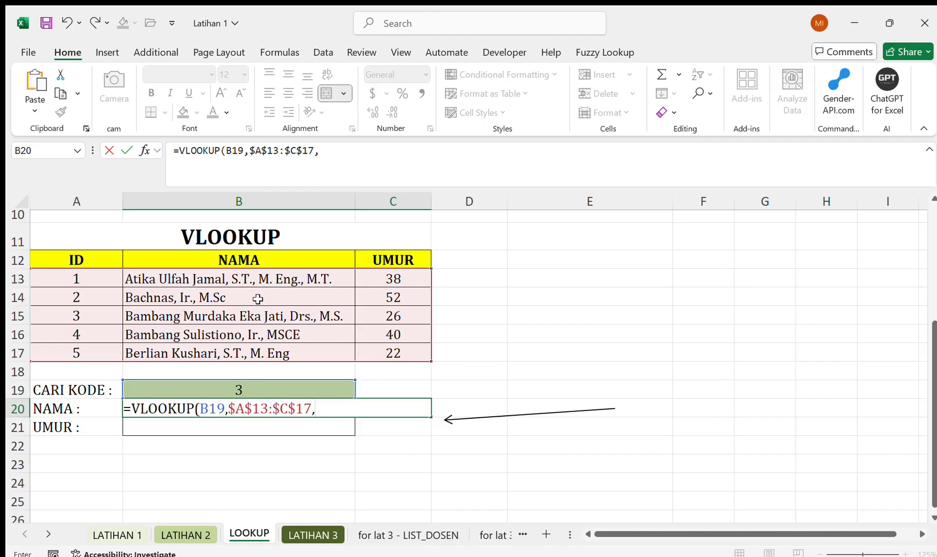
{"action": "type", "text": "2,fal"}
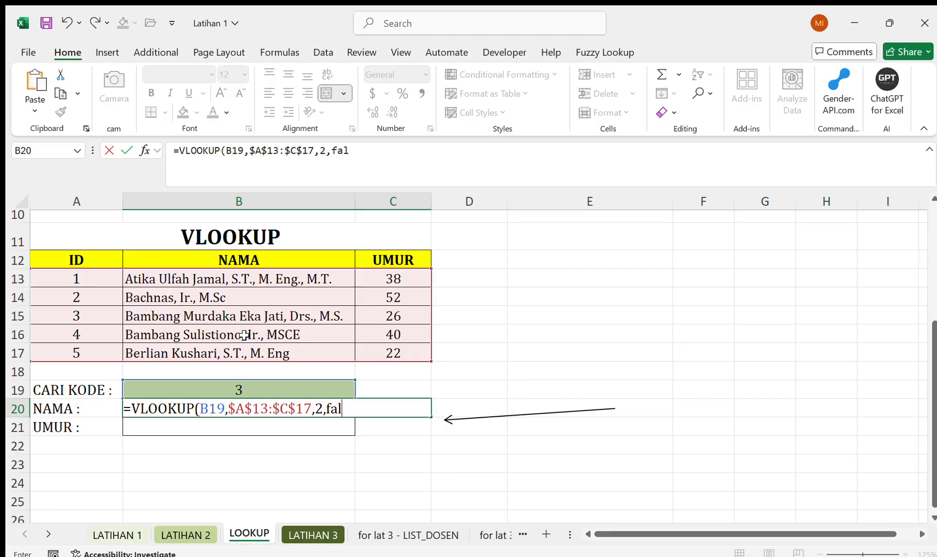
{"action": "key", "text": "BackSpace"}
{"action": "key", "text": "BackSpace"}
{"action": "key", "text": "BackSpace"}
{"action": "type", "text": "FALSE"}
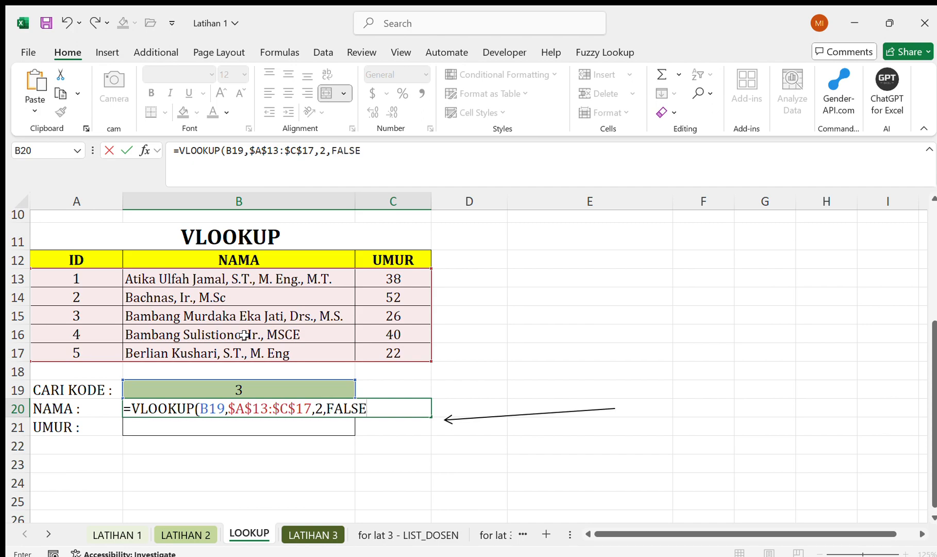
{"action": "type", "text": ")"}
{"action": "key", "text": "Return"}
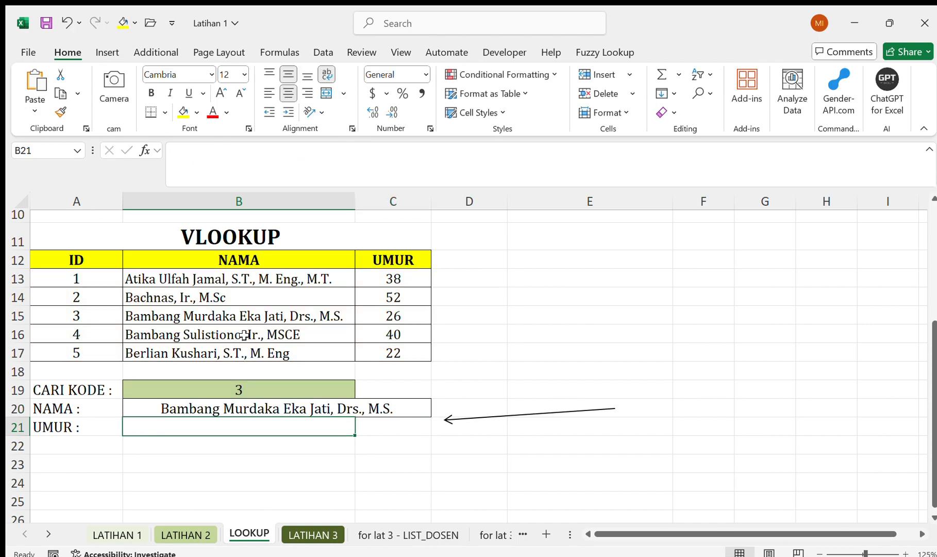
{"action": "key", "text": "Up"}
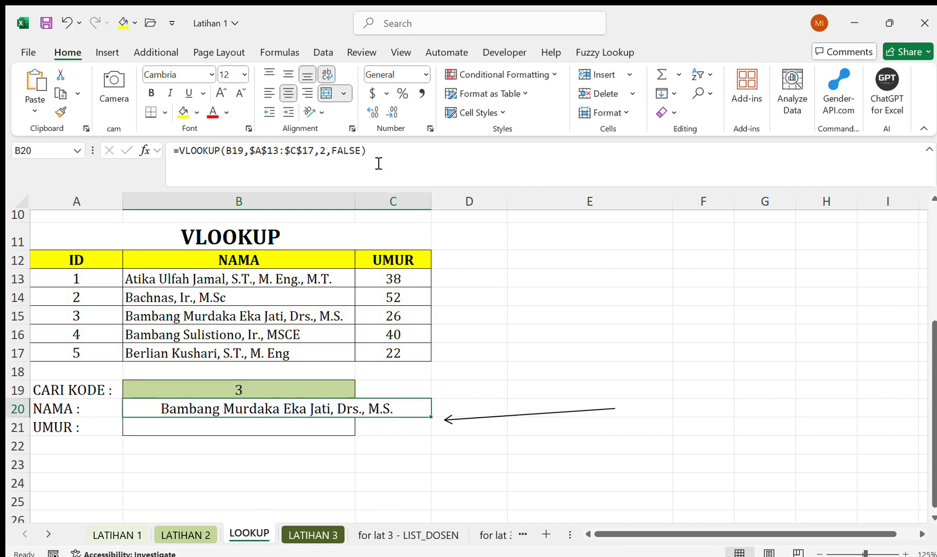
Look up the age for the searched code in B21 with the formula =VLOOKUP(B19,$A$13:$C$17,3,FALSE).
{"action": "key", "text": "Down"}
{"action": "type", "text": "=vl"}
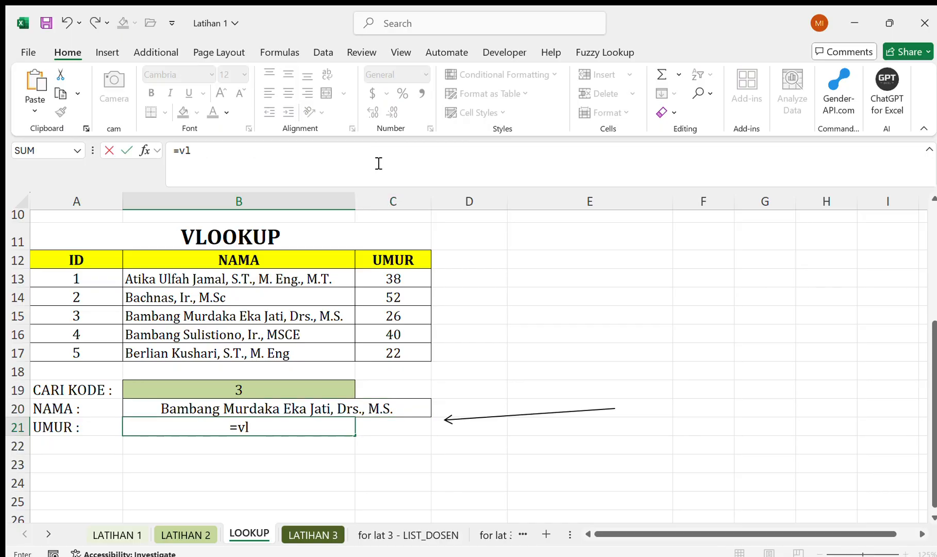
{"action": "key", "text": "Tab"}
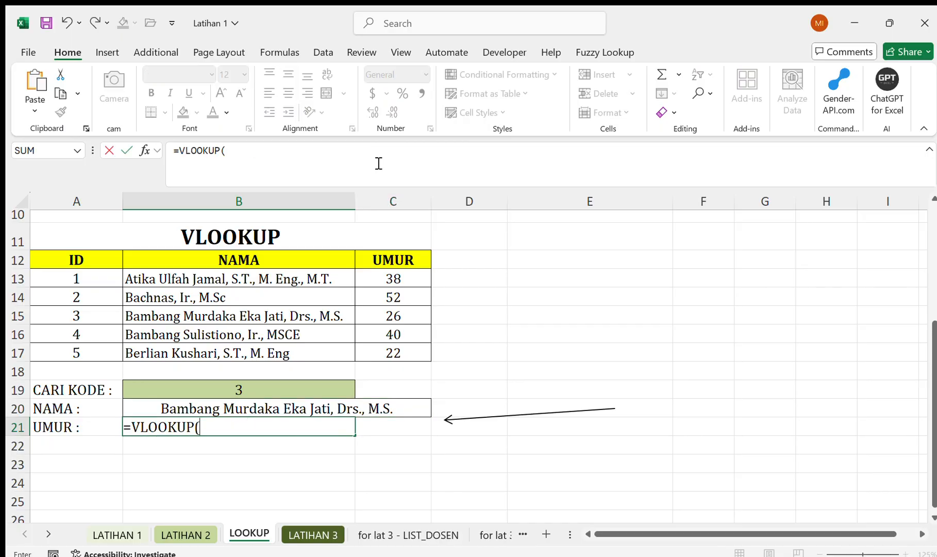
{"action": "left_click", "coordinate": [305, 384]}
{"action": "type", "text": ","}
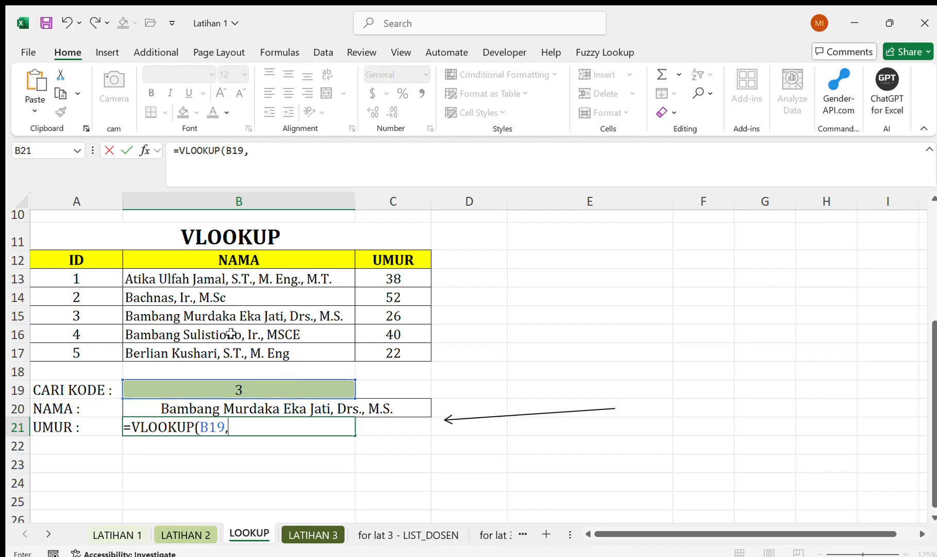
{"action": "left_click", "coordinate": [92, 272]}
{"action": "left_click_drag", "start_coordinate": [93, 272], "coordinate": [375, 351]}
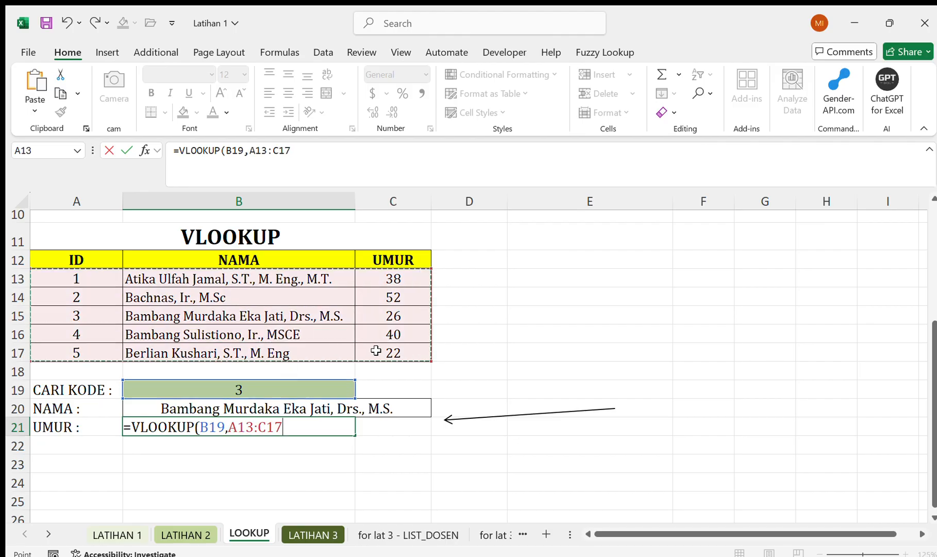
{"action": "key", "text": "F4"}
{"action": "type", "text": ","}
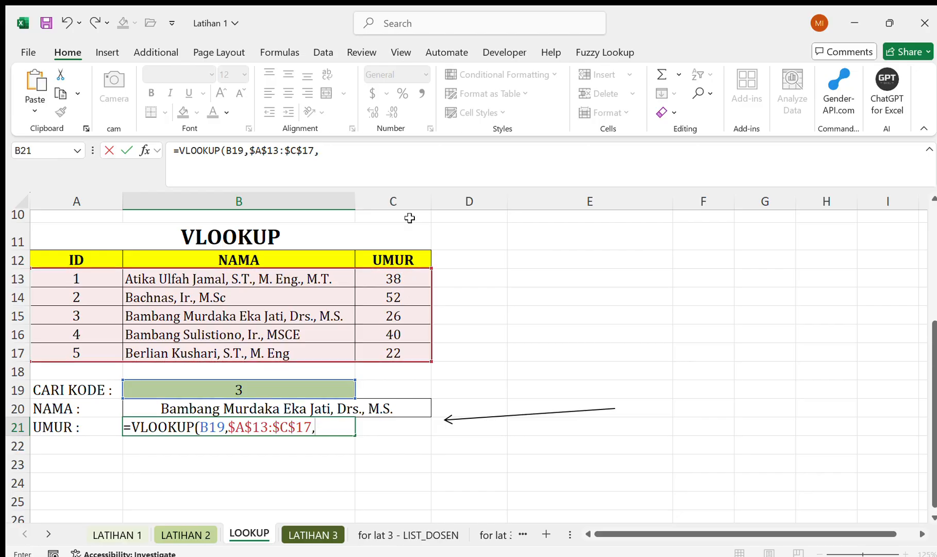
{"action": "type", "text": "3,"}
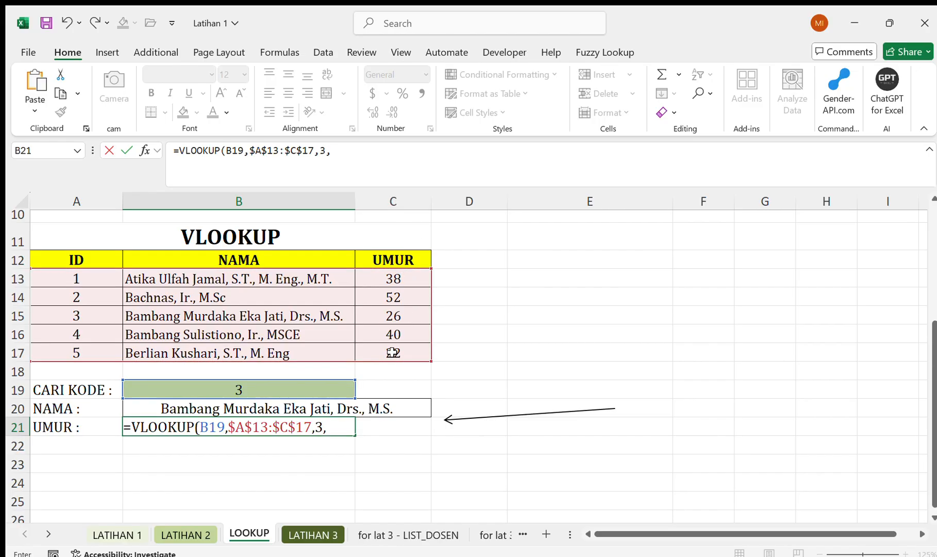
{"action": "type", "text": "fals"}
{"action": "key", "text": "Tab"}
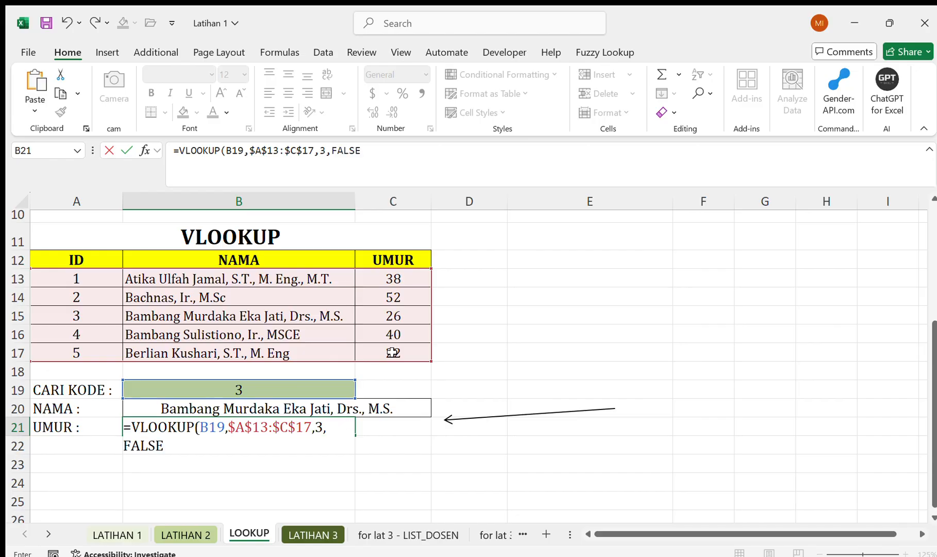
{"action": "key", "text": "Return"}
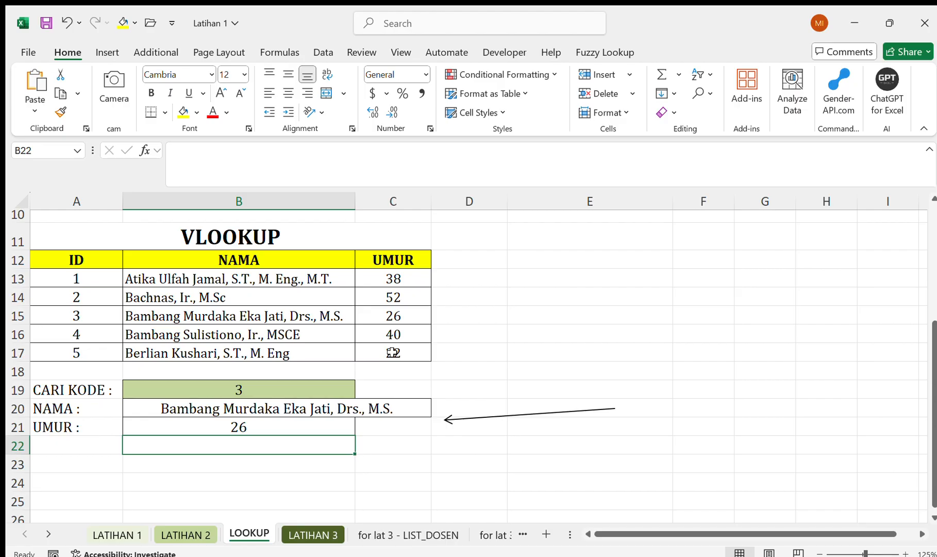
In C7 of the HLOOKUP section, look up the name with the formula =INDEX($B$3:$D$3,MATCH(B6,$B$2:$D$2,0)).
{"action": "scroll", "coordinate": [393, 353], "scroll_direction": "up", "scroll_amount": 3}
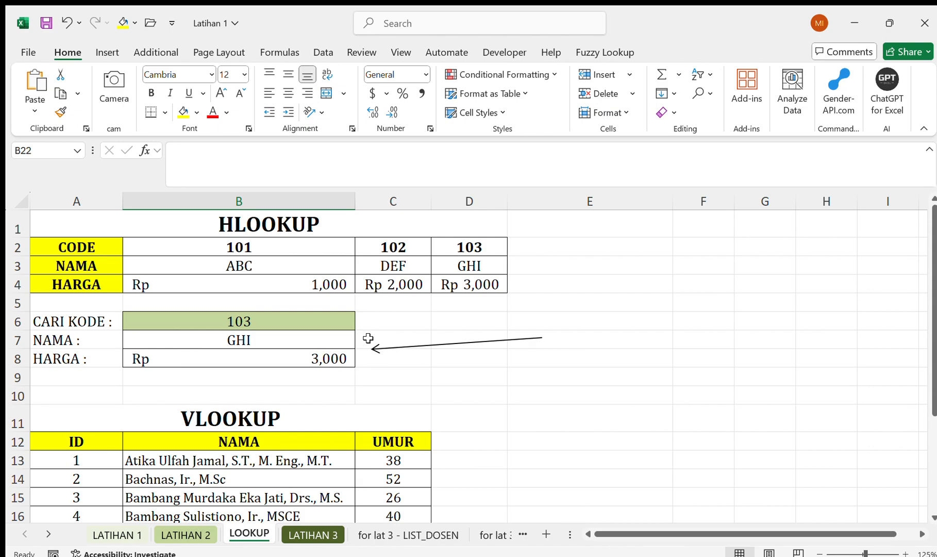
{"action": "left_click", "coordinate": [368, 339]}
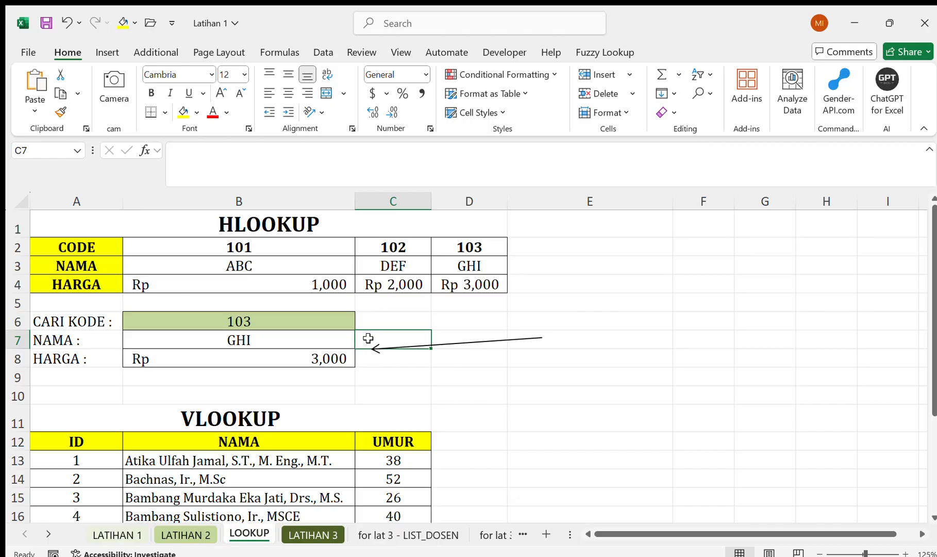
{"action": "type", "text": "=inde"}
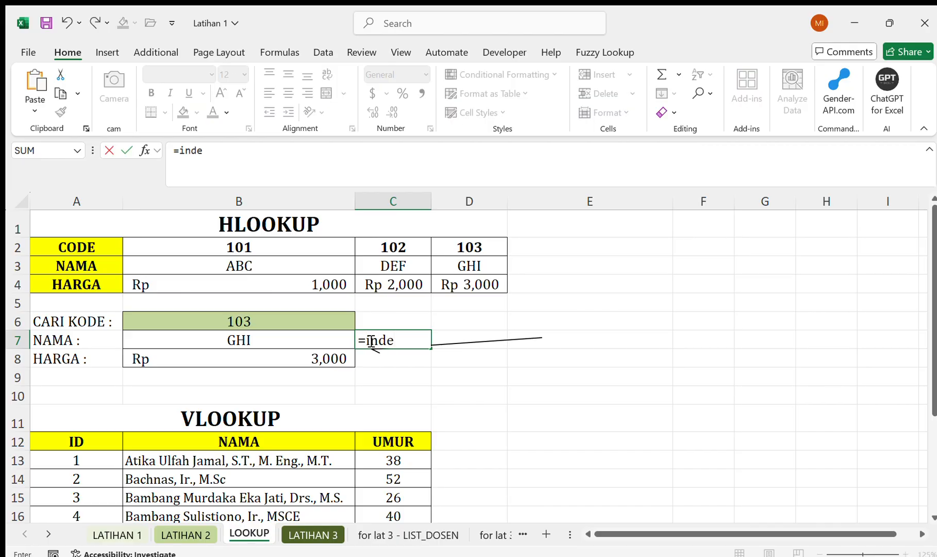
{"action": "key", "text": "Tab"}
{"action": "left_click", "coordinate": [200, 266]}
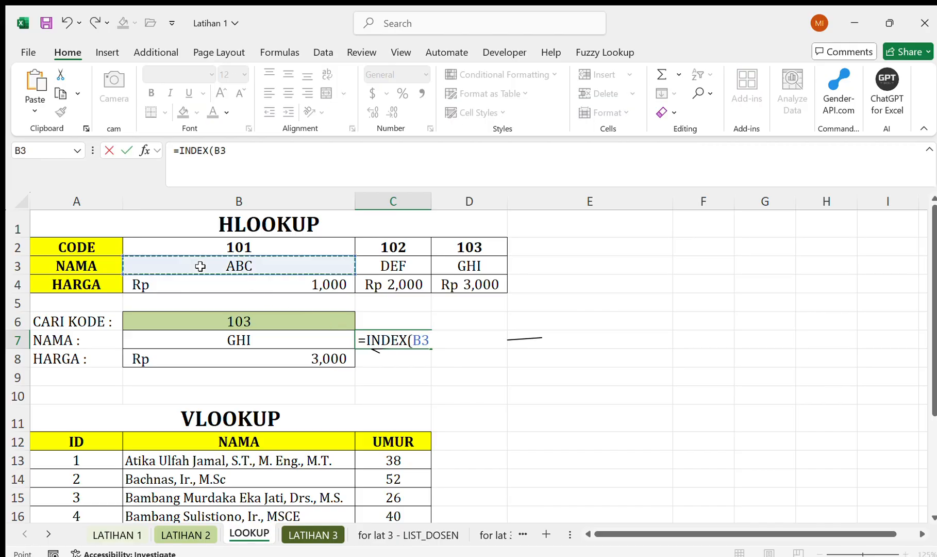
{"action": "left_click_drag", "start_coordinate": [200, 266], "coordinate": [454, 262]}
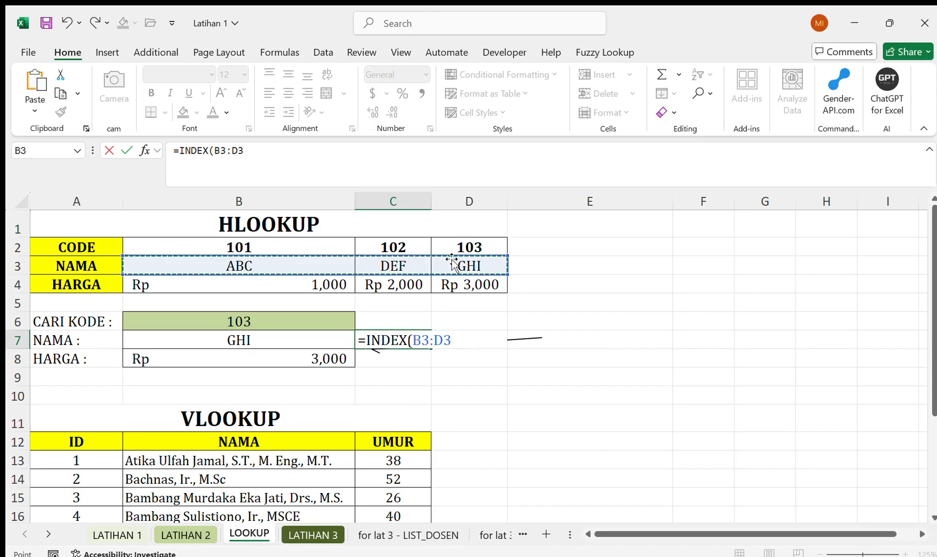
{"action": "key", "text": "F4"}
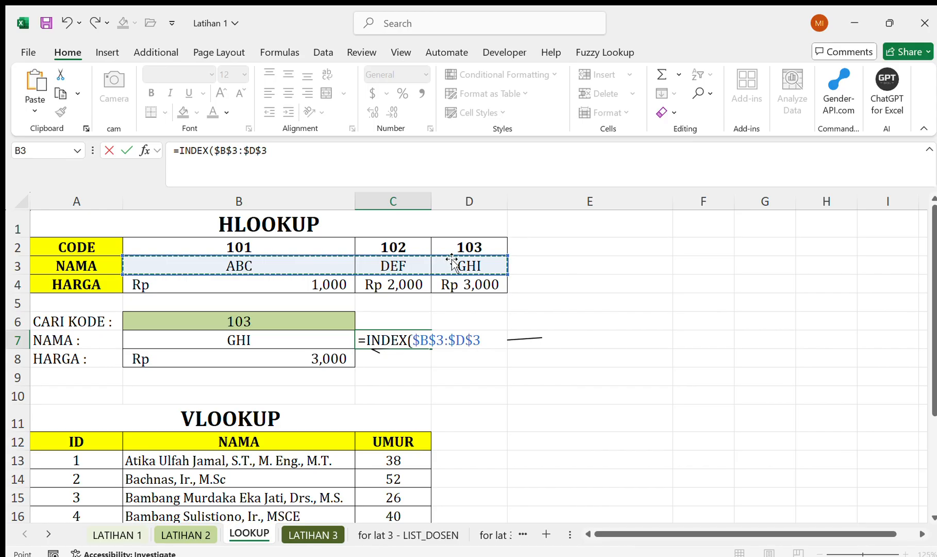
{"action": "type", "text": ",MATCH("}
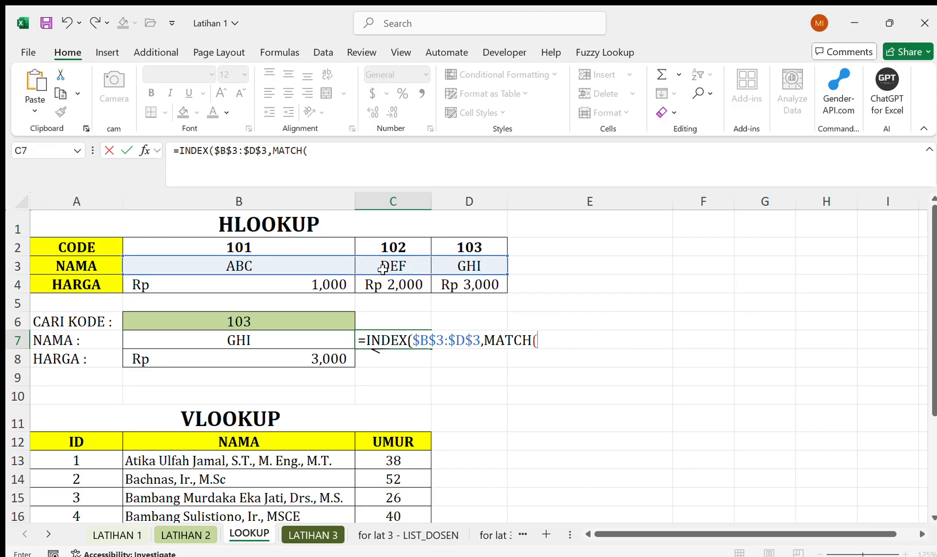
{"action": "left_click", "coordinate": [240, 319]}
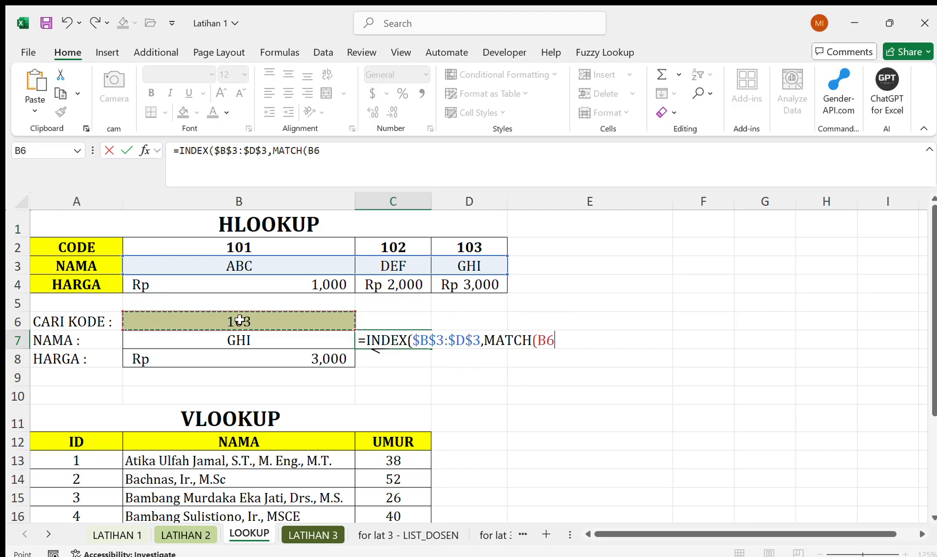
{"action": "type", "text": ","}
{"action": "left_click_drag", "start_coordinate": [197, 247], "coordinate": [452, 244]}
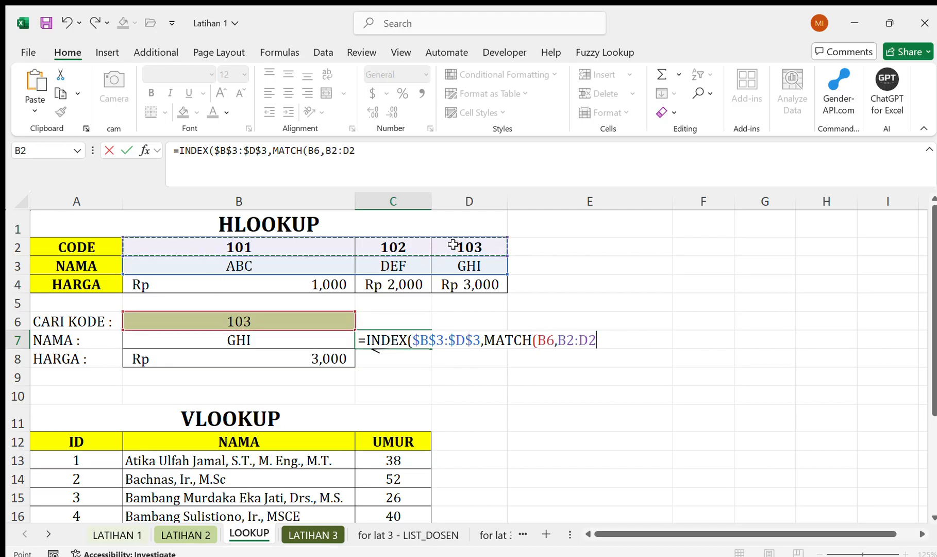
{"action": "key", "text": "F4"}
{"action": "type", "text": ","}
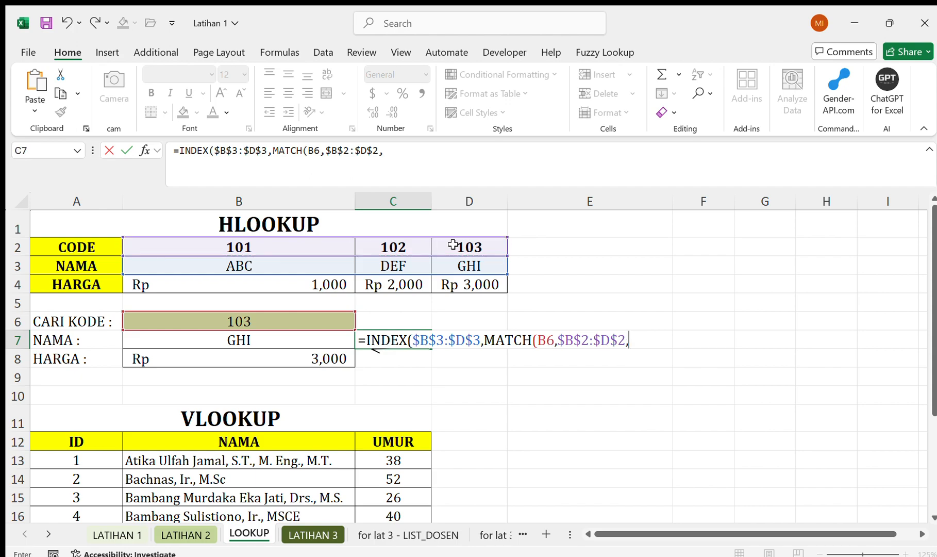
{"action": "type", "text": "0))"}
{"action": "key", "text": "Return"}
{"action": "key", "text": "Up"}
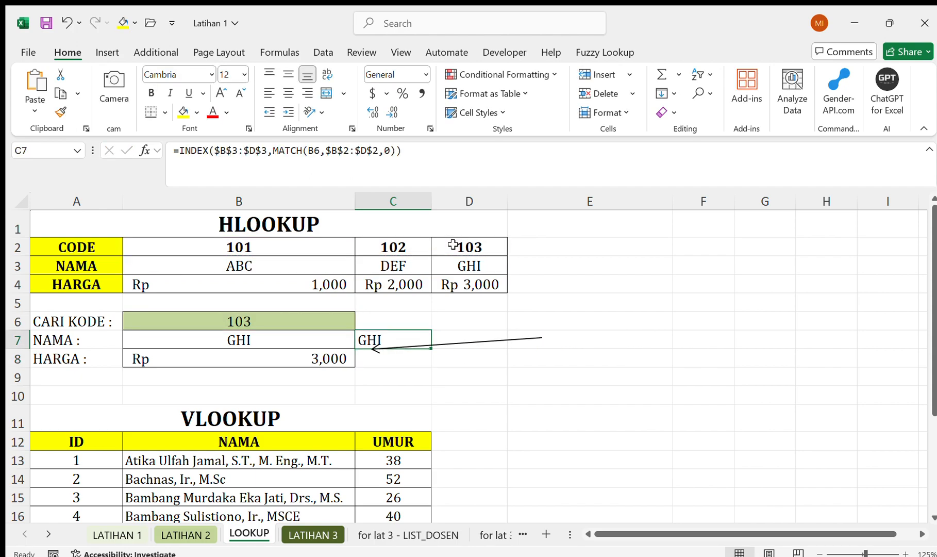
Copy the INDEX/MATCH formula text from C7 and paste it into C8, keeping its cell references.
{"action": "left_click", "coordinate": [498, 154]}
{"action": "left_click_drag", "start_coordinate": [490, 152], "coordinate": [138, 130]}
{"action": "key", "text": "ctrl+c"}
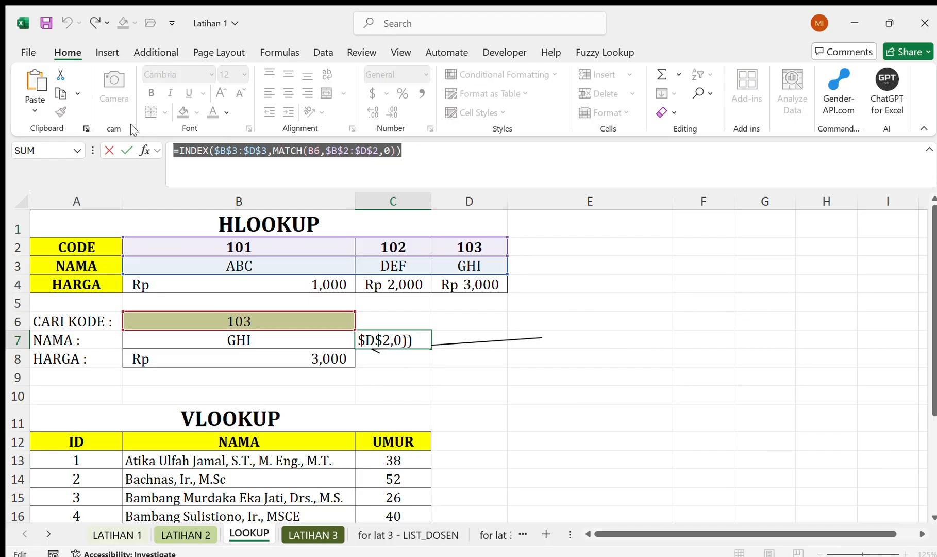
{"action": "key", "text": "Escape"}
{"action": "key", "text": "Down"}
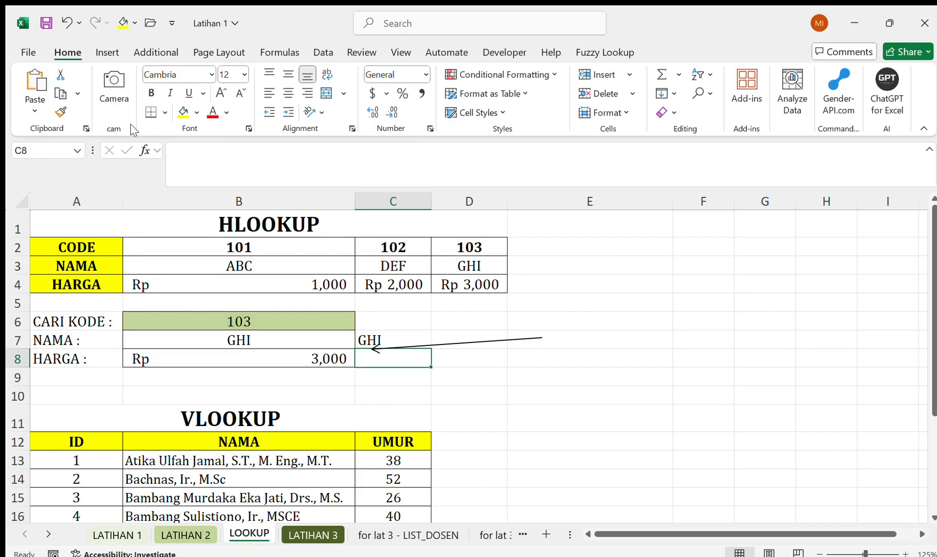
{"action": "left_click", "coordinate": [276, 154]}
{"action": "key", "text": "ctrl+v"}
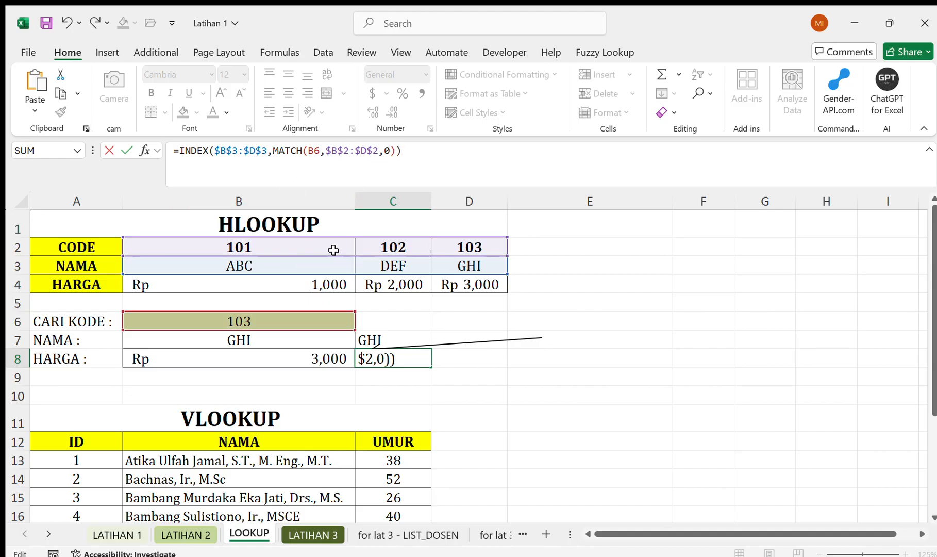
Rewrite the pasted formula in C8 as =INDEX($B$4:$D$4,MATCH(B6,$B$2:$D$2,0)) to look up the price.
{"action": "left_click_drag", "start_coordinate": [268, 150], "coordinate": [217, 149]}
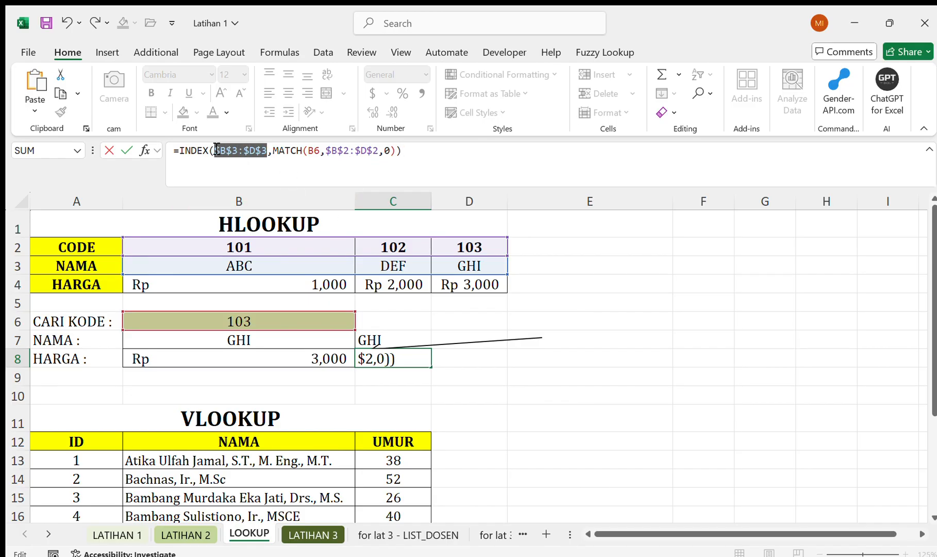
{"action": "left_click_drag", "start_coordinate": [417, 148], "coordinate": [213, 155]}
{"action": "key", "text": "BackSpace"}
{"action": "type", "text": "("}
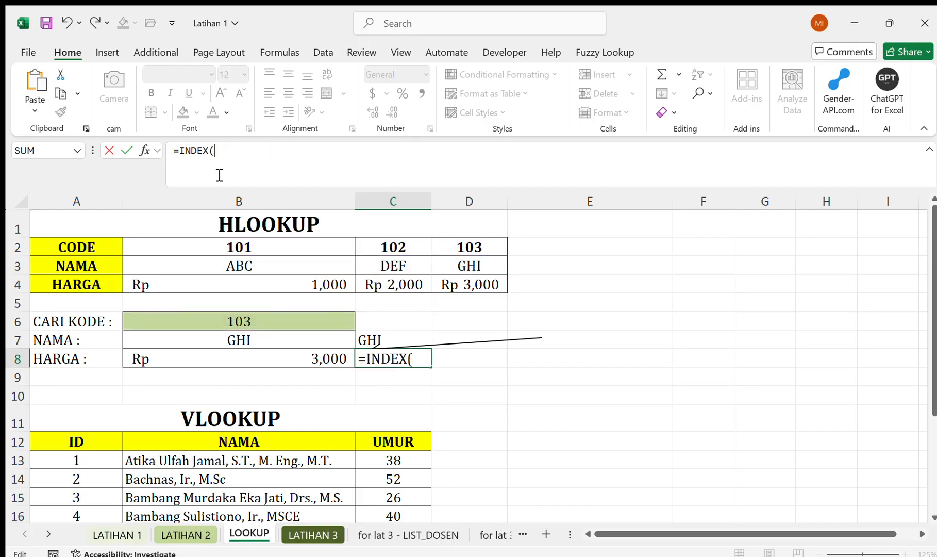
{"action": "left_click", "coordinate": [221, 285]}
{"action": "left_click_drag", "start_coordinate": [443, 279], "coordinate": [449, 280]}
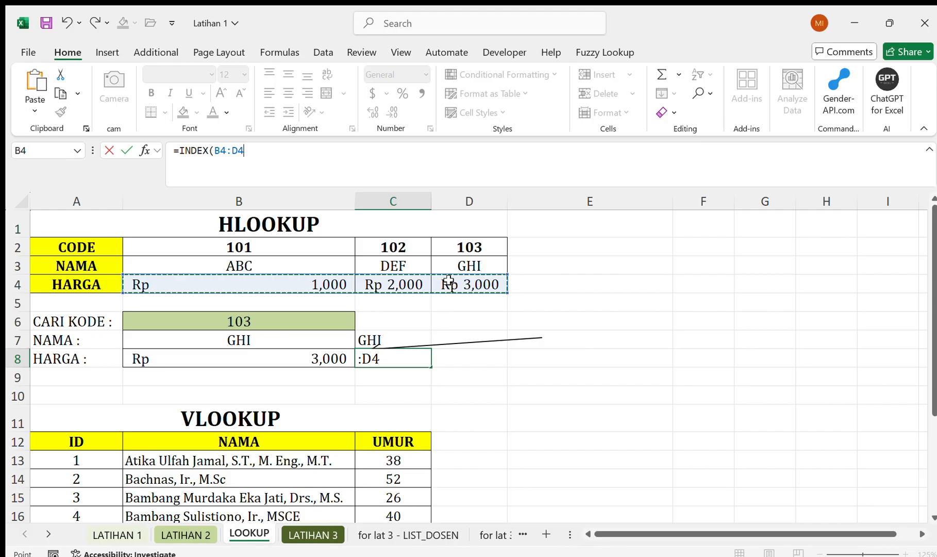
{"action": "key", "text": "F4"}
{"action": "type", "text": ",mat"}
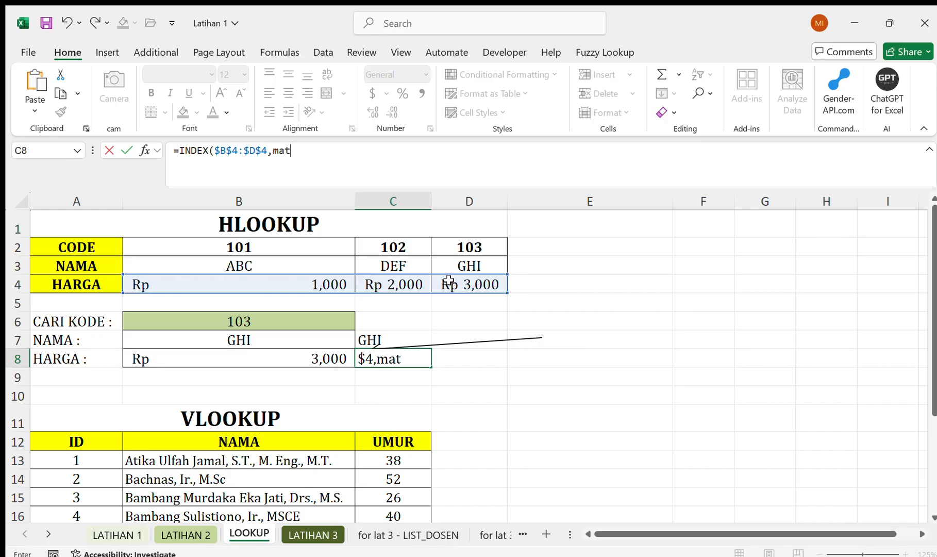
{"action": "key", "text": "Tab"}
{"action": "left_click", "coordinate": [310, 316]}
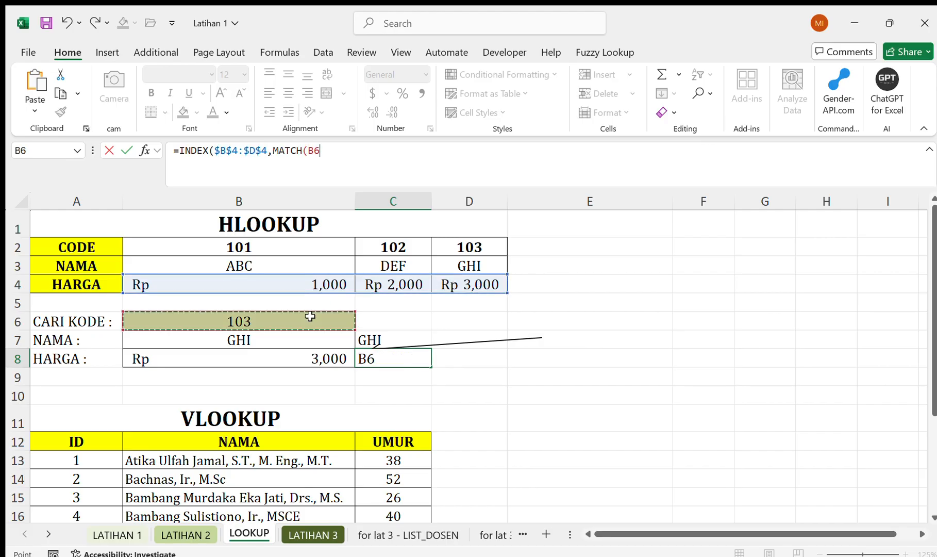
{"action": "type", "text": ","}
{"action": "left_click_drag", "start_coordinate": [251, 248], "coordinate": [453, 248]}
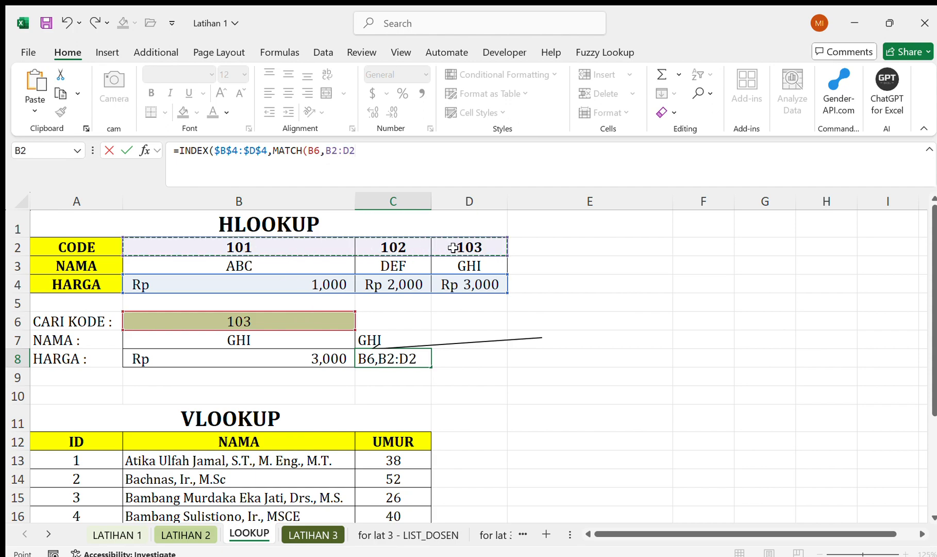
{"action": "key", "text": "F4"}
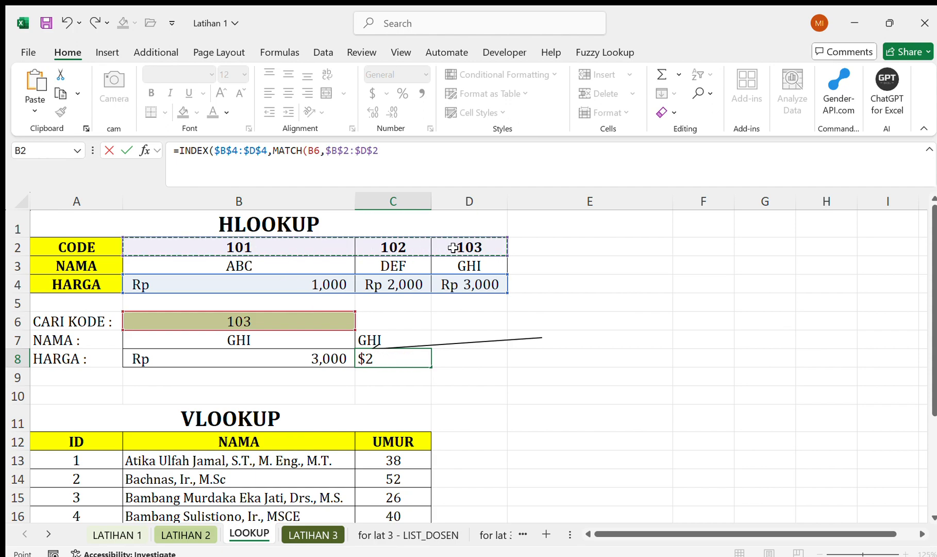
{"action": "type", "text": ",0"}
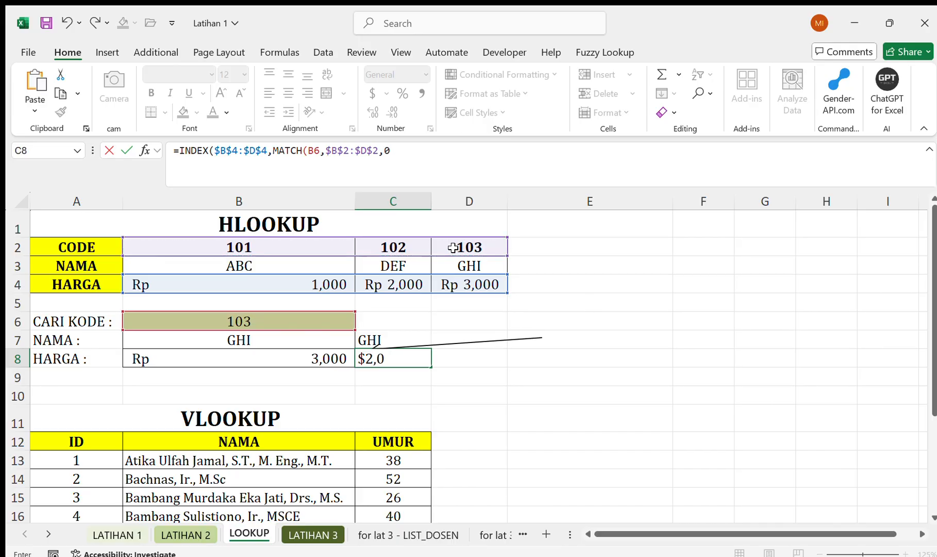
{"action": "key", "text": "Return"}
{"action": "key", "text": "Up"}
{"action": "key", "text": "Up"}
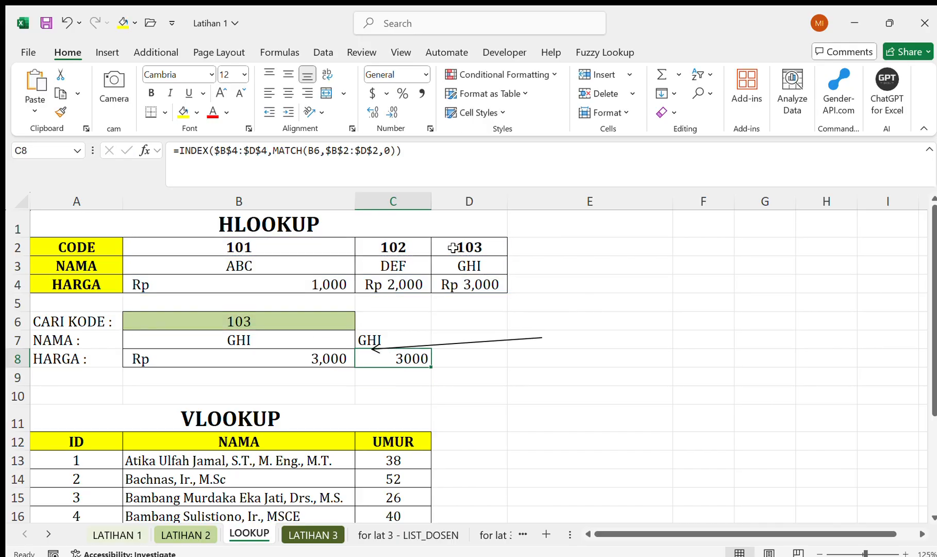
Unmerge the name result cell B20:C20 in the VLOOKUP section and select the freed cell C20.
{"action": "scroll", "coordinate": [538, 427], "scroll_direction": "down", "scroll_amount": 3}
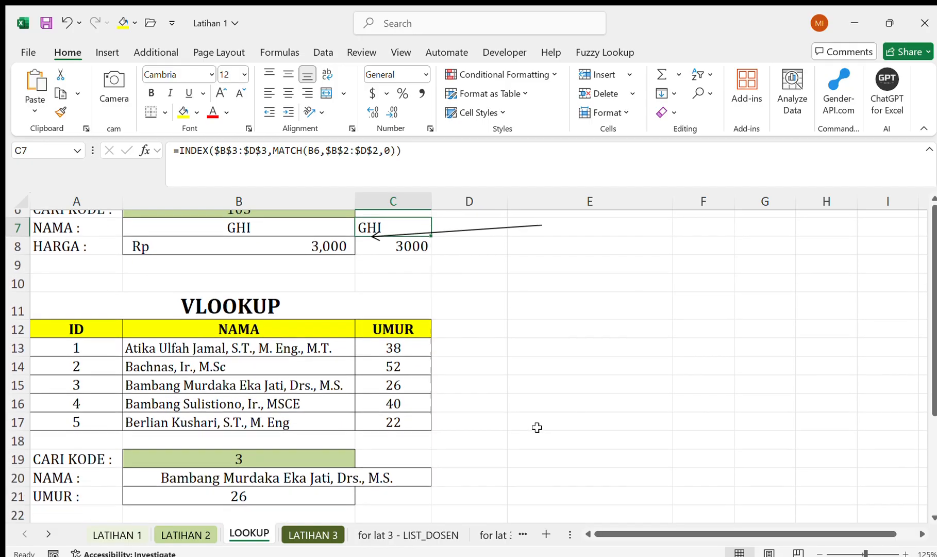
{"action": "left_click", "coordinate": [409, 429]}
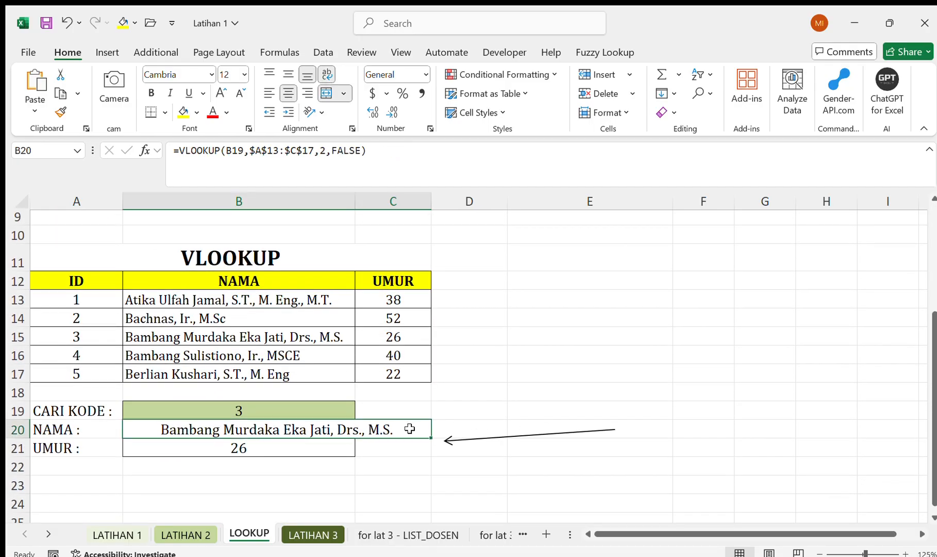
{"action": "left_click", "coordinate": [324, 92]}
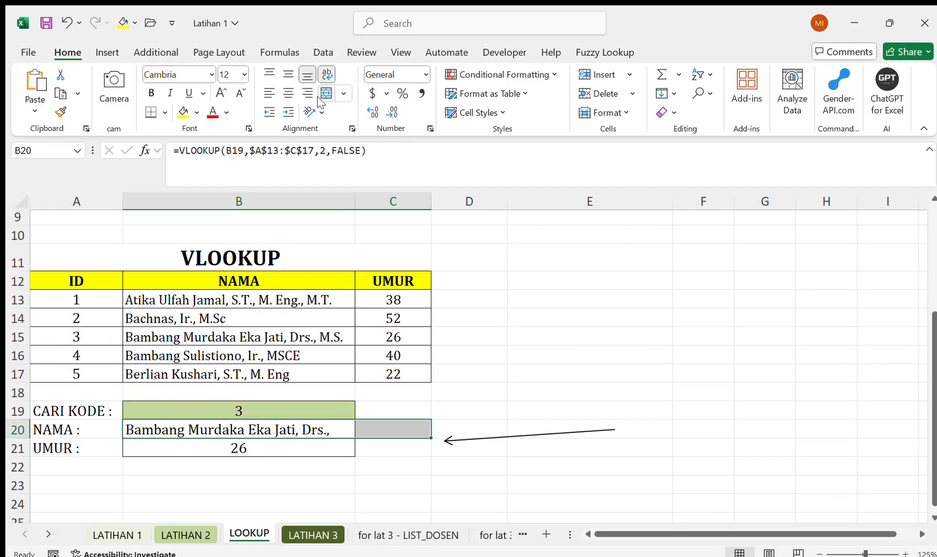
{"action": "left_click", "coordinate": [384, 429]}
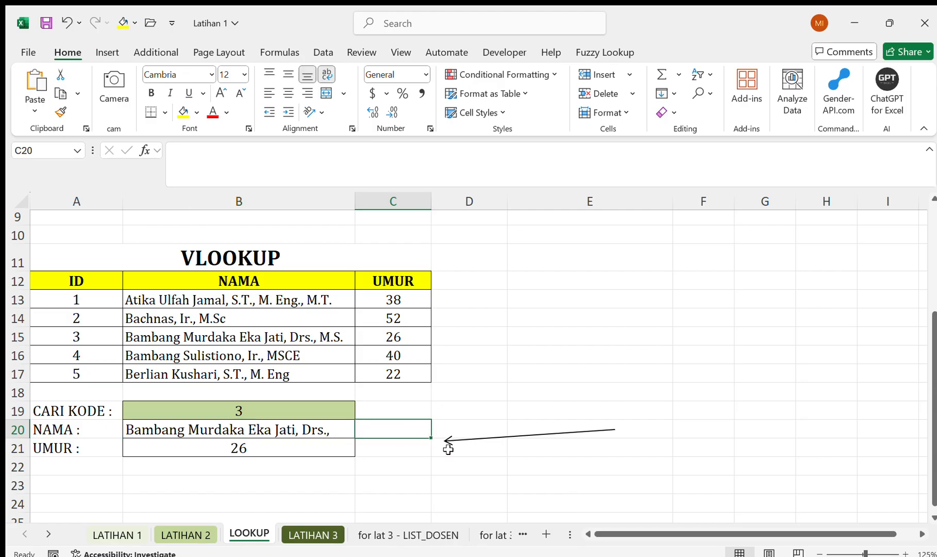
In C20 of the VLOOKUP section, look up the name with the formula =INDEX($B$13:$B$17,MATCH(B19,$A$13:$A$17,0)).
{"action": "type", "text": "=in"}
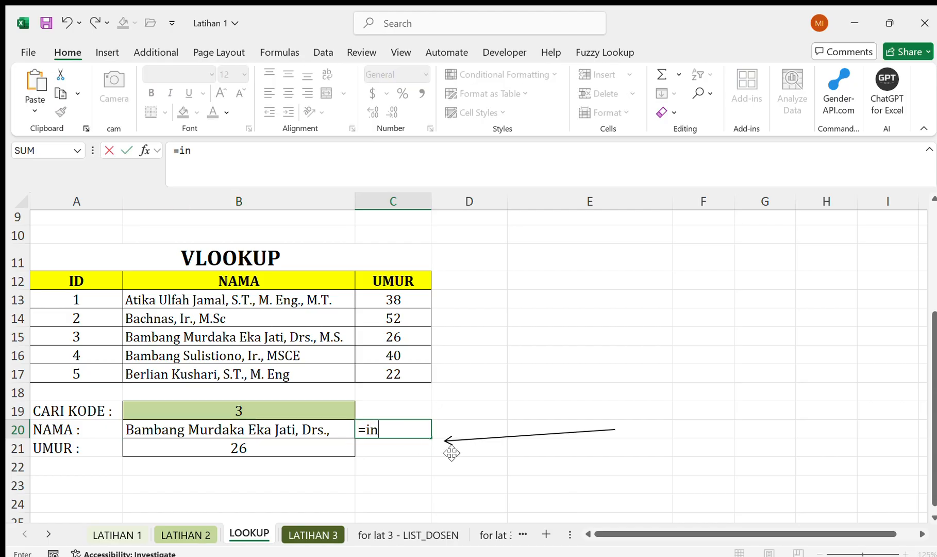
{"action": "key", "text": "Tab"}
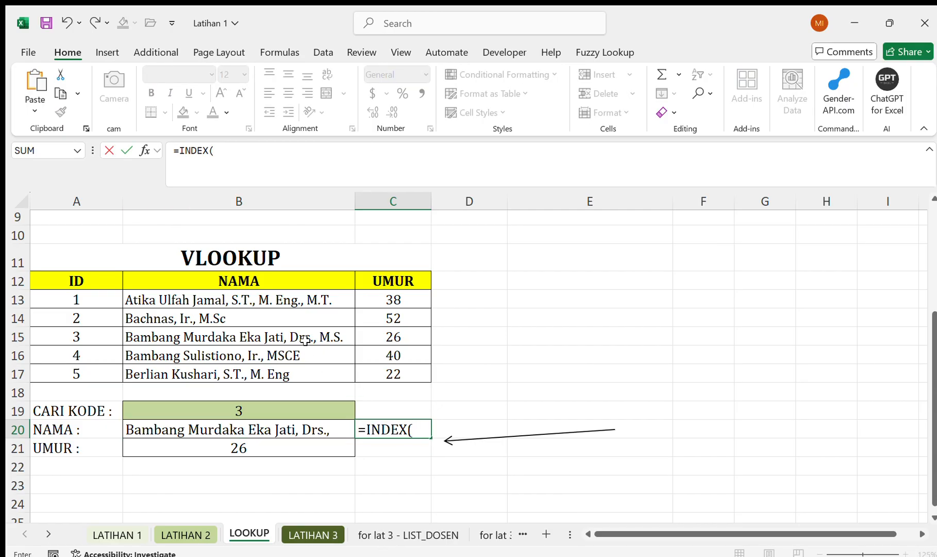
{"action": "left_click_drag", "start_coordinate": [249, 295], "coordinate": [249, 373]}
{"action": "key", "text": "F4"}
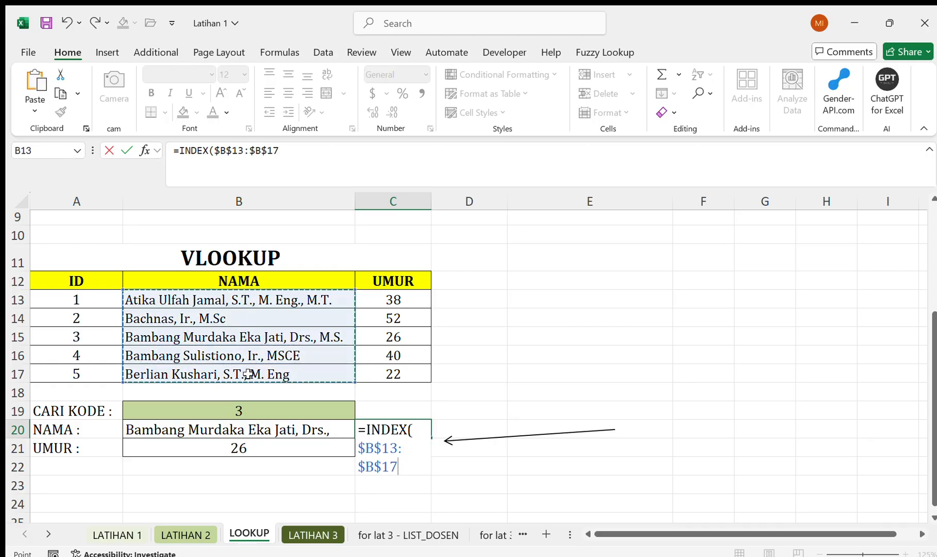
{"action": "type", "text": ","}
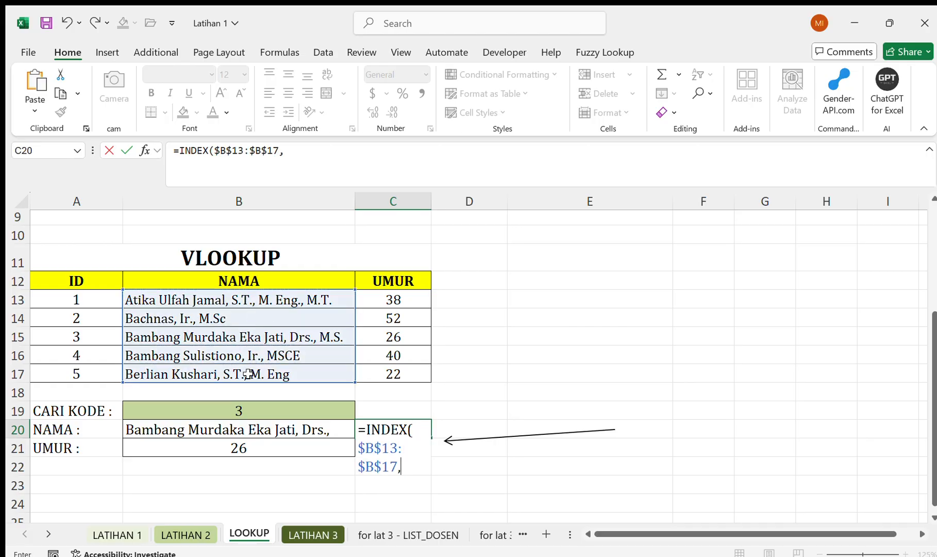
{"action": "left_click", "coordinate": [223, 408]}
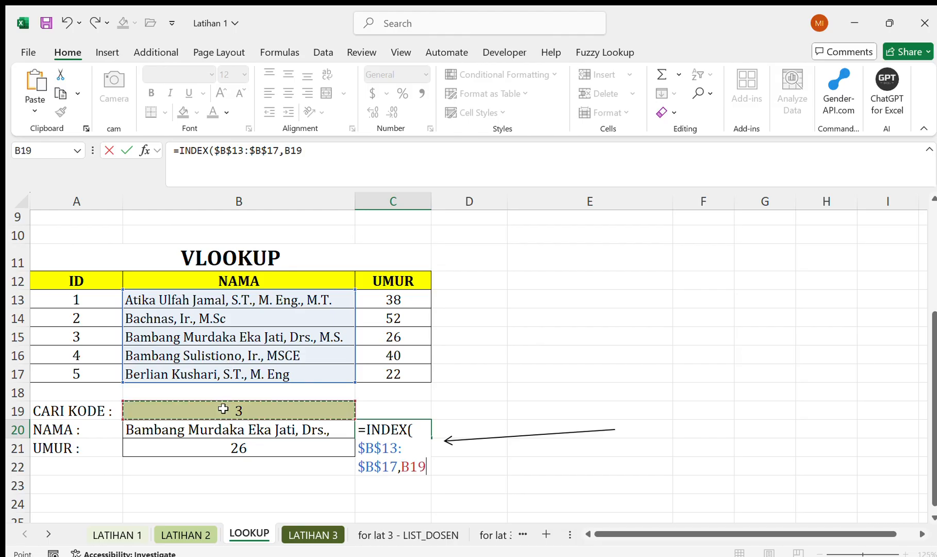
{"action": "key", "text": "BackSpace"}
{"action": "key", "text": "BackSpace"}
{"action": "key", "text": "BackSpace"}
{"action": "type", "text": "mat"}
{"action": "key", "text": "Tab"}
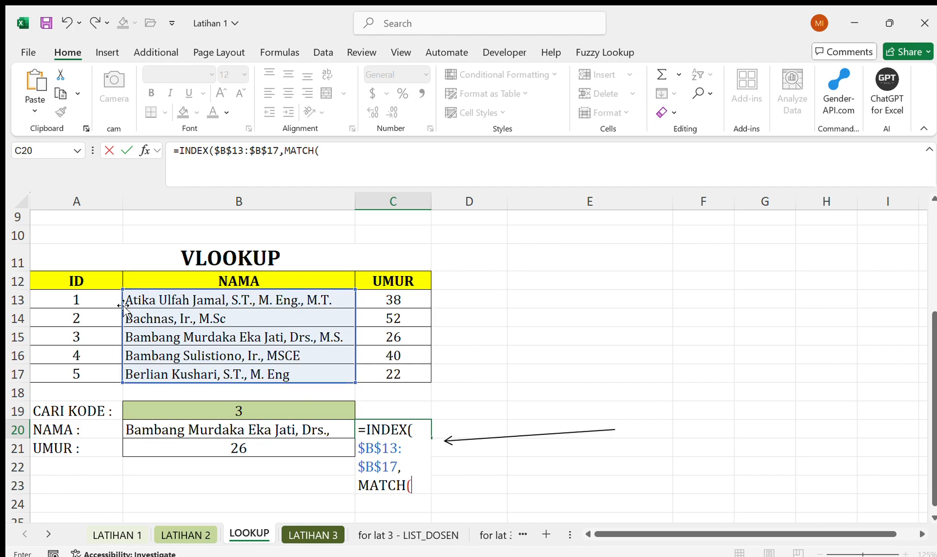
{"action": "left_click", "coordinate": [185, 416]}
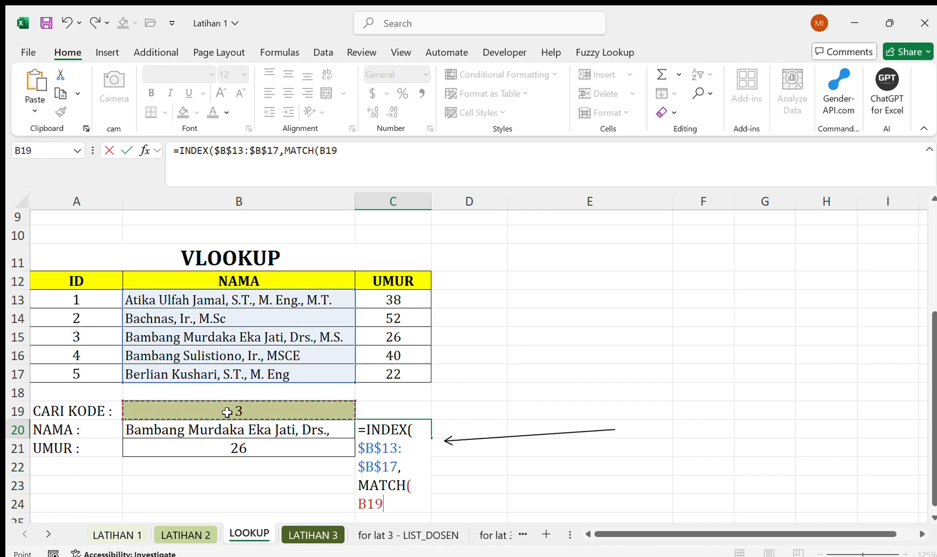
{"action": "type", "text": ","}
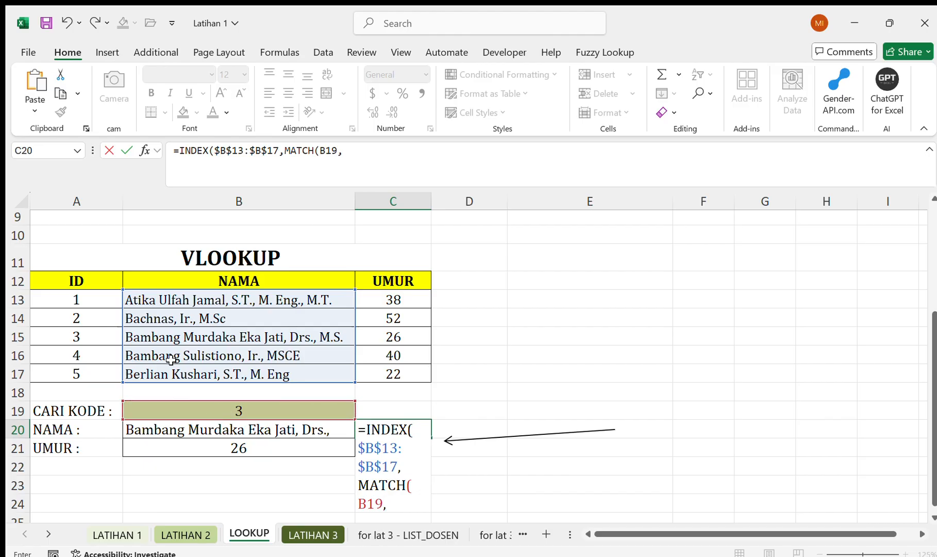
{"action": "left_click_drag", "start_coordinate": [93, 291], "coordinate": [92, 384]}
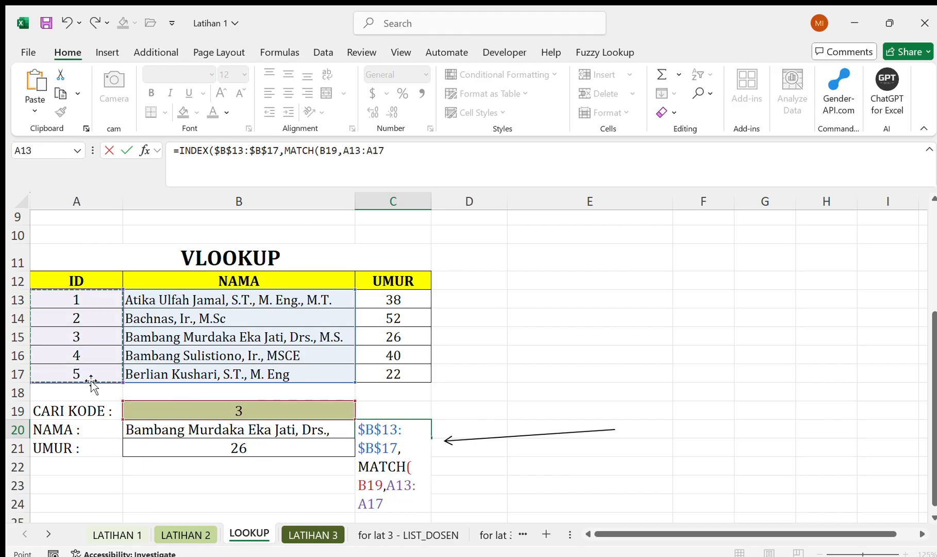
{"action": "key", "text": "F4"}
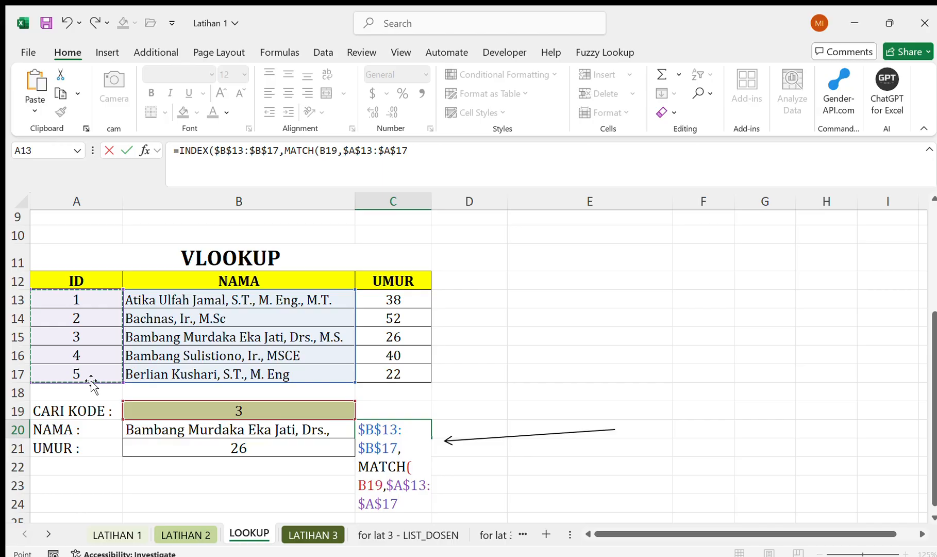
{"action": "type", "text": ",0"}
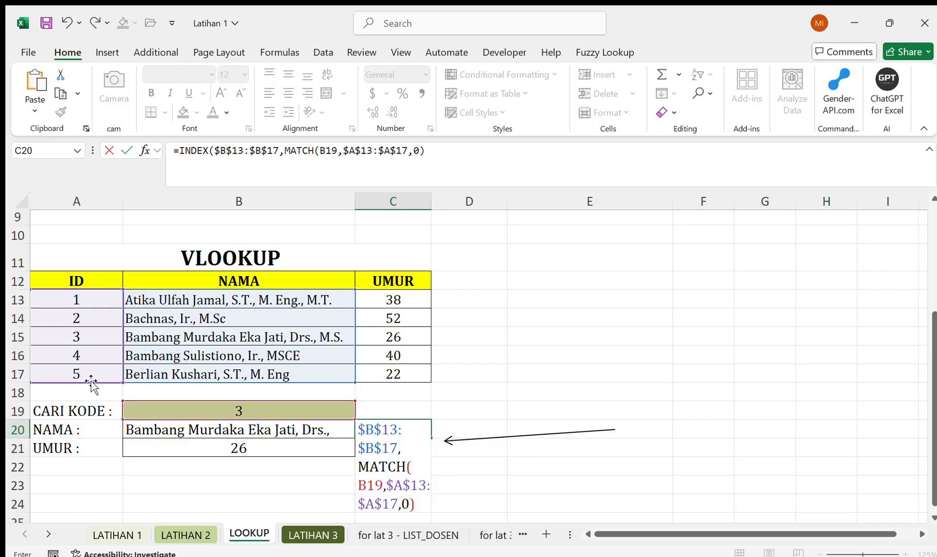
{"action": "key", "text": "Return"}
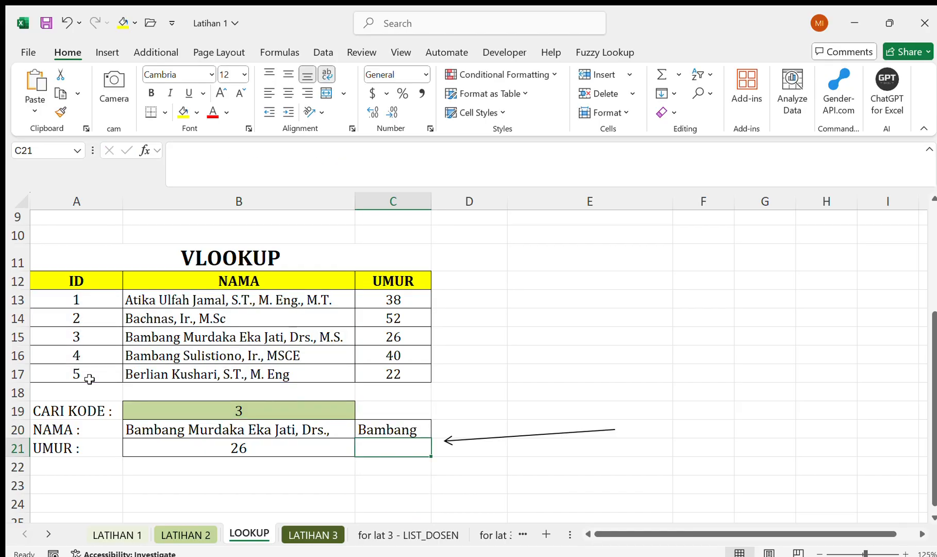
Copy the INDEX/MATCH formula text from C20 and paste it into C21, keeping its cell references.
{"action": "key", "text": "Up"}
{"action": "triple_click", "coordinate": [494, 178]}
{"action": "key", "text": "ctrl+c"}
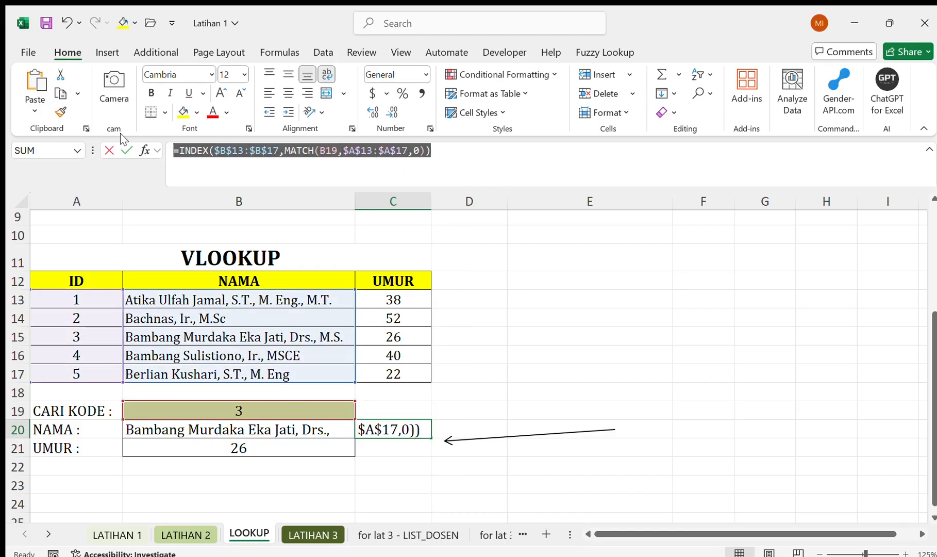
{"action": "key", "text": "Escape"}
{"action": "key", "text": "Down"}
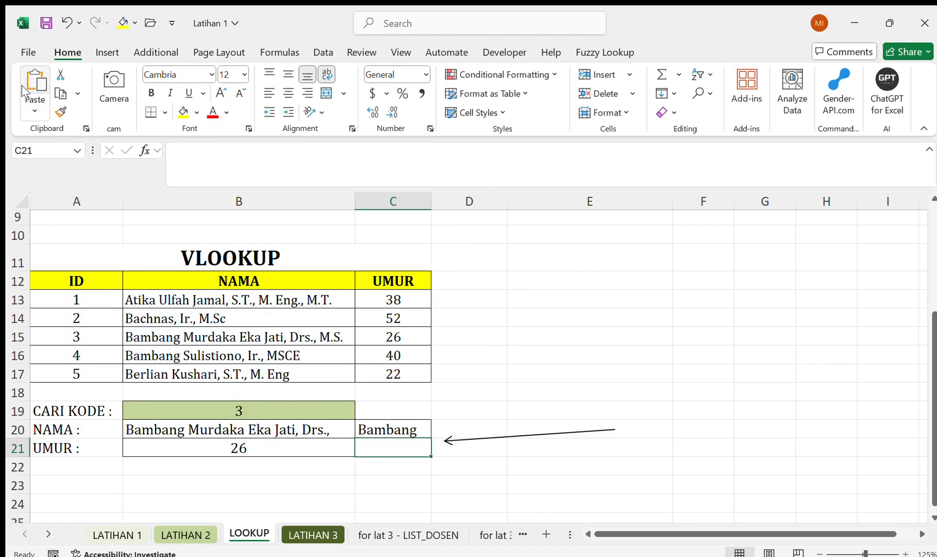
{"action": "left_click", "coordinate": [262, 164]}
{"action": "key", "text": "ctrl+v"}
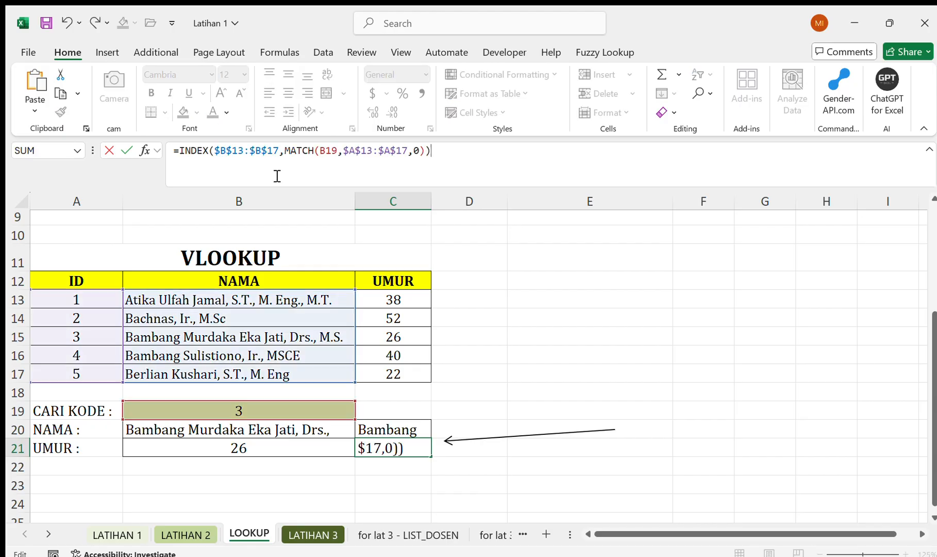
Rewrite the pasted formula in C21 as =INDEX($C$13:$C$17,MATCH(B19,$A$13:$A$17,0)) to look up the age.
{"action": "left_click", "coordinate": [227, 155]}
{"action": "key", "text": "BackSpace"}
{"action": "type", "text": "C"}
{"action": "key", "text": "Right"}
{"action": "key", "text": "Right"}
{"action": "key", "text": "Right"}
{"action": "key", "text": "Right"}
{"action": "key", "text": "Right"}
{"action": "key", "text": "Right"}
{"action": "key", "text": "BackSpace"}
{"action": "type", "text": "C"}
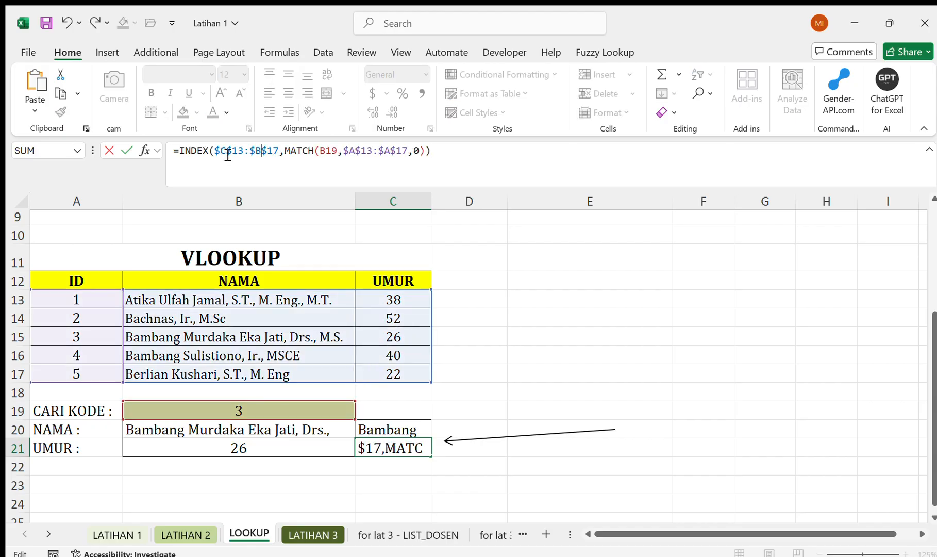
{"action": "key", "text": "Return"}
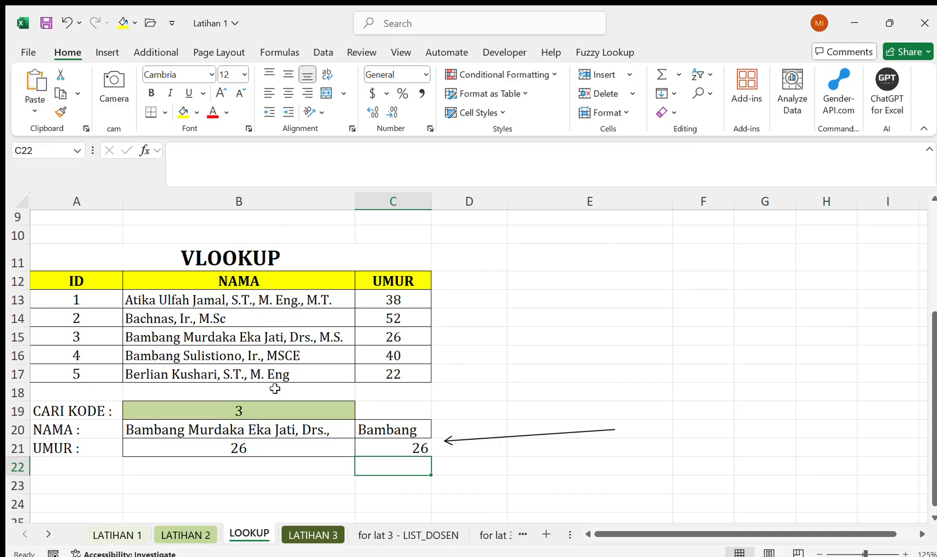
Examine the LATIHAN 3 sheet's instructions and table columns, along with the course data on the LIST_MK sheet.
{"action": "scroll", "coordinate": [357, 327], "scroll_direction": "up", "scroll_amount": 3}
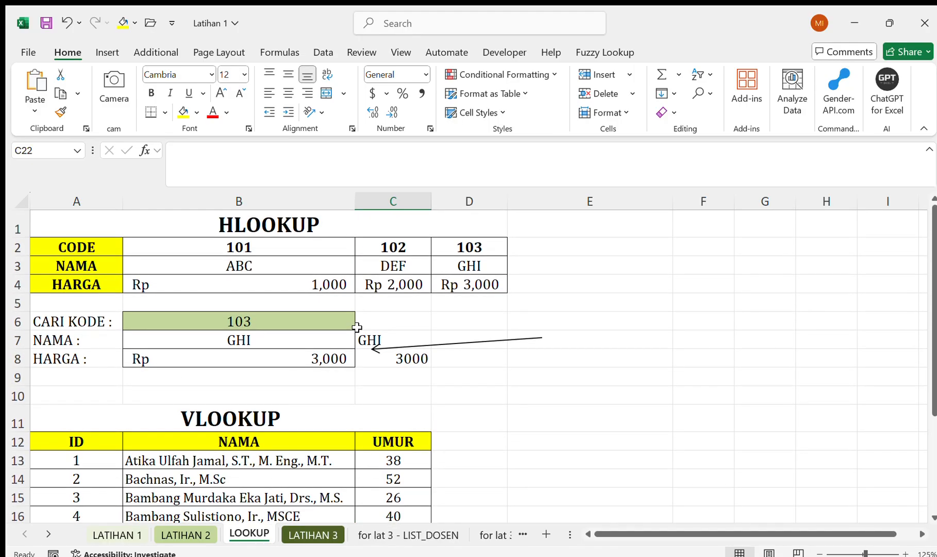
{"action": "left_click", "coordinate": [291, 536]}
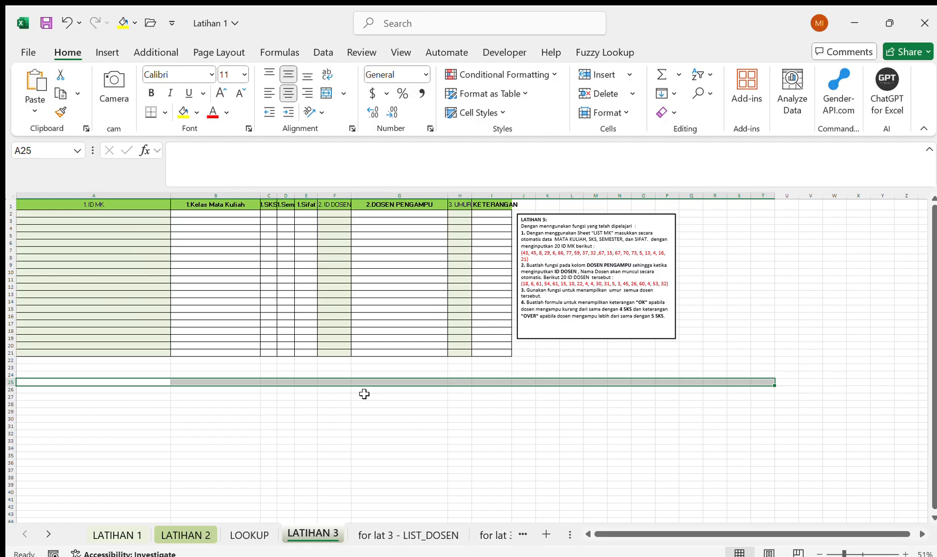
{"action": "scroll", "coordinate": [502, 277], "scroll_direction": "up", "scroll_amount": 4}
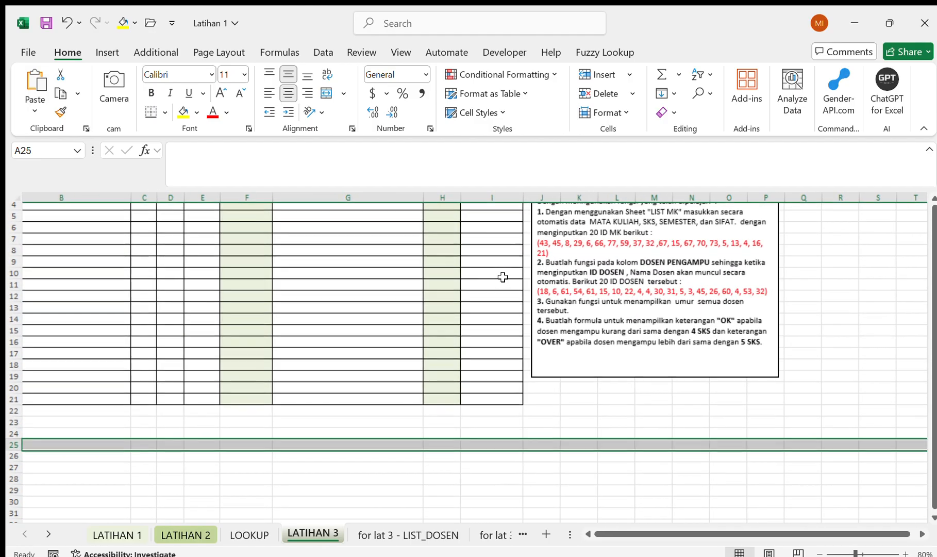
{"action": "scroll", "coordinate": [502, 277], "scroll_direction": "up", "scroll_amount": 2}
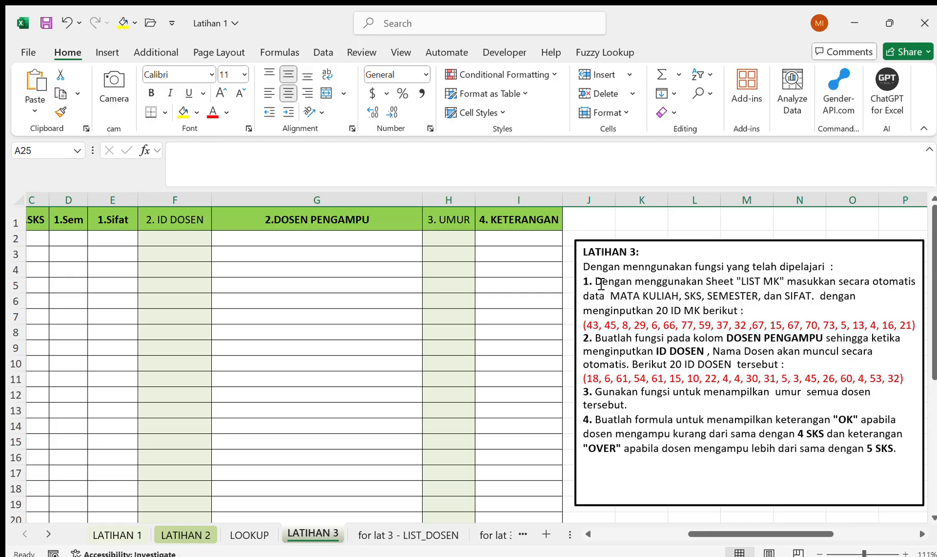
{"action": "scroll", "coordinate": [592, 316], "scroll_direction": "left", "scroll_amount": 5}
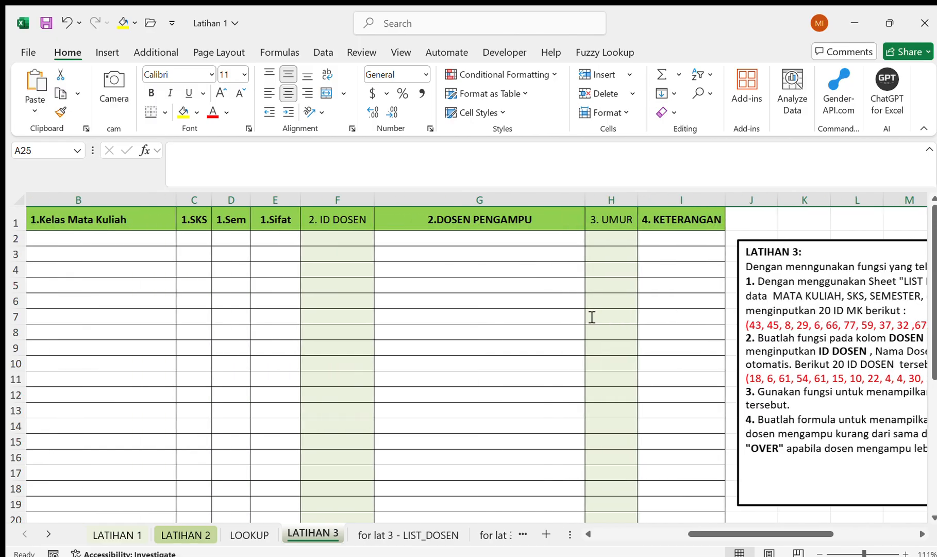
{"action": "scroll", "coordinate": [592, 316], "scroll_direction": "left", "scroll_amount": 3}
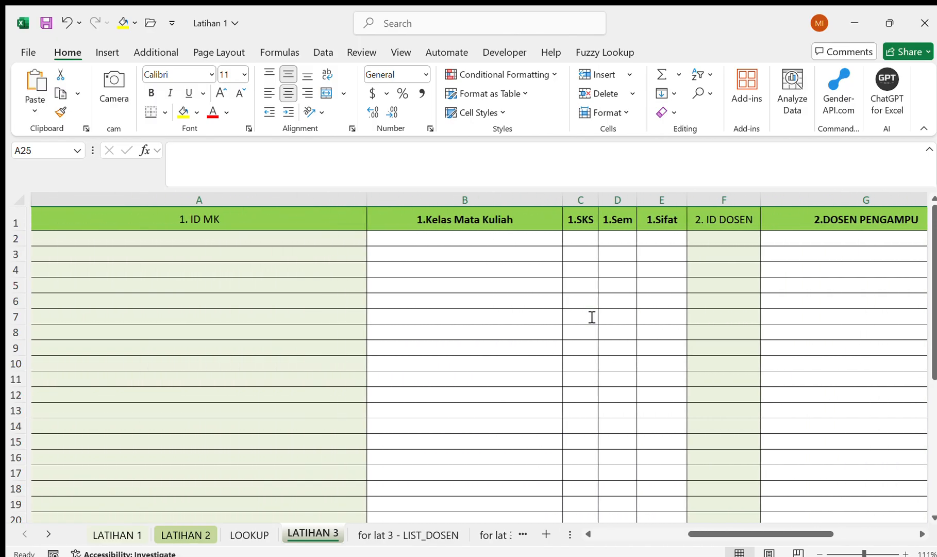
{"action": "scroll", "coordinate": [592, 317], "scroll_direction": "down", "scroll_amount": 3, "text": "ctrl"}
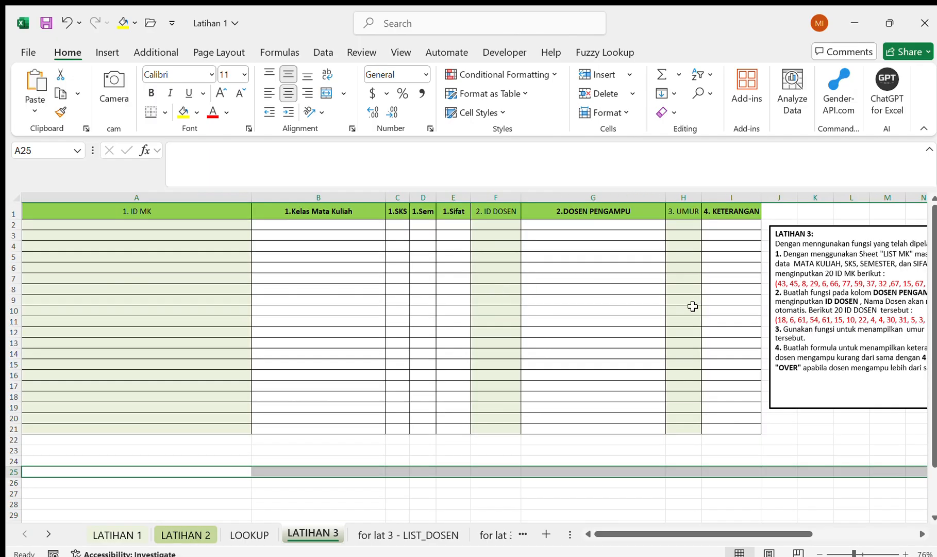
{"action": "scroll", "coordinate": [691, 306], "scroll_direction": "right", "scroll_amount": 3}
{"action": "scroll", "coordinate": [692, 306], "scroll_direction": "right", "scroll_amount": 3}
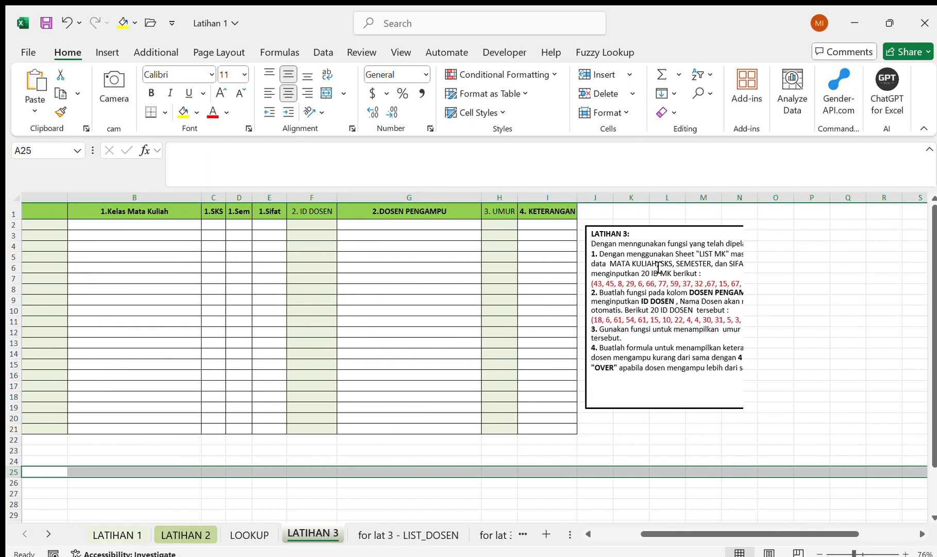
{"action": "left_click", "coordinate": [652, 256]}
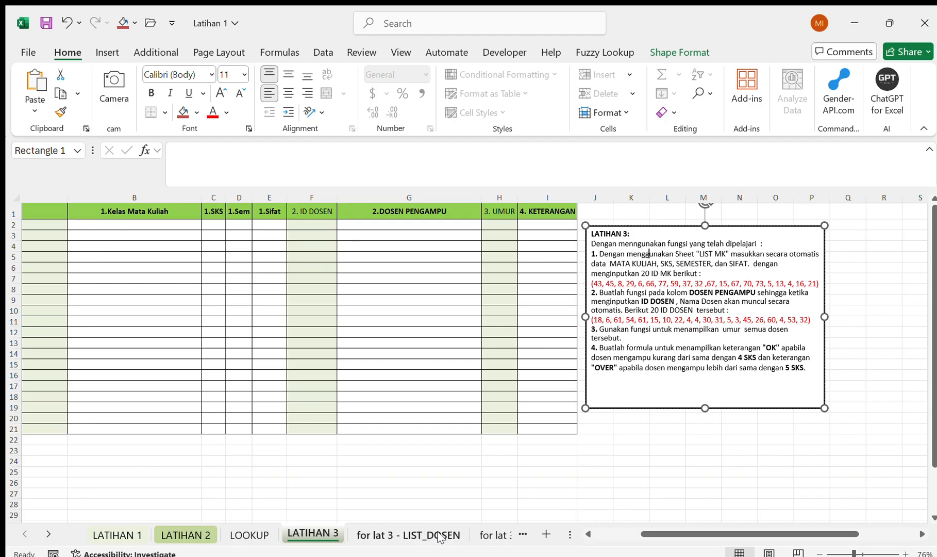
{"action": "left_click", "coordinate": [477, 536]}
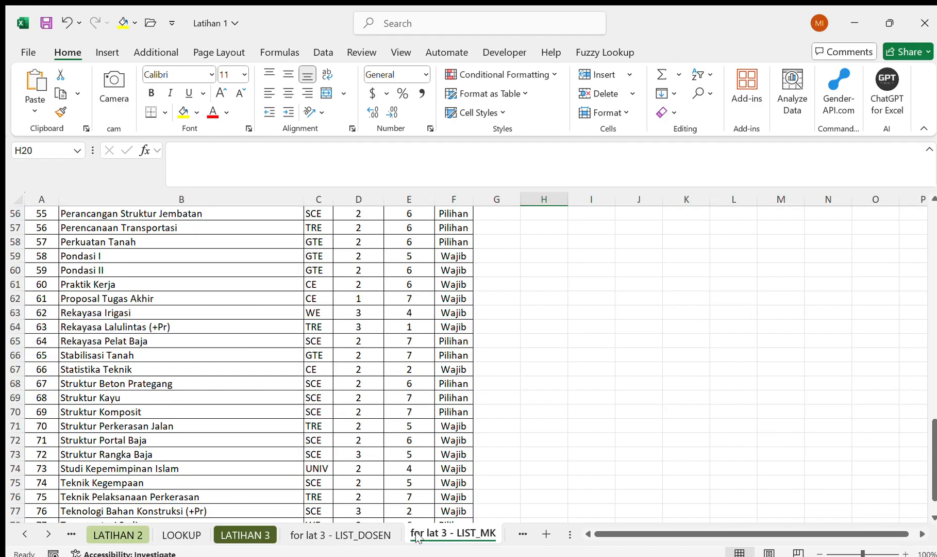
{"action": "left_click", "coordinate": [268, 534]}
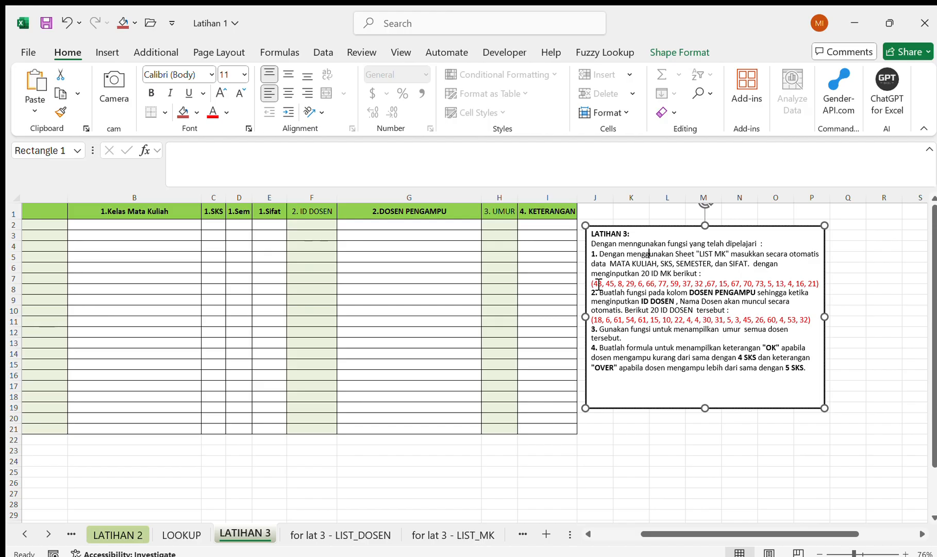
Narrow the ID MK column on LATIHAN 3 and enter the IDs 43 in A2 and 45 in A3.
{"action": "scroll", "coordinate": [266, 274], "scroll_direction": "left", "scroll_amount": 3}
{"action": "left_click", "coordinate": [136, 224]}
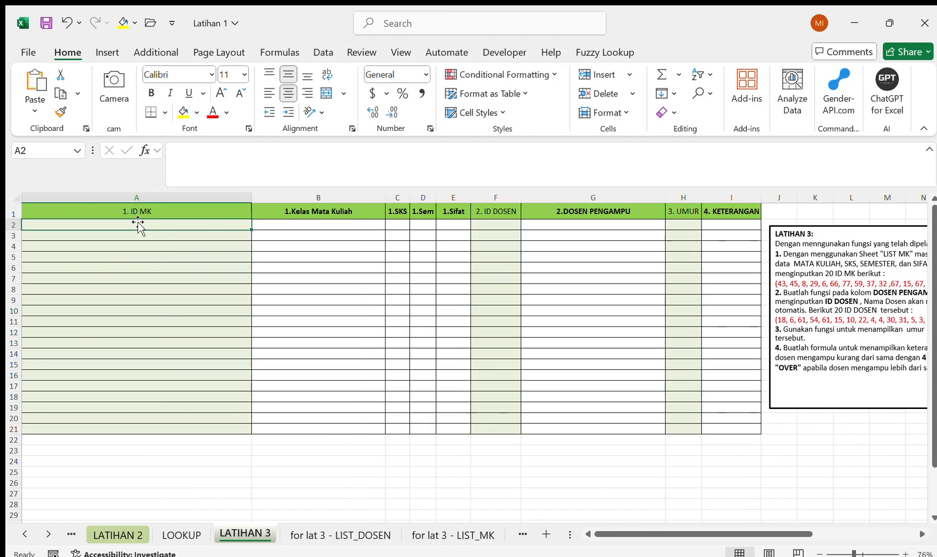
{"action": "left_click_drag", "start_coordinate": [249, 205], "coordinate": [122, 204]}
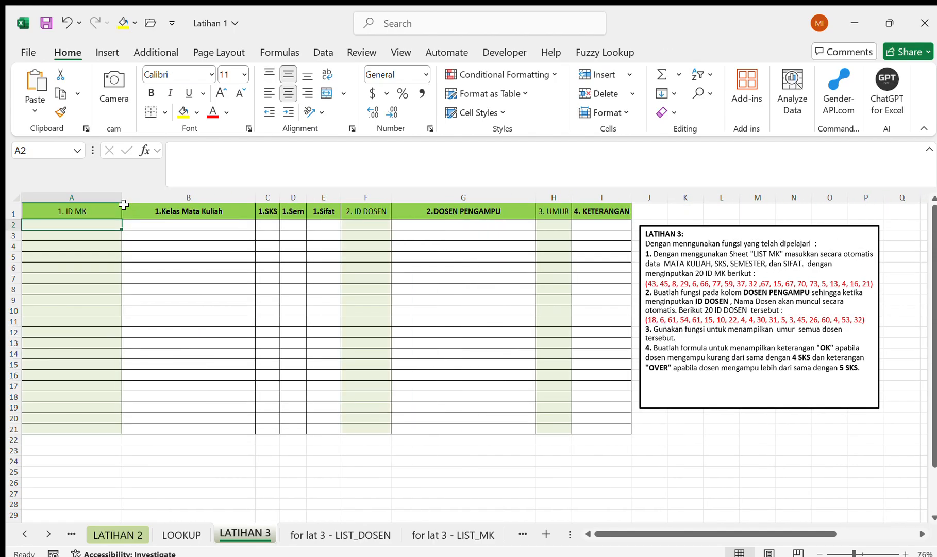
{"action": "type", "text": "43"}
{"action": "key", "text": "Return"}
{"action": "type", "text": "4"}
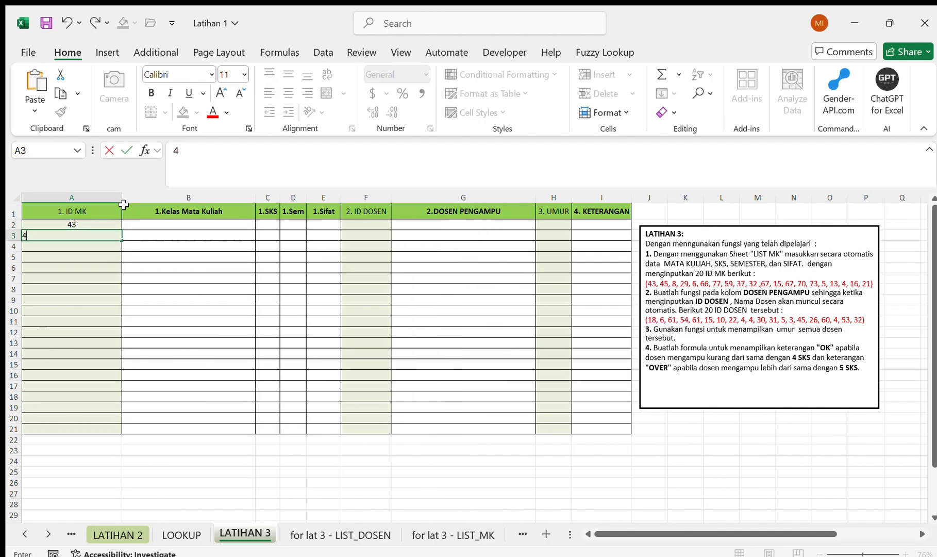
{"action": "type", "text": "5"}
{"action": "key", "text": "Return"}
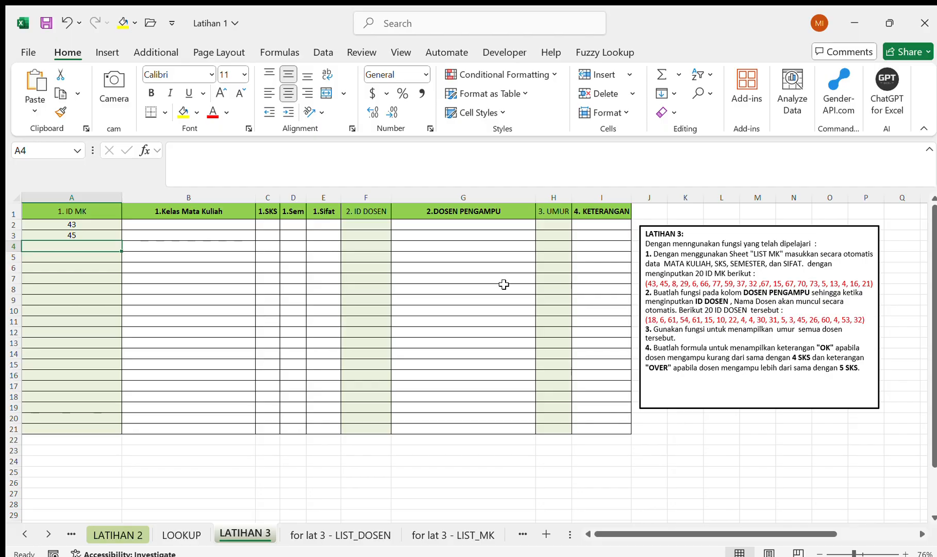
Copy the list of 20 ID MK numbers from the instruction box and paste it into A24.
{"action": "left_click_drag", "start_coordinate": [650, 287], "coordinate": [871, 285]}
{"action": "key", "text": "ctrl+c"}
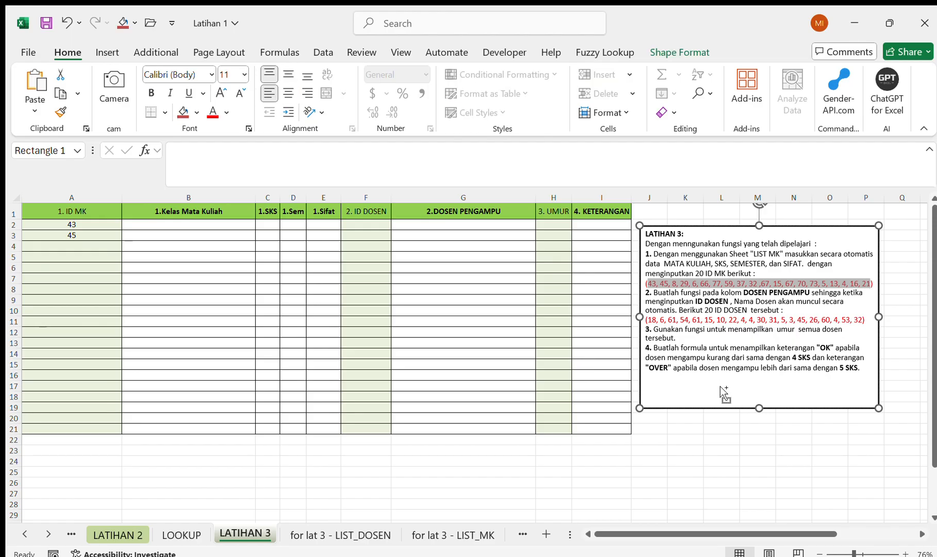
{"action": "left_click", "coordinate": [110, 460]}
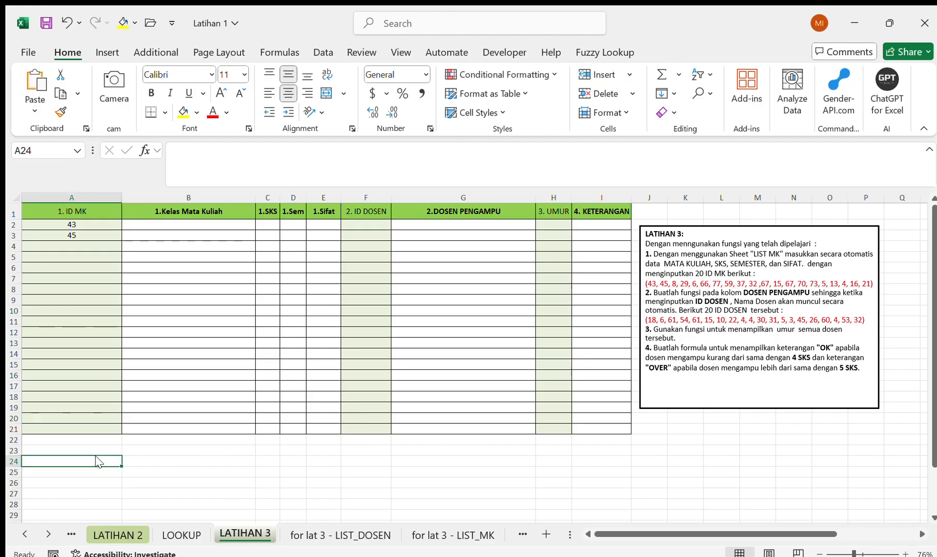
{"action": "key", "text": "ctrl+v"}
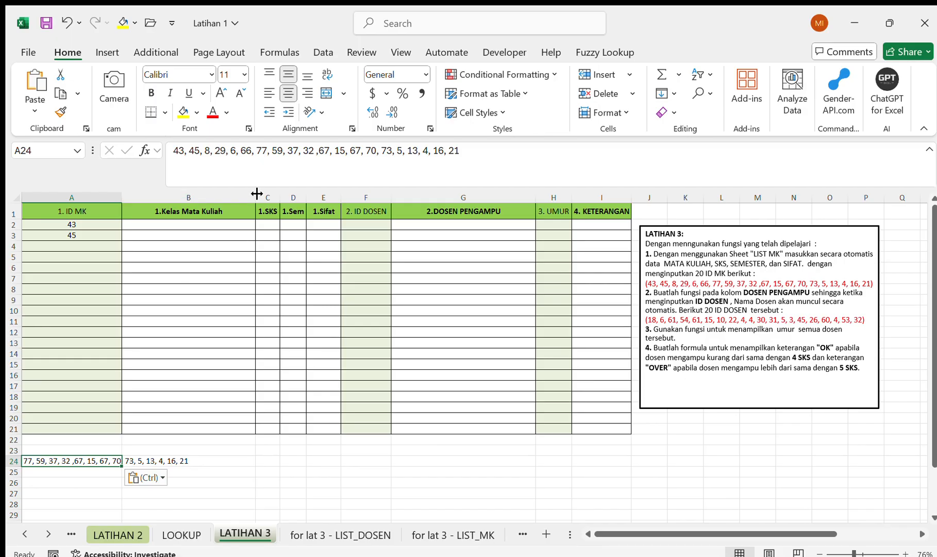
Split the comma-separated ID MK list in A24 into separate cells along row 24 with Text to Columns.
{"action": "left_click", "coordinate": [323, 52]}
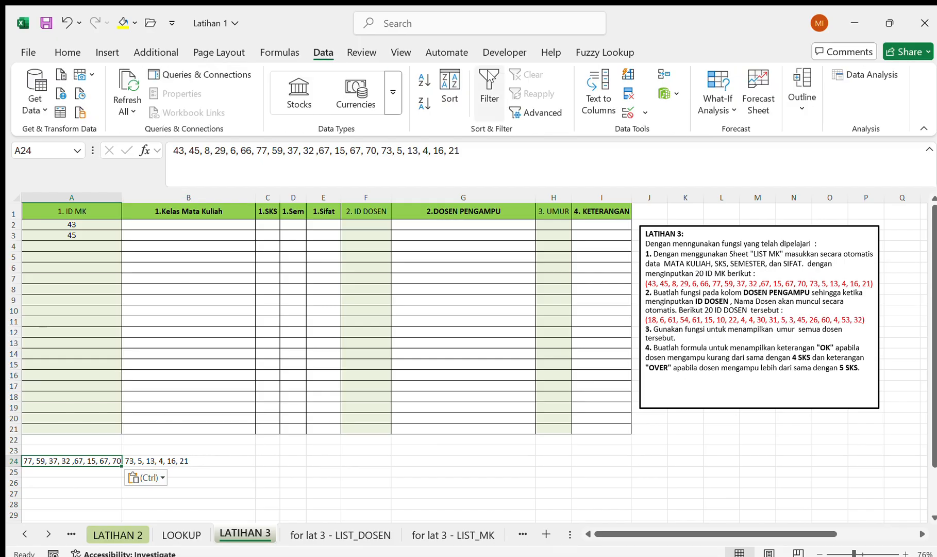
{"action": "left_click", "coordinate": [610, 83]}
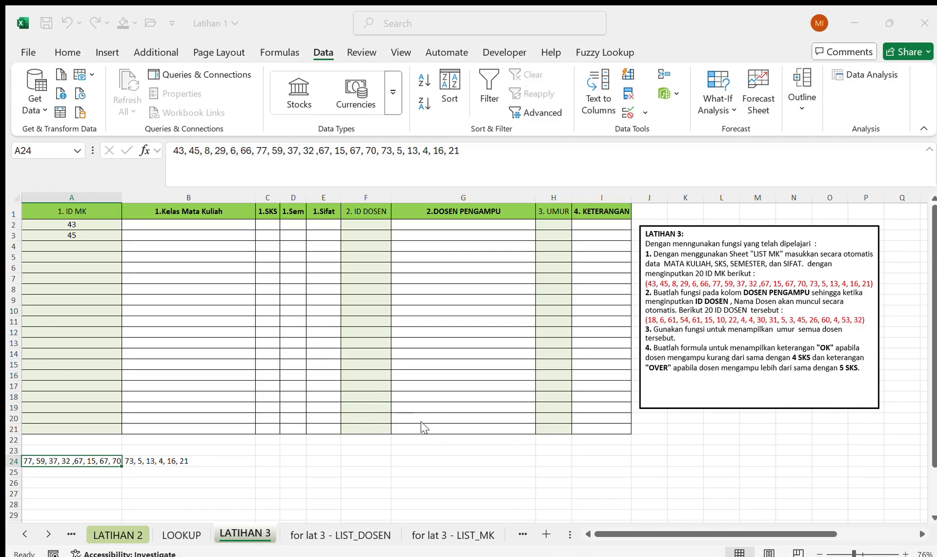
{"action": "left_click", "coordinate": [658, 500]}
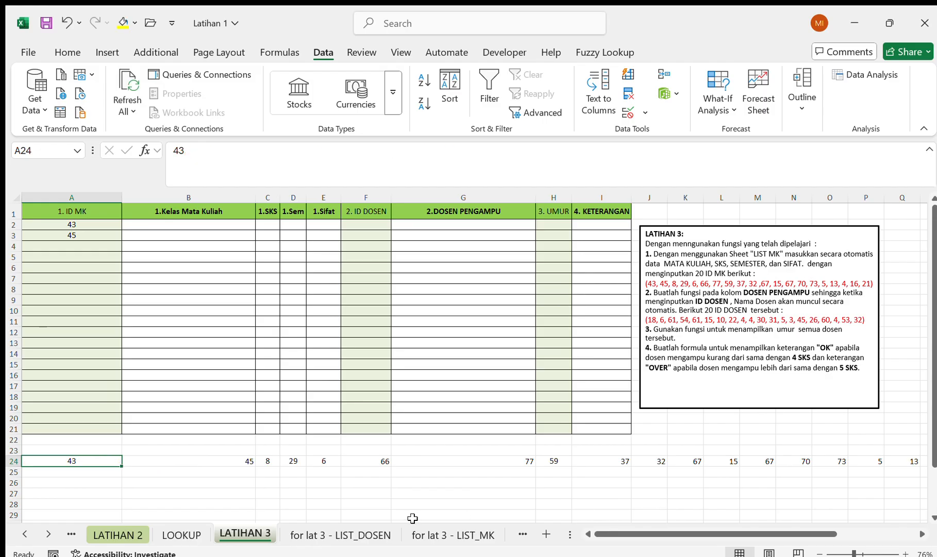
{"action": "key", "text": "Right"}
{"action": "key", "text": "Right"}
{"action": "key", "text": "Right"}
{"action": "key", "text": "Right"}
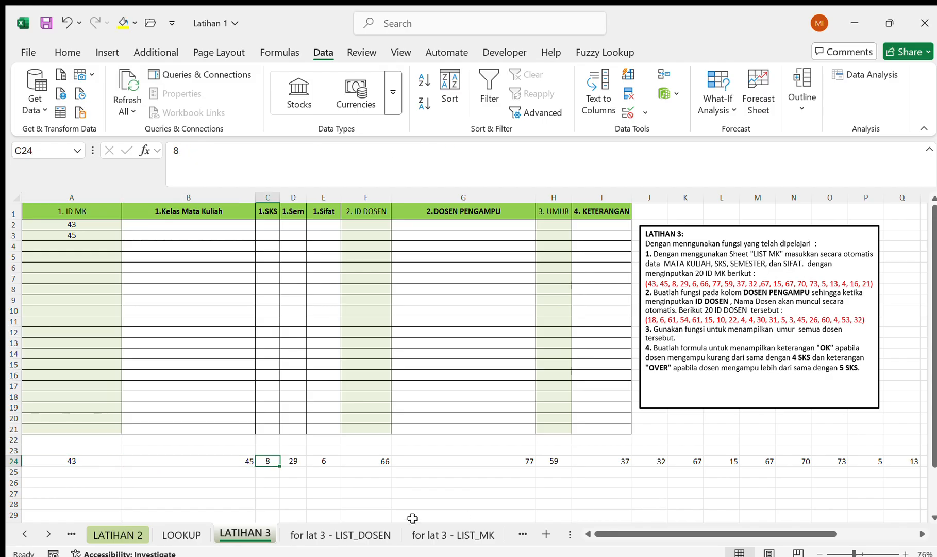
{"action": "key", "text": "Left"}
{"action": "key", "text": "Left"}
{"action": "key", "text": "Left"}
{"action": "key", "text": "Left"}
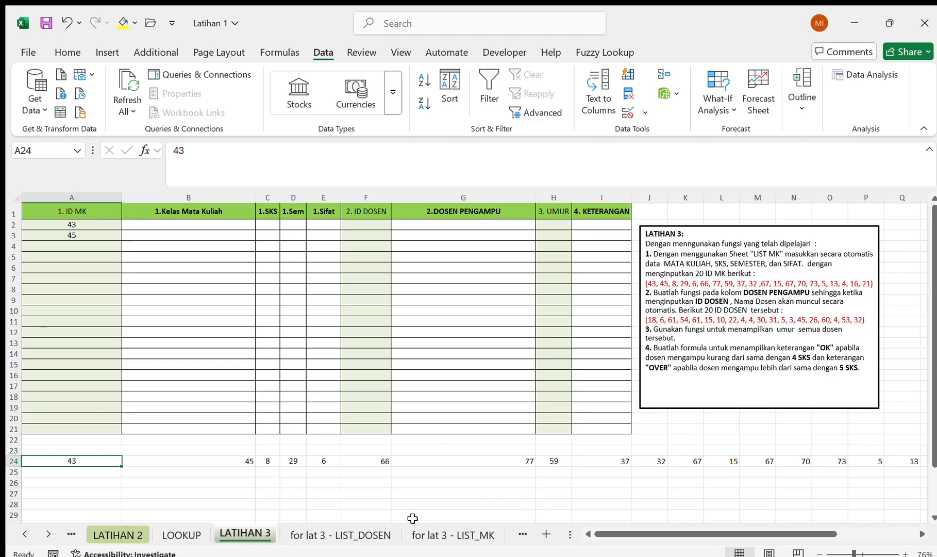
Copy the 20 split ID MK values from row 24, paste them transposed into A2:A21, and clear row 24.
{"action": "key", "text": "ctrl+shift+Right"}
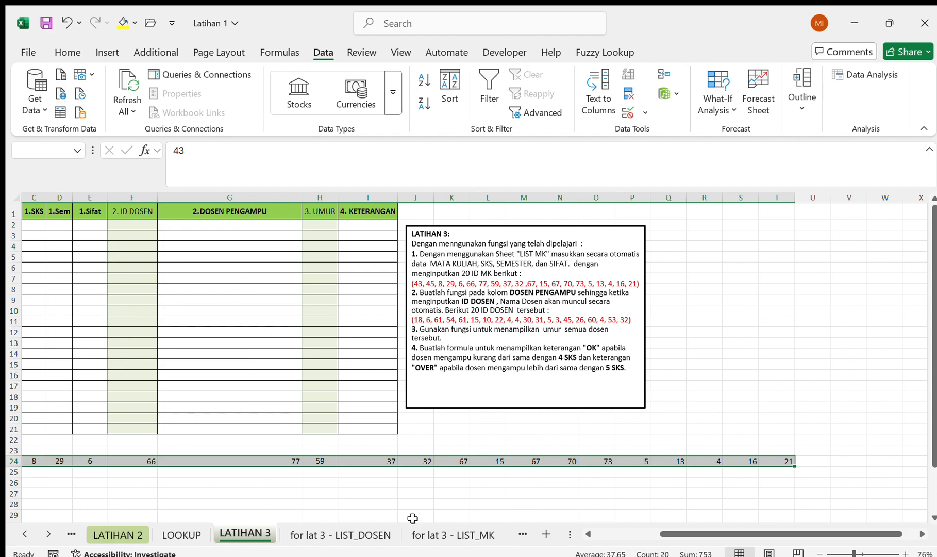
{"action": "key", "text": "ctrl+c"}
{"action": "scroll", "coordinate": [606, 389], "scroll_direction": "left", "scroll_amount": 2}
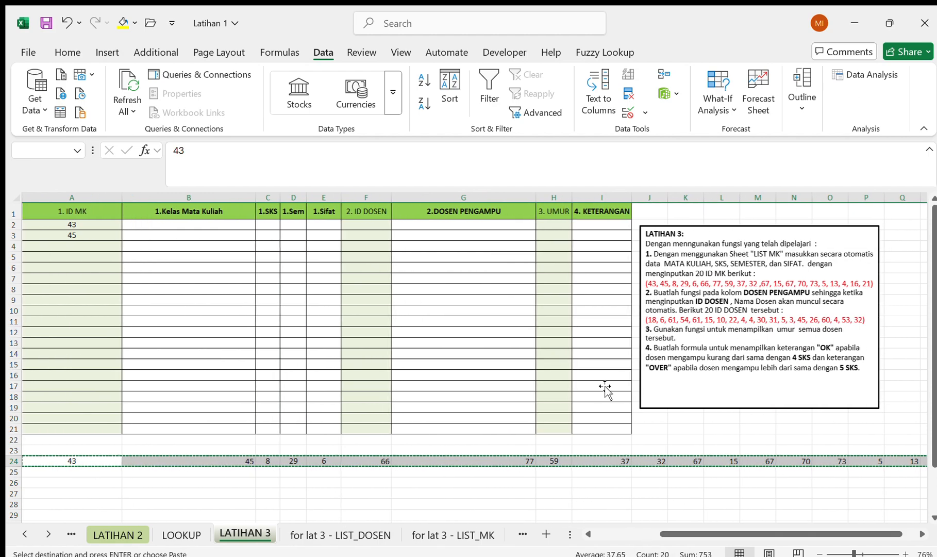
{"action": "left_click", "coordinate": [61, 222]}
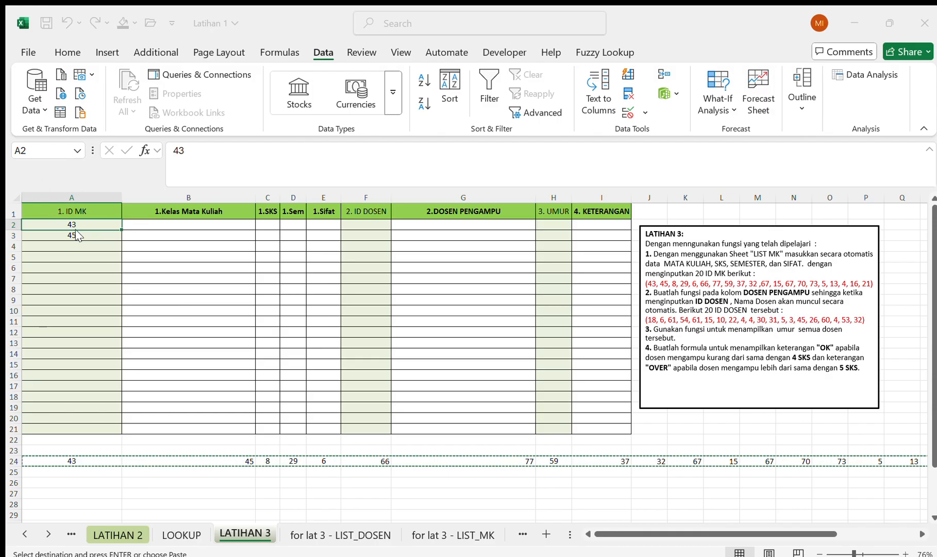
{"action": "left_click", "coordinate": [229, 333]}
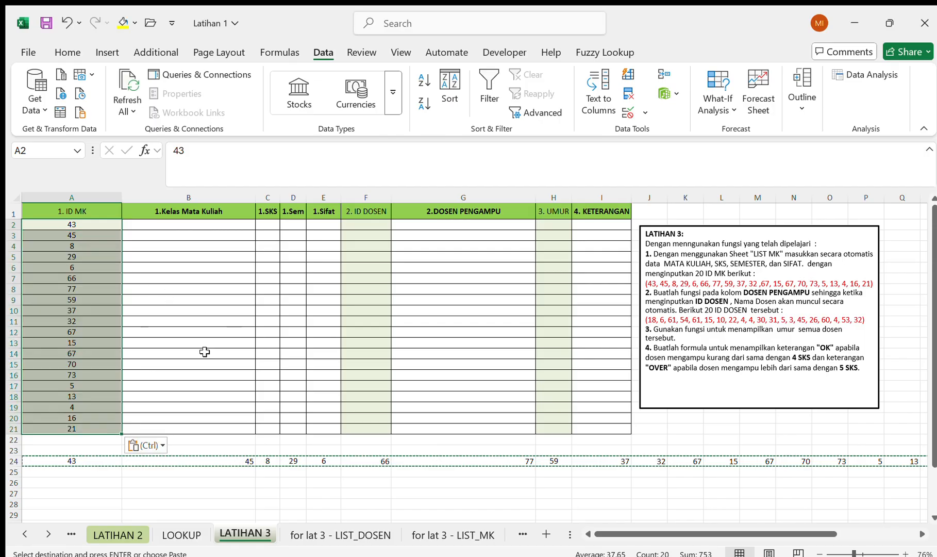
{"action": "left_click", "coordinate": [14, 462]}
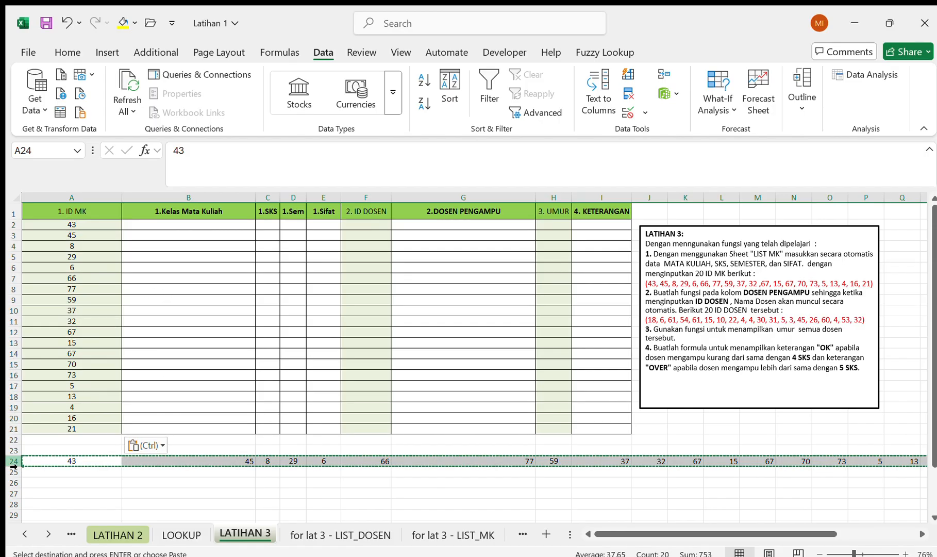
{"action": "key", "text": "Delete"}
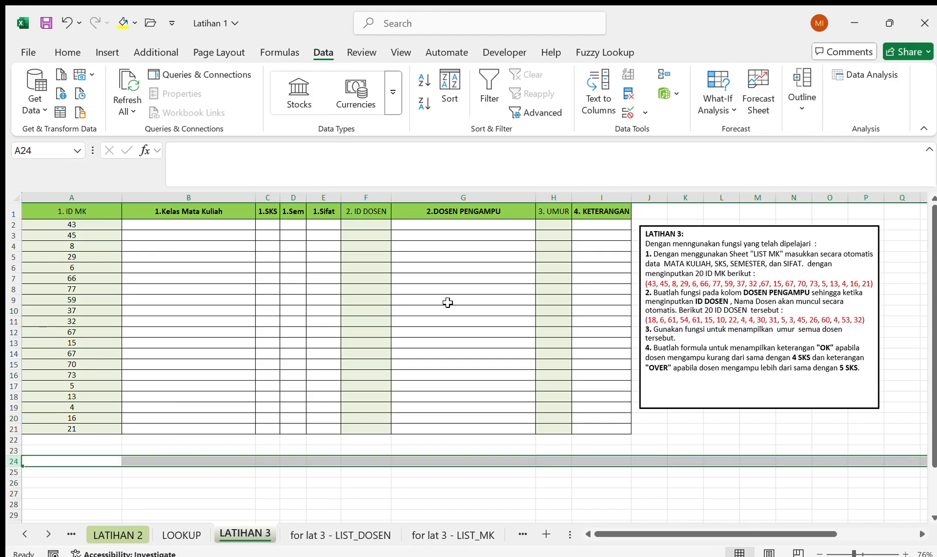
Copy the list of 20 ID DOSEN numbers from the instruction box into A24 and split it into separate cells with Text to Columns.
{"action": "left_click_drag", "start_coordinate": [646, 319], "coordinate": [866, 323]}
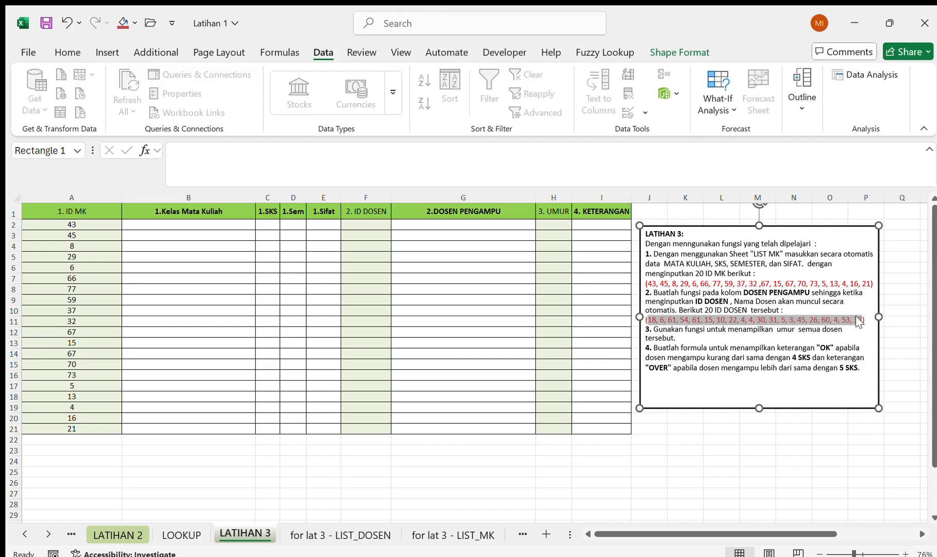
{"action": "key", "text": "ctrl+c"}
{"action": "left_click", "coordinate": [93, 458]}
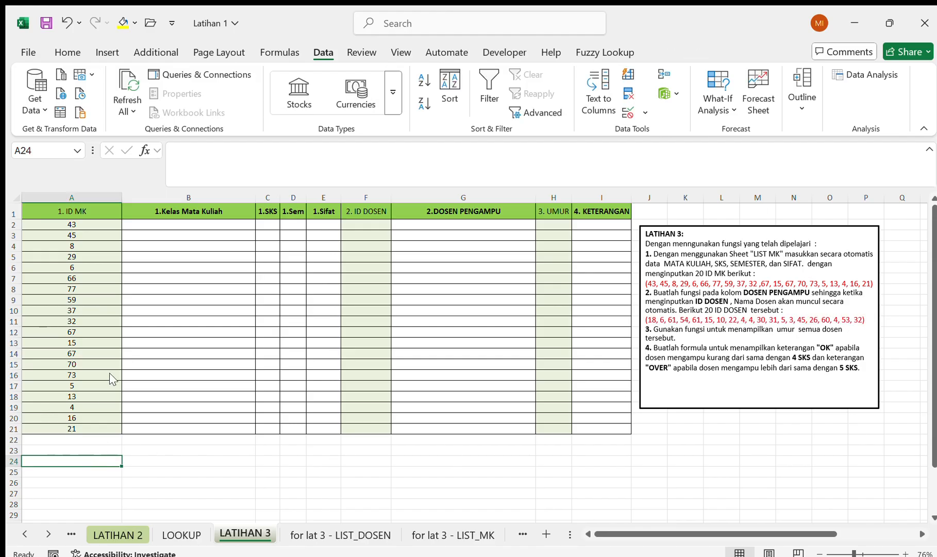
{"action": "key", "text": "ctrl+v"}
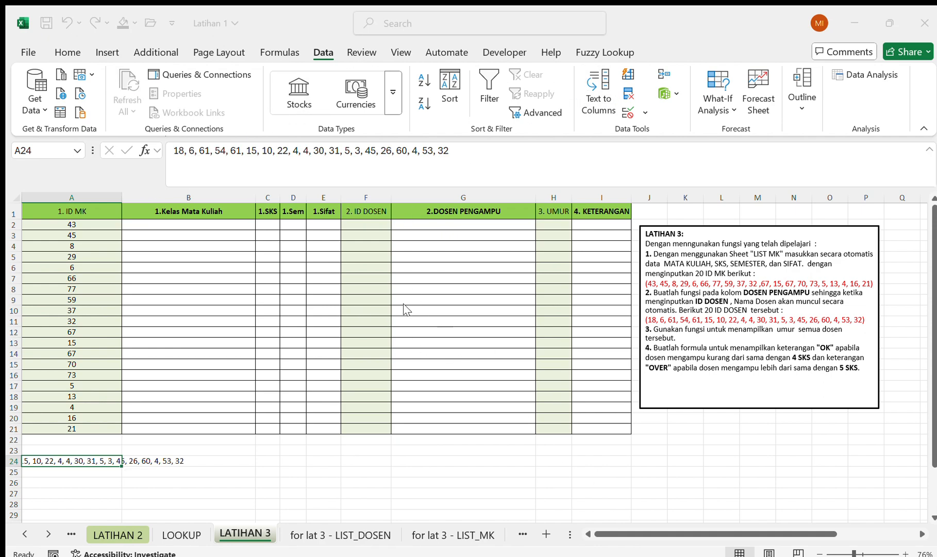
{"action": "left_click", "coordinate": [643, 509]}
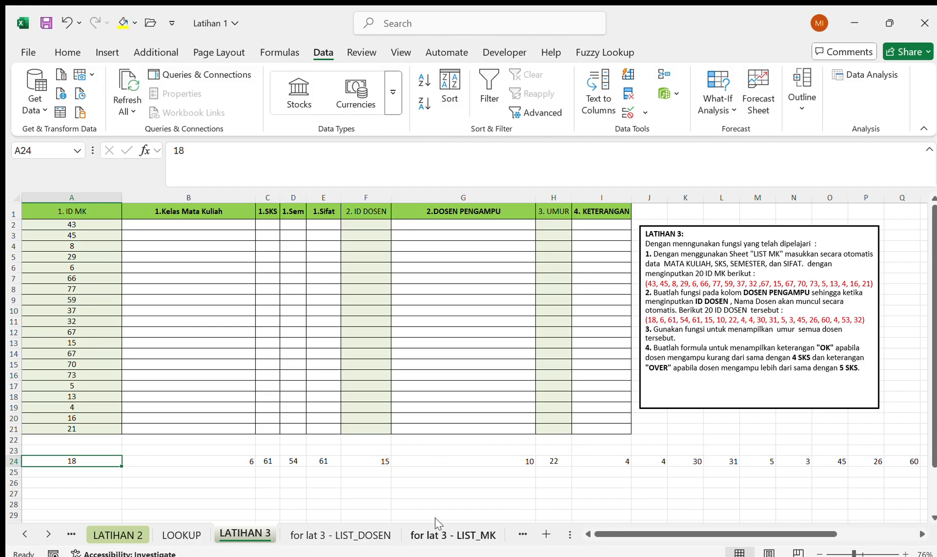
Copy the 20 split ID DOSEN values from row 24 and paste them transposed into F2:F21.
{"action": "key", "text": "ctrl+shift+Right"}
{"action": "key", "text": "ctrl+c"}
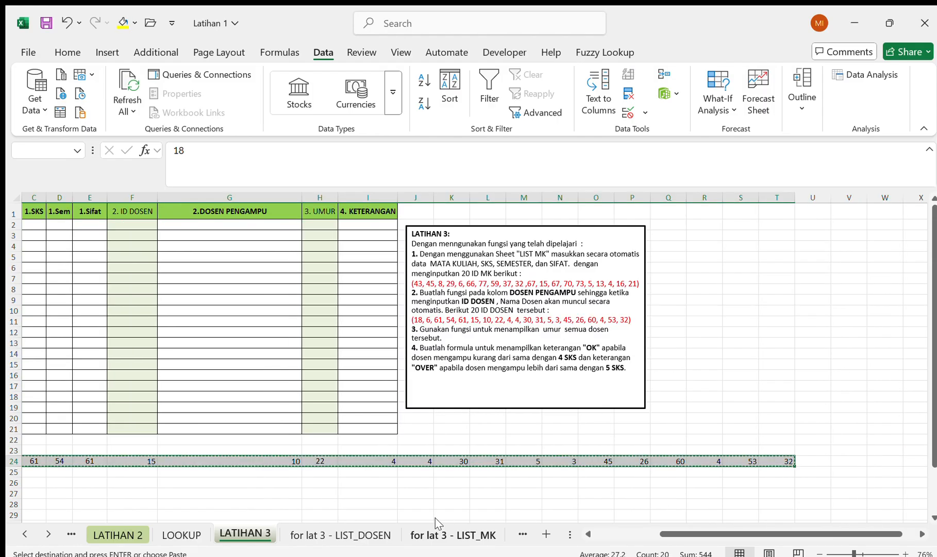
{"action": "scroll", "coordinate": [435, 518], "scroll_direction": "left", "scroll_amount": 2}
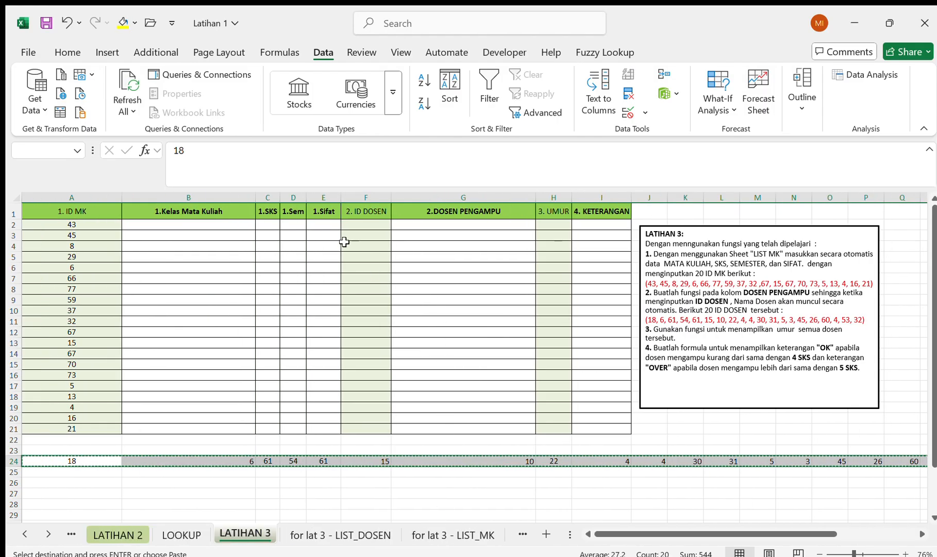
{"action": "left_click", "coordinate": [356, 227]}
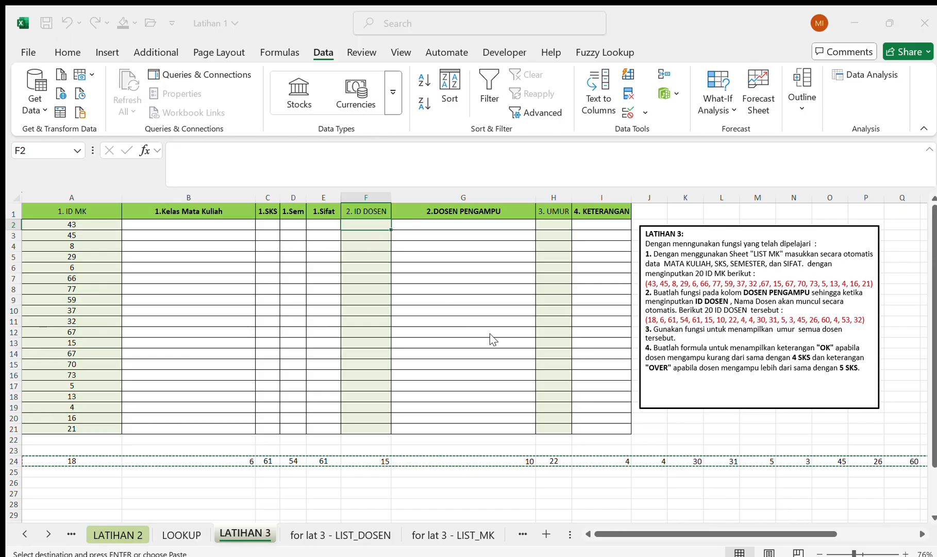
{"action": "key", "text": "Return"}
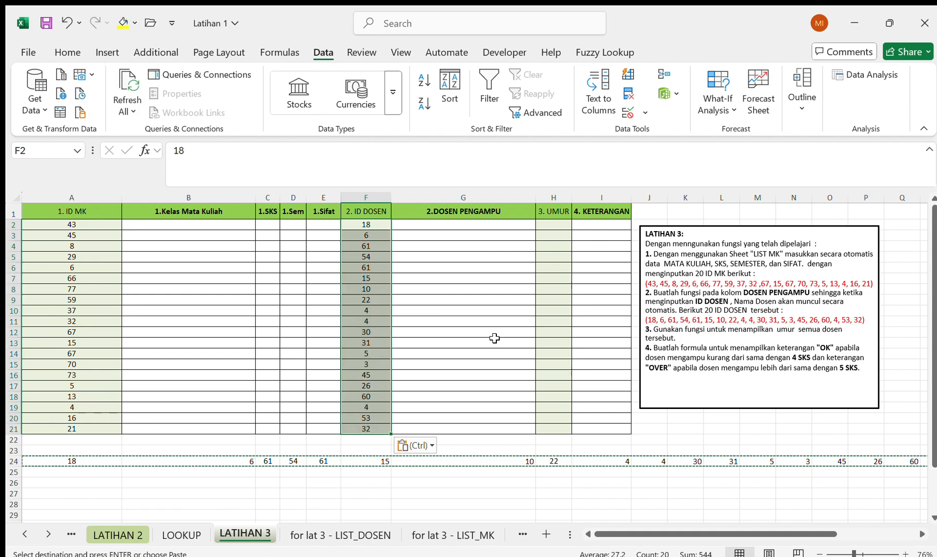
Clear the helper ID DOSEN values from row 24.
{"action": "left_click", "coordinate": [10, 466]}
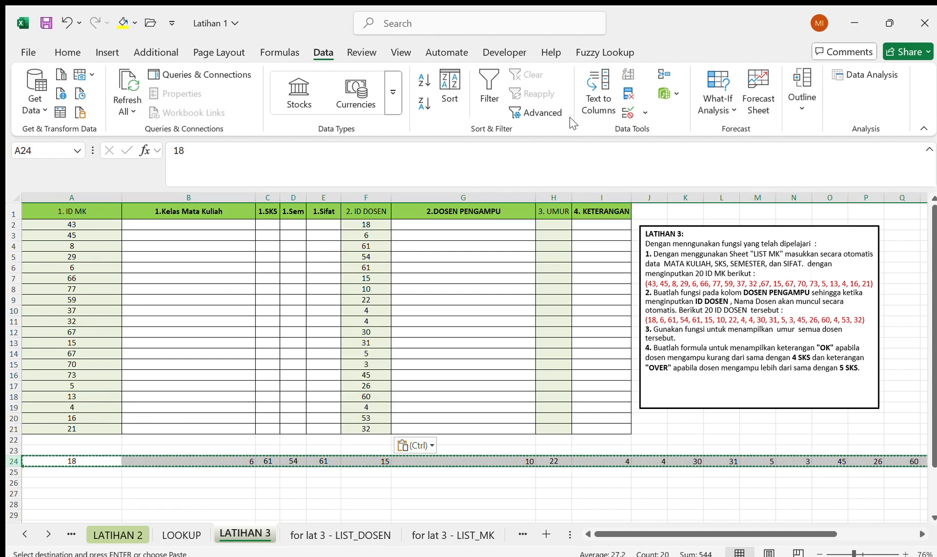
{"action": "left_click", "coordinate": [606, 92]}
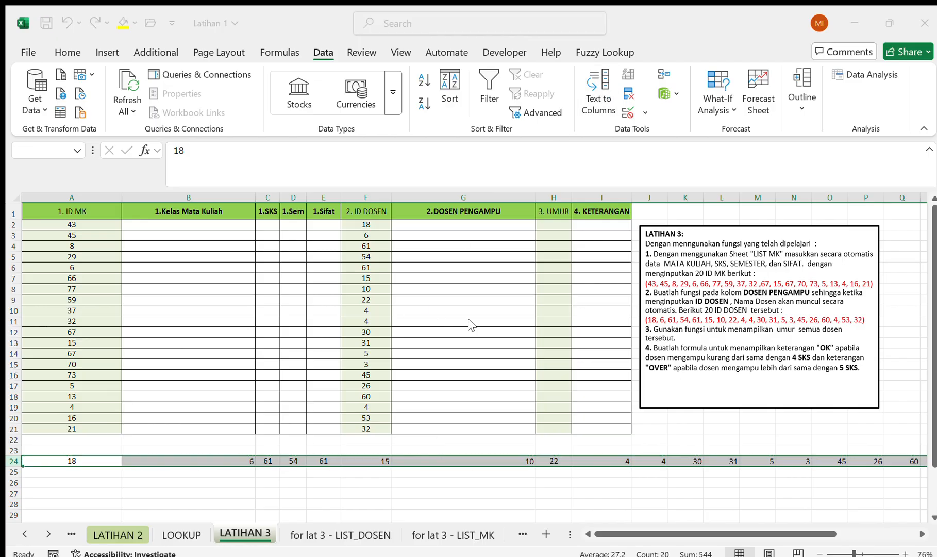
{"action": "left_click", "coordinate": [84, 460]}
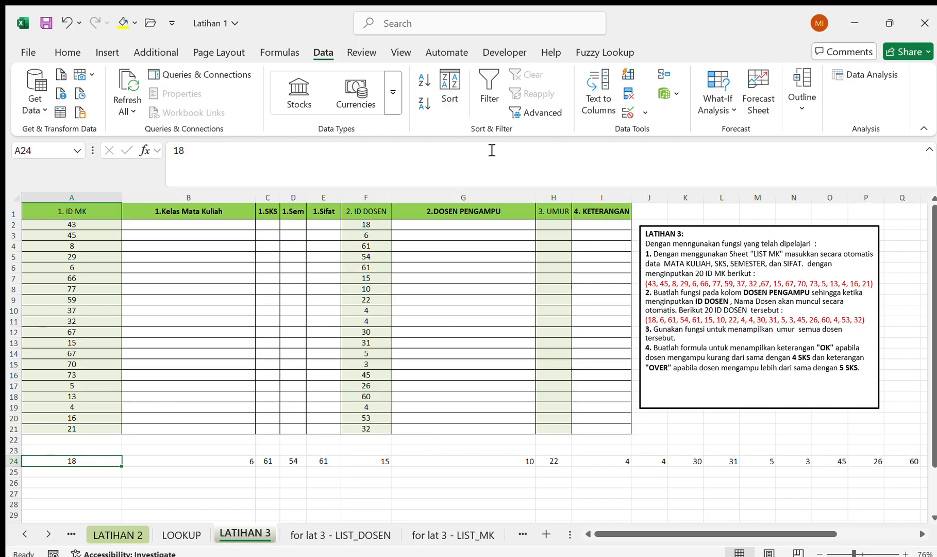
{"action": "left_click", "coordinate": [599, 93]}
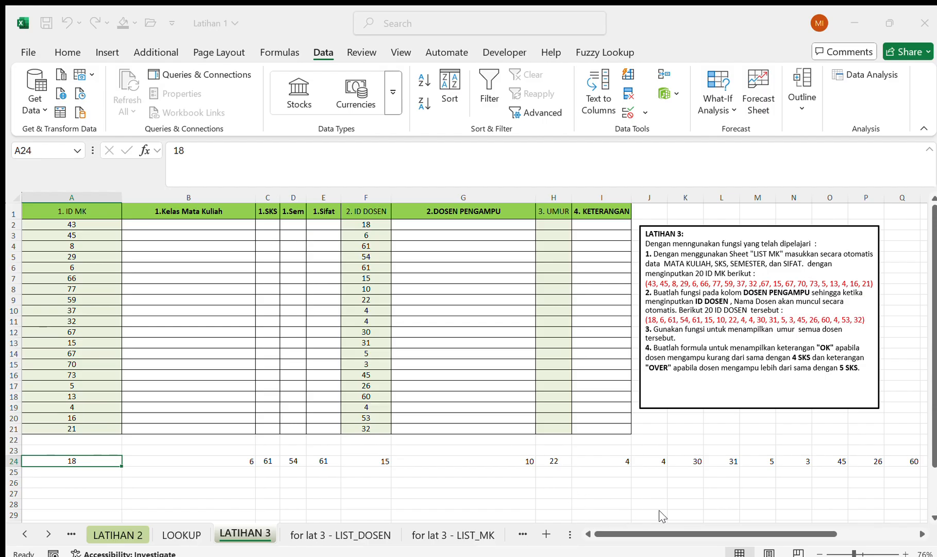
{"action": "key", "text": "shift+space"}
{"action": "key", "text": "Delete"}
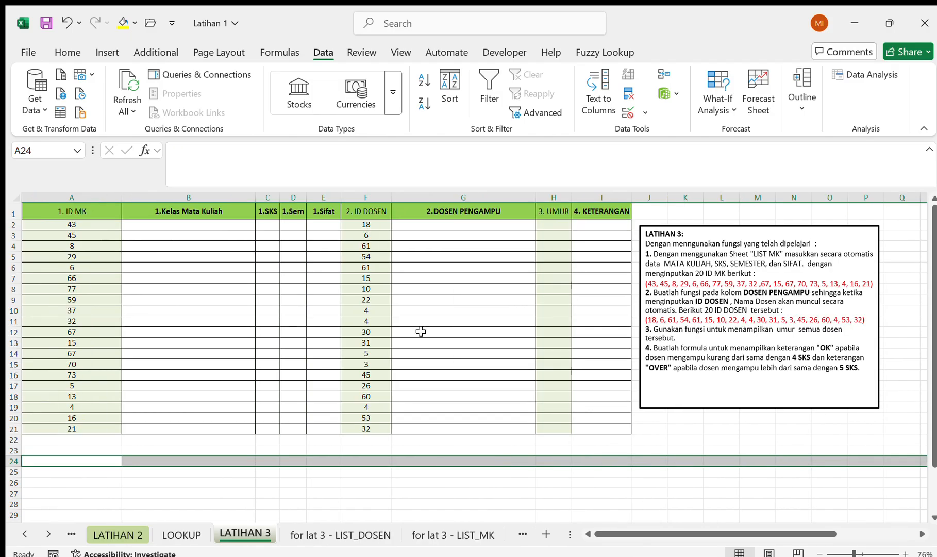
Start a VLOOKUP formula in B2, the first cell of the Kelas Mata Kuliah column.
{"action": "left_click", "coordinate": [223, 236]}
{"action": "key", "text": "Up"}
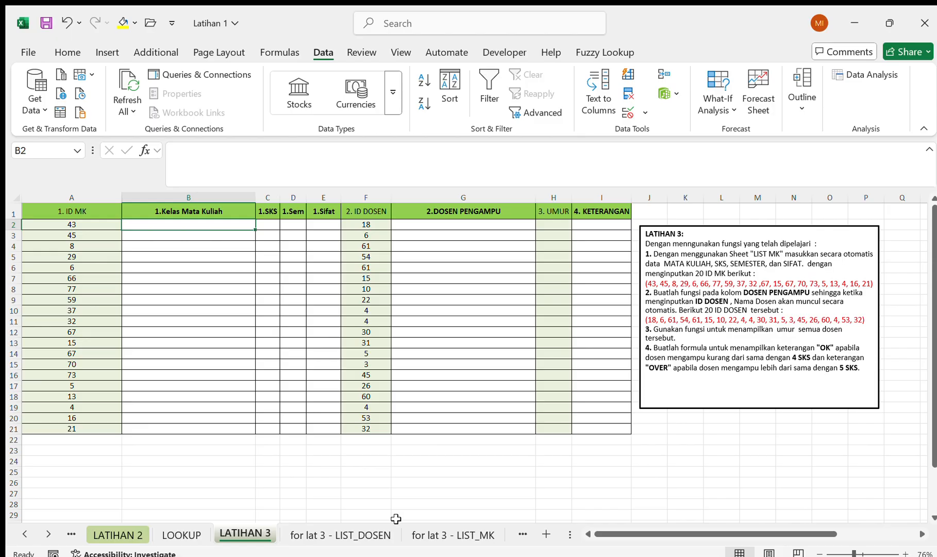
{"action": "type", "text": "=vl"}
{"action": "key", "text": "Tab"}
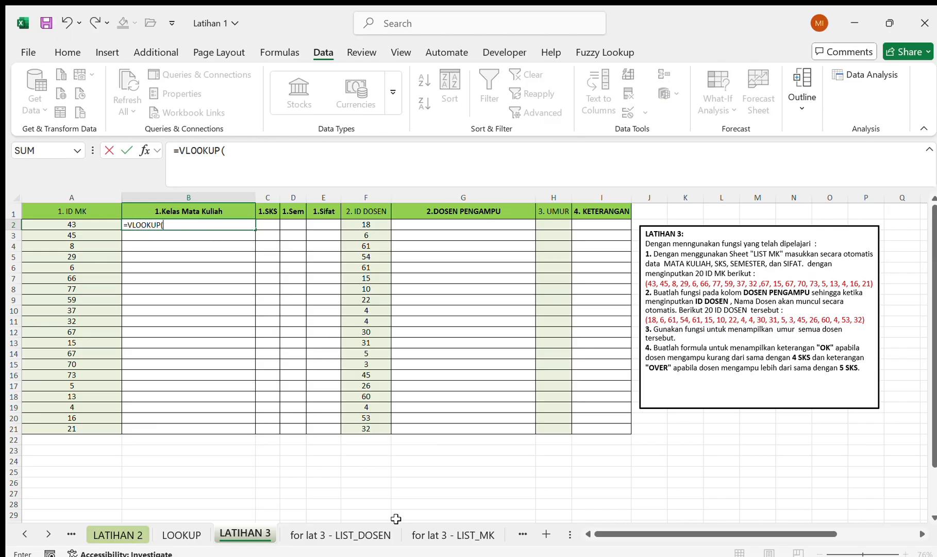
{"action": "left_click", "coordinate": [418, 534]}
{"action": "left_click", "coordinate": [235, 310]}
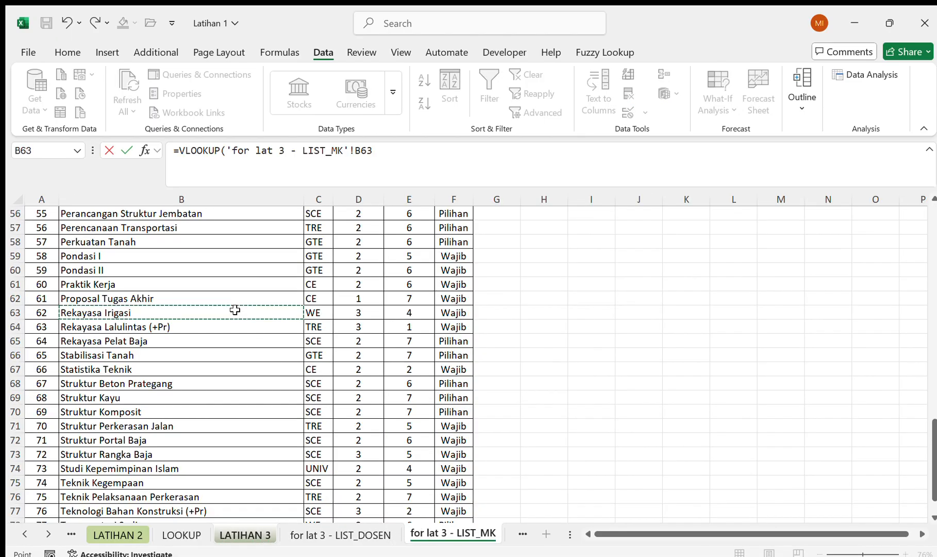
{"action": "key", "text": "ctrl+Up"}
{"action": "key", "text": "Left"}
{"action": "key", "text": "Down"}
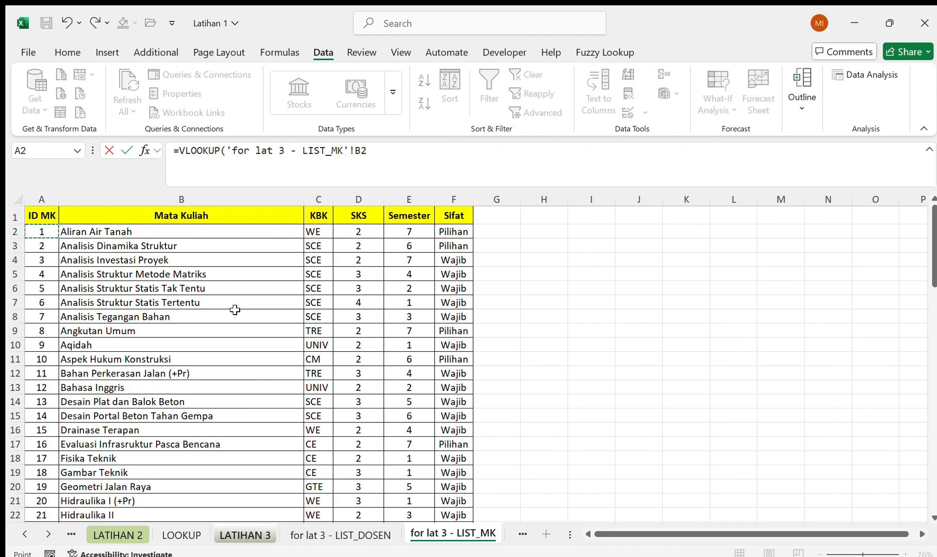
{"action": "key", "text": "shift+Right"}
{"action": "key", "text": "shift+Right"}
{"action": "key", "text": "shift+Right"}
{"action": "key", "text": "shift+Right"}
{"action": "key", "text": "shift+Right"}
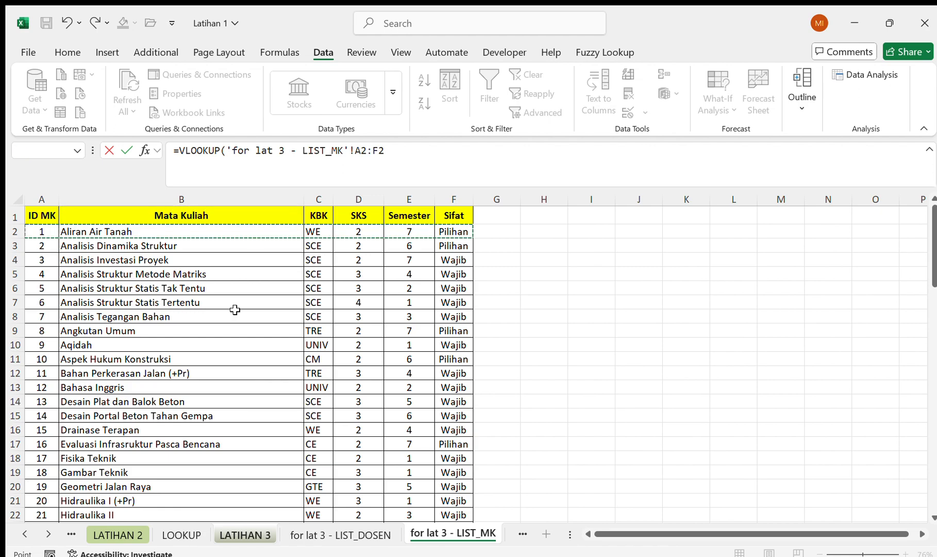
{"action": "key", "text": "BackSpace"}
{"action": "key", "text": "BackSpace"}
{"action": "key", "text": "BackSpace"}
{"action": "key", "text": "BackSpace"}
{"action": "key", "text": "BackSpace"}
{"action": "key", "text": "BackSpace"}
{"action": "key", "text": "BackSpace"}
{"action": "key", "text": "BackSpace"}
{"action": "key", "text": "BackSpace"}
{"action": "key", "text": "BackSpace"}
{"action": "key", "text": "BackSpace"}
{"action": "key", "text": "BackSpace"}
{"action": "key", "text": "BackSpace"}
{"action": "key", "text": "BackSpace"}
{"action": "key", "text": "BackSpace"}
{"action": "key", "text": "BackSpace"}
{"action": "key", "text": "BackSpace"}
{"action": "key", "text": "BackSpace"}
{"action": "key", "text": "BackSpace"}
{"action": "key", "text": "BackSpace"}
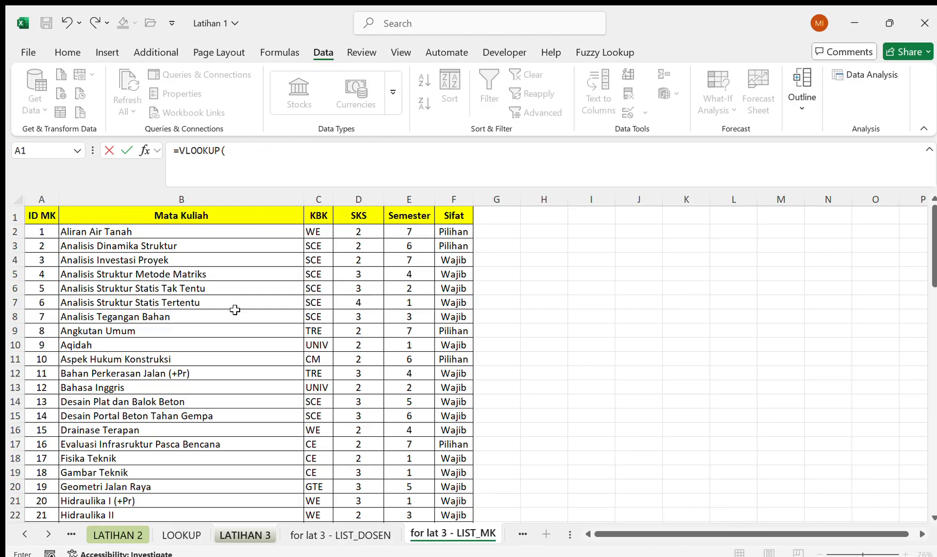
{"action": "left_click", "coordinate": [256, 531]}
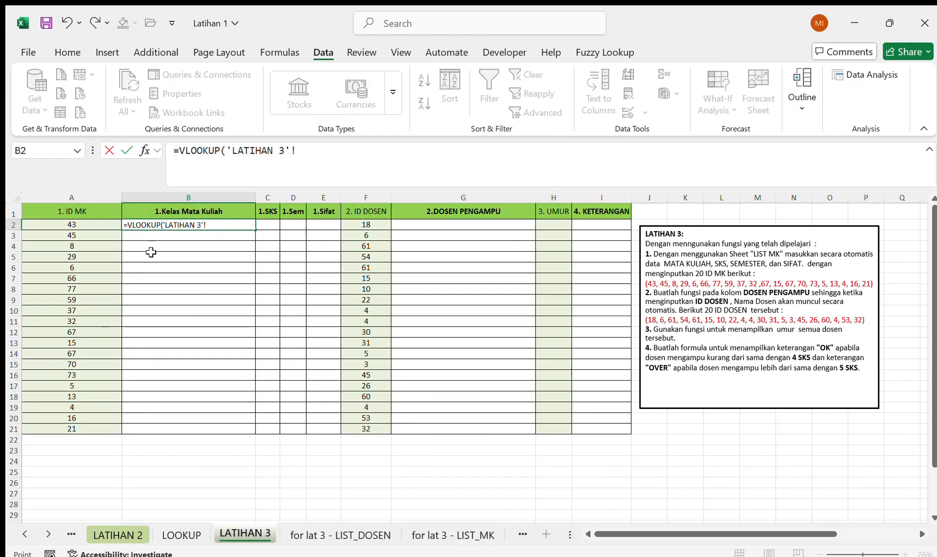
{"action": "left_click", "coordinate": [102, 227]}
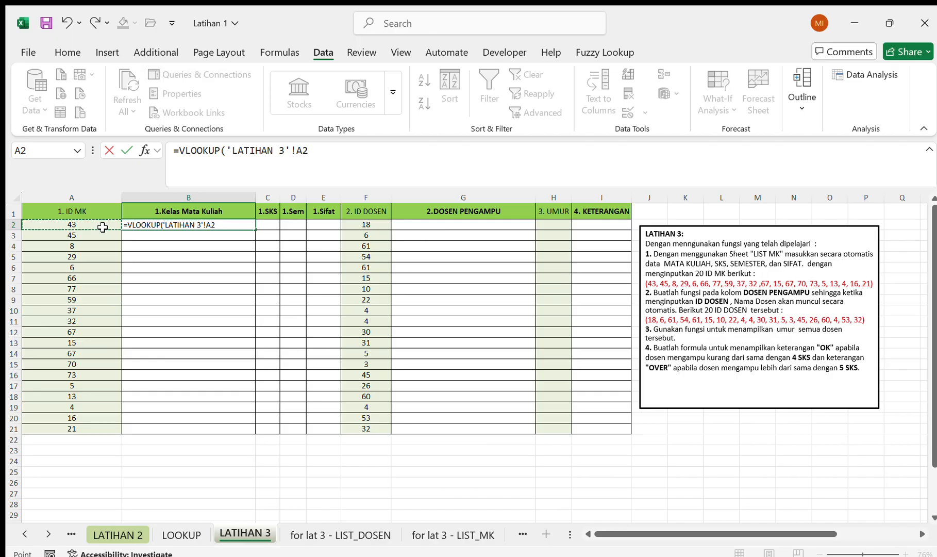
{"action": "key", "text": "BackSpace"}
{"action": "key", "text": "BackSpace"}
{"action": "key", "text": "BackSpace"}
{"action": "key", "text": "BackSpace"}
{"action": "key", "text": "BackSpace"}
{"action": "key", "text": "BackSpace"}
{"action": "key", "text": "BackSpace"}
{"action": "key", "text": "BackSpace"}
{"action": "key", "text": "BackSpace"}
{"action": "key", "text": "BackSpace"}
{"action": "key", "text": "BackSpace"}
{"action": "key", "text": "BackSpace"}
{"action": "key", "text": "BackSpace"}
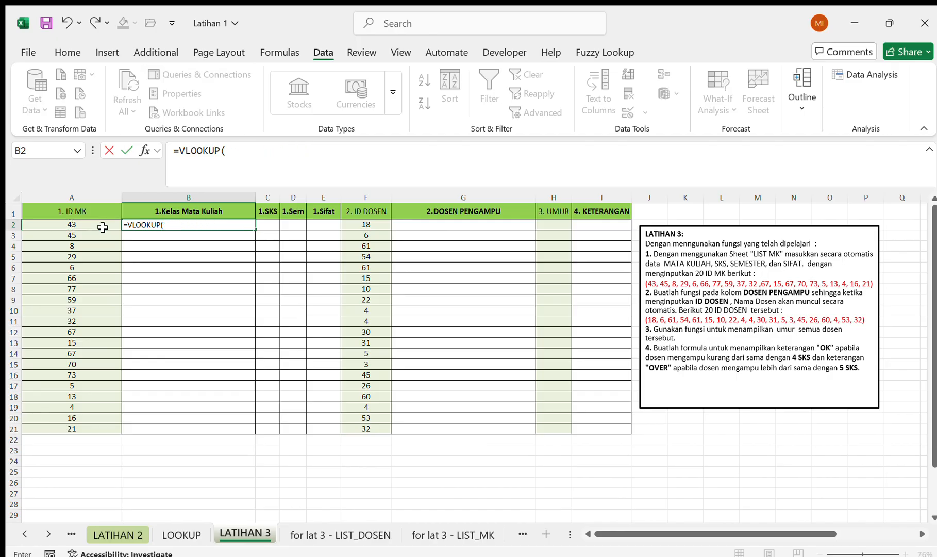
Give B2's VLOOKUP the lookup value A2 and the absolute table range $A$2:$F$79 from the for lat 3 - LIST_MK sheet.
{"action": "left_click", "coordinate": [102, 227]}
{"action": "type", "text": ","}
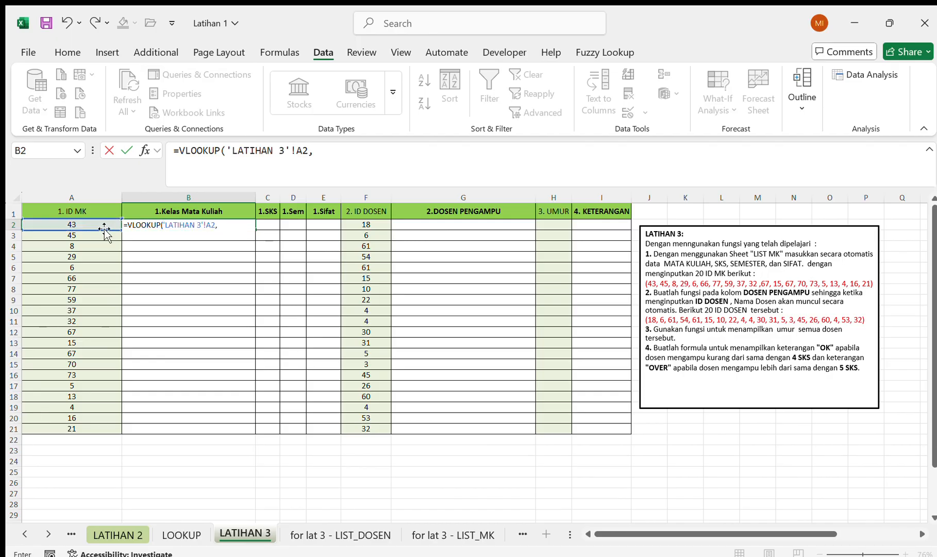
{"action": "left_click", "coordinate": [428, 535]}
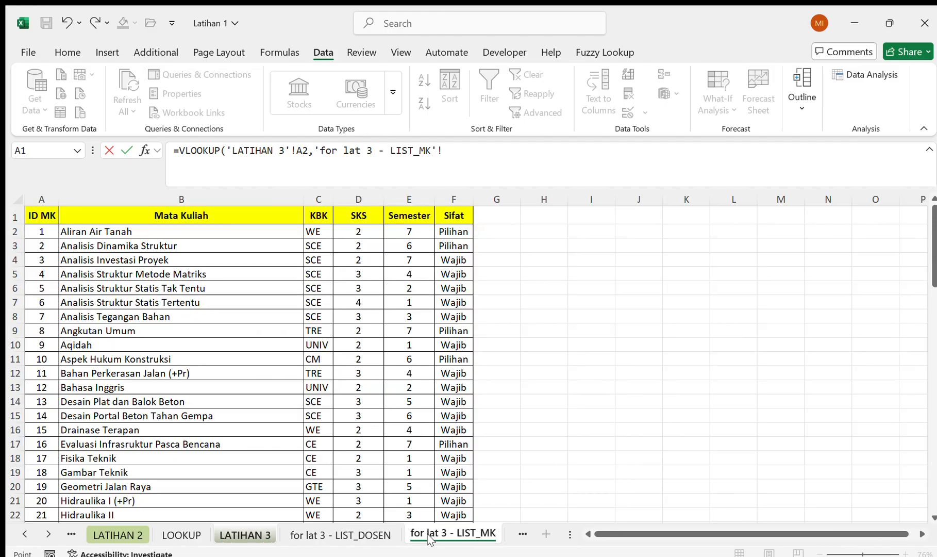
{"action": "left_click", "coordinate": [40, 228]}
{"action": "key", "text": "shift+Right"}
{"action": "key", "text": "shift+Right"}
{"action": "key", "text": "shift+Right"}
{"action": "key", "text": "shift+Right"}
{"action": "key", "text": "shift+Right"}
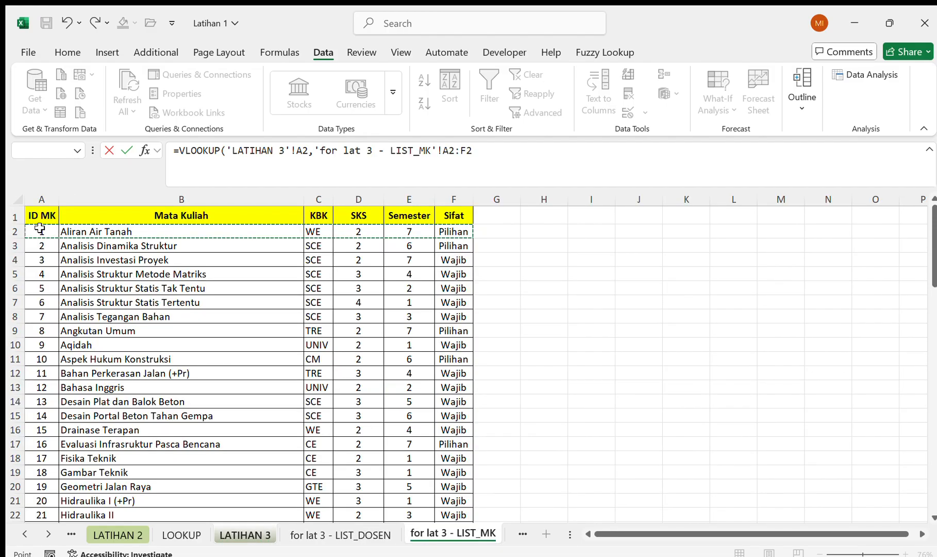
{"action": "key", "text": "ctrl+shift+Down"}
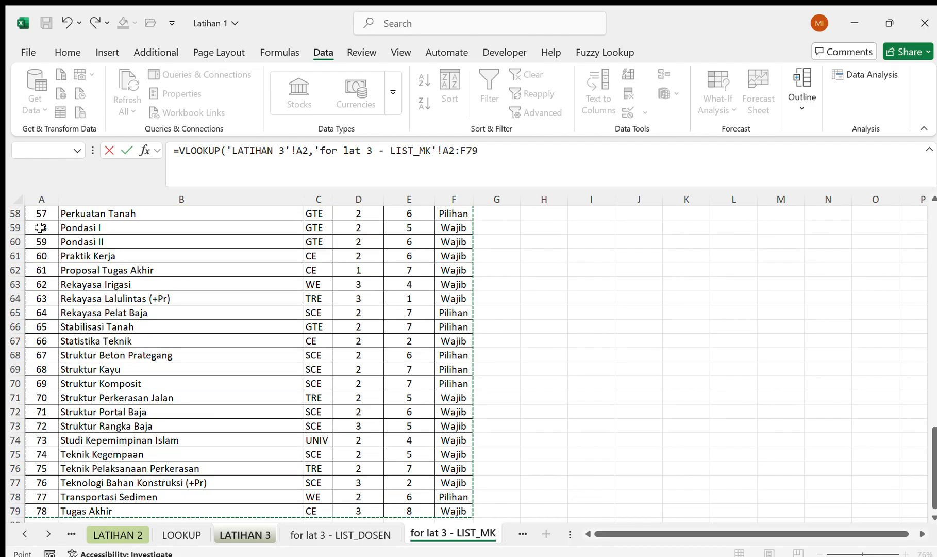
{"action": "key", "text": "F4"}
{"action": "type", "text": ","}
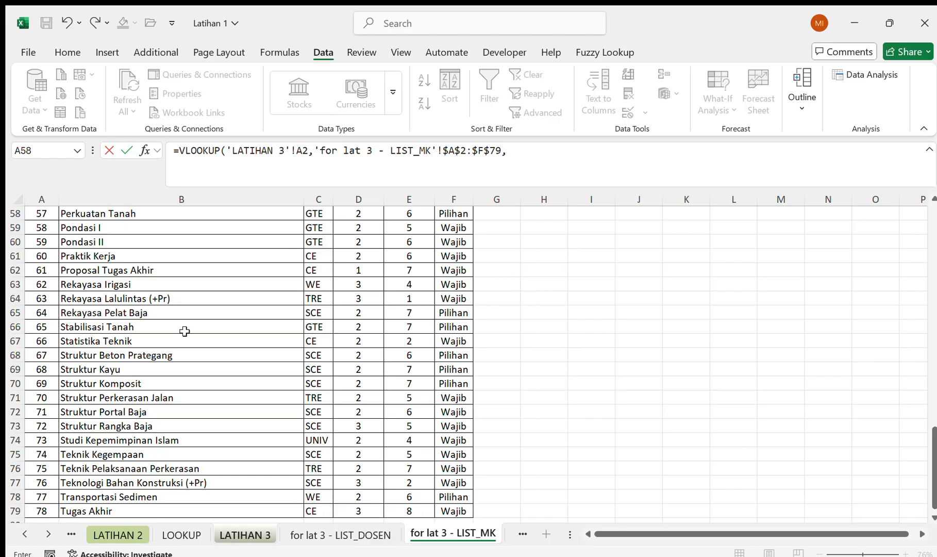
Finish the B2 formula with column index 2 and FALSE, and fill it down the Kelas Mata Kuliah column to B21.
{"action": "scroll", "coordinate": [184, 331], "scroll_direction": "up", "scroll_amount": 19}
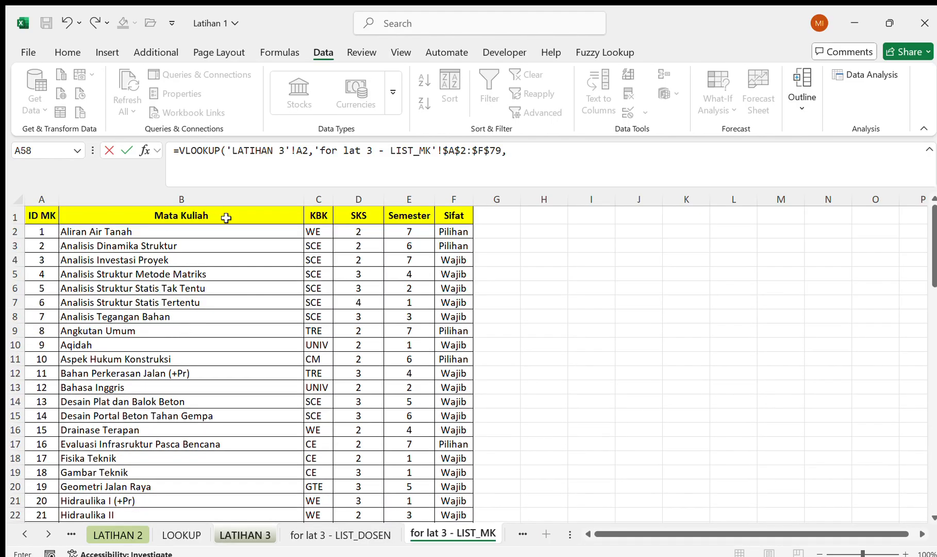
{"action": "type", "text": "2"}
{"action": "type", "text": ",false)"}
{"action": "key", "text": "Return"}
{"action": "left_click", "coordinate": [226, 223]}
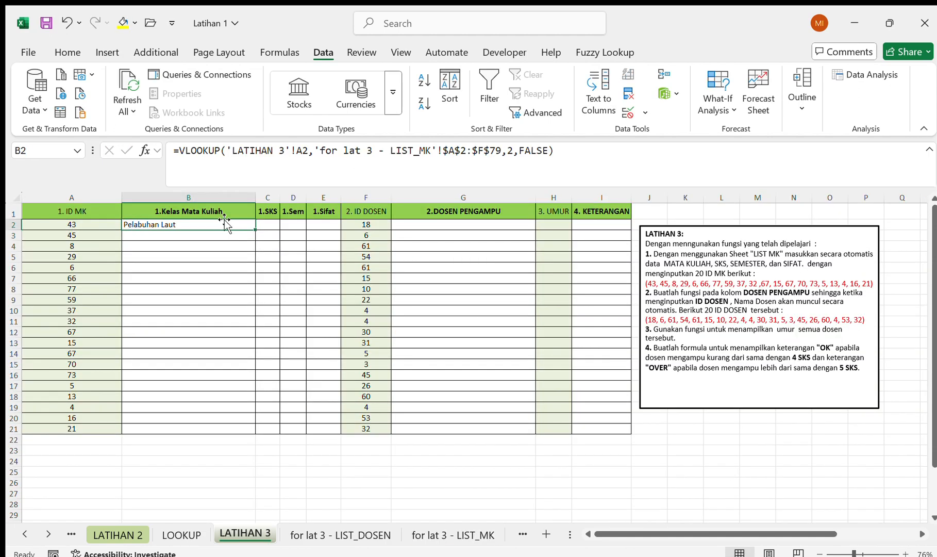
{"action": "double_click", "coordinate": [256, 229]}
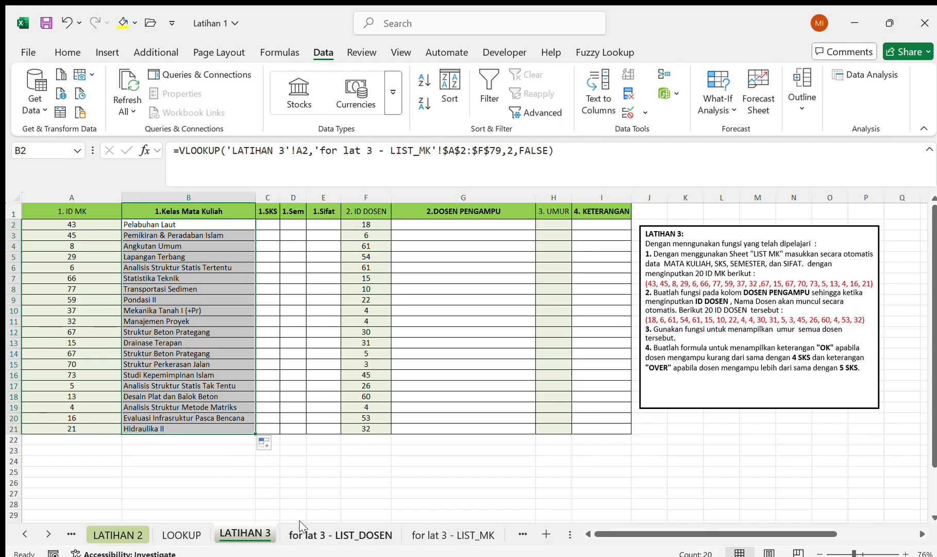
Check the SKS column's position in LIST_MK and copy the VLOOKUP formula text from B2 into C2 of LATIHAN 3.
{"action": "left_click", "coordinate": [425, 534]}
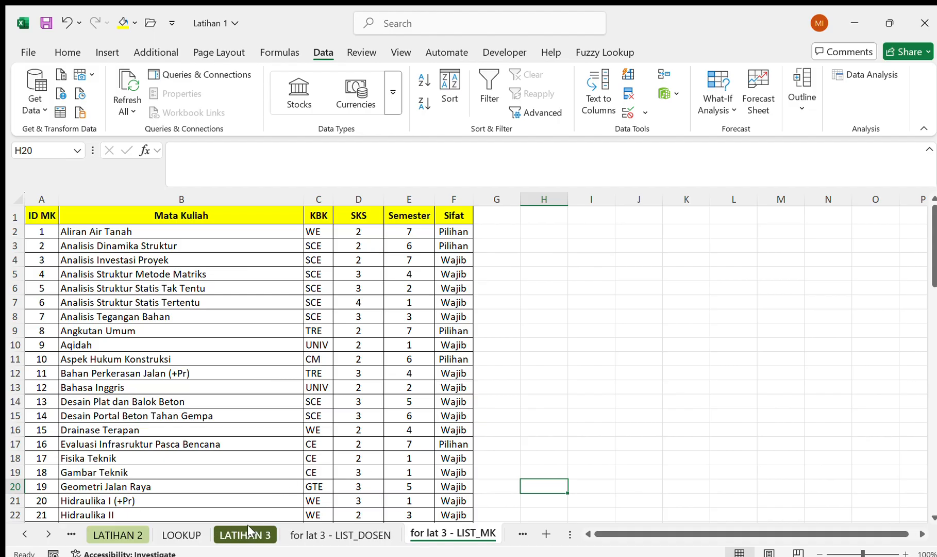
{"action": "left_click", "coordinate": [247, 535]}
{"action": "left_click", "coordinate": [238, 226]}
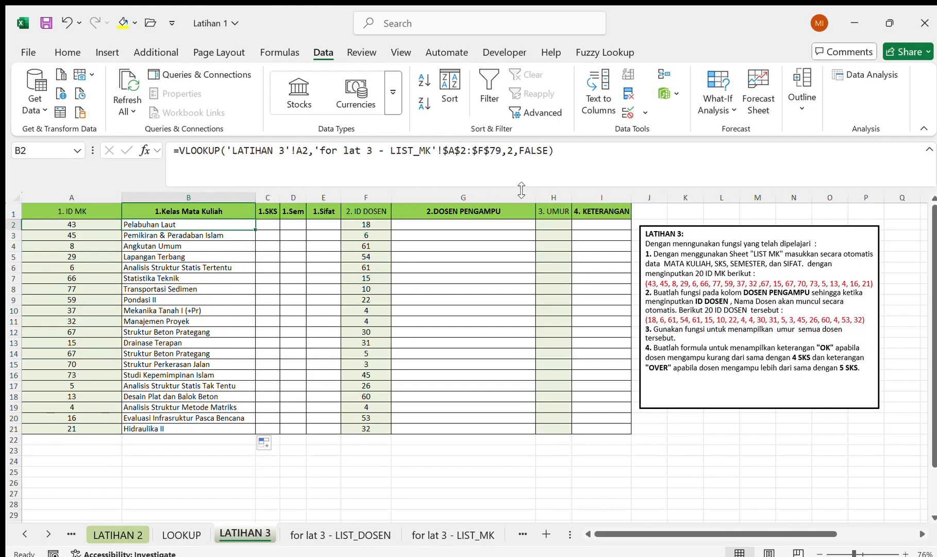
{"action": "left_click", "coordinate": [430, 534]}
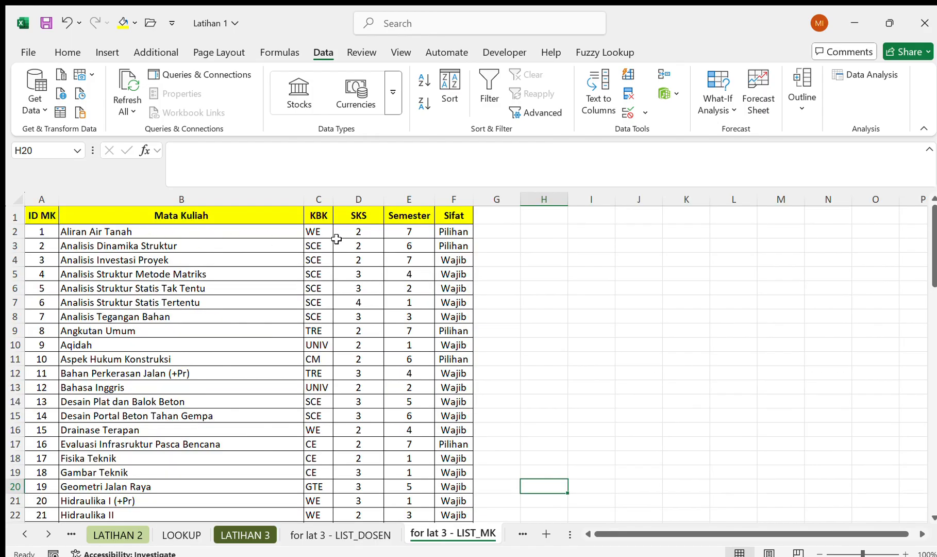
{"action": "left_click", "coordinate": [245, 535]}
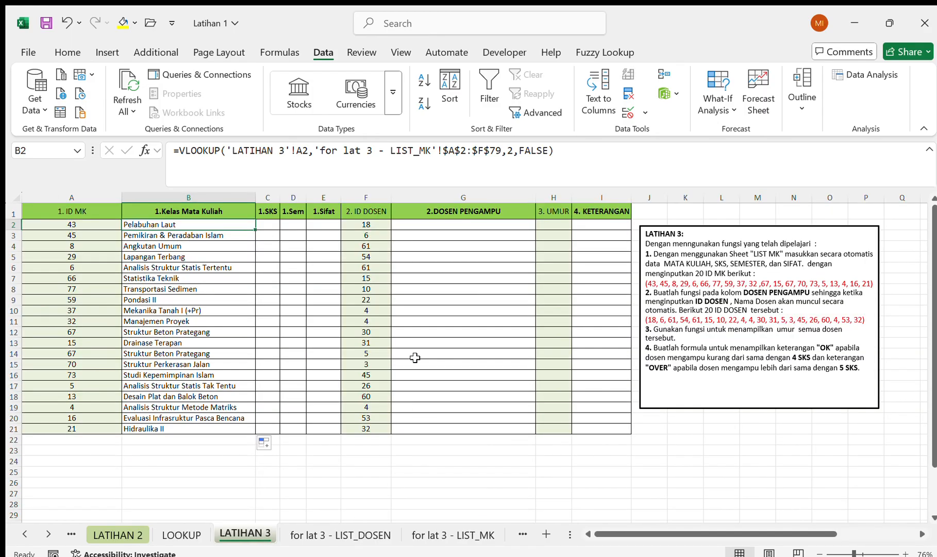
{"action": "left_click_drag", "start_coordinate": [587, 151], "coordinate": [98, 134]}
{"action": "key", "text": "ctrl+c"}
{"action": "key", "text": "Tab"}
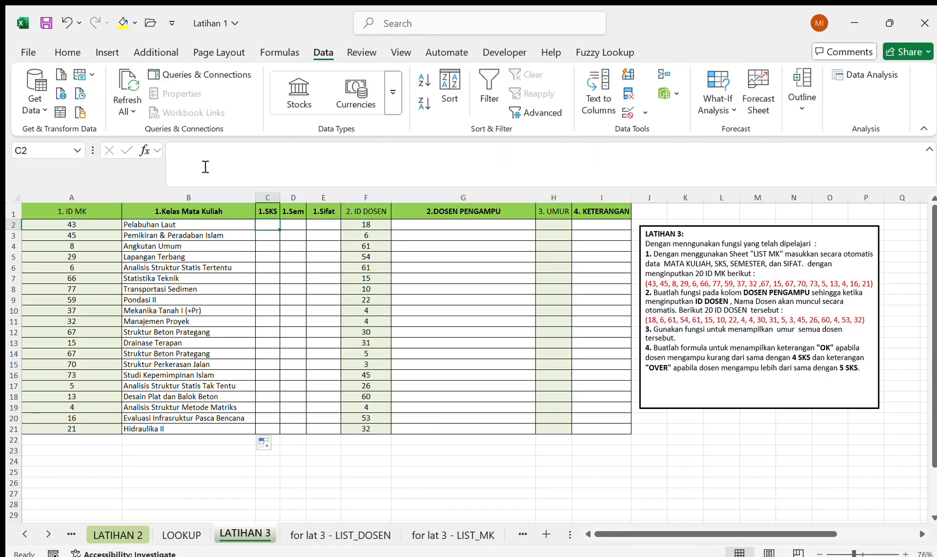
{"action": "left_click", "coordinate": [293, 174]}
{"action": "key", "text": "ctrl+v"}
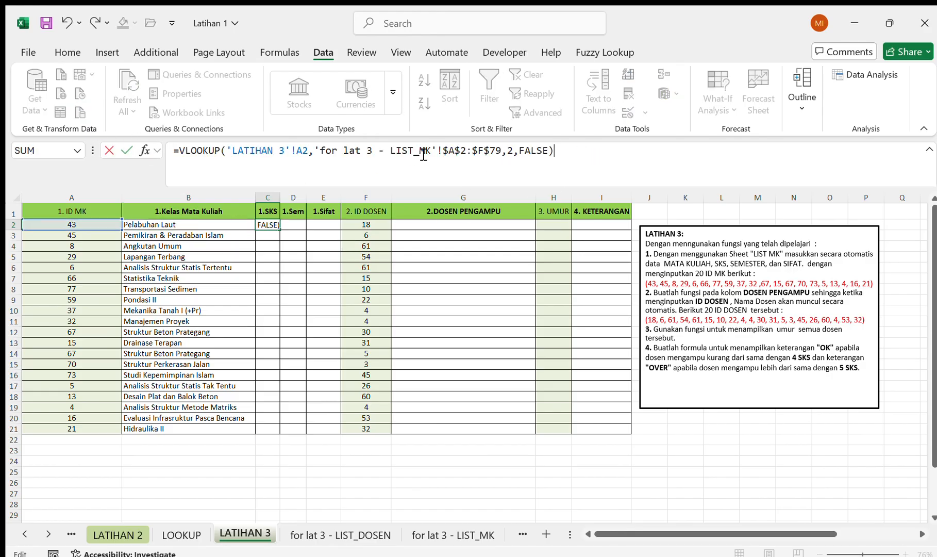
Set the column index in C2's formula to 4 and fill it down the SKS column to C21.
{"action": "double_click", "coordinate": [514, 159]}
{"action": "type", "text": "4"}
{"action": "key", "text": "ctrl+Return"}
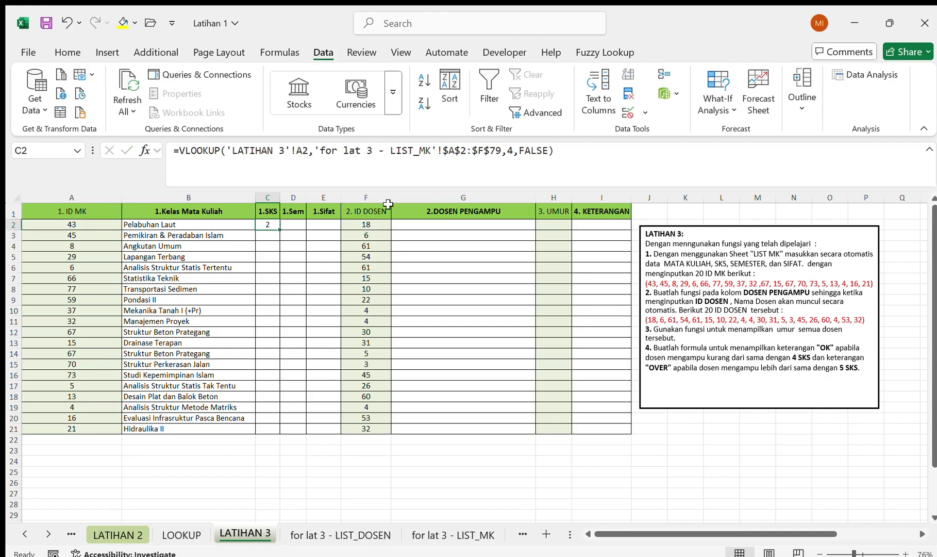
{"action": "double_click", "coordinate": [280, 229]}
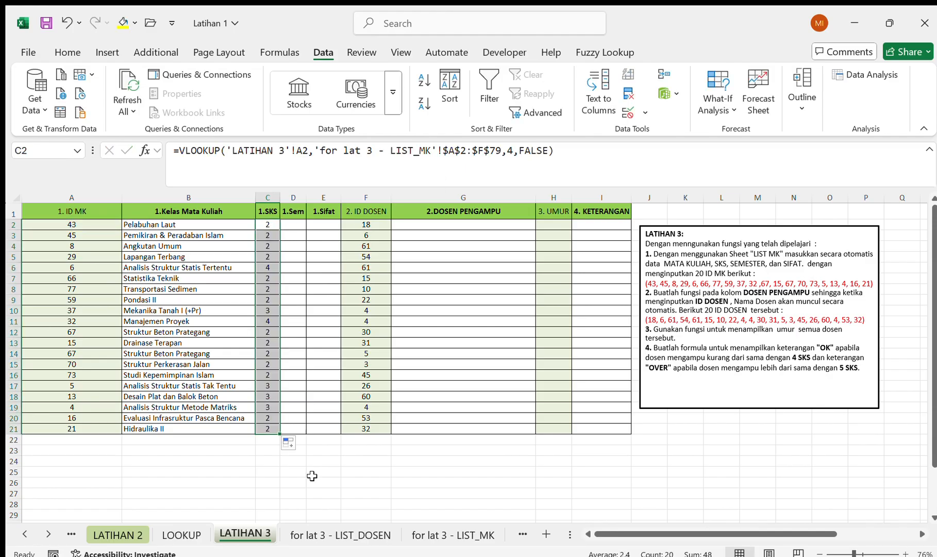
Check the Semester column's position in LIST_MK and copy the VLOOKUP formula text from C2 into D2 of LATIHAN 3.
{"action": "left_click", "coordinate": [441, 532]}
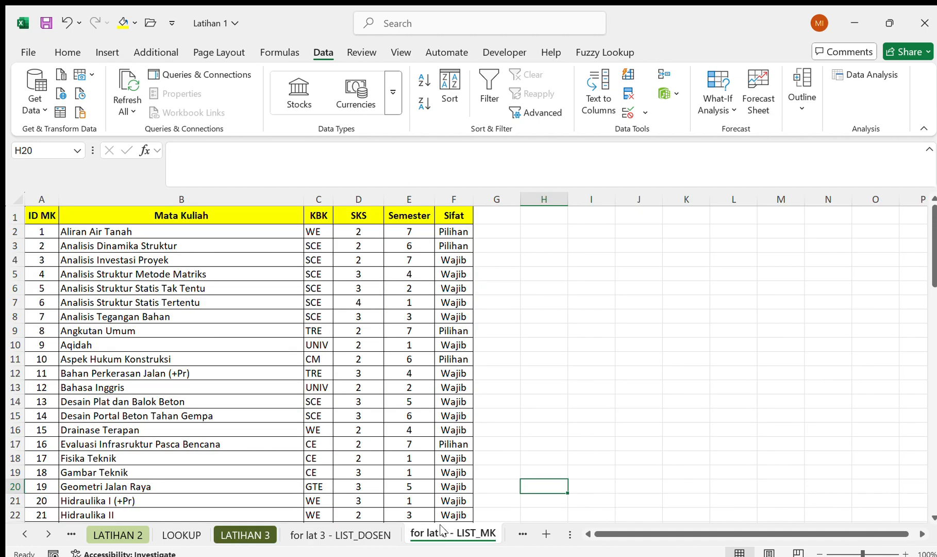
{"action": "left_click", "coordinate": [244, 534]}
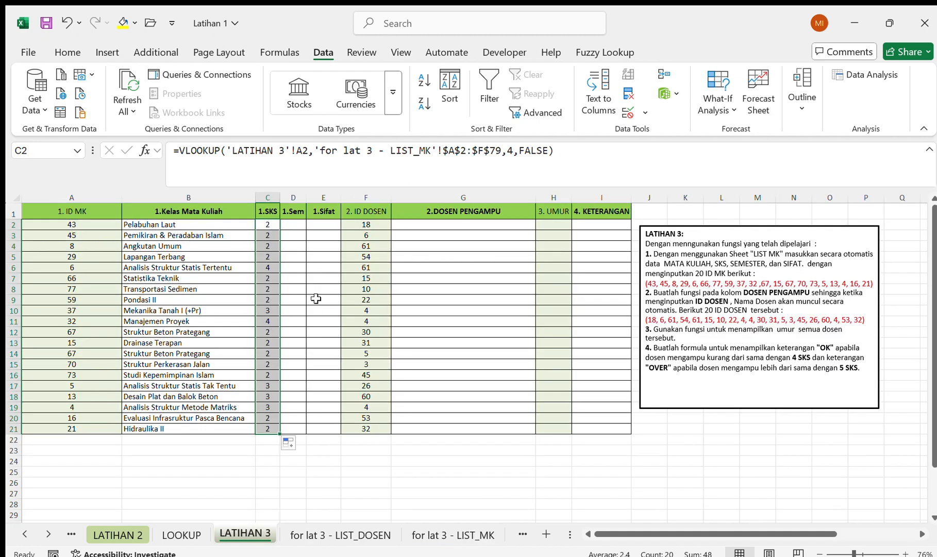
{"action": "left_click", "coordinate": [269, 225]}
{"action": "left_click", "coordinate": [616, 175]}
{"action": "left_click_drag", "start_coordinate": [616, 175], "coordinate": [70, 130]}
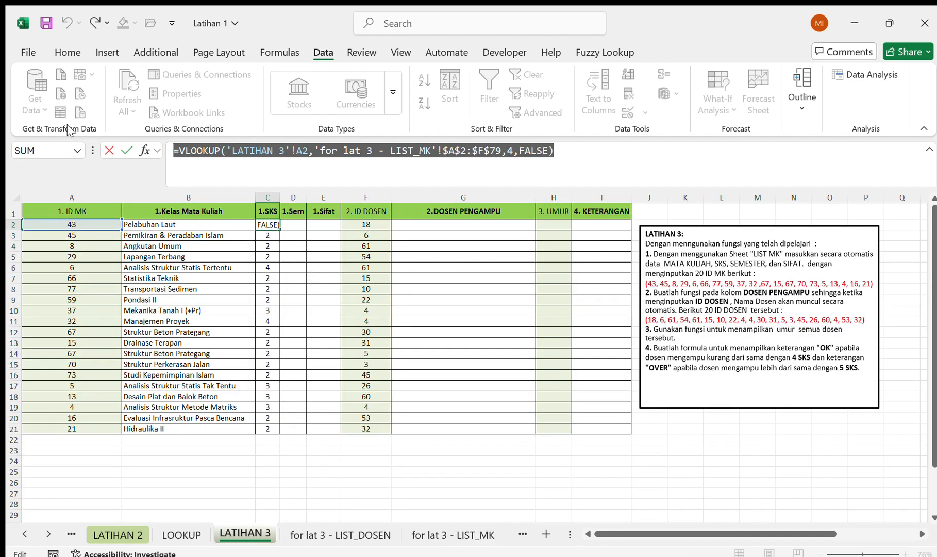
{"action": "key", "text": "ctrl+c"}
{"action": "key", "text": "Tab"}
{"action": "left_click", "coordinate": [206, 165]}
{"action": "key", "text": "ctrl+v"}
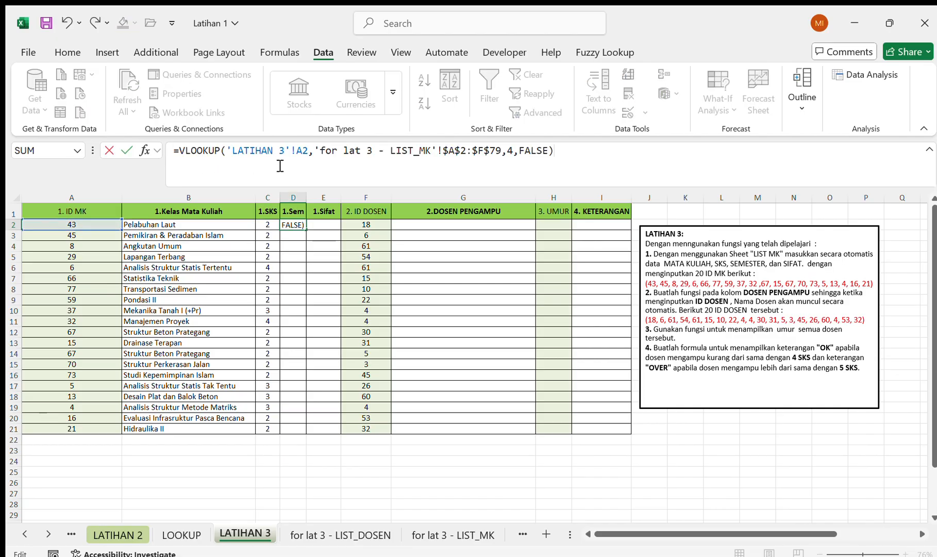
Set the column index in D2's formula to 5 and fill it down the Sem column to D21.
{"action": "left_click", "coordinate": [515, 154]}
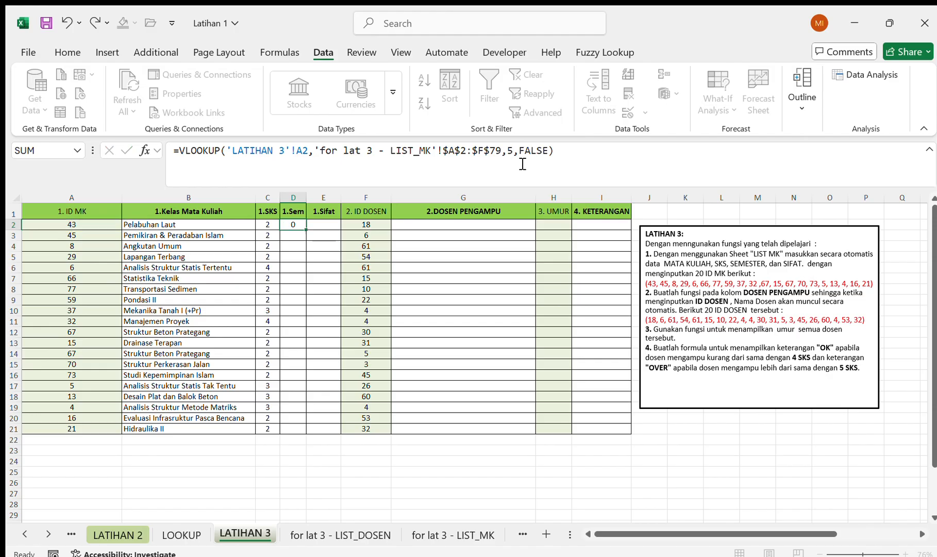
{"action": "key", "text": "Return"}
{"action": "left_click", "coordinate": [303, 223]}
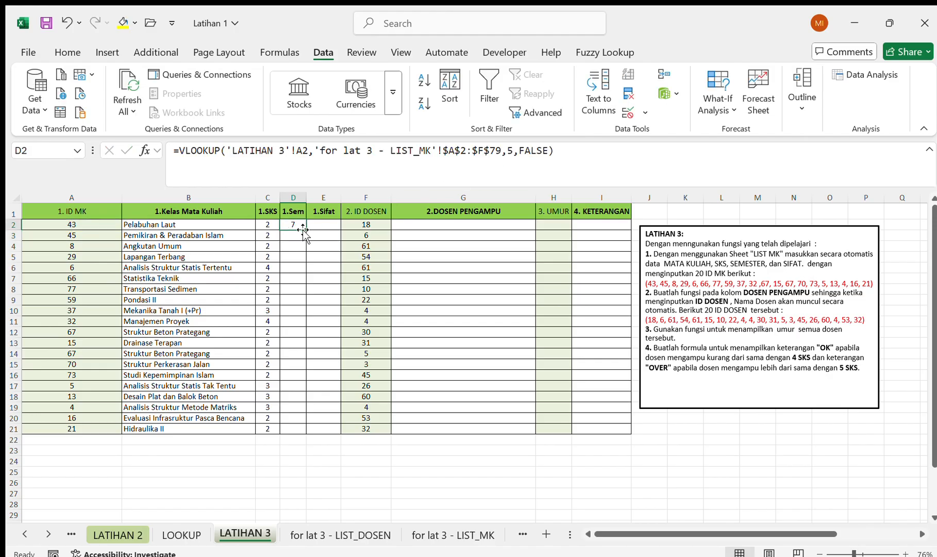
{"action": "double_click", "coordinate": [308, 230]}
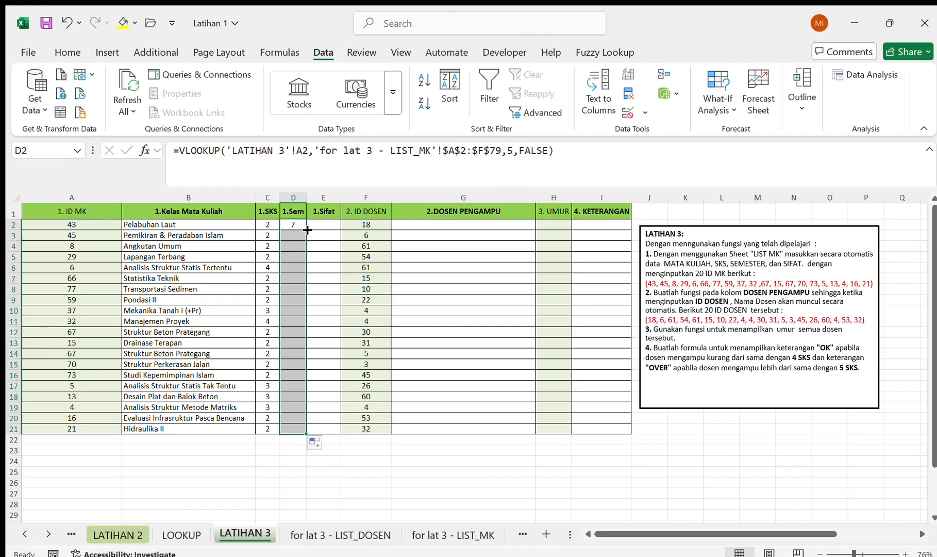
Check the Sifat column's position in LIST_MK and copy the VLOOKUP formula text from D2 into E2 of LATIHAN 3.
{"action": "left_click", "coordinate": [384, 537]}
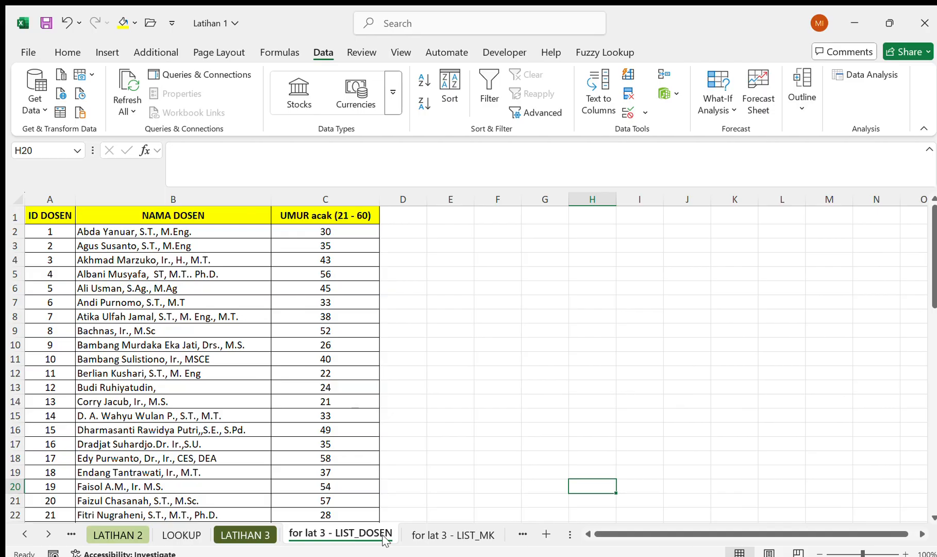
{"action": "left_click", "coordinate": [420, 538]}
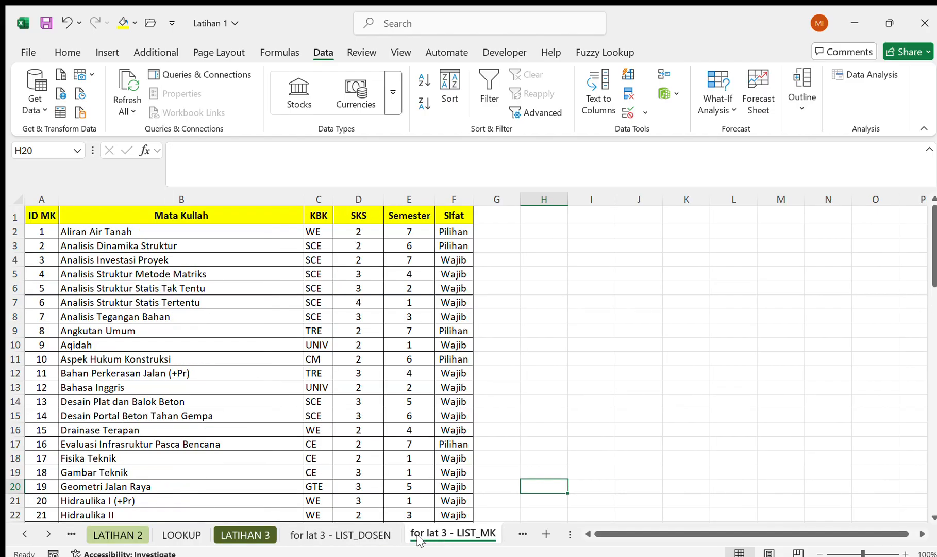
{"action": "left_click", "coordinate": [241, 526]}
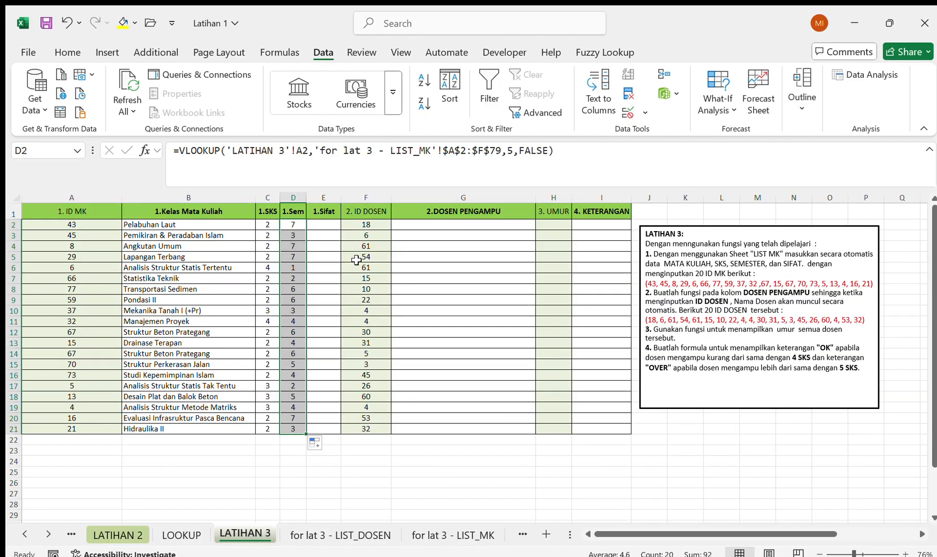
{"action": "left_click", "coordinate": [298, 225]}
{"action": "left_click_drag", "start_coordinate": [515, 174], "coordinate": [105, 116]}
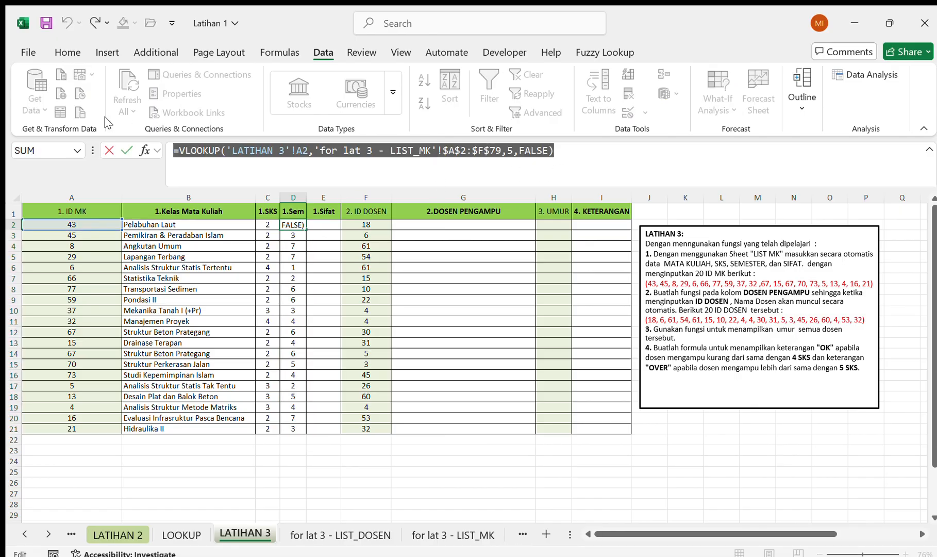
{"action": "key", "text": "Tab"}
{"action": "left_click", "coordinate": [268, 160]}
{"action": "key", "text": "ctrl+v"}
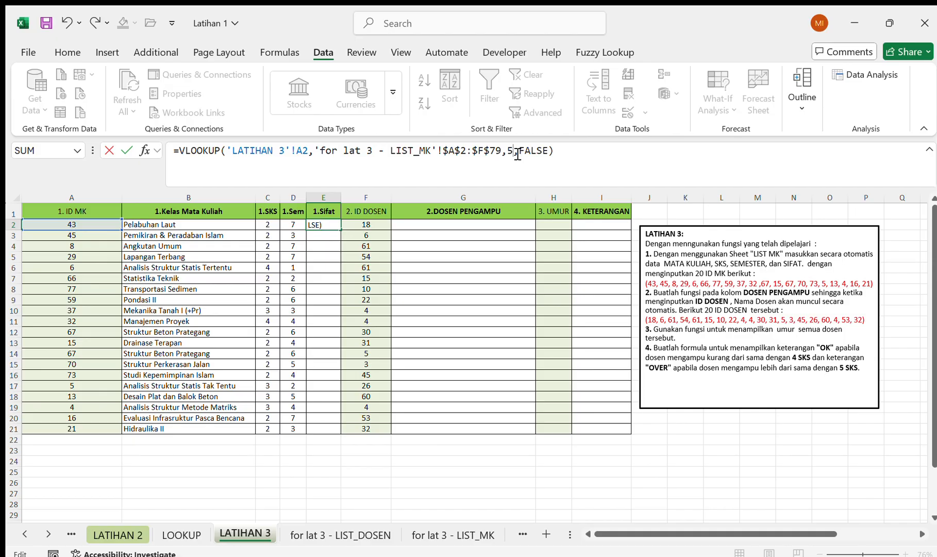
Set the column index in E2's VLOOKUP formula to 6.
{"action": "key", "text": "BackSpace"}
{"action": "type", "text": "6"}
{"action": "key", "text": "ctrl+Return"}
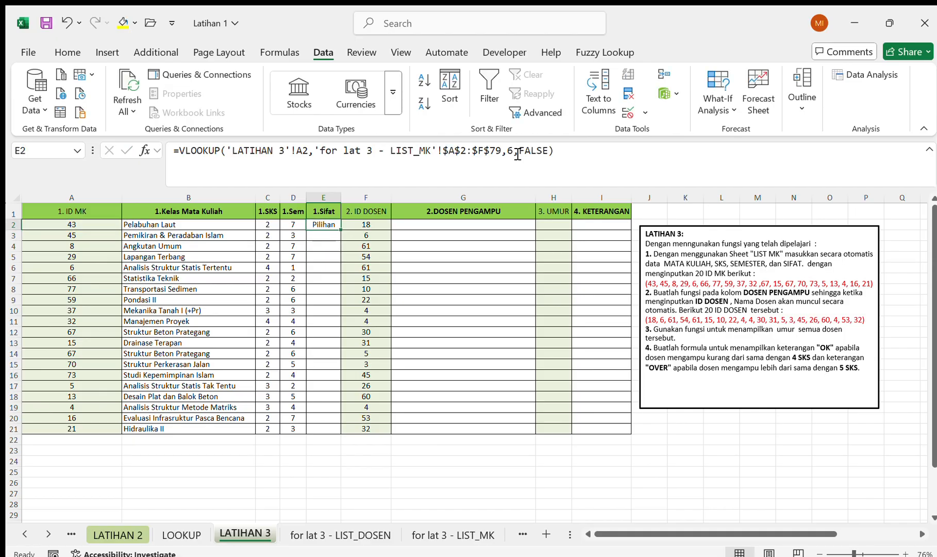
Copy the formula in E2 and paste it down the Sifat column through E21.
{"action": "key", "text": "ctrl+c"}
{"action": "key", "text": "ctrl+shift+Down"}
{"action": "key", "text": "ctrl+Up"}
{"action": "key", "text": "Down"}
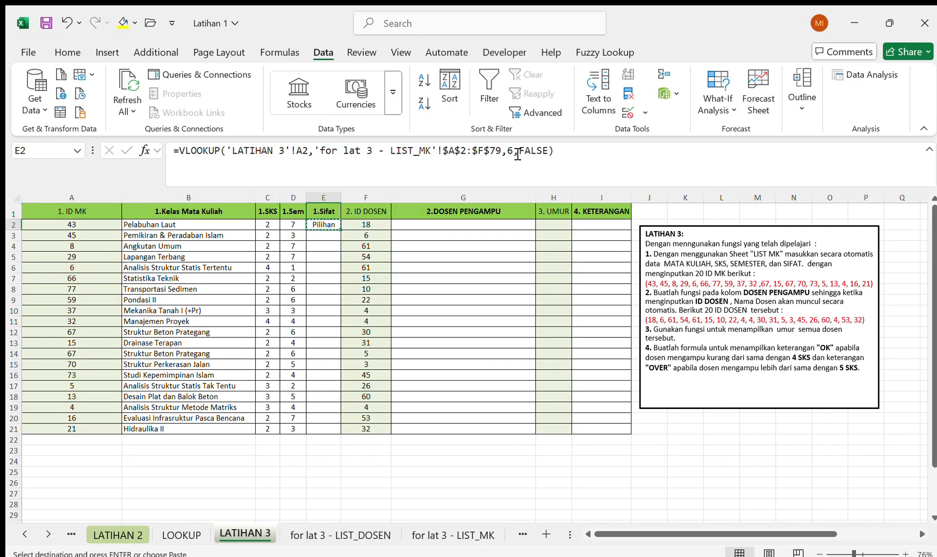
{"action": "key", "text": "shift+Down"}
{"action": "key", "text": "shift+Down"}
{"action": "key", "text": "shift+Down"}
{"action": "key", "text": "shift+Down"}
{"action": "key", "text": "shift+Down"}
{"action": "key", "text": "shift+Down"}
{"action": "key", "text": "shift+Down"}
{"action": "key", "text": "shift+Down"}
{"action": "key", "text": "shift+Down"}
{"action": "key", "text": "shift+Down"}
{"action": "key", "text": "shift+Down"}
{"action": "key", "text": "shift+Down"}
{"action": "key", "text": "shift+Down"}
{"action": "key", "text": "shift+Down"}
{"action": "key", "text": "shift+Down"}
{"action": "key", "text": "shift+Down"}
{"action": "key", "text": "shift+Down"}
{"action": "key", "text": "shift+Down"}
{"action": "key", "text": "shift+Down"}
{"action": "key", "text": "shift+Down"}
{"action": "key", "text": "shift+Up"}
{"action": "key", "text": "Return"}
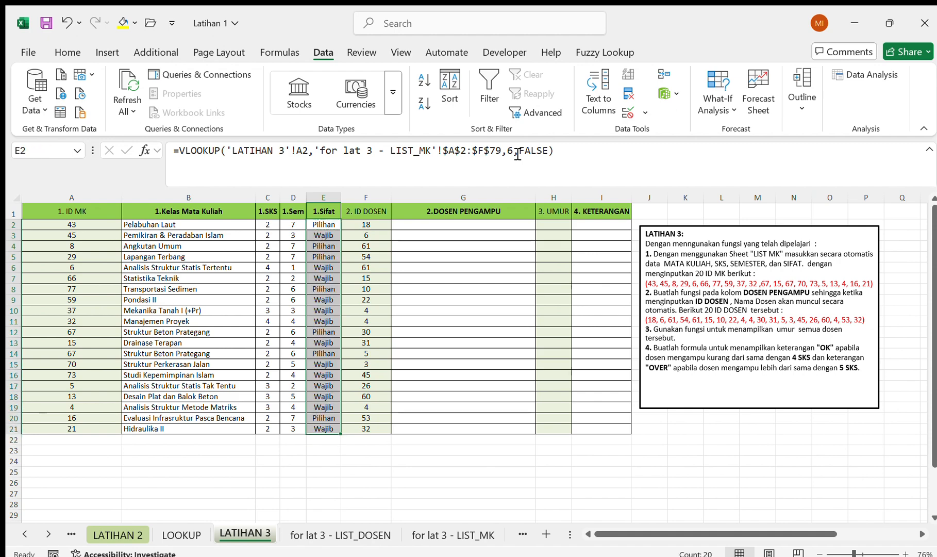
Start a VLOOKUP formula in G2 of the DOSEN PENGAMPU column with F2 as the lookup value.
{"action": "left_click", "coordinate": [455, 224]}
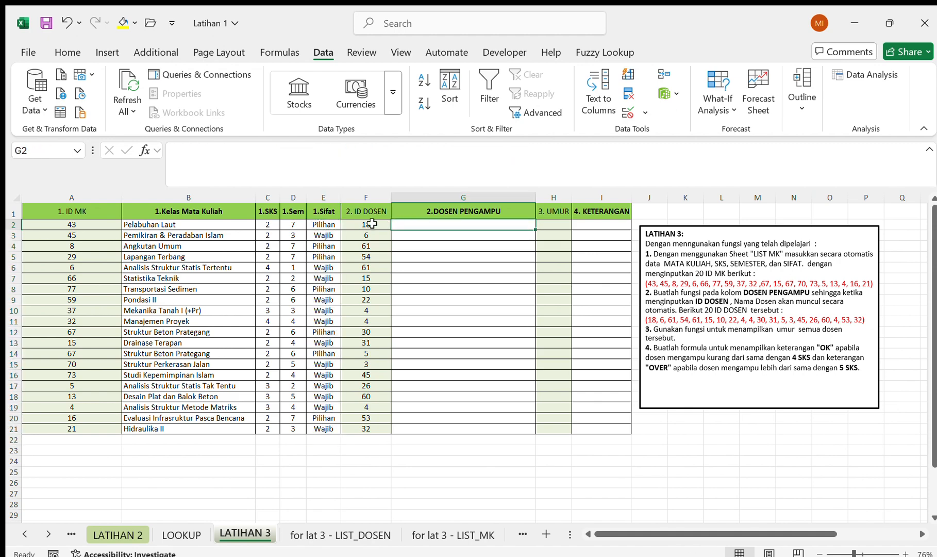
{"action": "key", "text": "Left"}
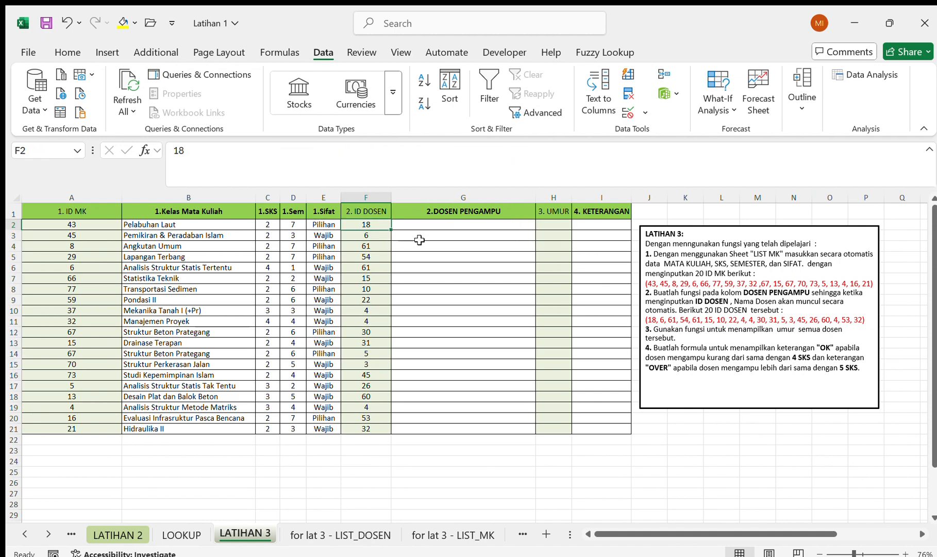
{"action": "left_click", "coordinate": [465, 224]}
{"action": "type", "text": "="}
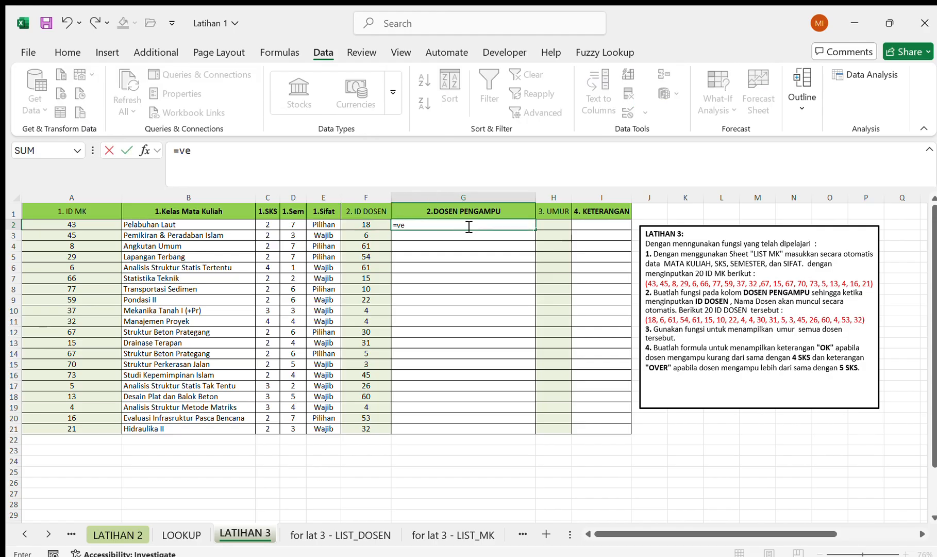
{"action": "type", "text": "vl"}
{"action": "key", "text": "Tab"}
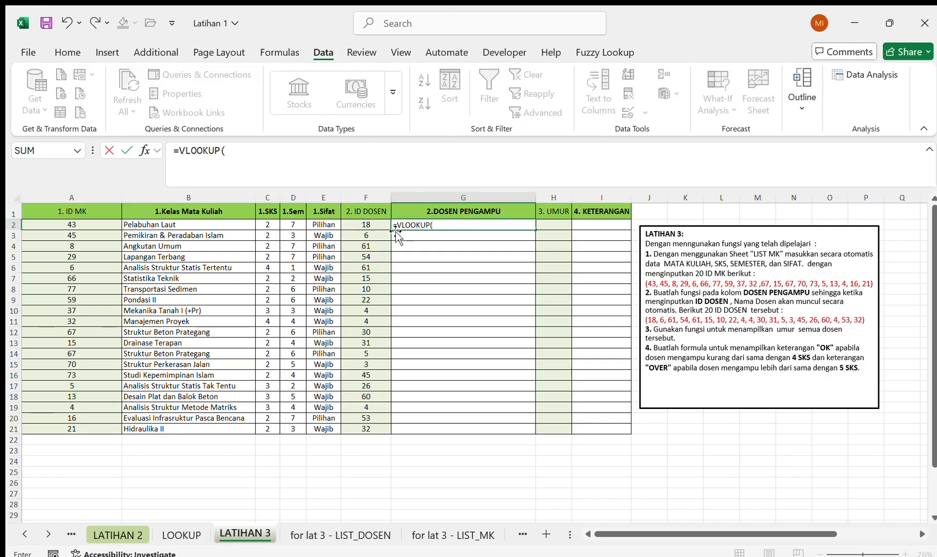
{"action": "left_click", "coordinate": [370, 226]}
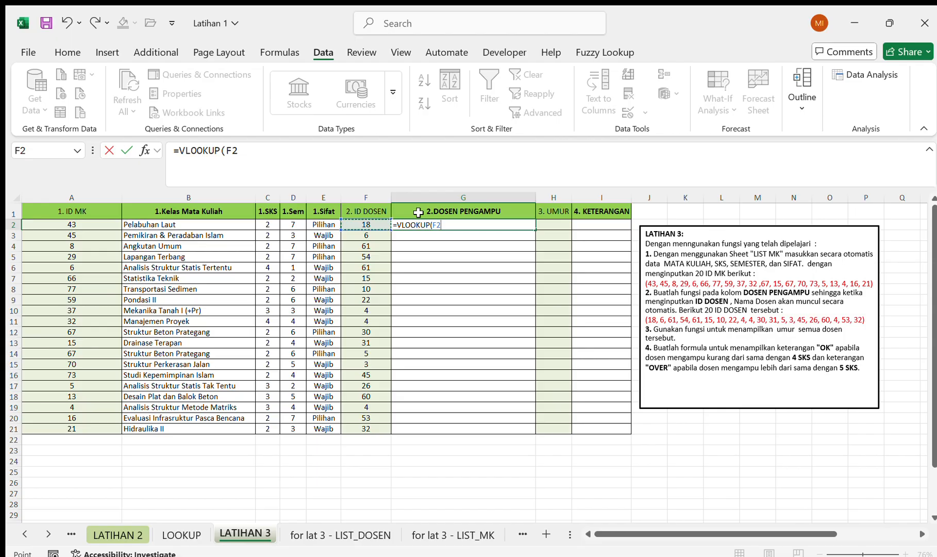
{"action": "type", "text": ","}
Set the VLOOKUP table array to the absolute range $A$2:$C$63 on the LIST_DOSEN sheet.
{"action": "left_click", "coordinate": [350, 532]}
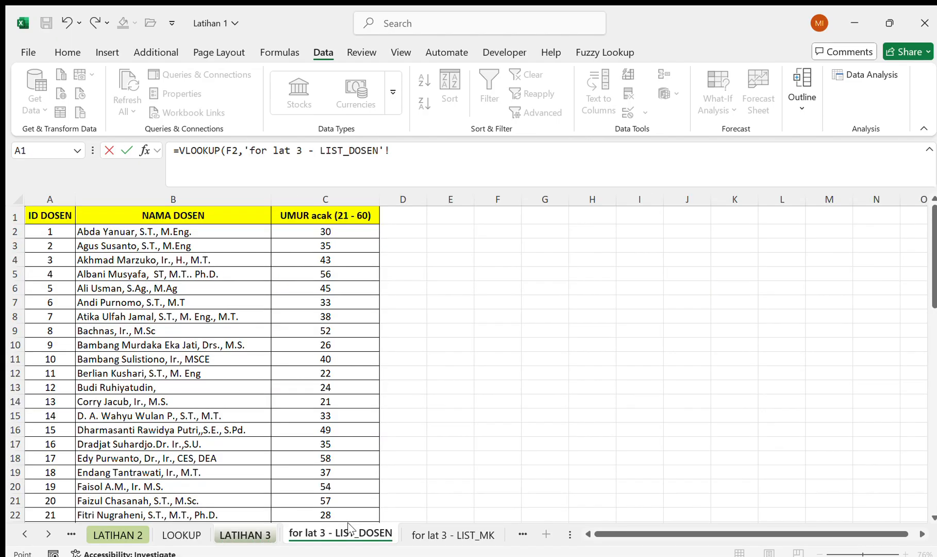
{"action": "left_click", "coordinate": [72, 235]}
{"action": "key", "text": "shift+Right"}
{"action": "key", "text": "shift+Right"}
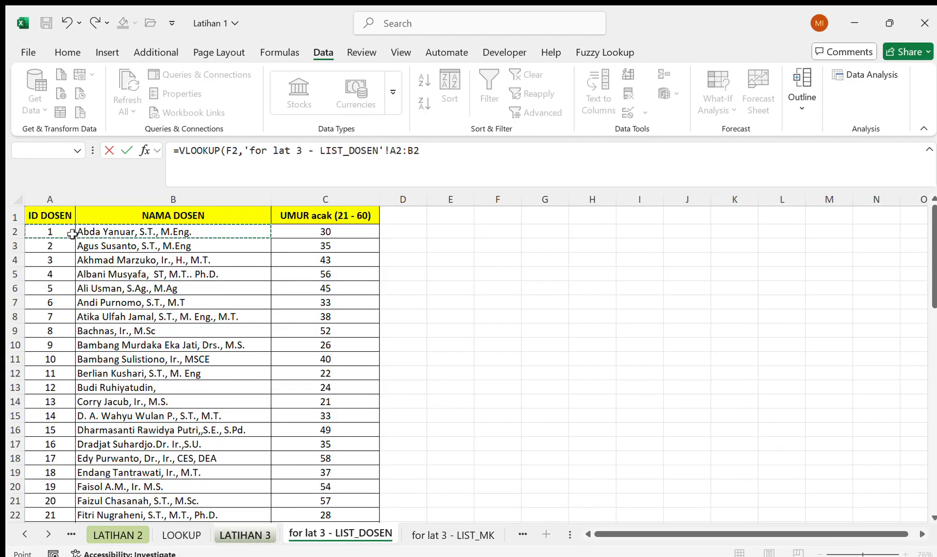
{"action": "key", "text": "ctrl+shift+Down"}
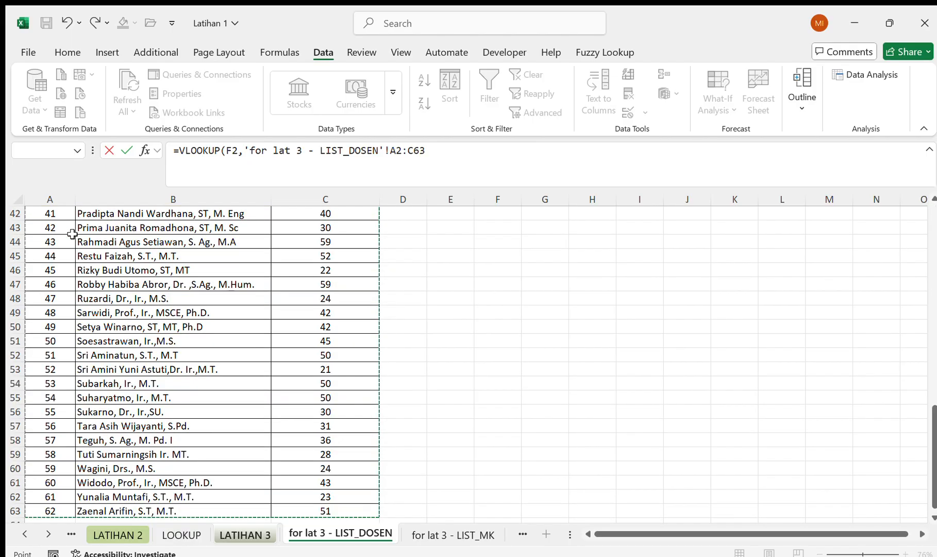
{"action": "key", "text": "F4"}
{"action": "type", "text": ","}
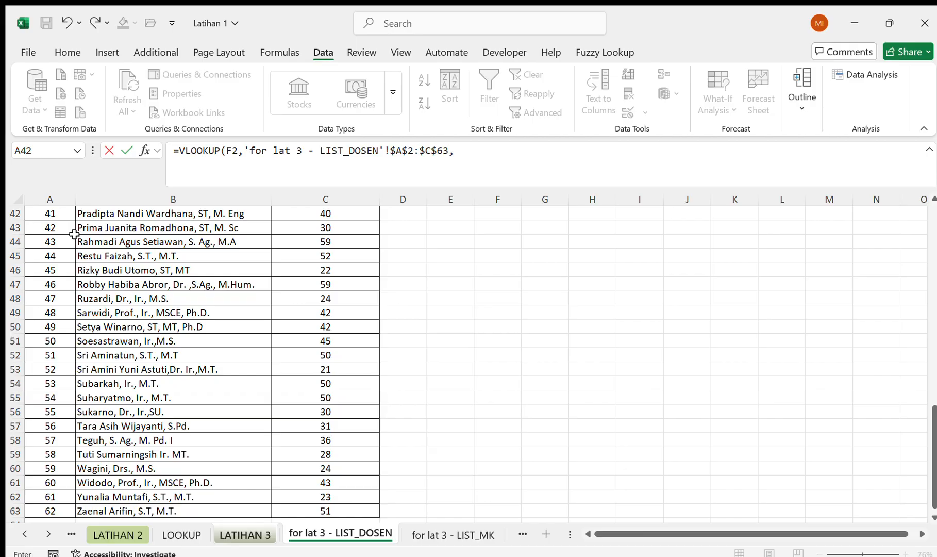
Finish G2's VLOOKUP with column index 2 and FALSE, and fill it down the DOSEN PENGAMPU column to G21.
{"action": "scroll", "coordinate": [74, 233], "scroll_direction": "up", "scroll_amount": 14}
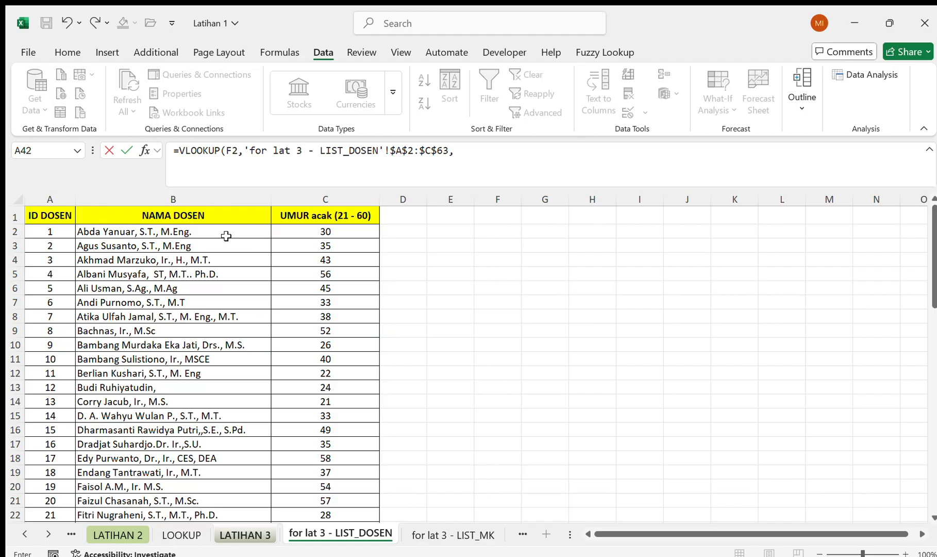
{"action": "type", "text": "2,fal"}
{"action": "key", "text": "Tab"}
{"action": "type", "text": ")"}
{"action": "key", "text": "Return"}
{"action": "key", "text": "Up"}
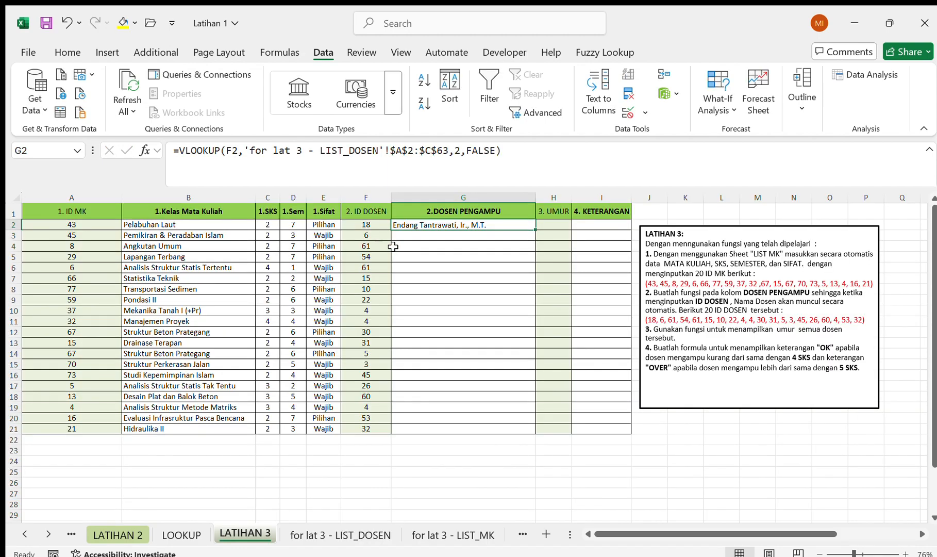
{"action": "double_click", "coordinate": [536, 227]}
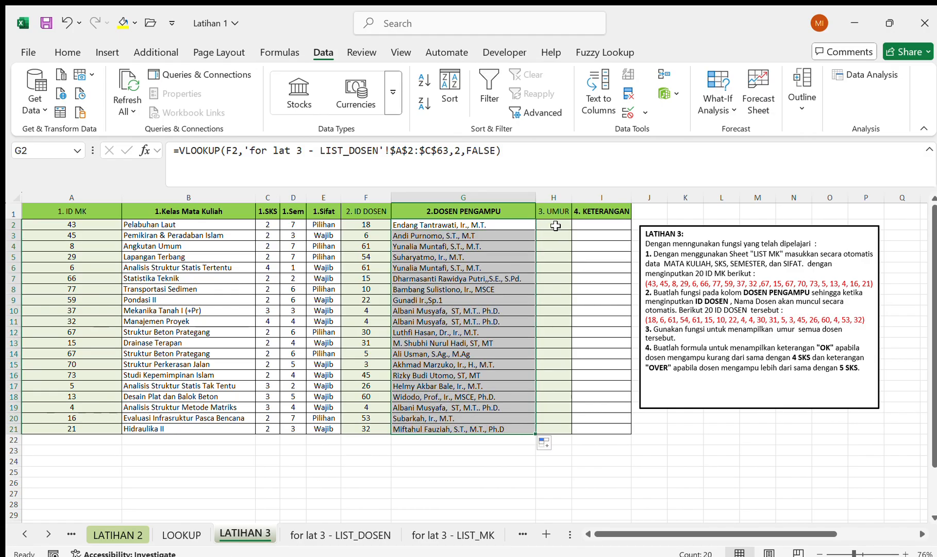
Check the UMUR column's position in LIST_DOSEN and copy the VLOOKUP formula text from G2 into H2 of LATIHAN 3.
{"action": "left_click", "coordinate": [555, 226]}
{"action": "left_click", "coordinate": [327, 529]}
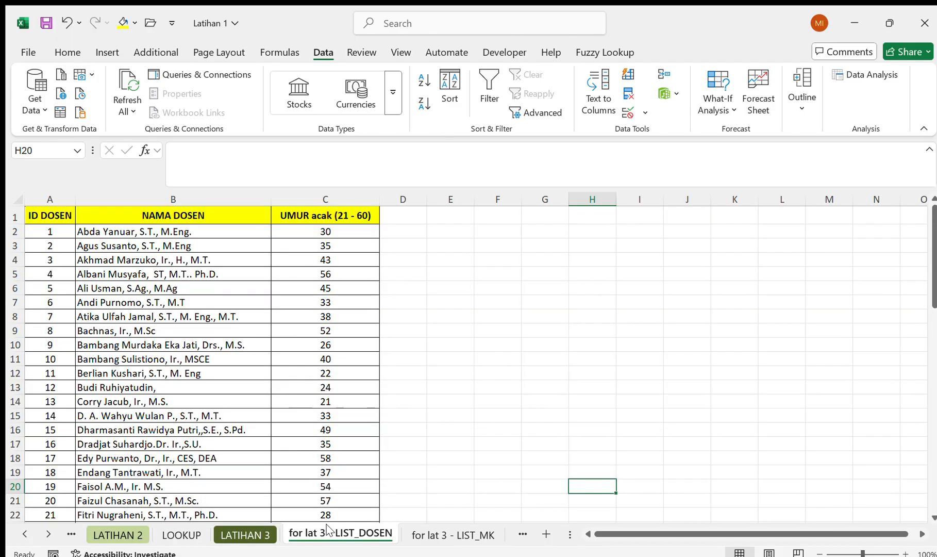
{"action": "left_click", "coordinate": [253, 531]}
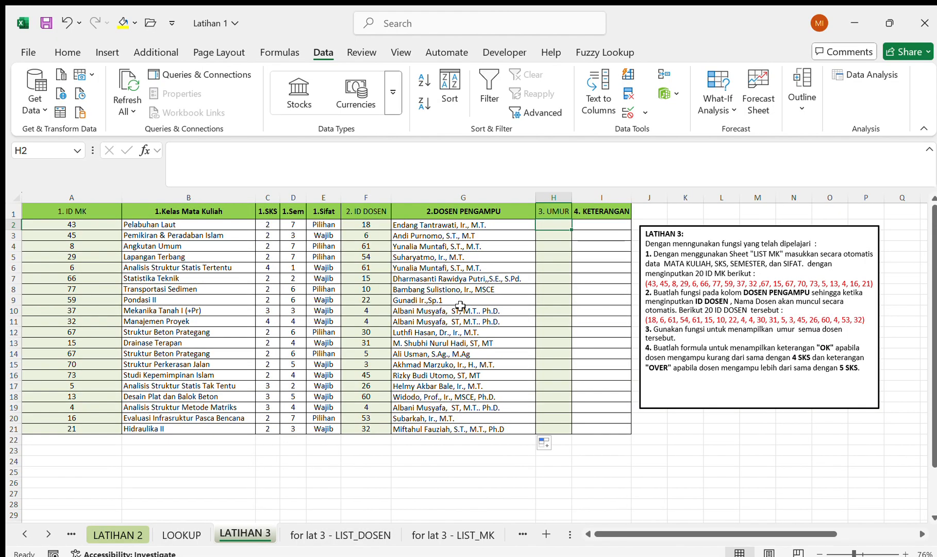
{"action": "left_click", "coordinate": [467, 224]}
{"action": "left_click", "coordinate": [552, 151]}
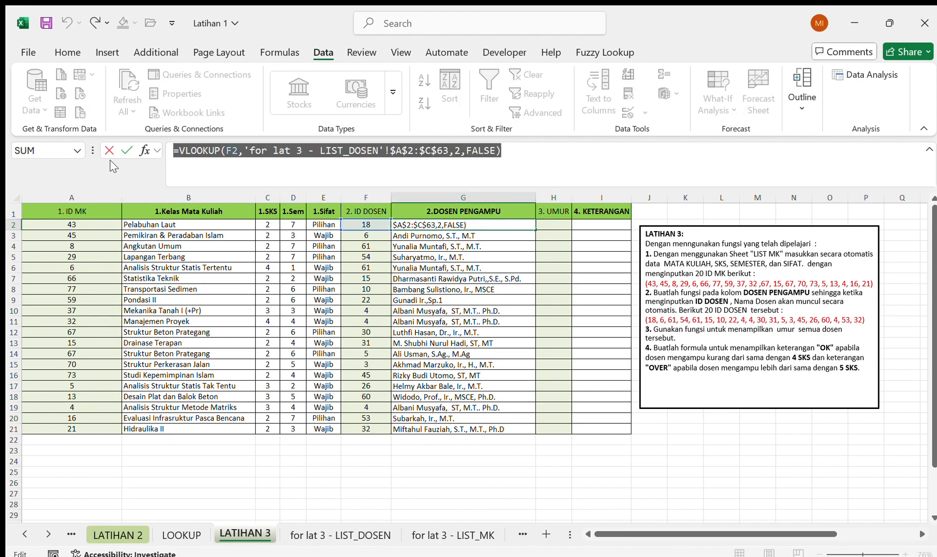
{"action": "key", "text": "Tab"}
{"action": "left_click", "coordinate": [257, 180]}
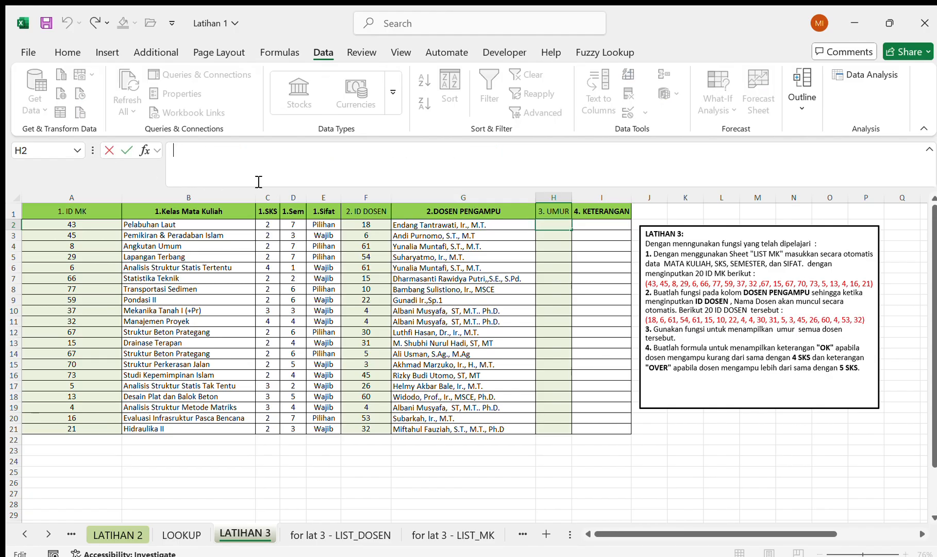
{"action": "key", "text": "ctrl+v"}
Set the column index in H2's VLOOKUP formula to 3.
{"action": "left_click", "coordinate": [462, 150]}
{"action": "key", "text": "BackSpace"}
{"action": "type", "text": "3"}
{"action": "key", "text": "Return"}
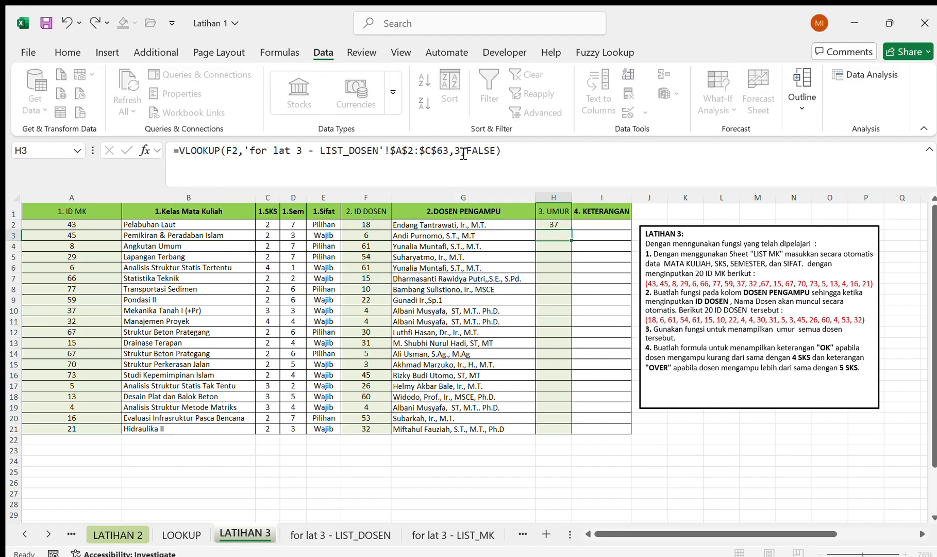
Copy the formula in H2 and paste it down the UMUR column through H21.
{"action": "key", "text": "Up"}
{"action": "key", "text": "Left"}
{"action": "key", "text": "ctrl+Down"}
{"action": "key", "text": "Right"}
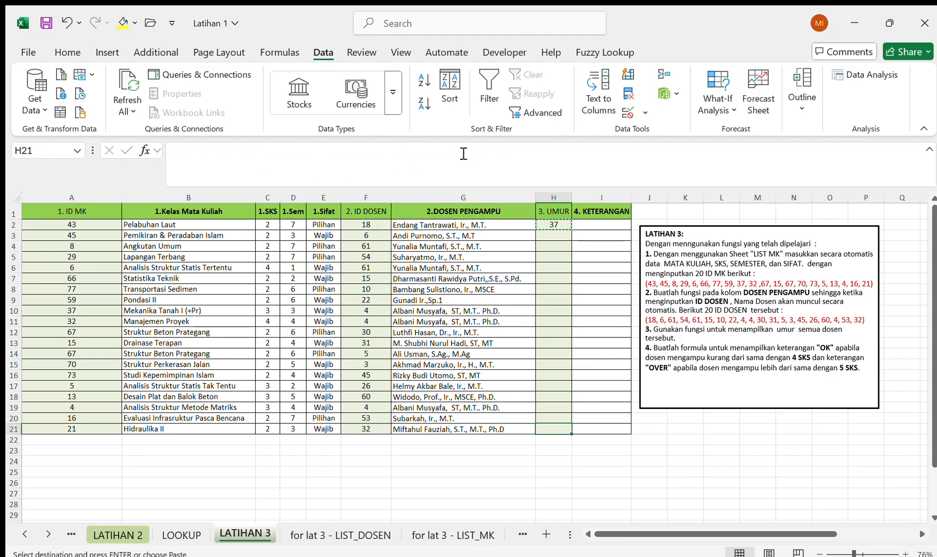
{"action": "key", "text": "ctrl+shift+Up"}
{"action": "key", "text": "ctrl+v"}
{"action": "key", "text": "Escape"}
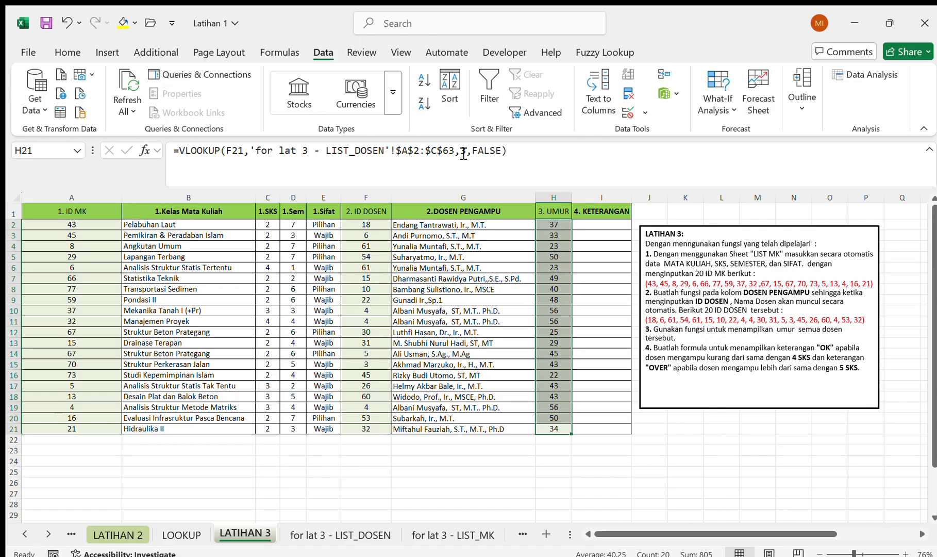
Start an IF formula in I2 of the KETERANGAN column that returns "OK" when C2<4.
{"action": "key", "text": "Right"}
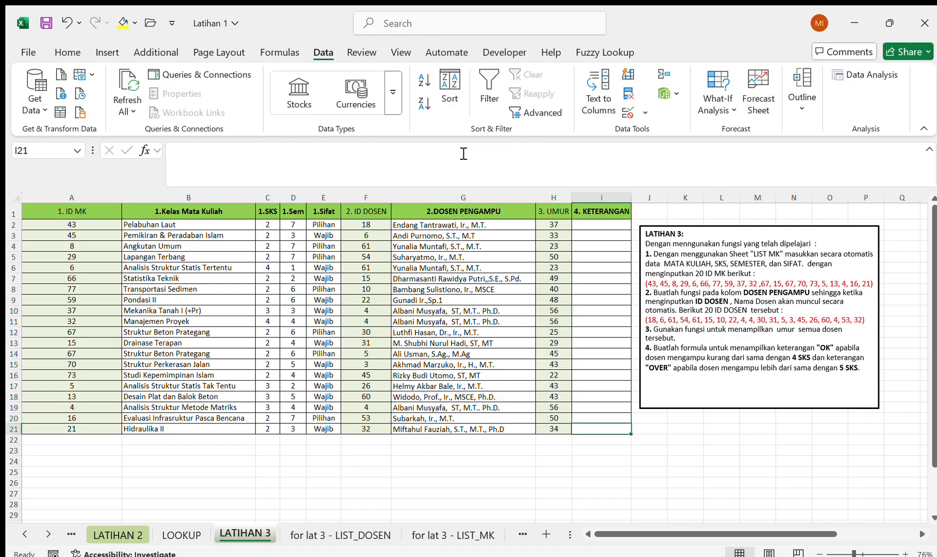
{"action": "key", "text": "ctrl+Up"}
{"action": "key", "text": "Down"}
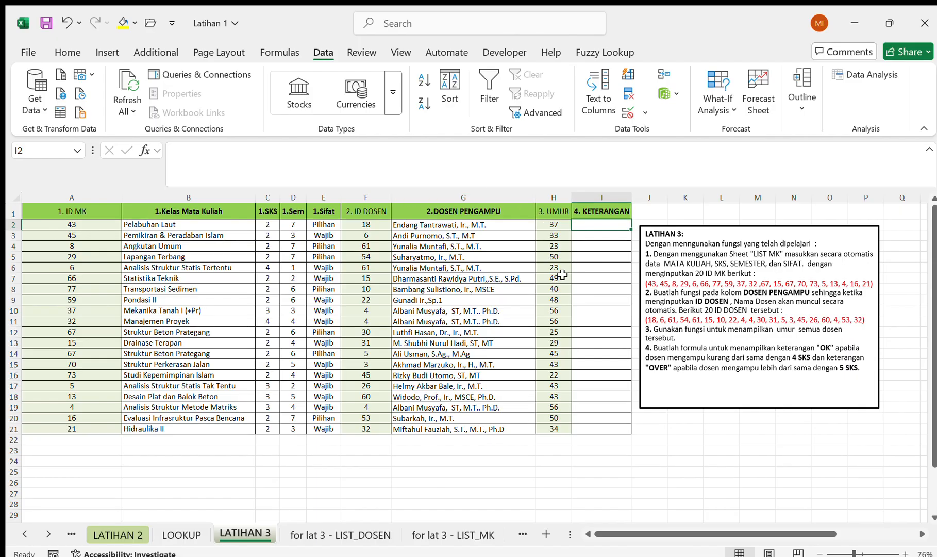
{"action": "type", "text": "=if"}
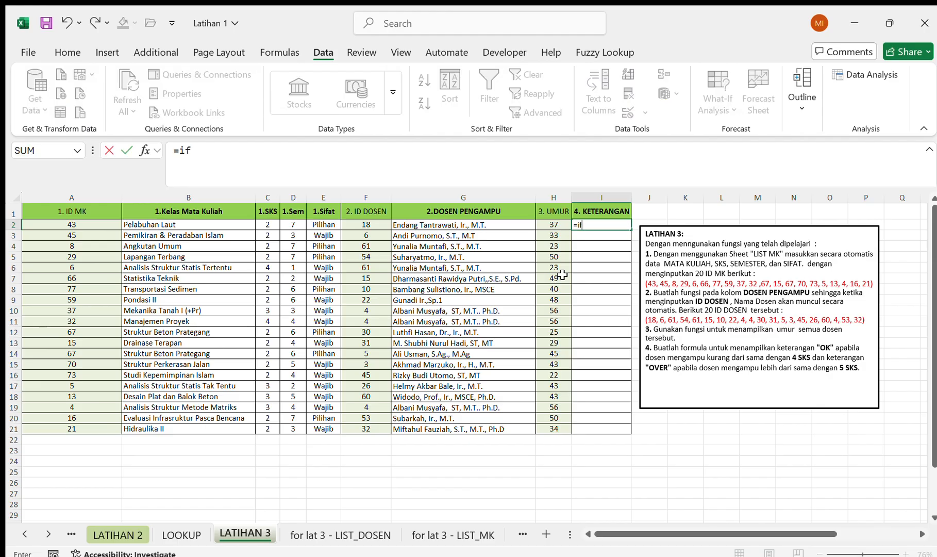
{"action": "key", "text": "Tab"}
{"action": "left_click", "coordinate": [271, 224]}
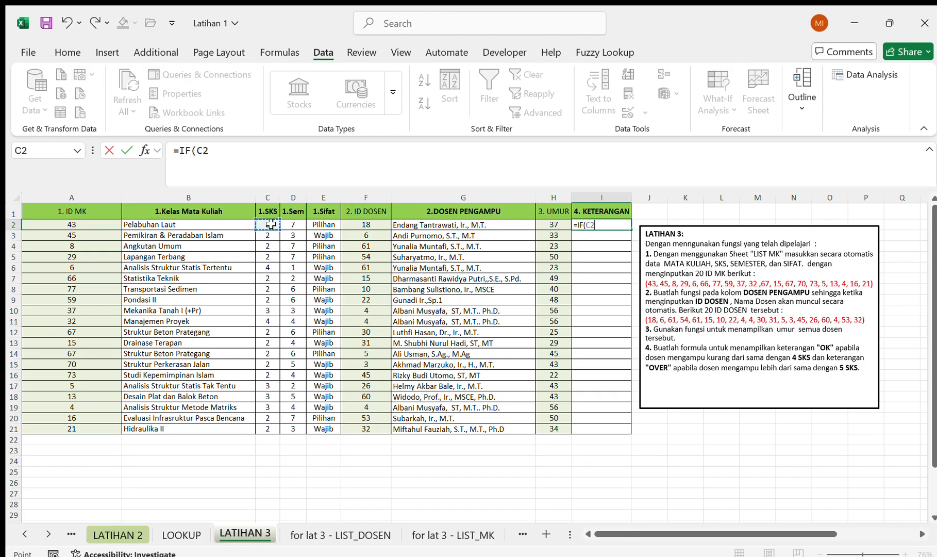
{"action": "type", "text": "<4"}
{"action": "key", "text": "BackSpace"}
{"action": "type", "text": "4,\"OK,"}
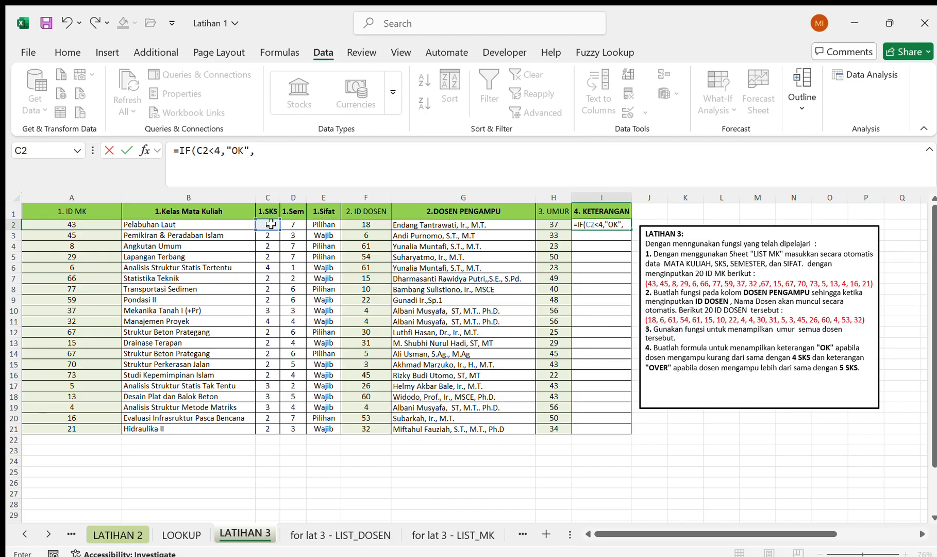
Complete I2's formula with a nested IF that returns "OVER" when C2>5.
{"action": "type", "text": "IF("}
{"action": "left_click", "coordinate": [270, 224]}
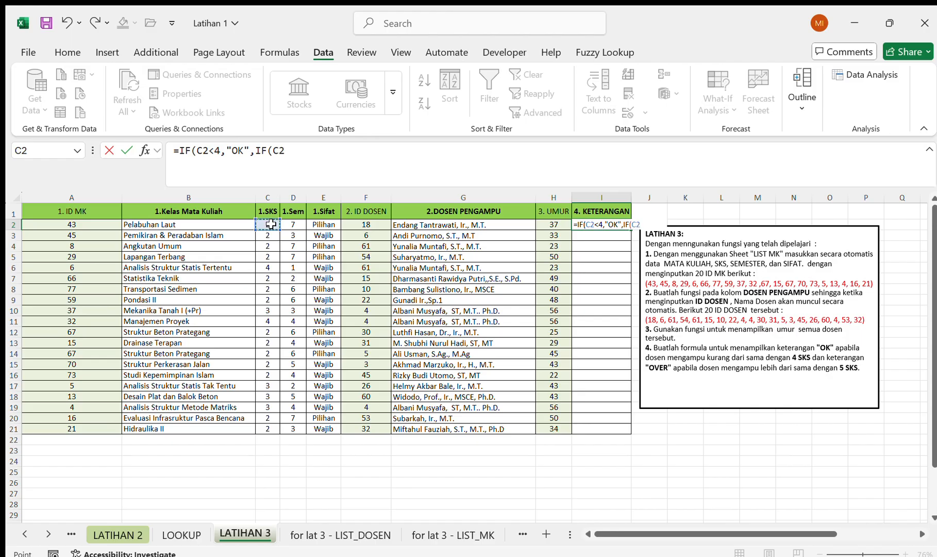
{"action": "type", "text": "?"}
{"action": "key", "text": "BackSpace"}
{"action": "type", "text": ">5,\"OVER\","}
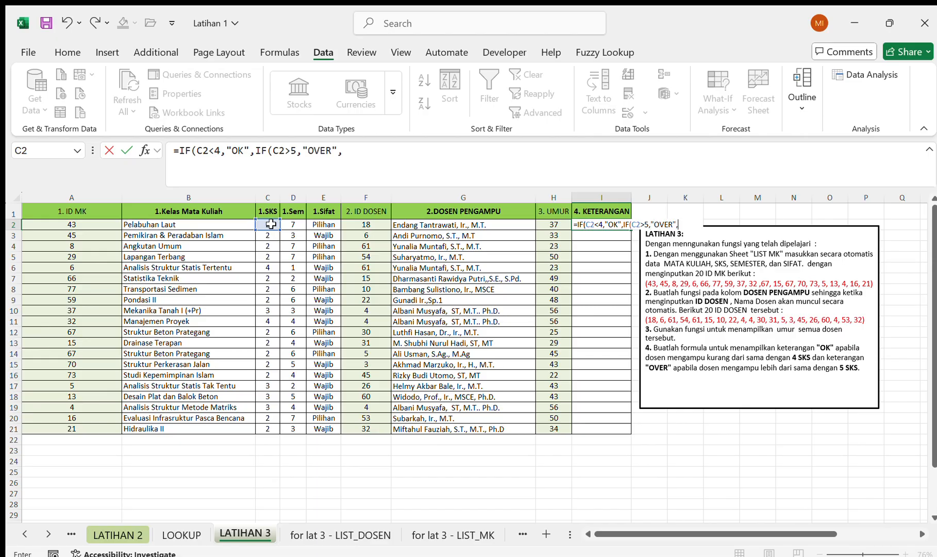
{"action": "key", "text": "BackSpace"}
{"action": "type", "text": "))"}
{"action": "key", "text": "Return"}
Copy the IF formula in I2 and paste it down the KETERANGAN column through I21.
{"action": "key", "text": "Up"}
{"action": "key", "text": "ctrl+c"}
{"action": "key", "text": "Left"}
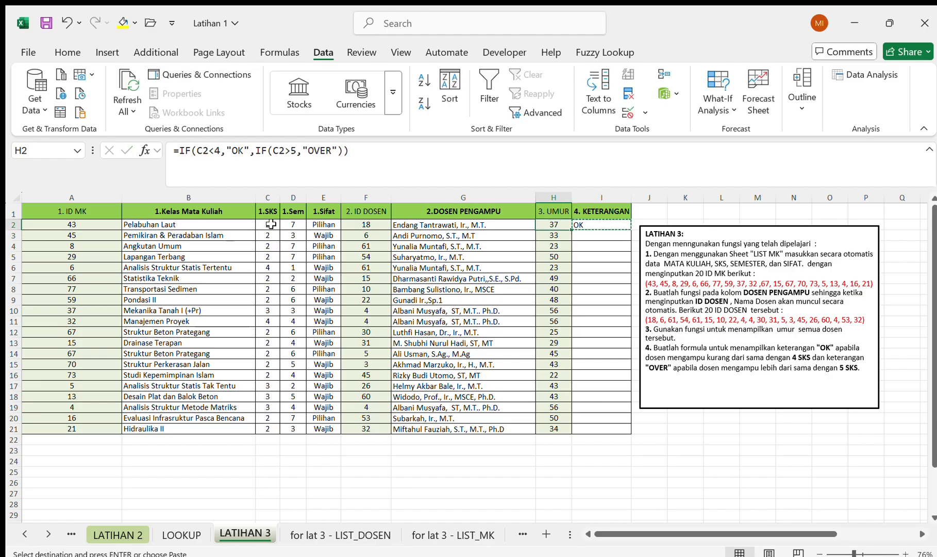
{"action": "key", "text": "ctrl+Down"}
{"action": "key", "text": "Right"}
{"action": "key", "text": "ctrl+v"}
{"action": "key", "text": "ctrl+shift+Up"}
{"action": "key", "text": "ctrl+v"}
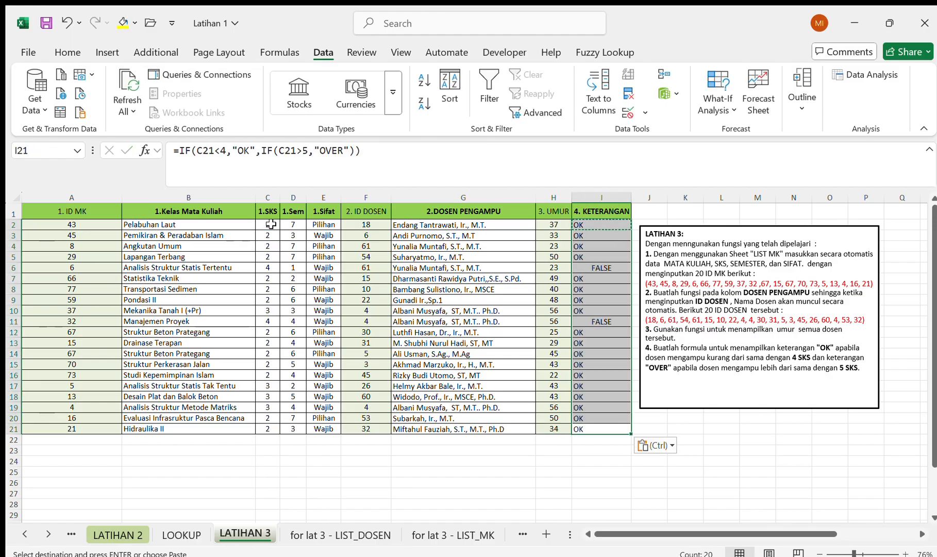
Change the conditions in I2's formula to C2<=4 and C2>=5, and fill it down the KETERANGAN column to I21.
{"action": "left_click", "coordinate": [595, 268]}
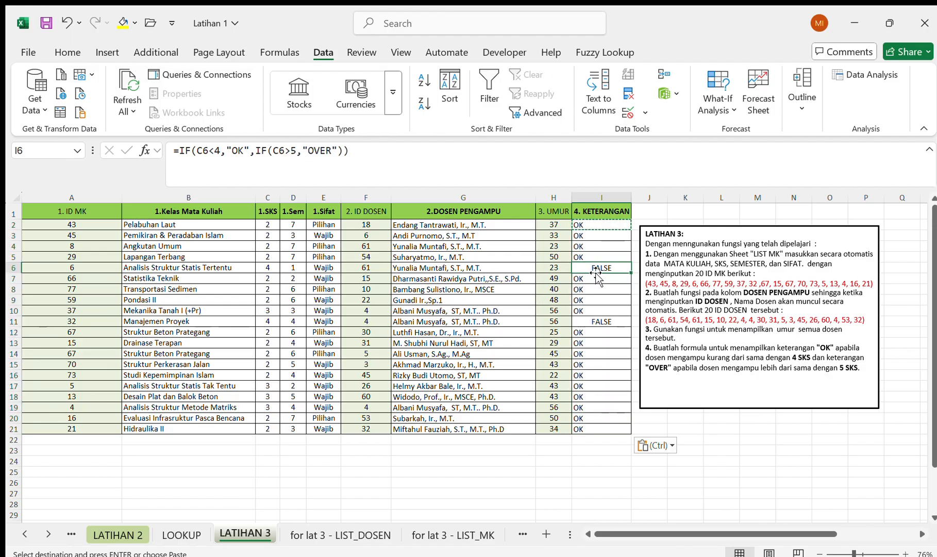
{"action": "left_click", "coordinate": [582, 225]}
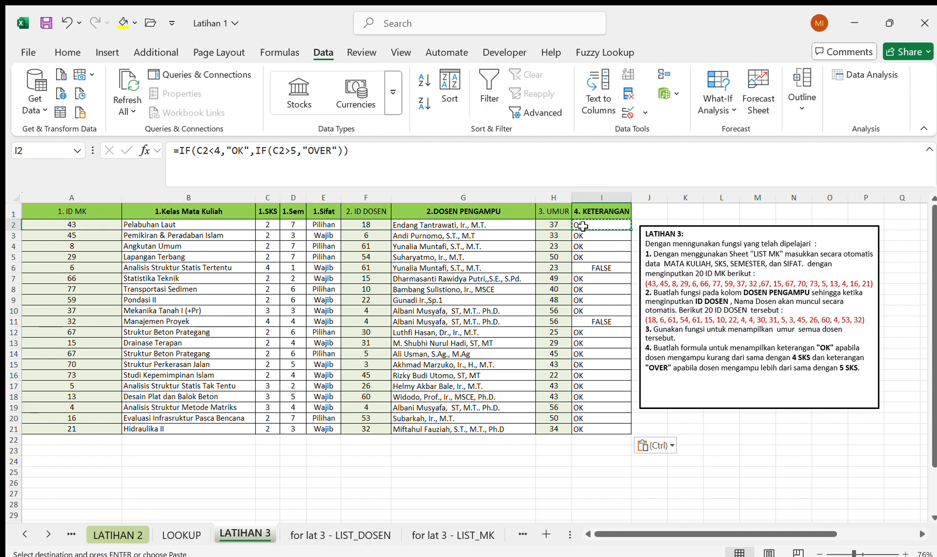
{"action": "left_click", "coordinate": [220, 151]}
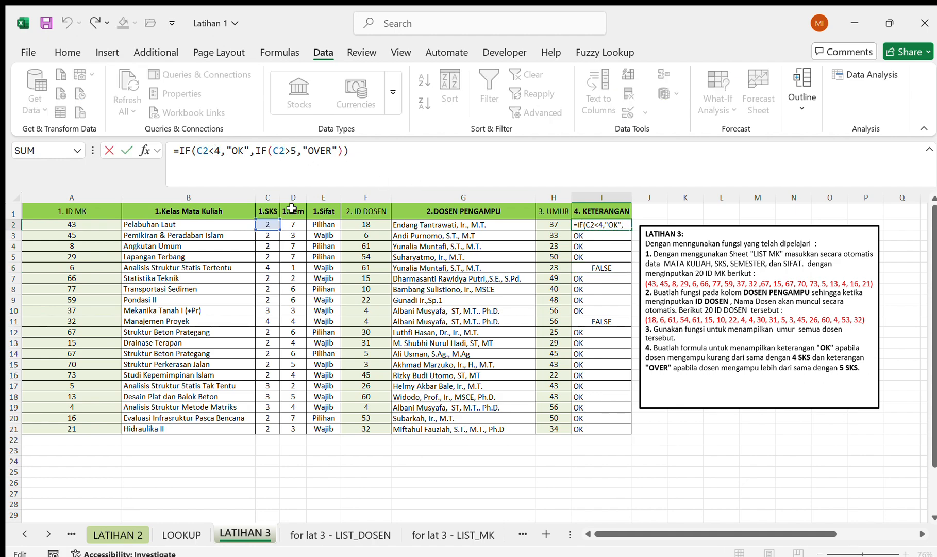
{"action": "type", "text": "="}
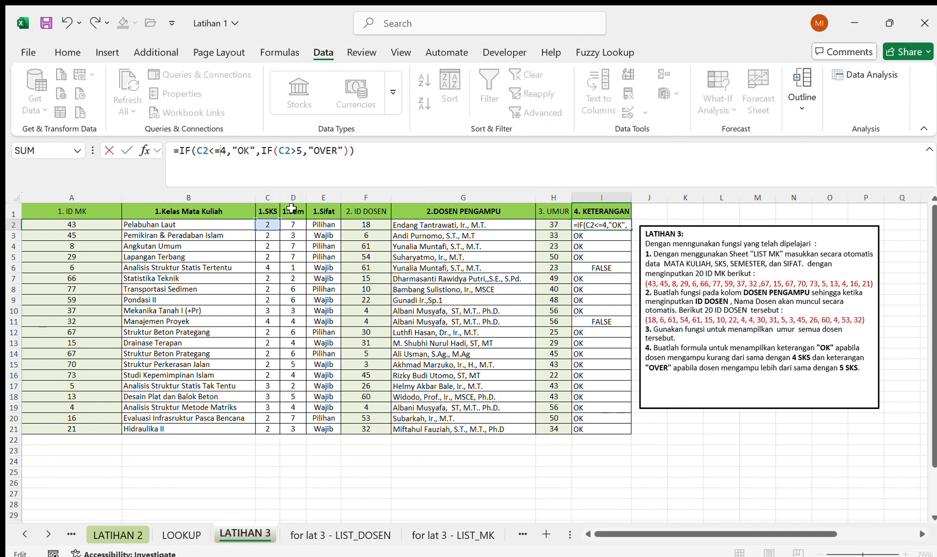
{"action": "left_click", "coordinate": [304, 153]}
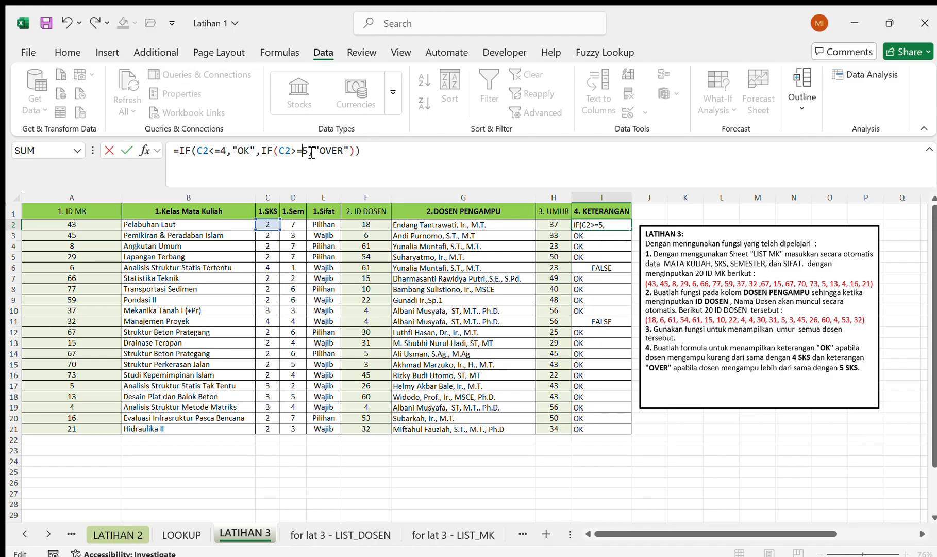
{"action": "type", "text": "="}
{"action": "key", "text": "ctrl+Return"}
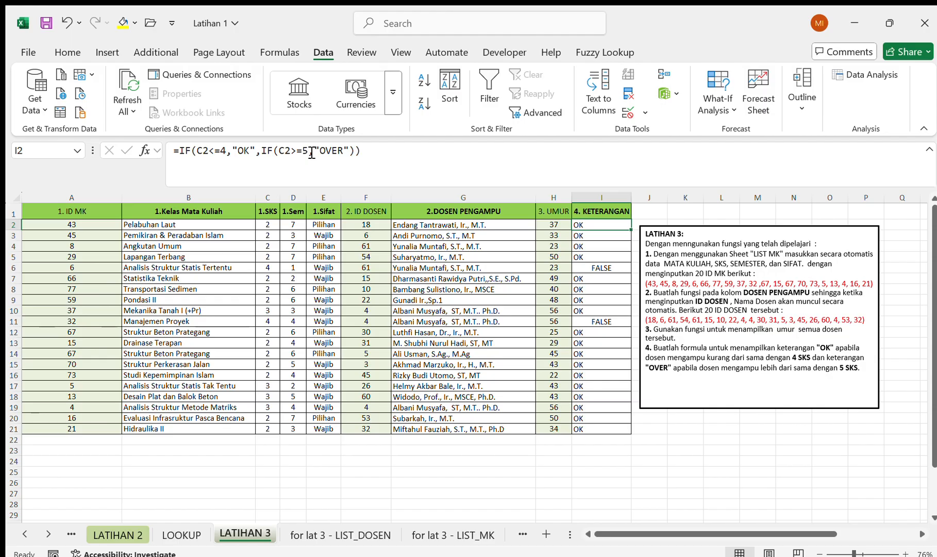
{"action": "double_click", "coordinate": [629, 231]}
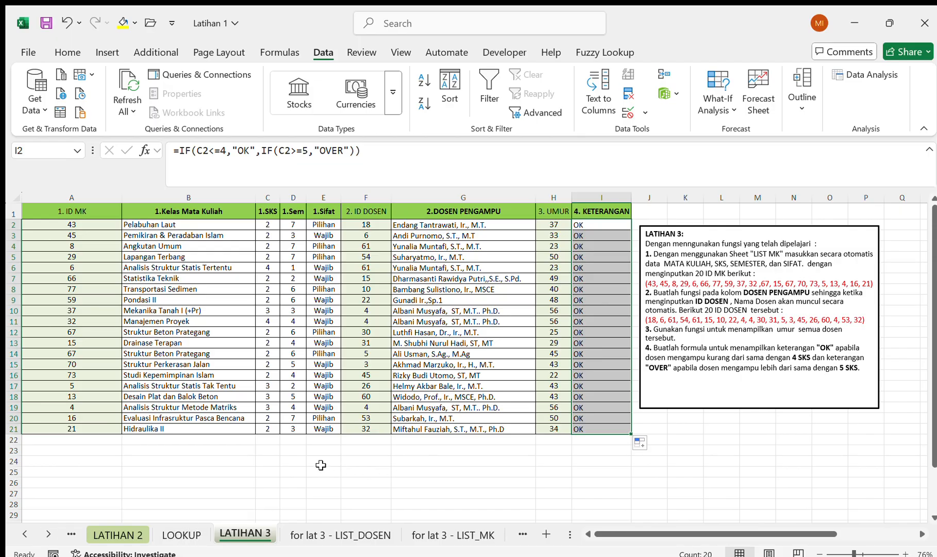
Enter the heading KESIMPULAN in G23 below the DOSEN PENGAMPU column.
{"action": "left_click", "coordinate": [476, 451]}
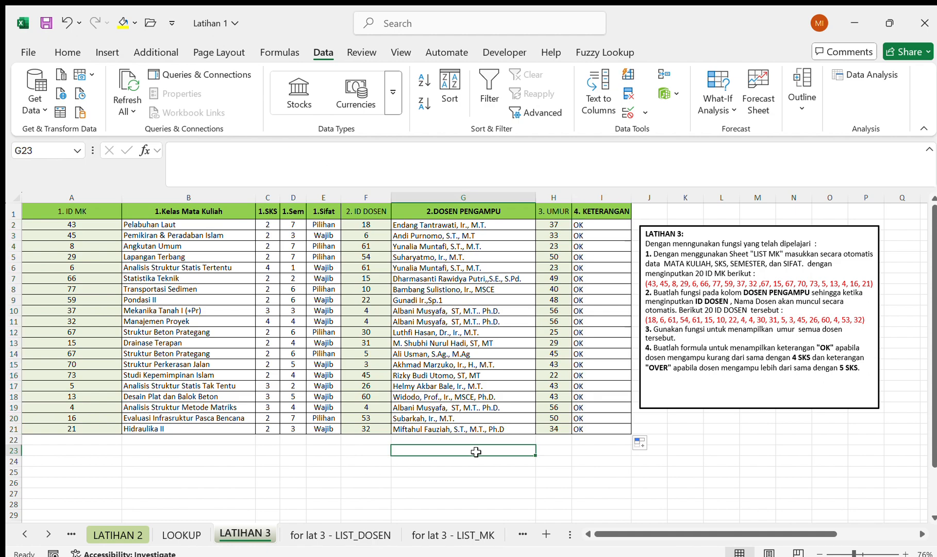
{"action": "type", "text": "K"}
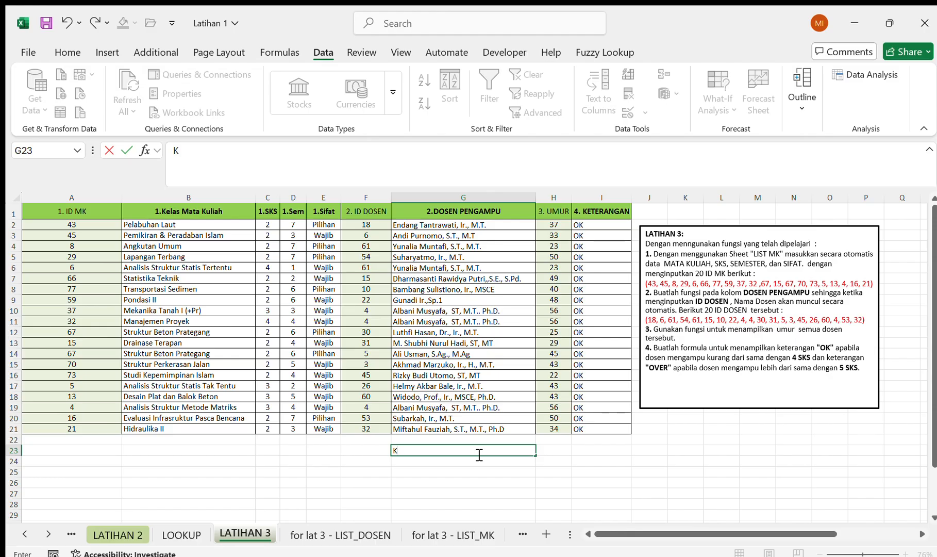
{"action": "type", "text": "U"}
{"action": "key", "text": "BackSpace"}
{"action": "type", "text": "ESIMPULAN"}
{"action": "key", "text": "Return"}
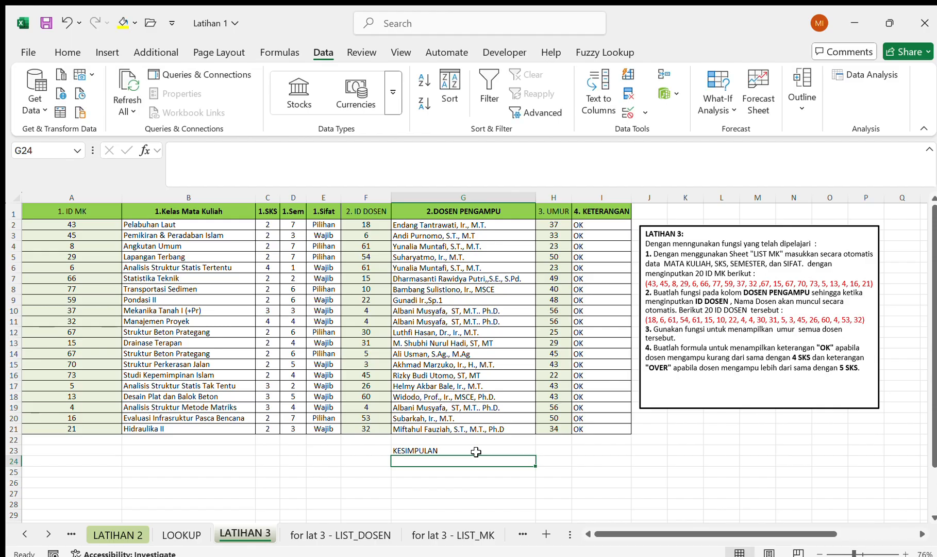
Enter VLOOKUP in G24 and its explanation "yaitu mencari suatu data di tabel atau tempat lain" in H24.
{"action": "type", "text": "VLOOKU"}
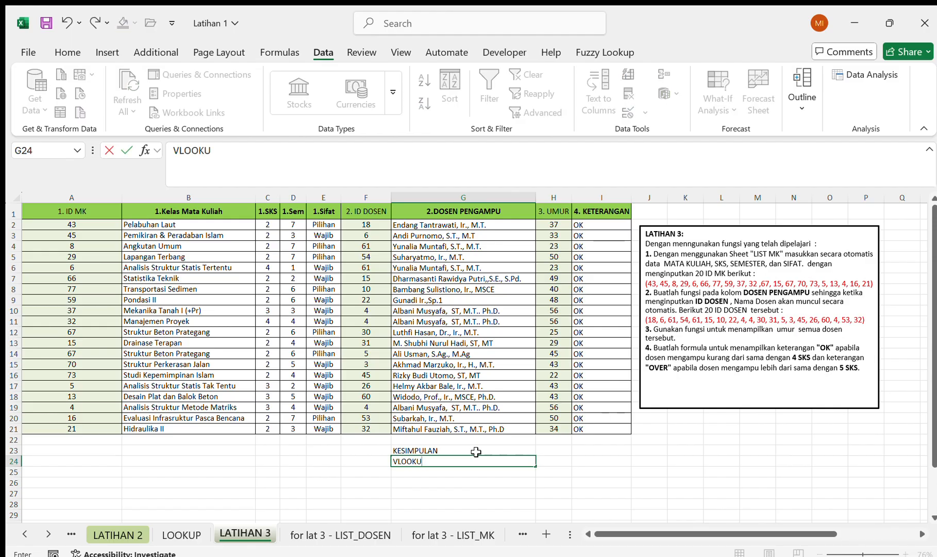
{"action": "type", "text": "P"}
{"action": "key", "text": "Tab"}
{"action": "type", "text": "yaitu mencari"}
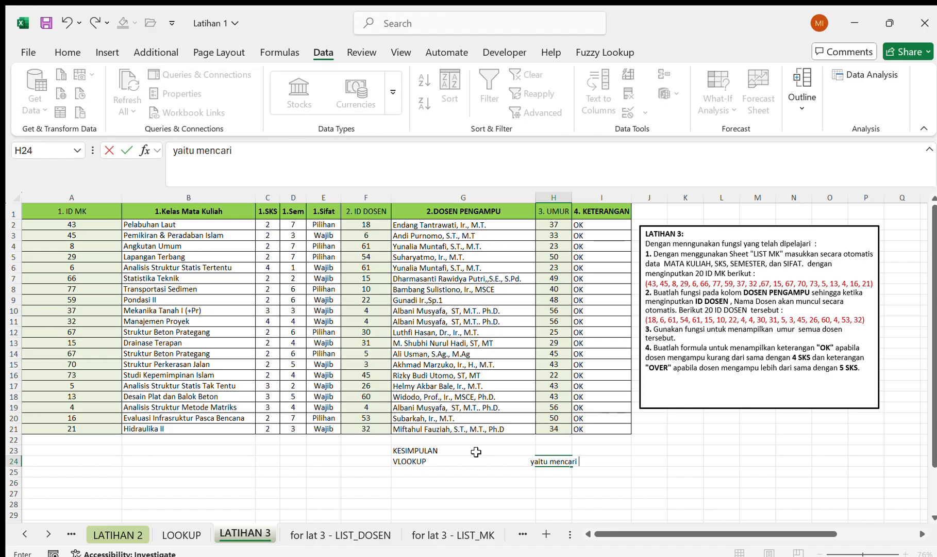
{"action": "type", "text": " suatu"}
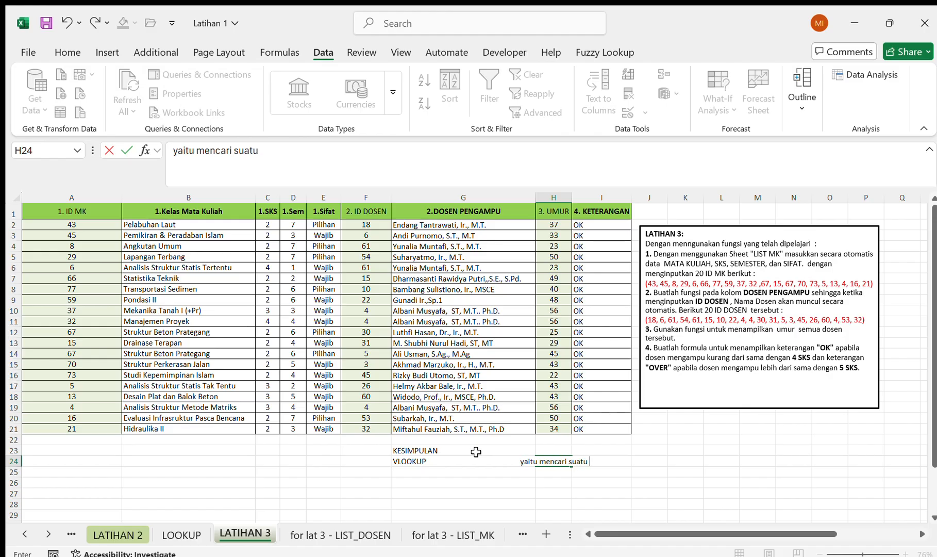
{"action": "type", "text": " data di"}
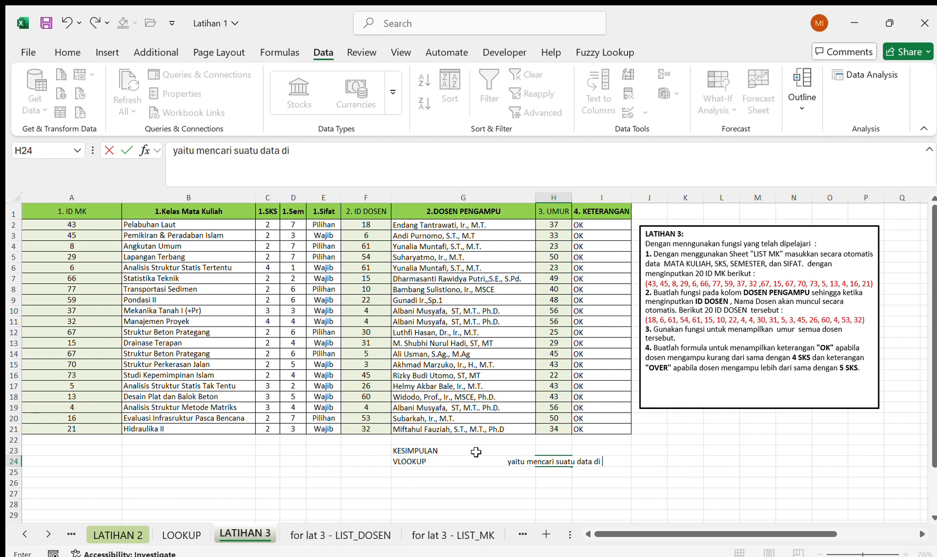
{"action": "type", "text": " tabel a"}
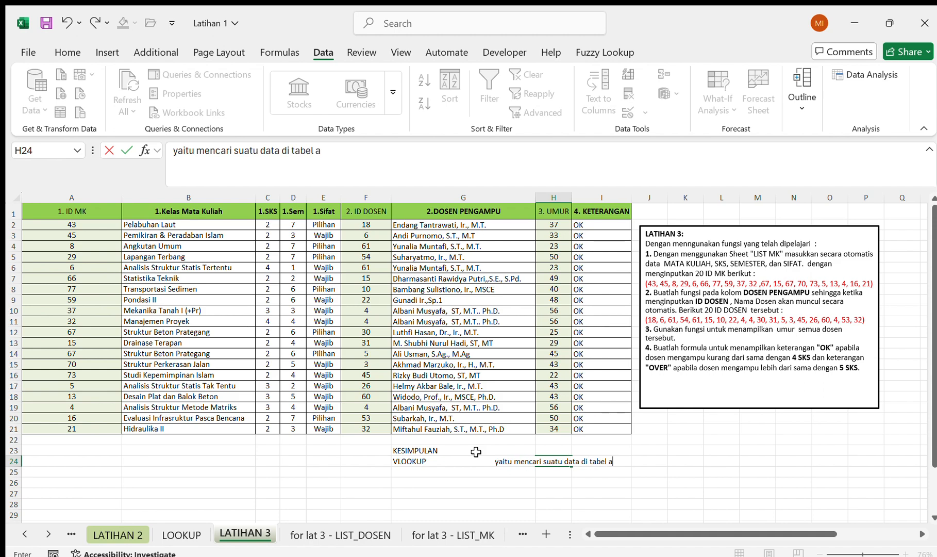
{"action": "type", "text": "tau tempat"}
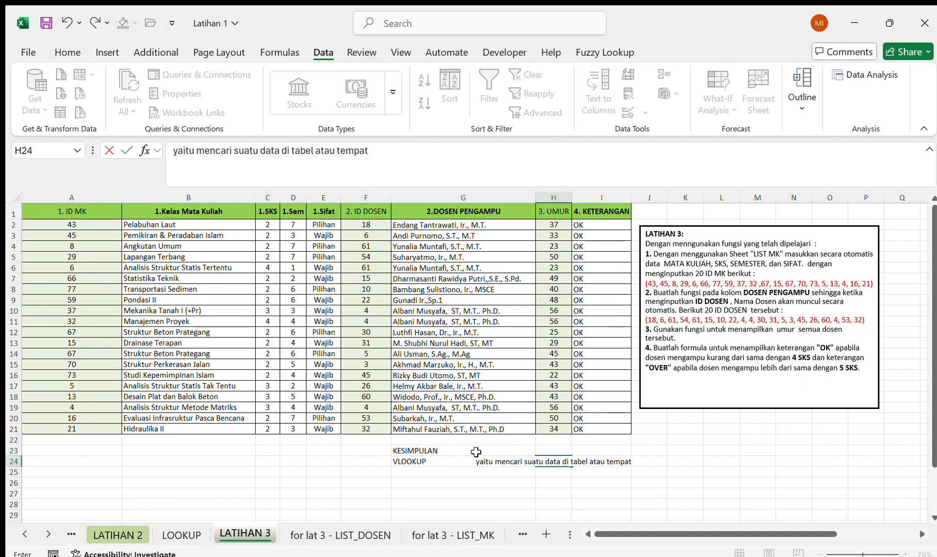
{"action": "type", "text": " lain"}
{"action": "key", "text": "Return"}
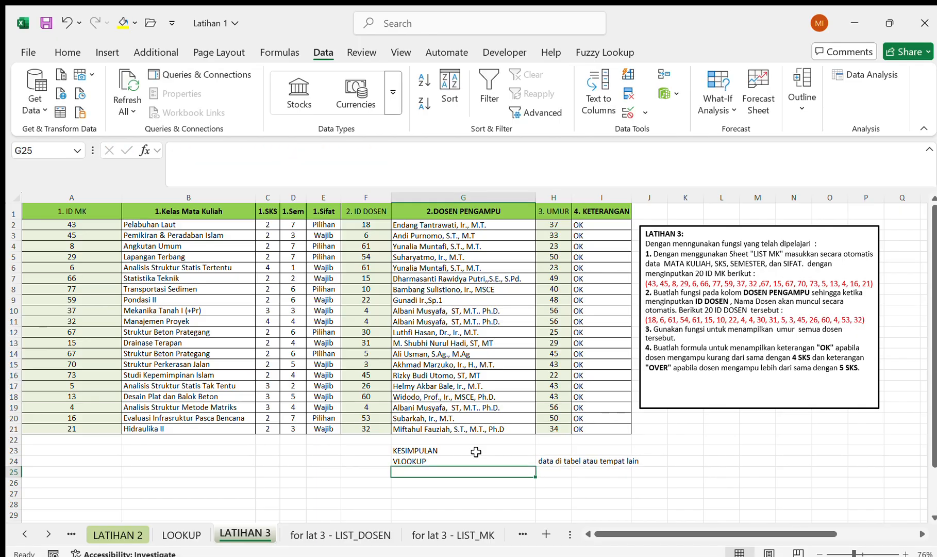
Enter "if" in G25 and its explanation "kondisional" in H25.
{"action": "type", "text": "if"}
{"action": "key", "text": "Tab"}
{"action": "type", "text": "kod"}
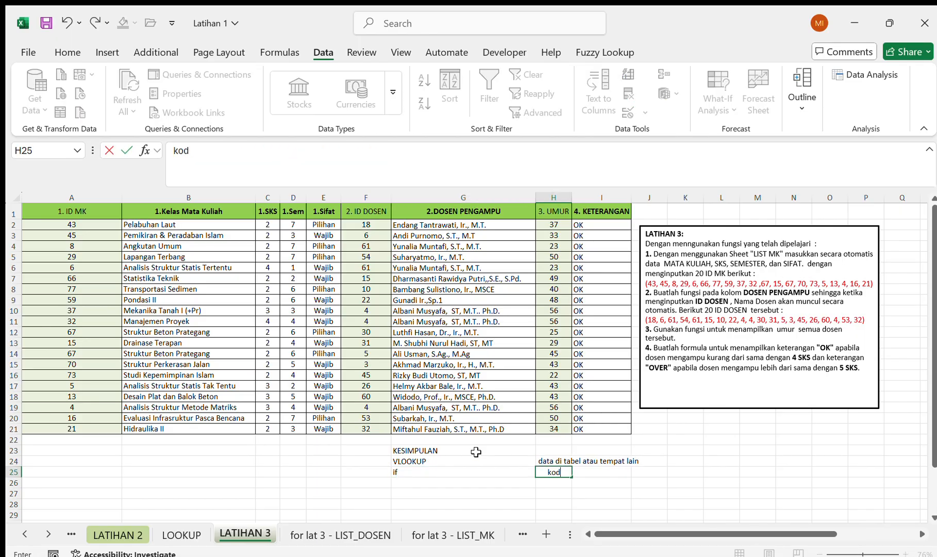
{"action": "key", "text": "BackSpace"}
{"action": "type", "text": "ndisi"}
{"action": "key", "text": "BackSpace"}
{"action": "type", "text": "ional"}
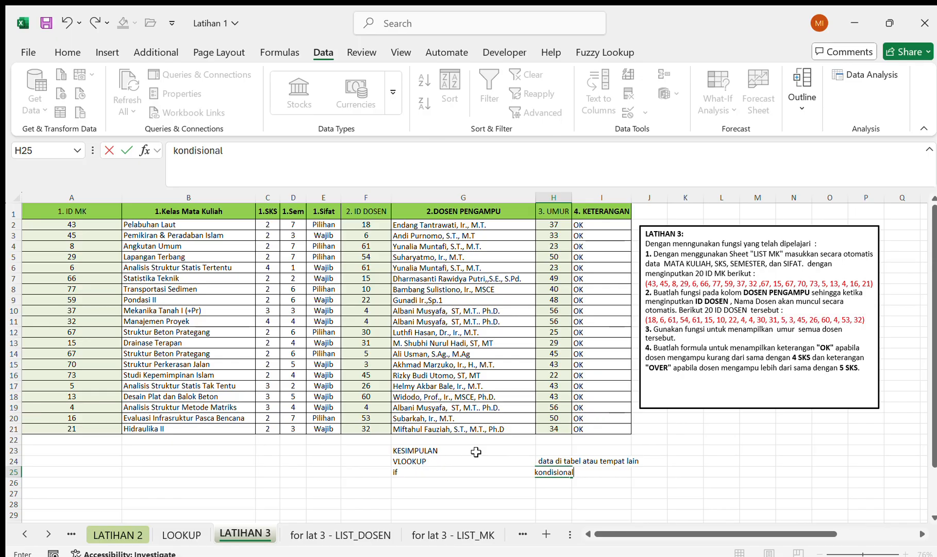
{"action": "key", "text": "Return"}
Left-align the explanations in H24:H25 and make the KESIMPULAN heading in G23 bold.
{"action": "key", "text": "Up"}
{"action": "key", "text": "Right"}
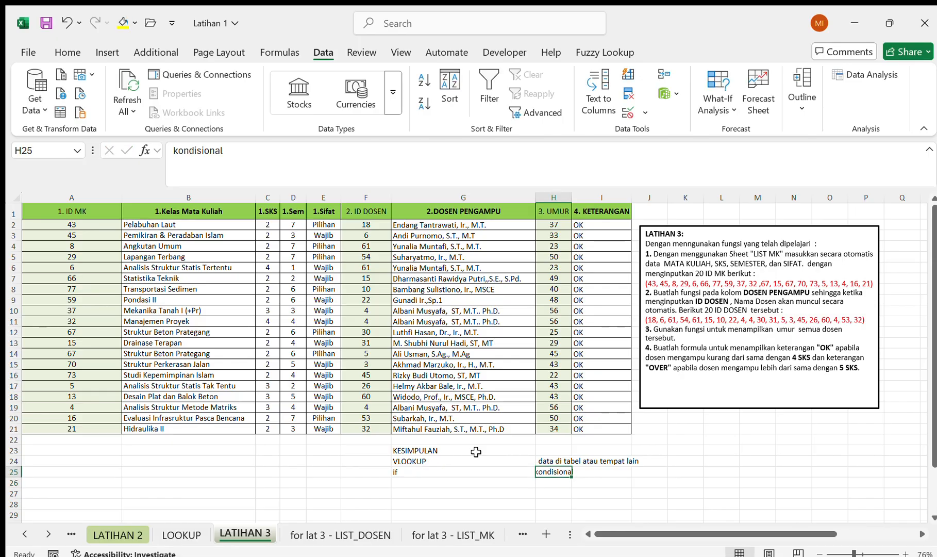
{"action": "key", "text": "shift+Up"}
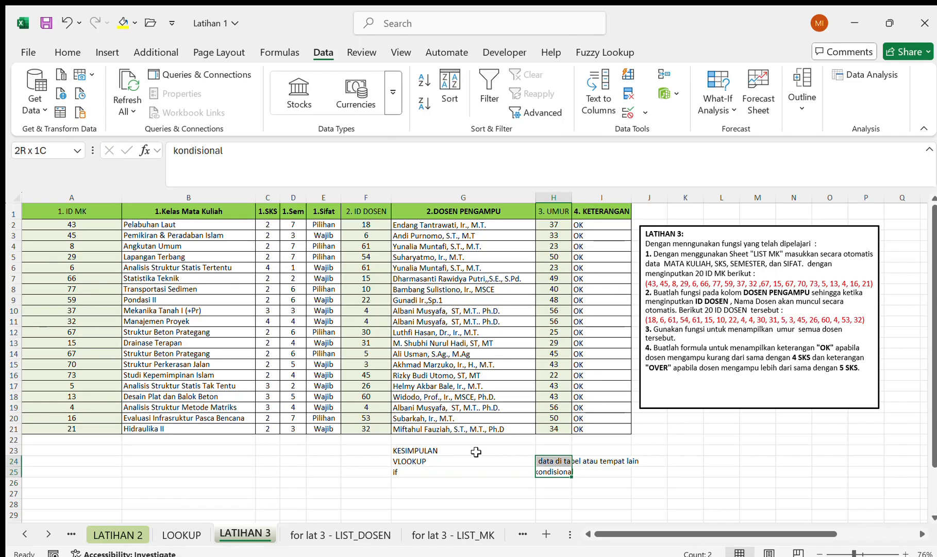
{"action": "left_click", "coordinate": [68, 52]}
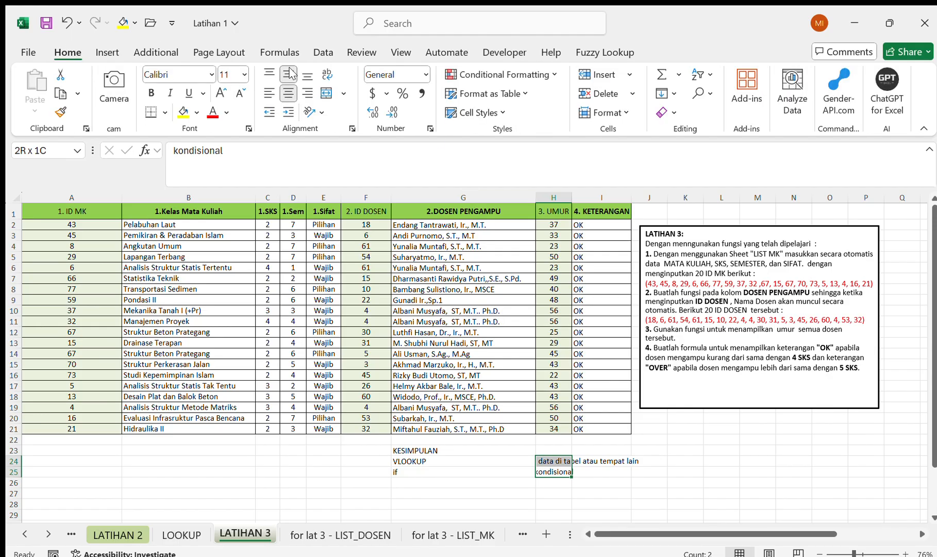
{"action": "left_click", "coordinate": [270, 93]}
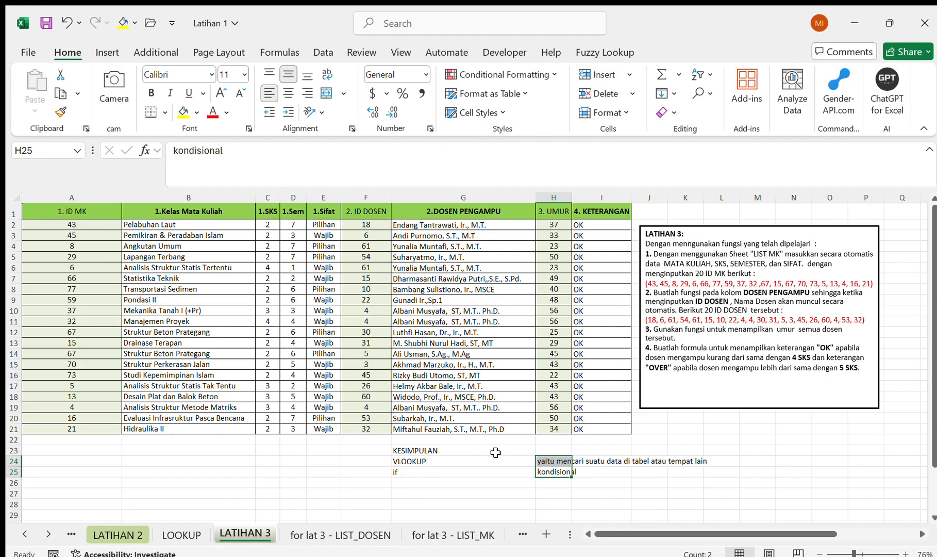
{"action": "left_click", "coordinate": [461, 449]}
{"action": "key", "text": "ctrl+b"}
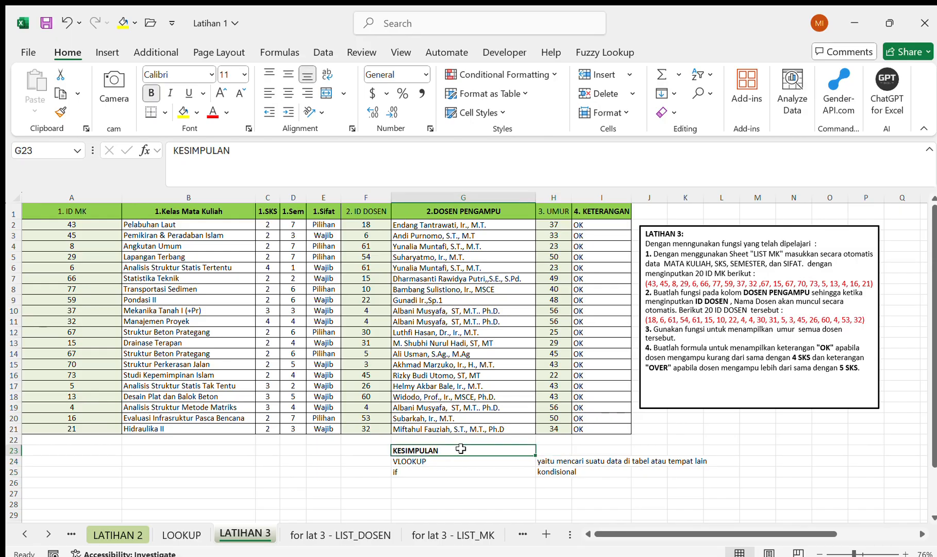